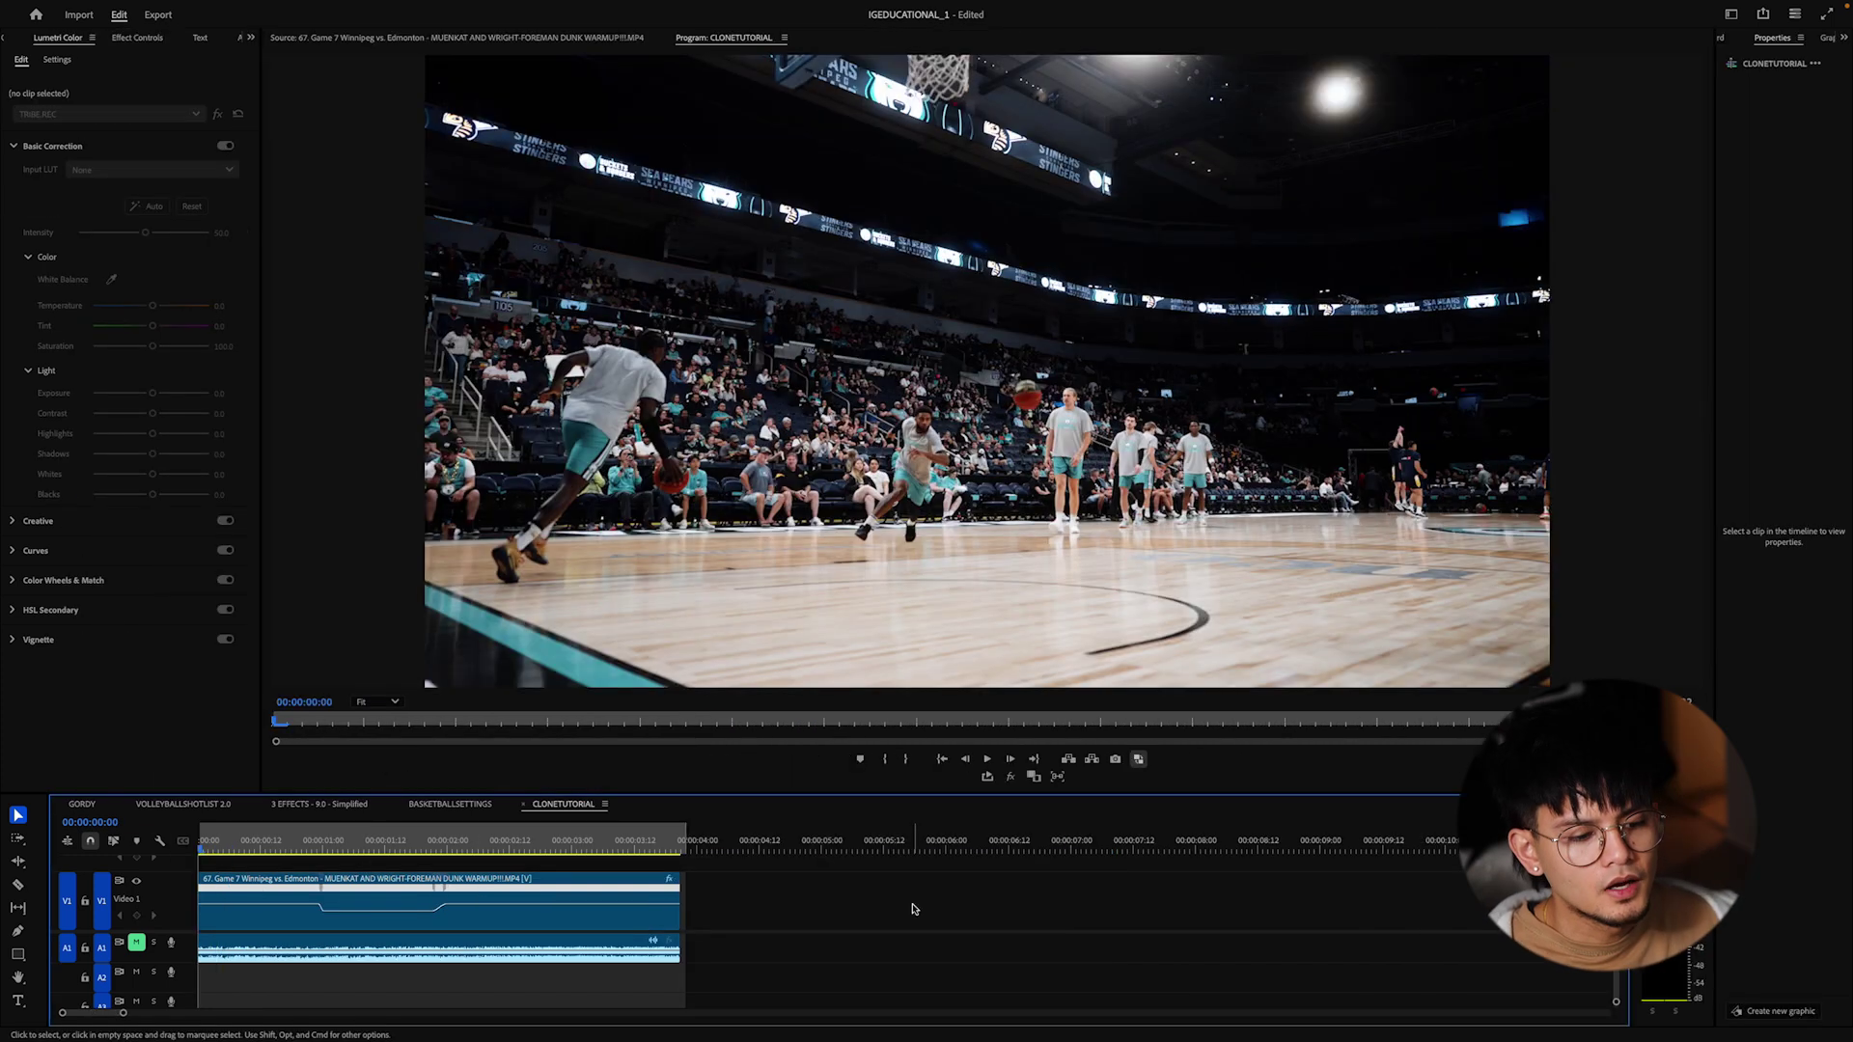
Play through the basketball clip in the CLONETUTORIAL sequence to examine the speed ramp around the dunk.
key("space")
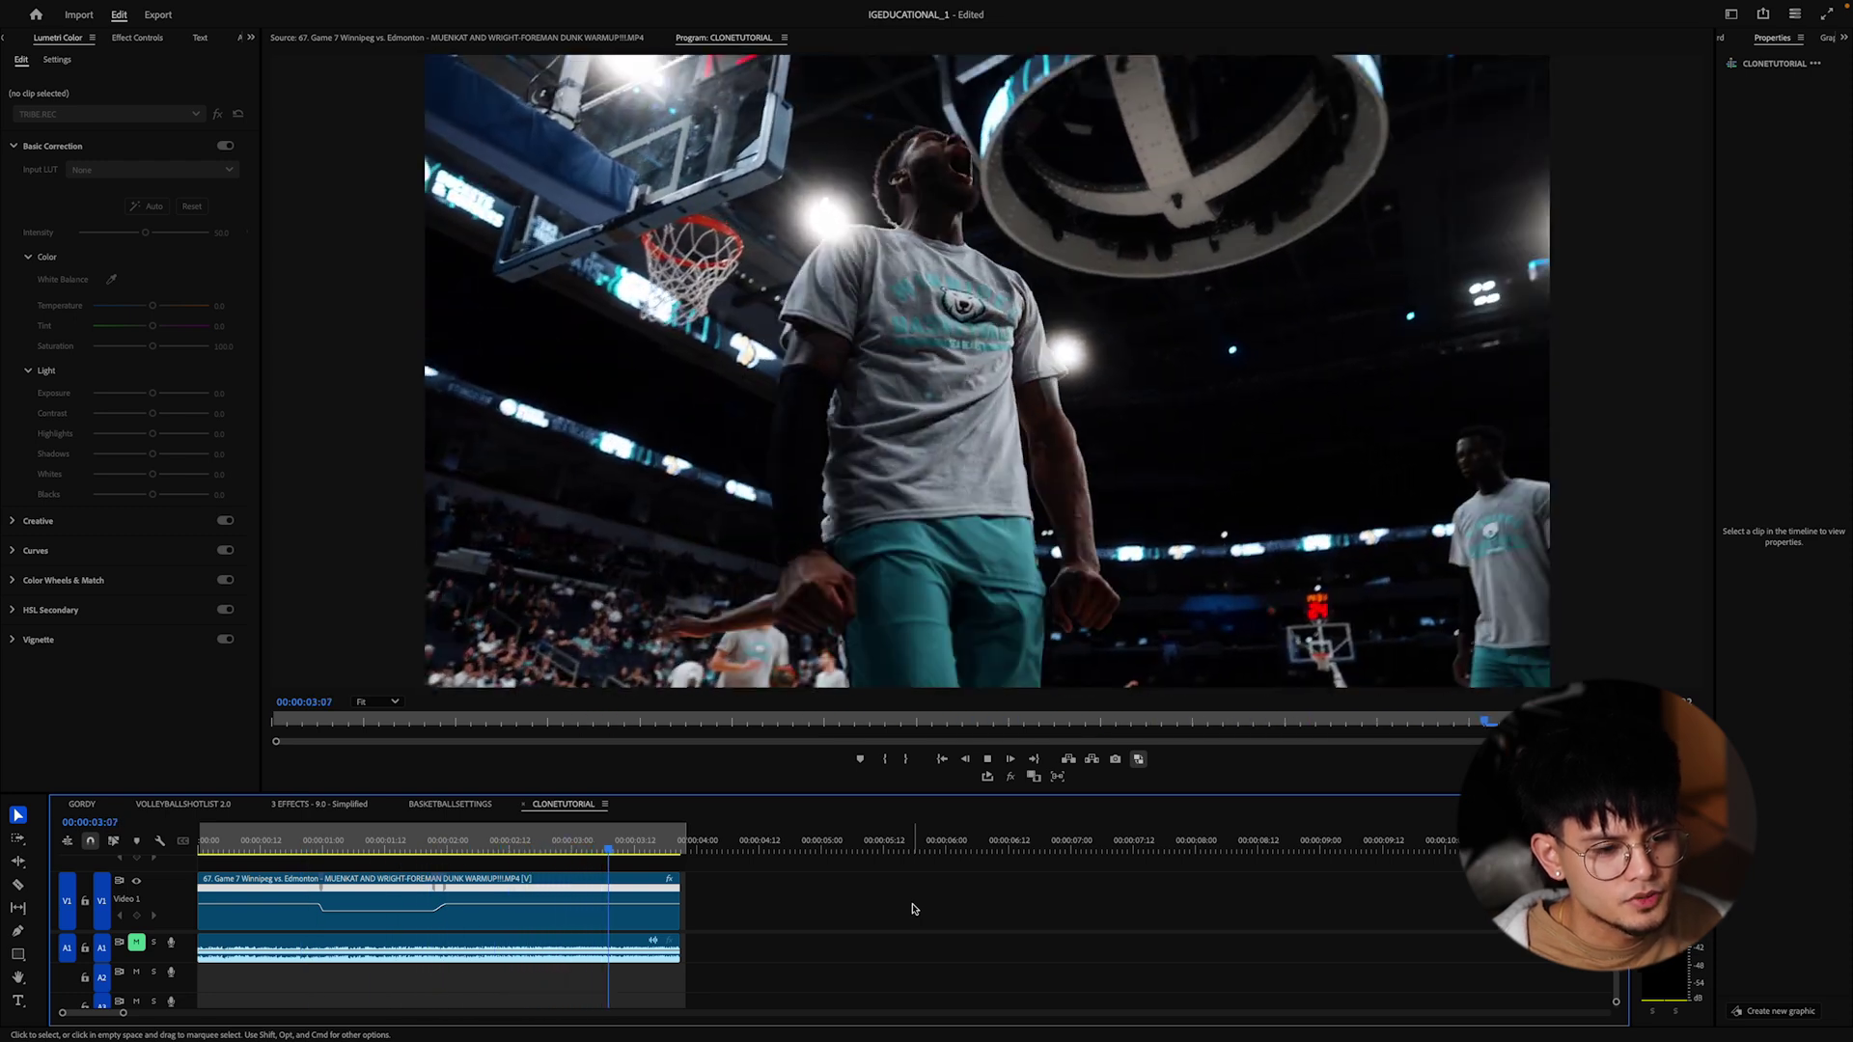
left_click(303, 880)
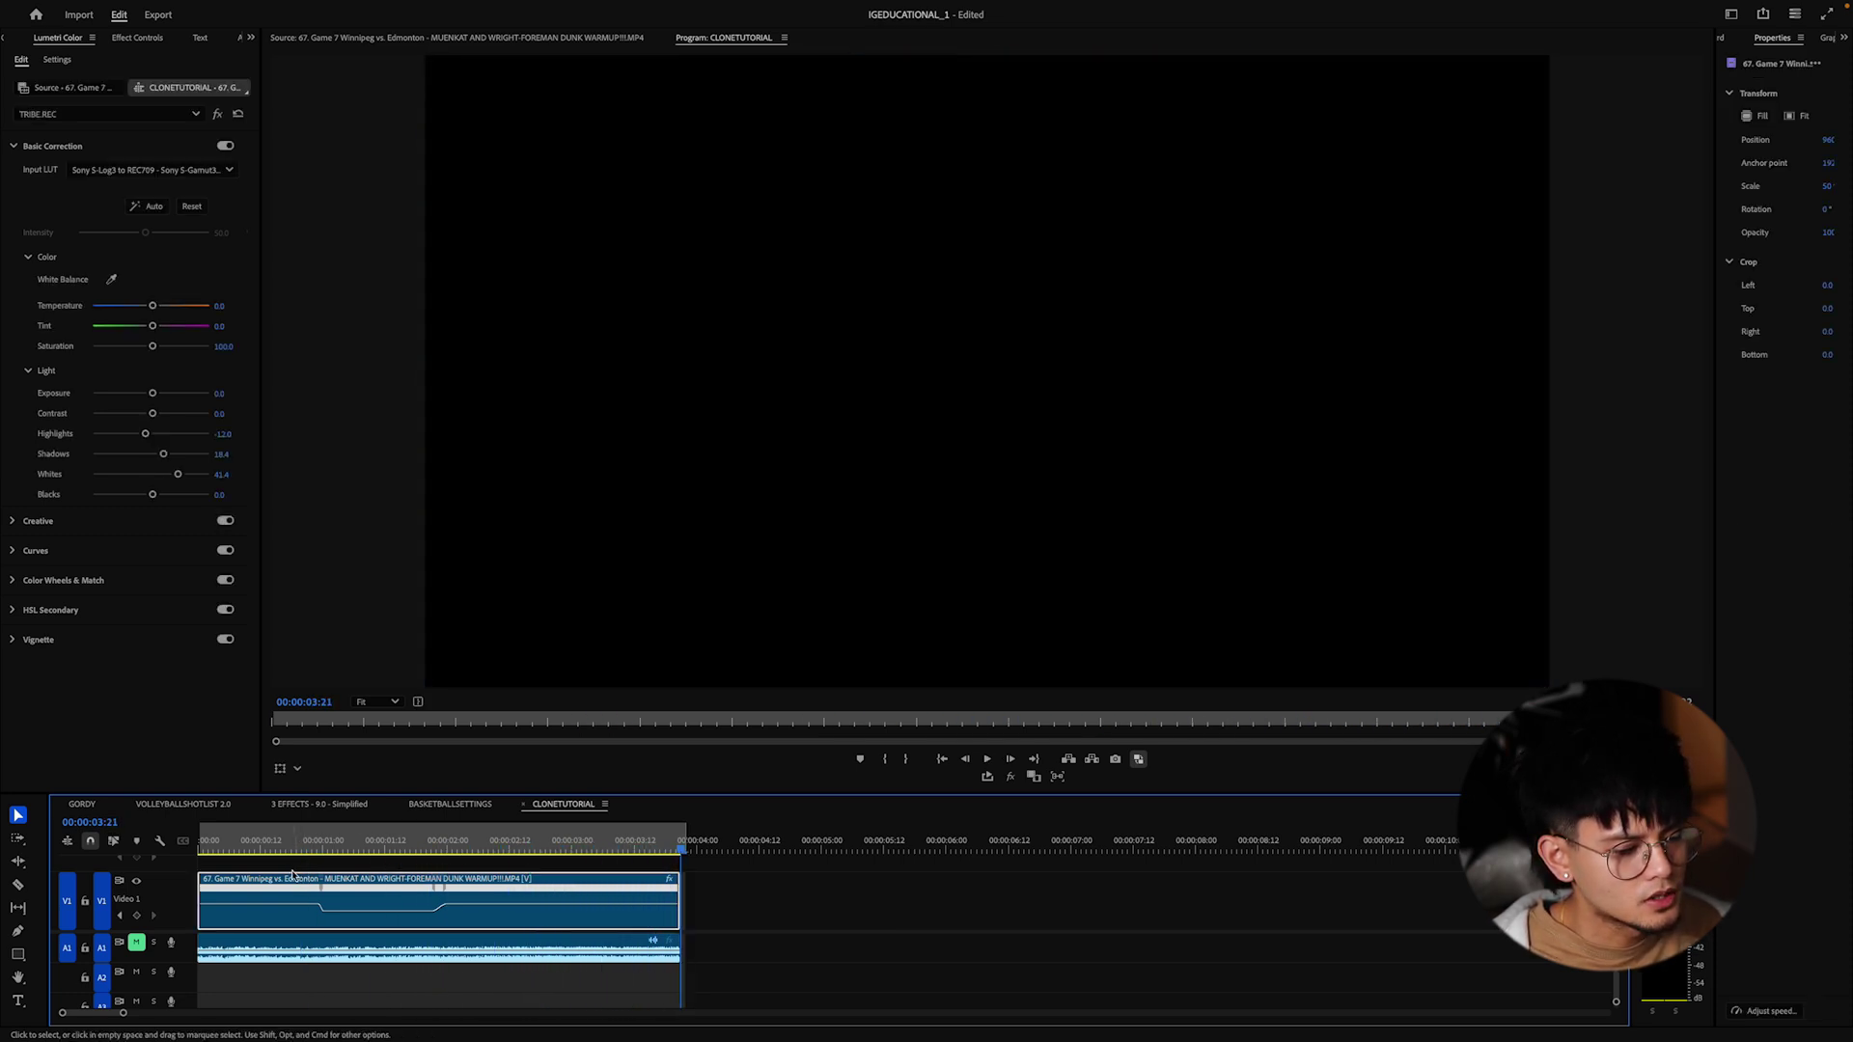
left_click_drag(290, 854, 228, 855)
key("space")
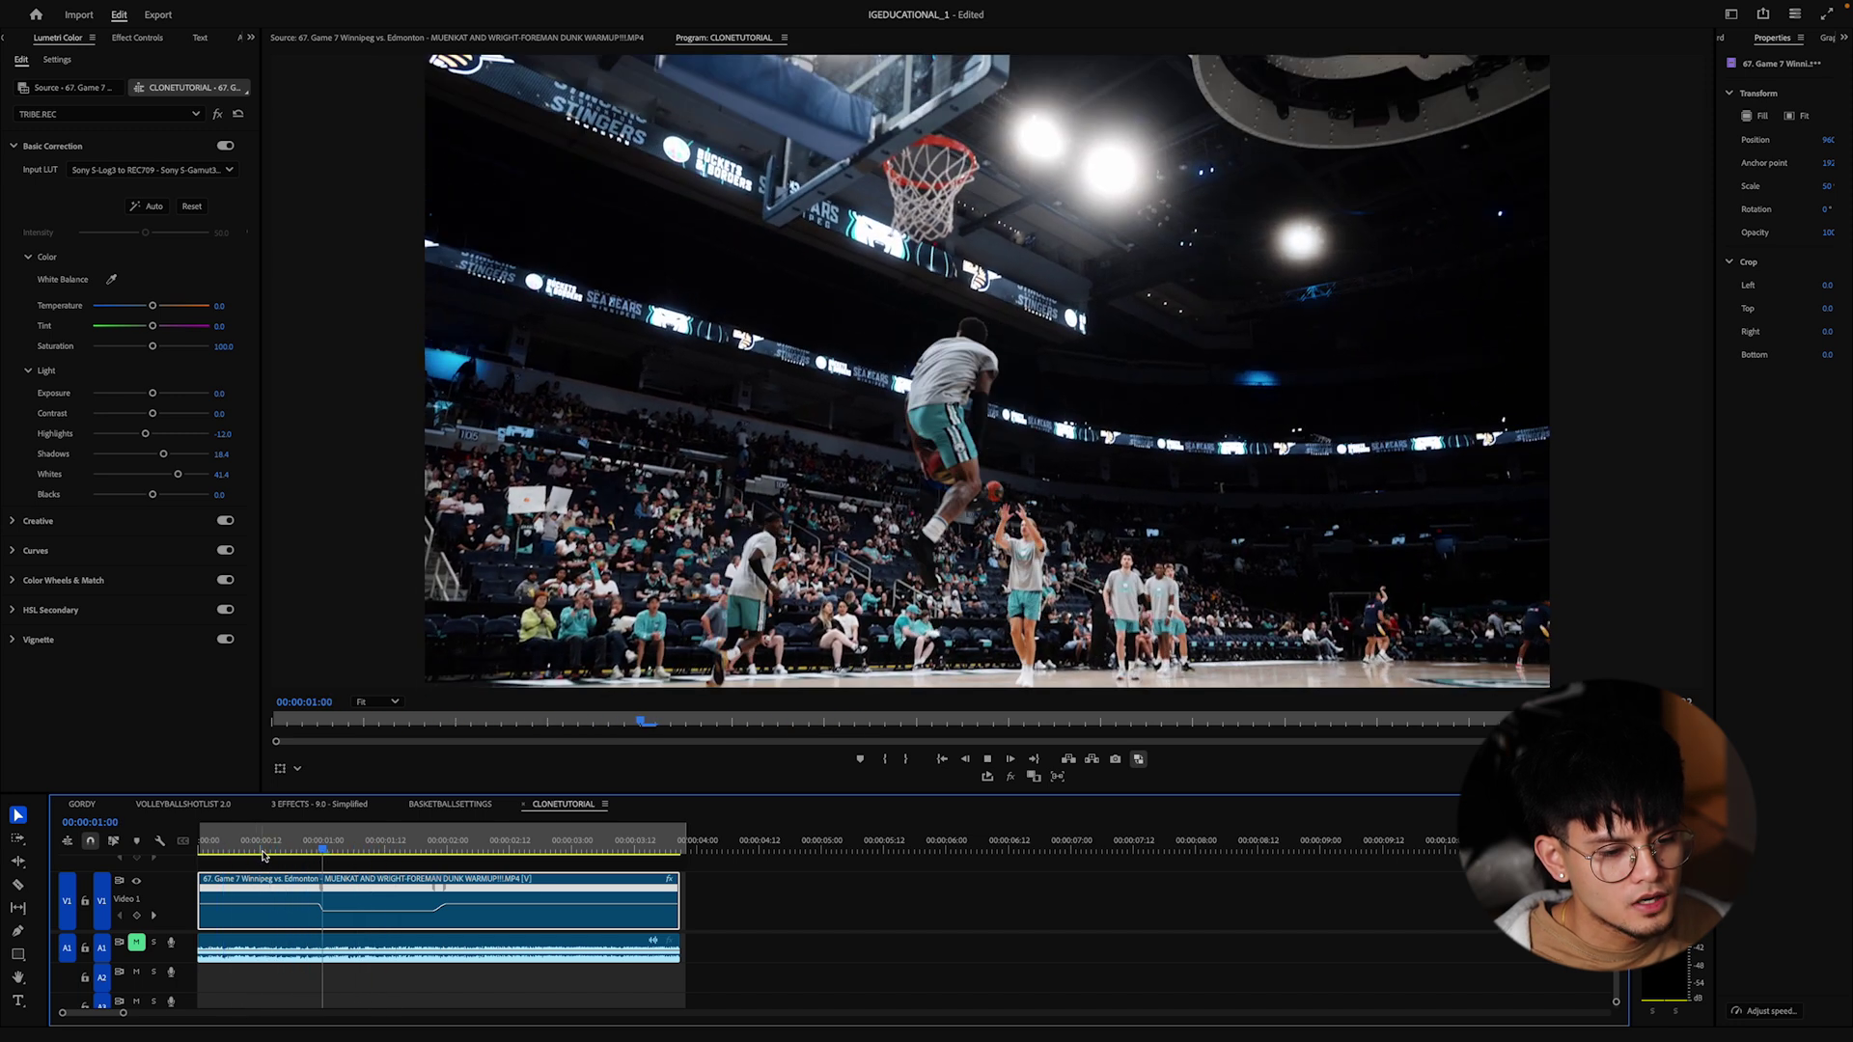
key("space")
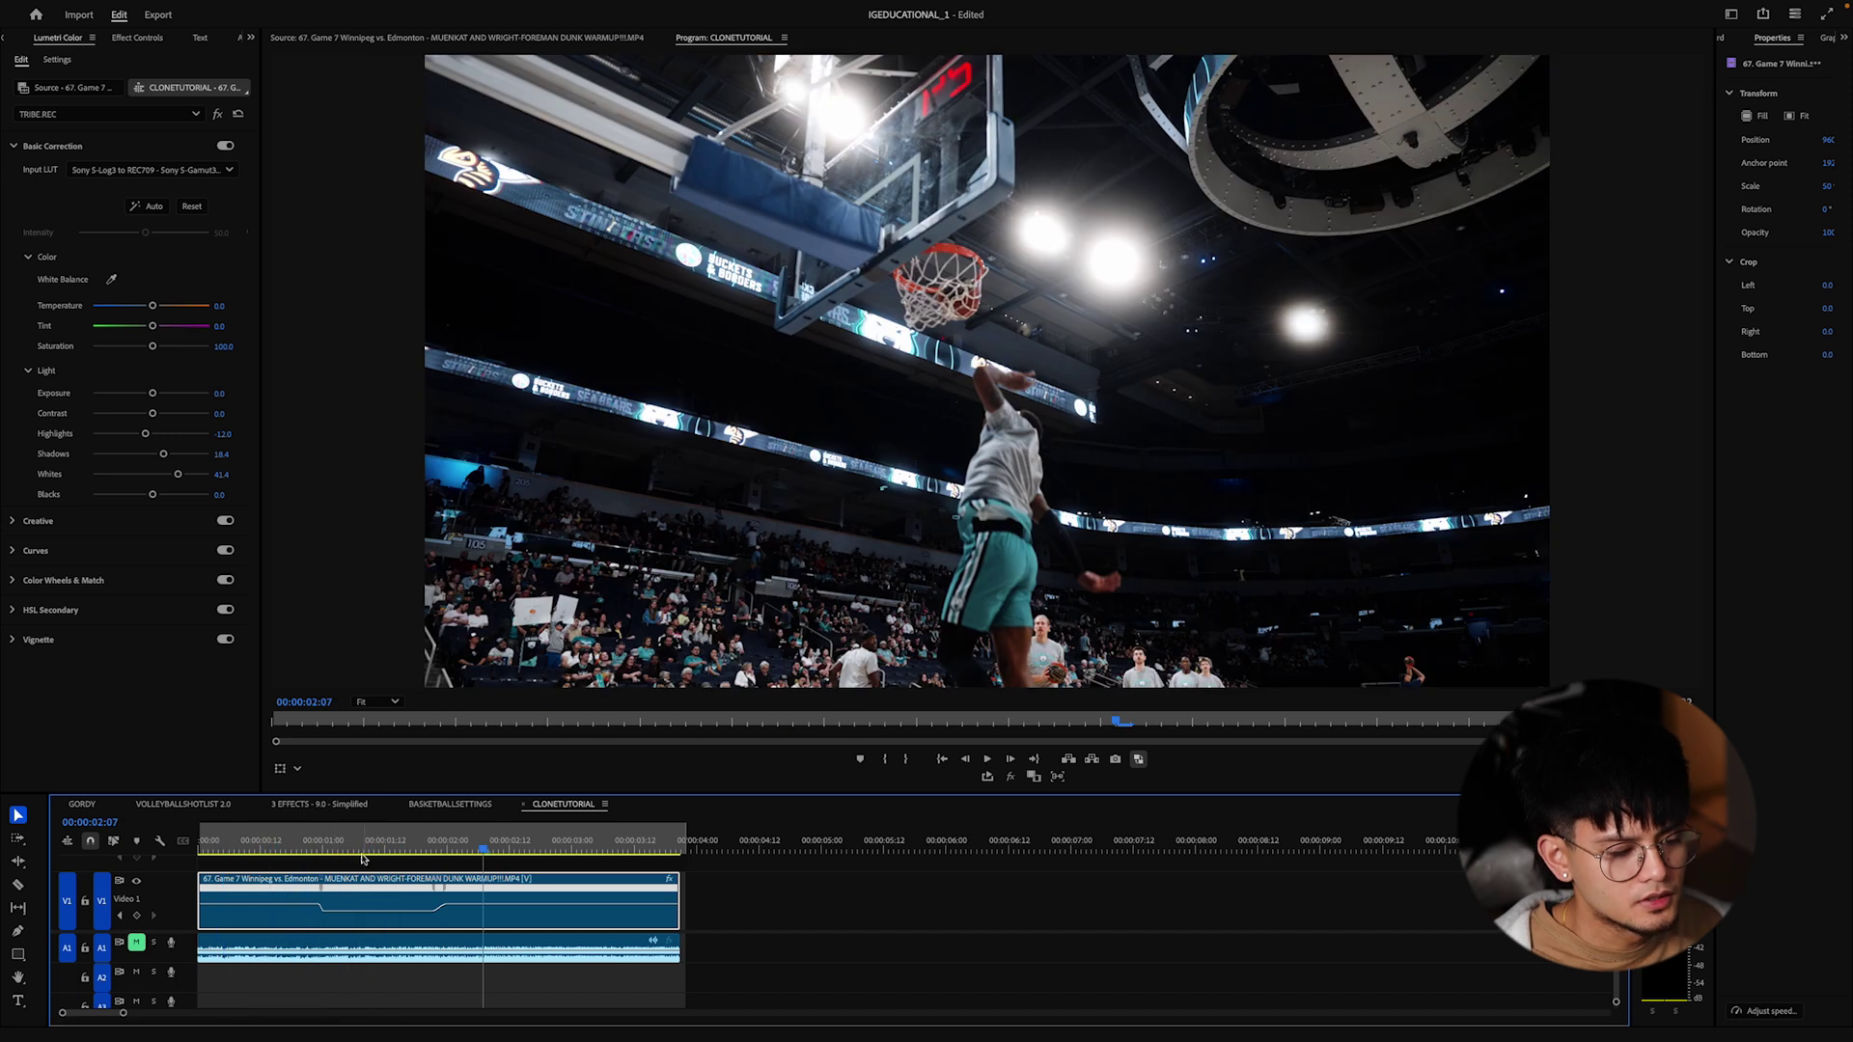
mouse_move(367, 855)
left_mouse_down()
mouse_move(404, 852)
mouse_move(339, 847)
left_mouse_up()
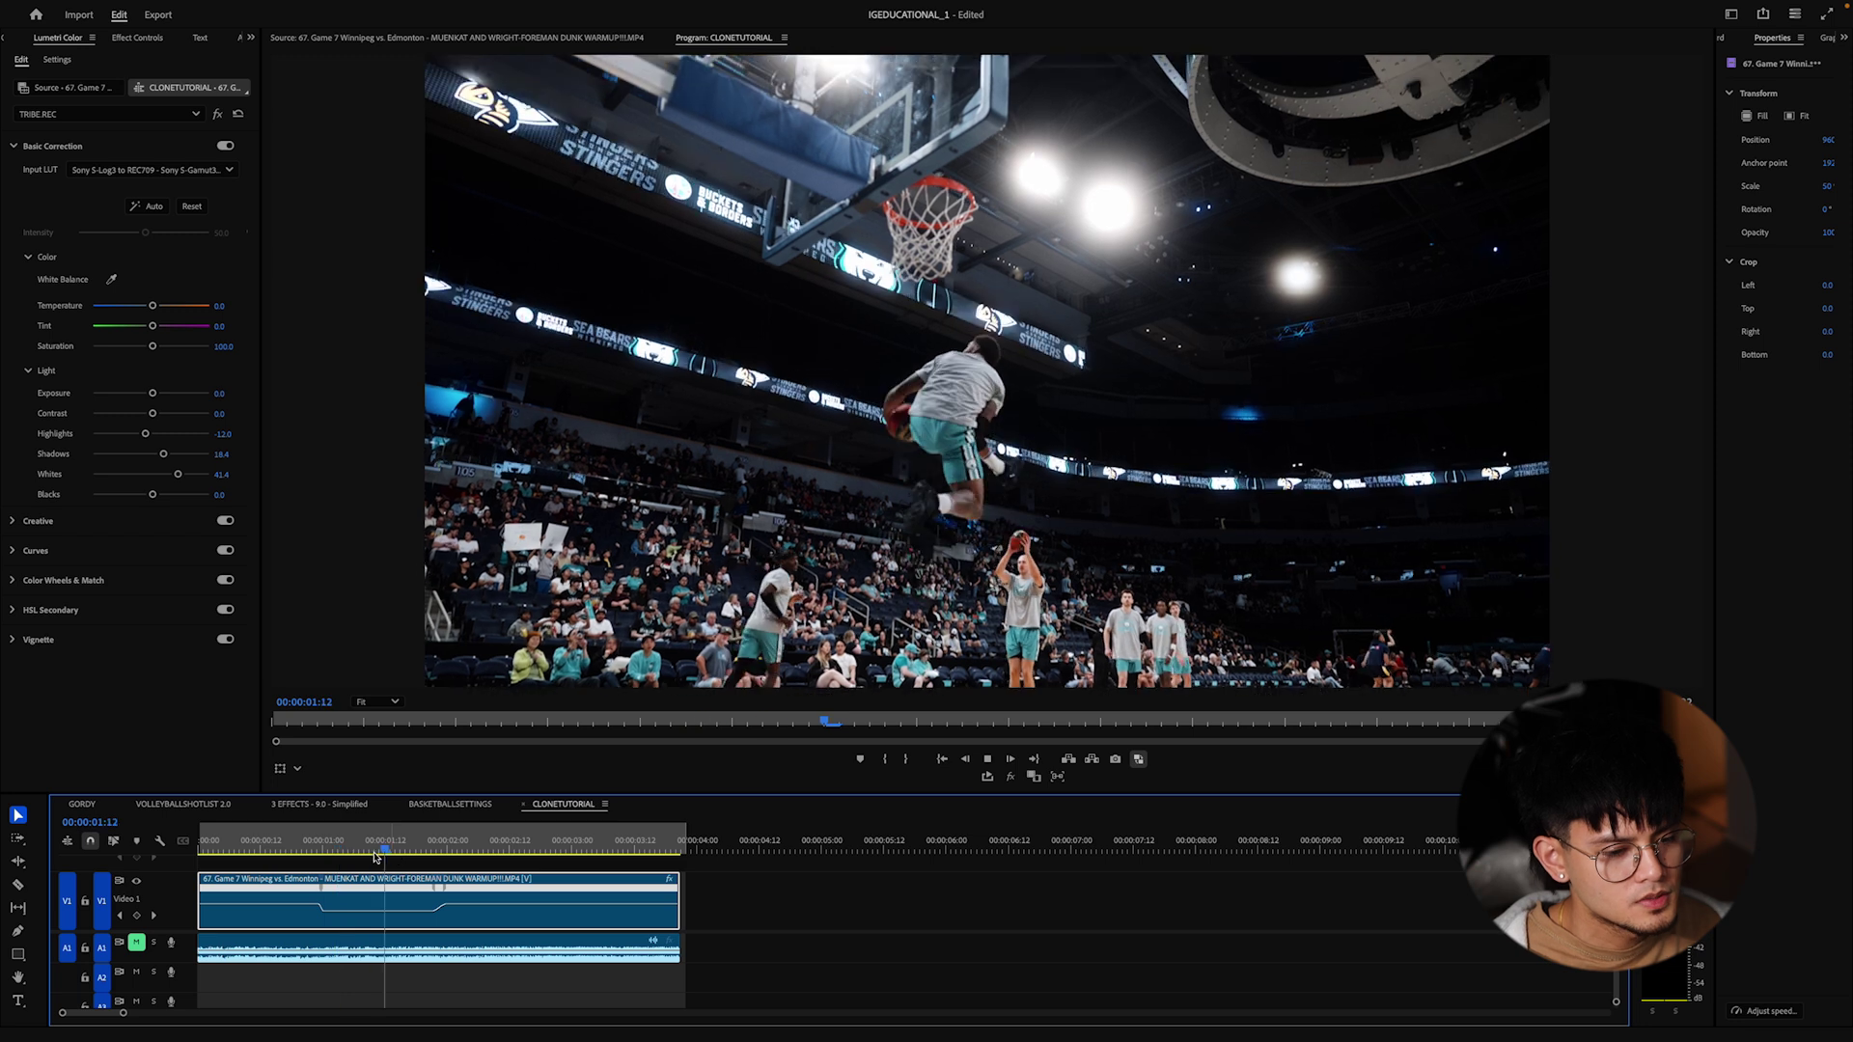
mouse_move(231, 852)
left_mouse_down()
mouse_move(339, 856)
mouse_move(197, 853)
left_mouse_up()
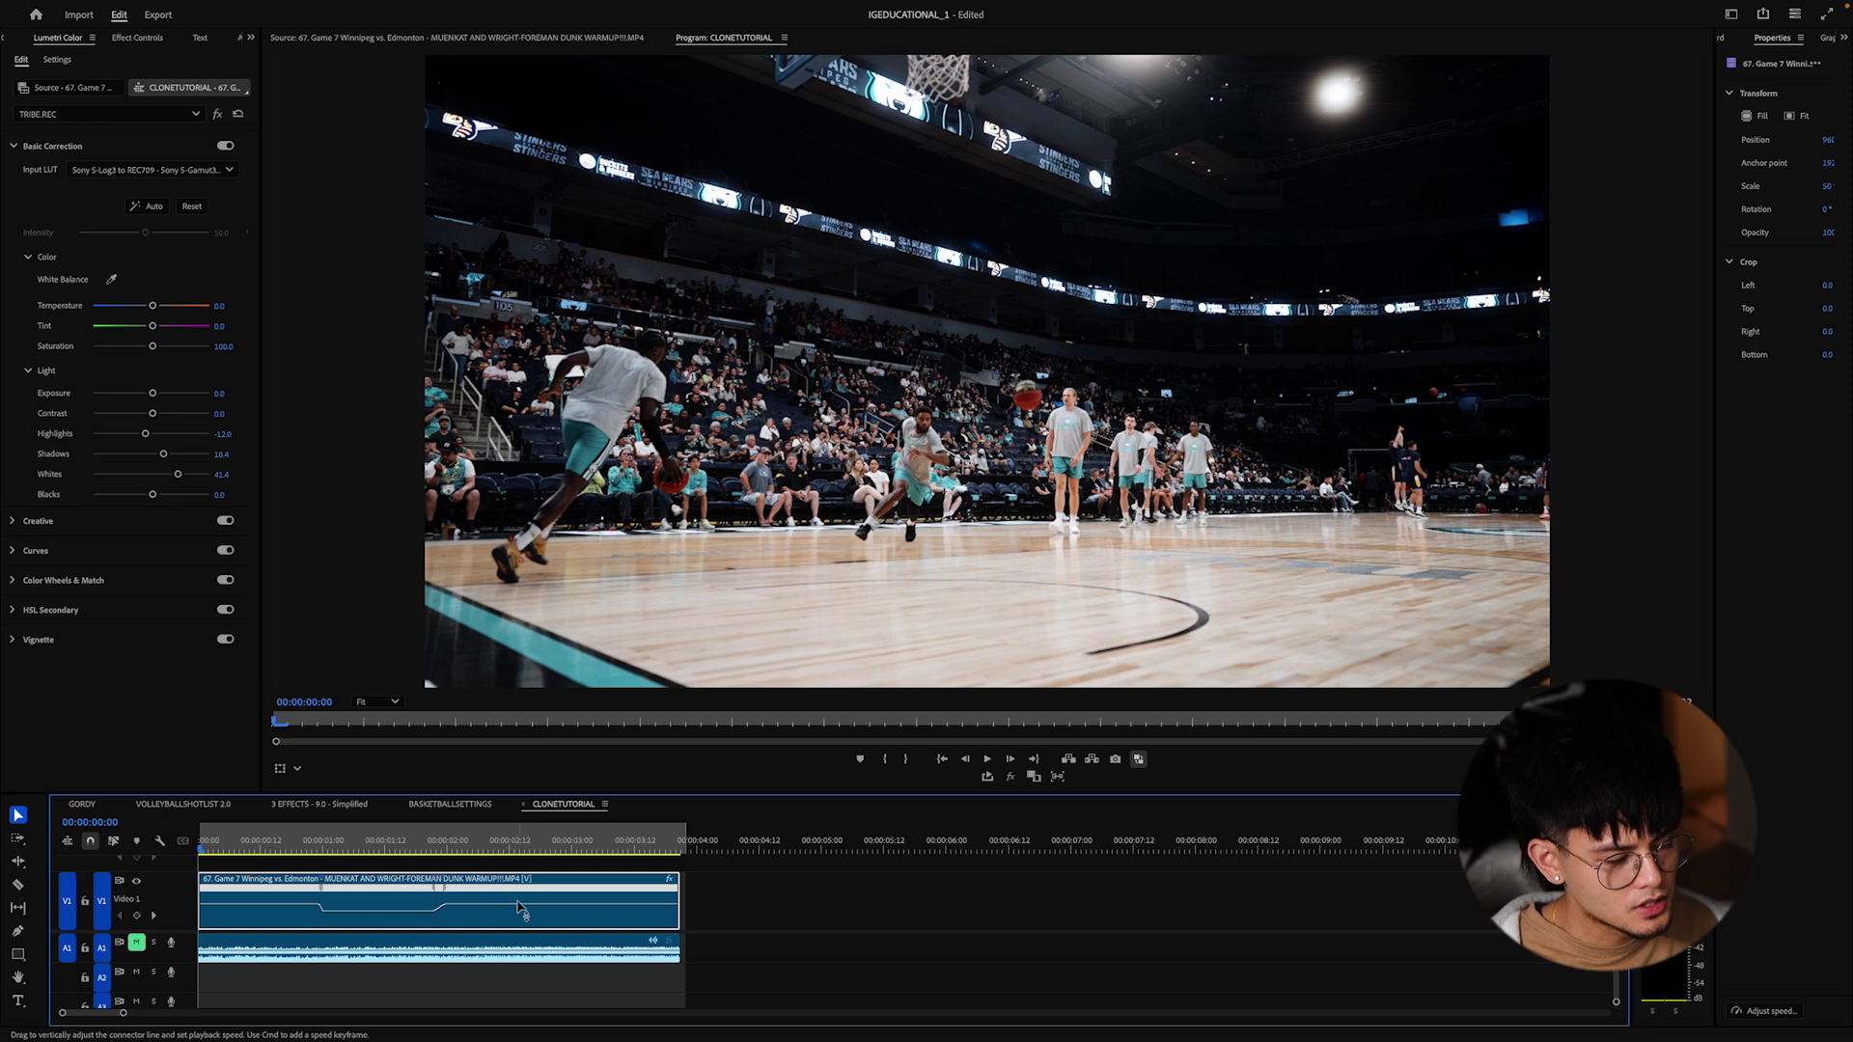
key("space")
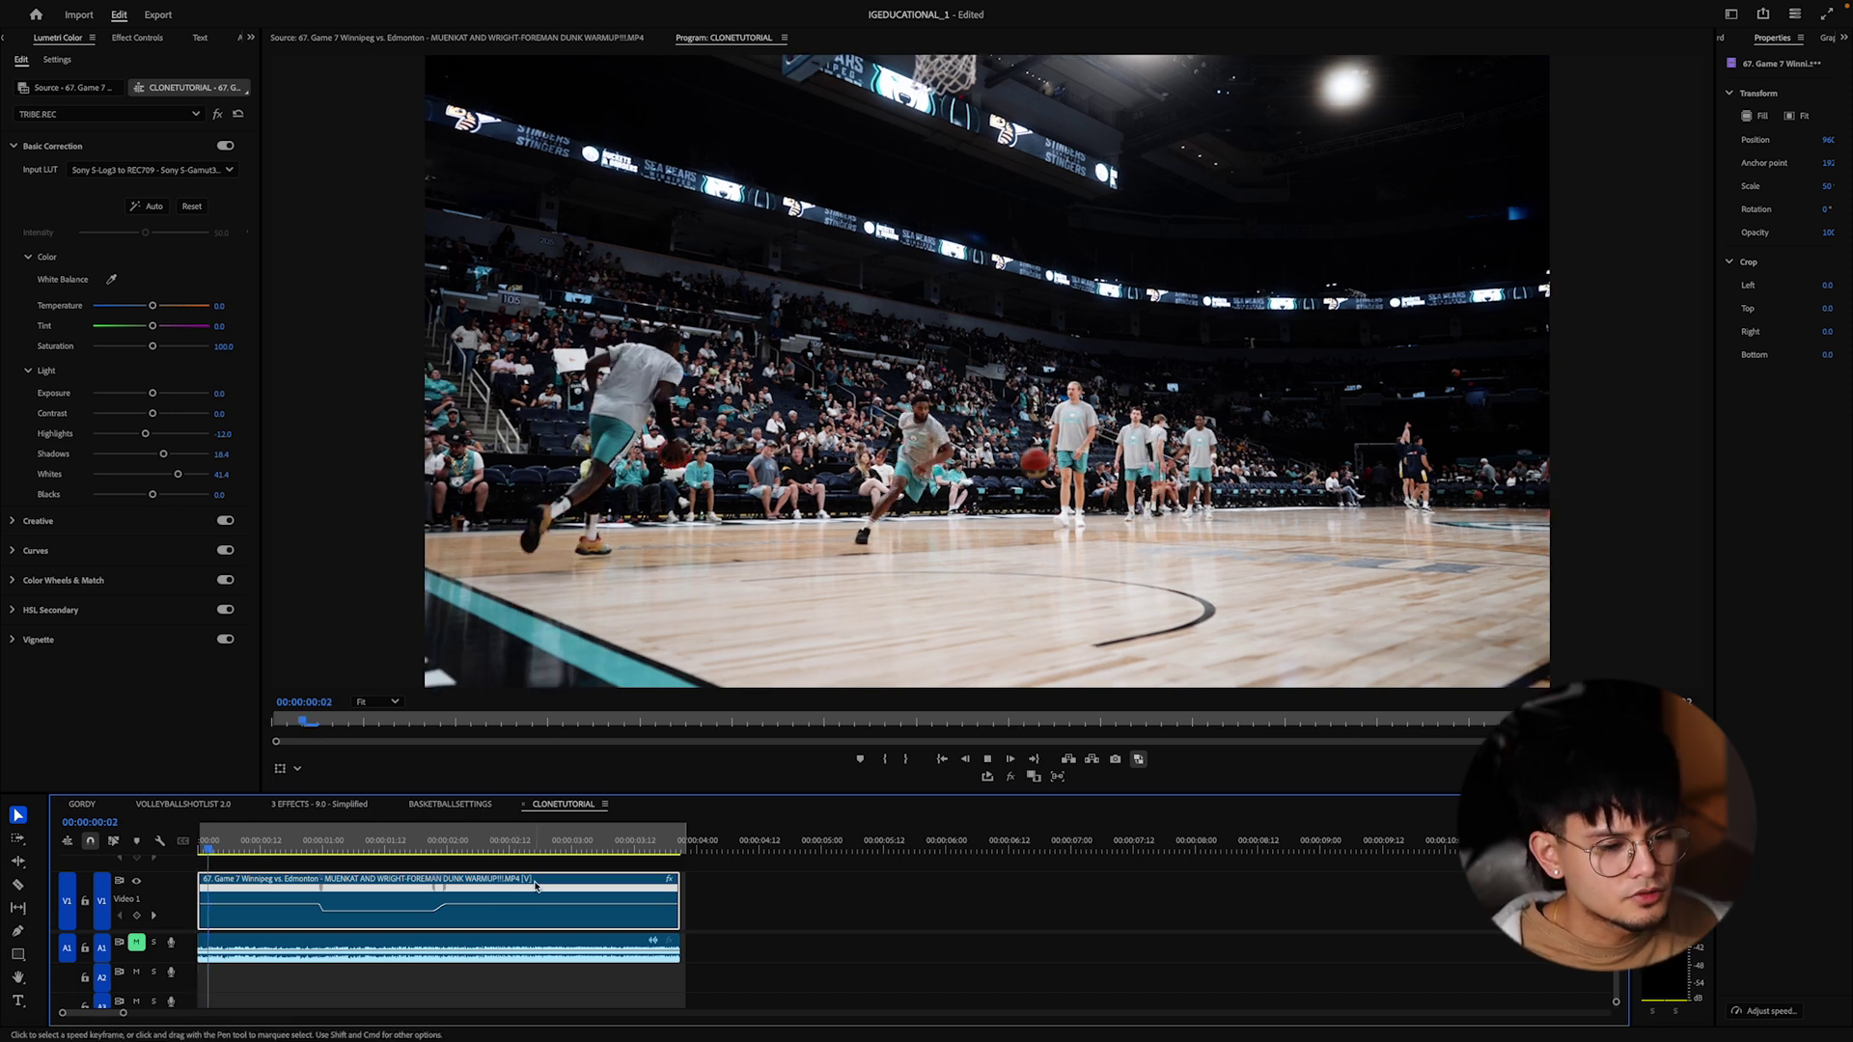
key("space")
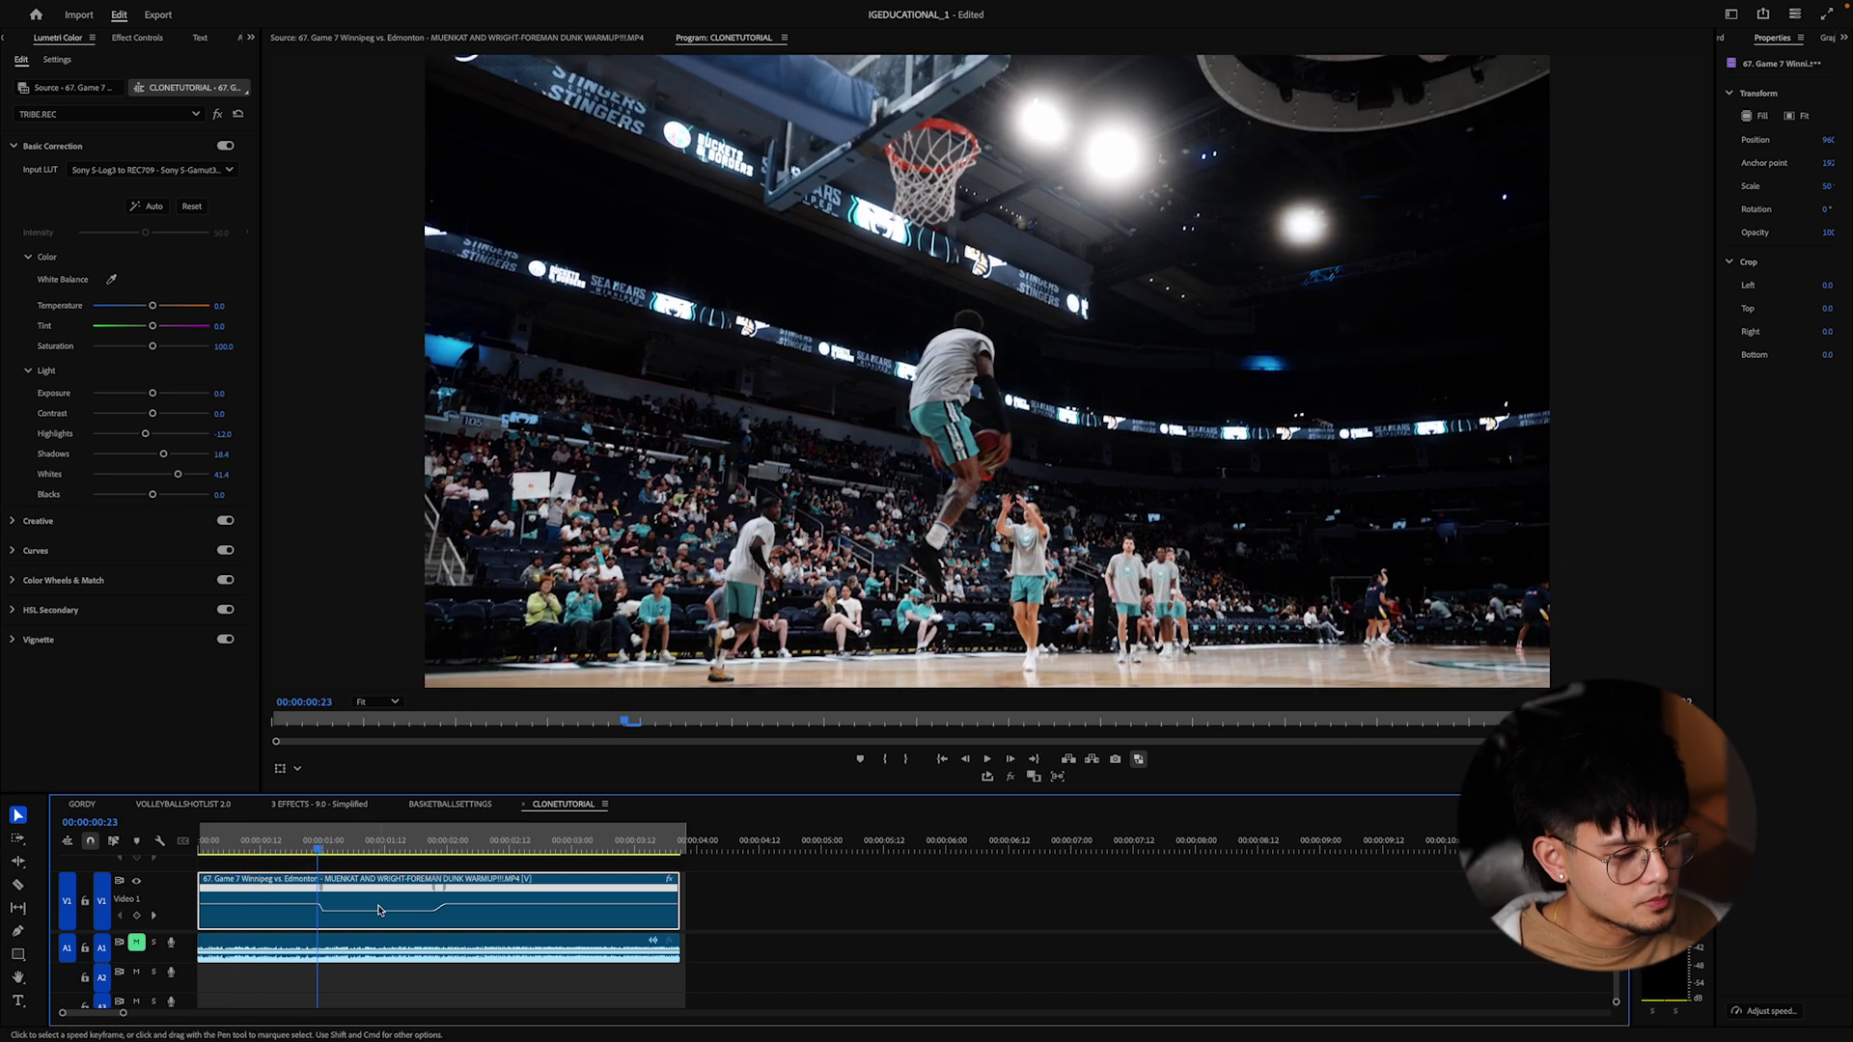
Show the Time Remapping speed line on the basketball clip.
right_click(670, 880)
mouse_move(772, 929)
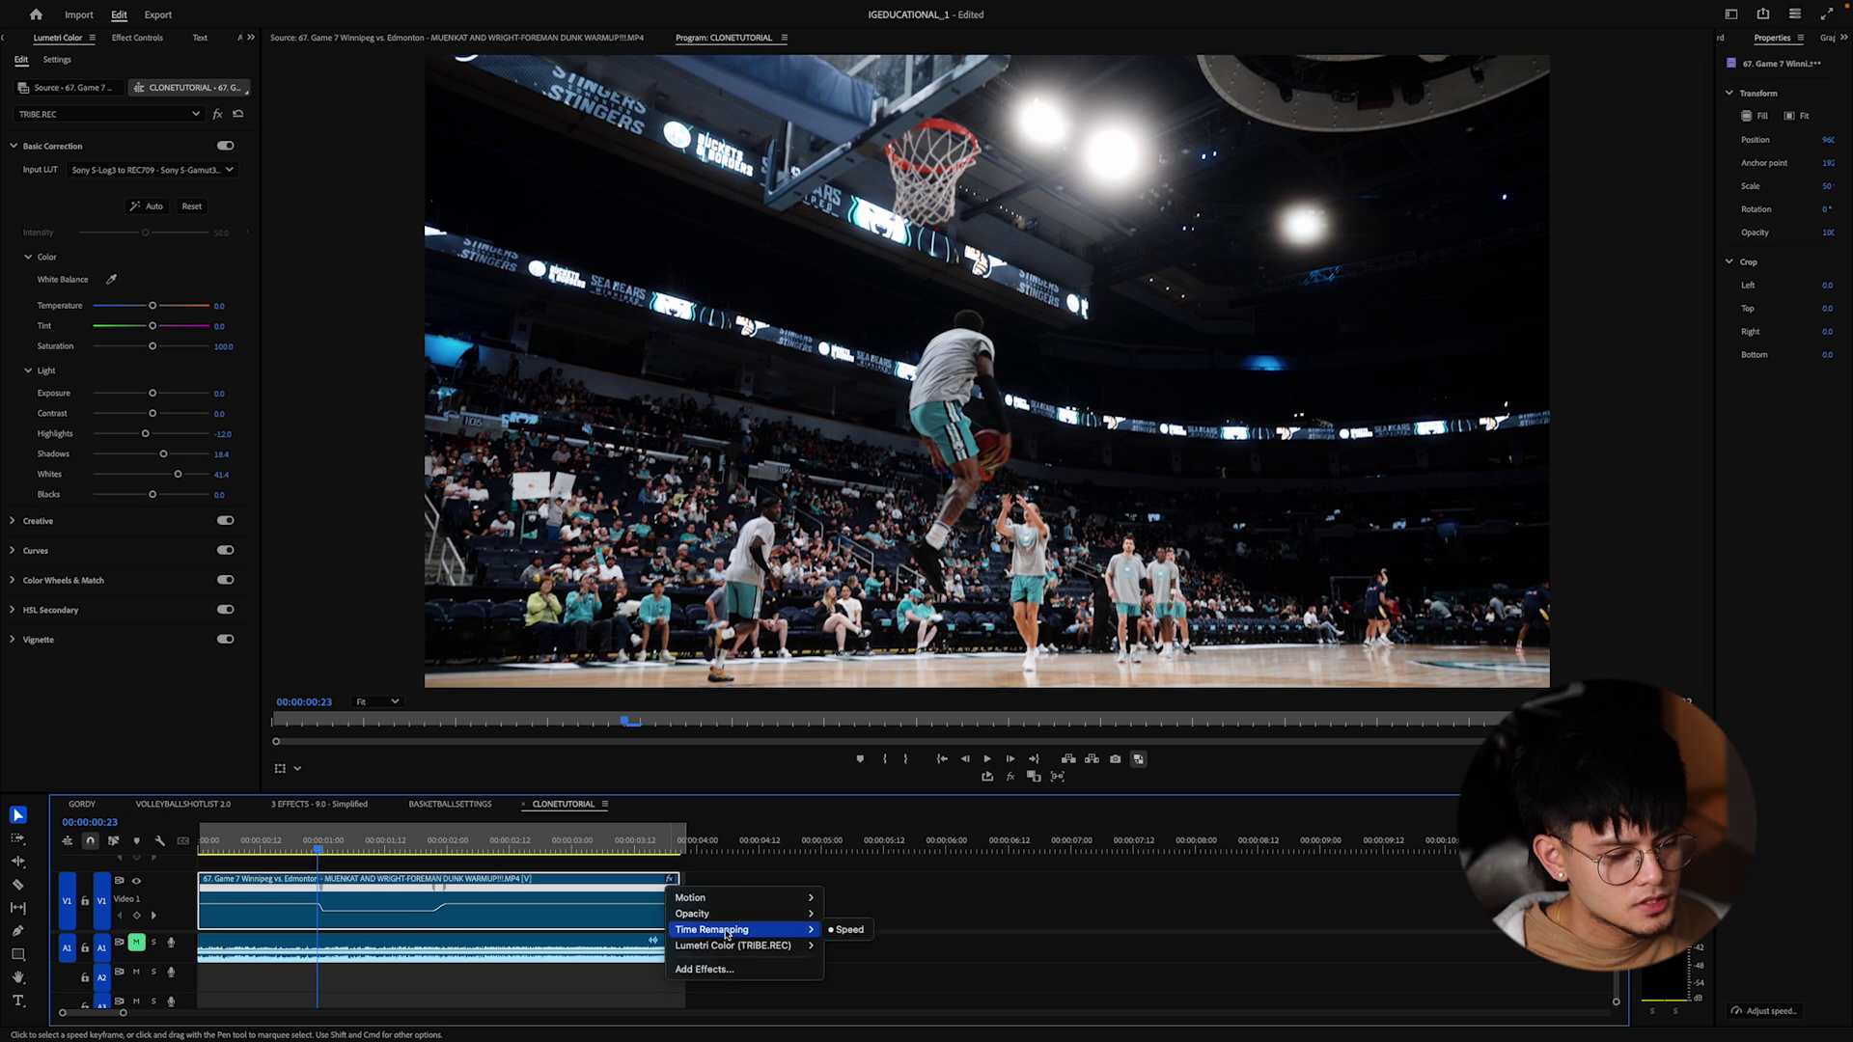
left_click(845, 930)
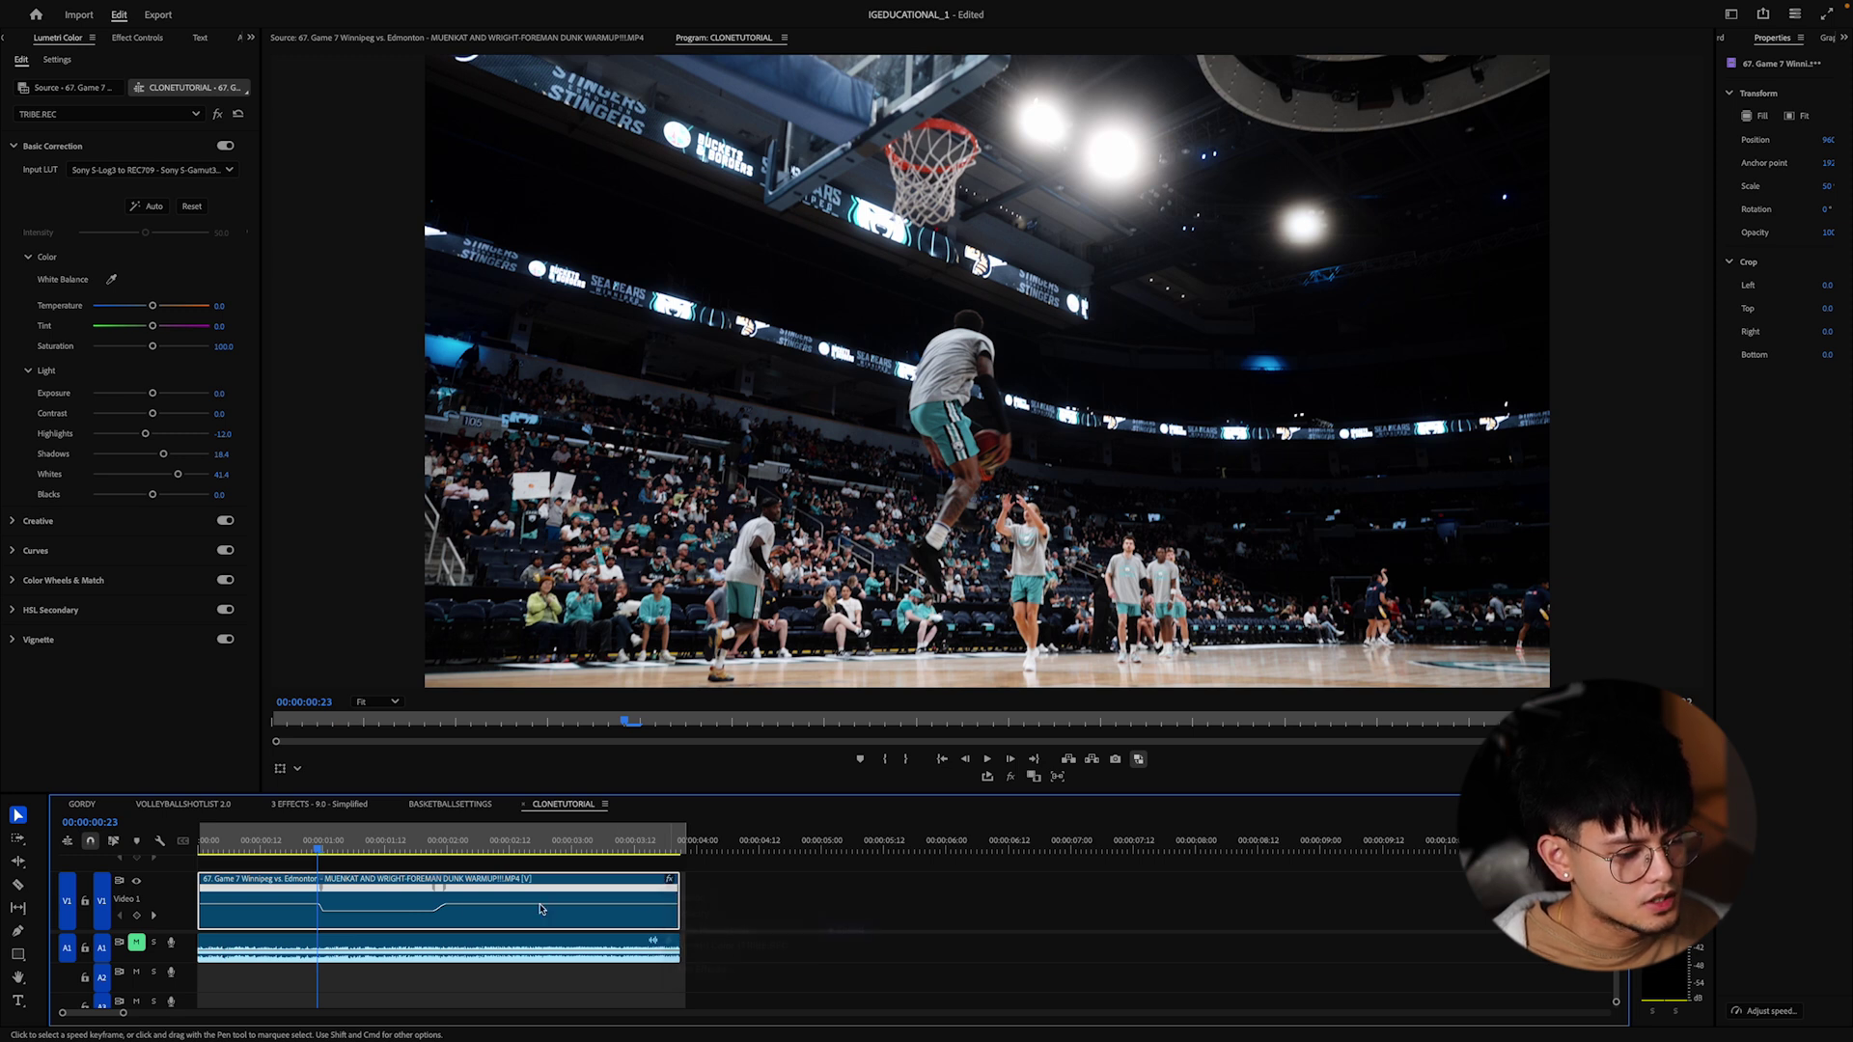
Try adding a speed keyframe after the existing ramp and lowering the speed of the following section to about 24%.
key("p")
left_click(473, 904)
left_click(514, 907)
key("super+z")
key("v")
left_click_drag(496, 905, 512, 910)
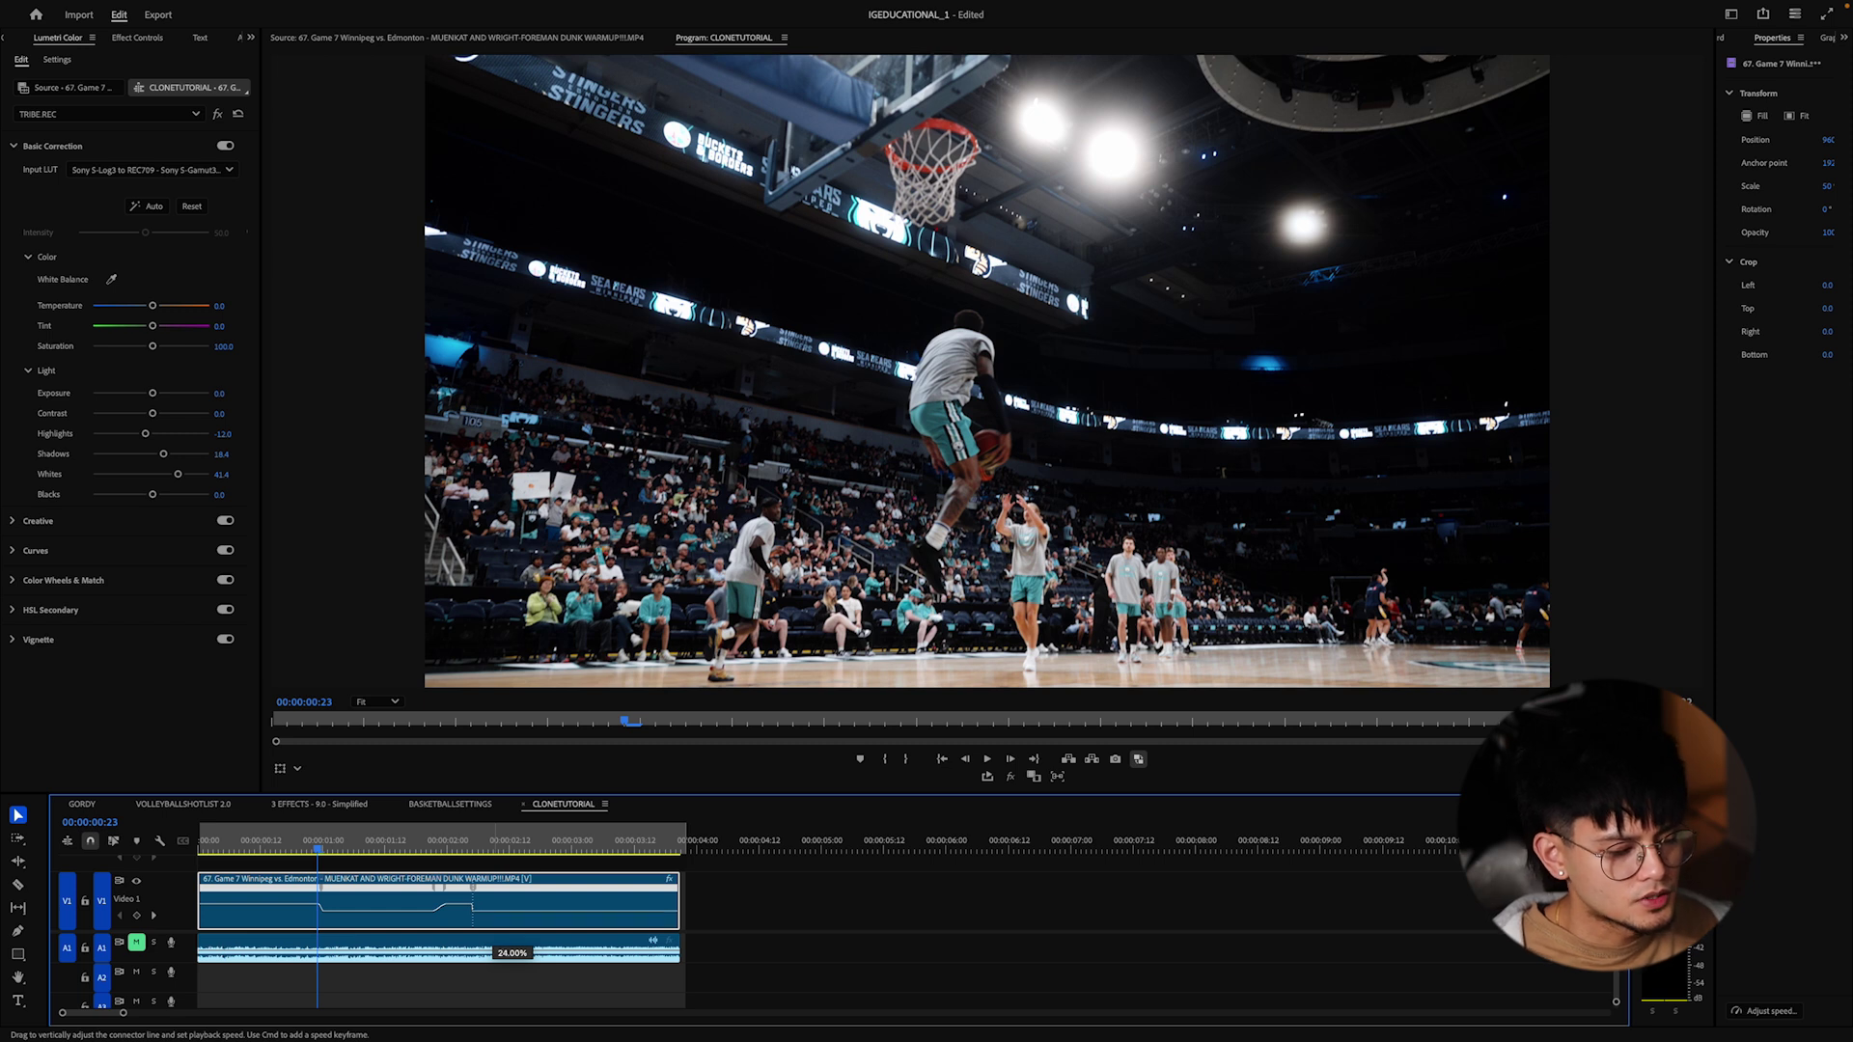
left_click_drag(511, 912, 512, 911)
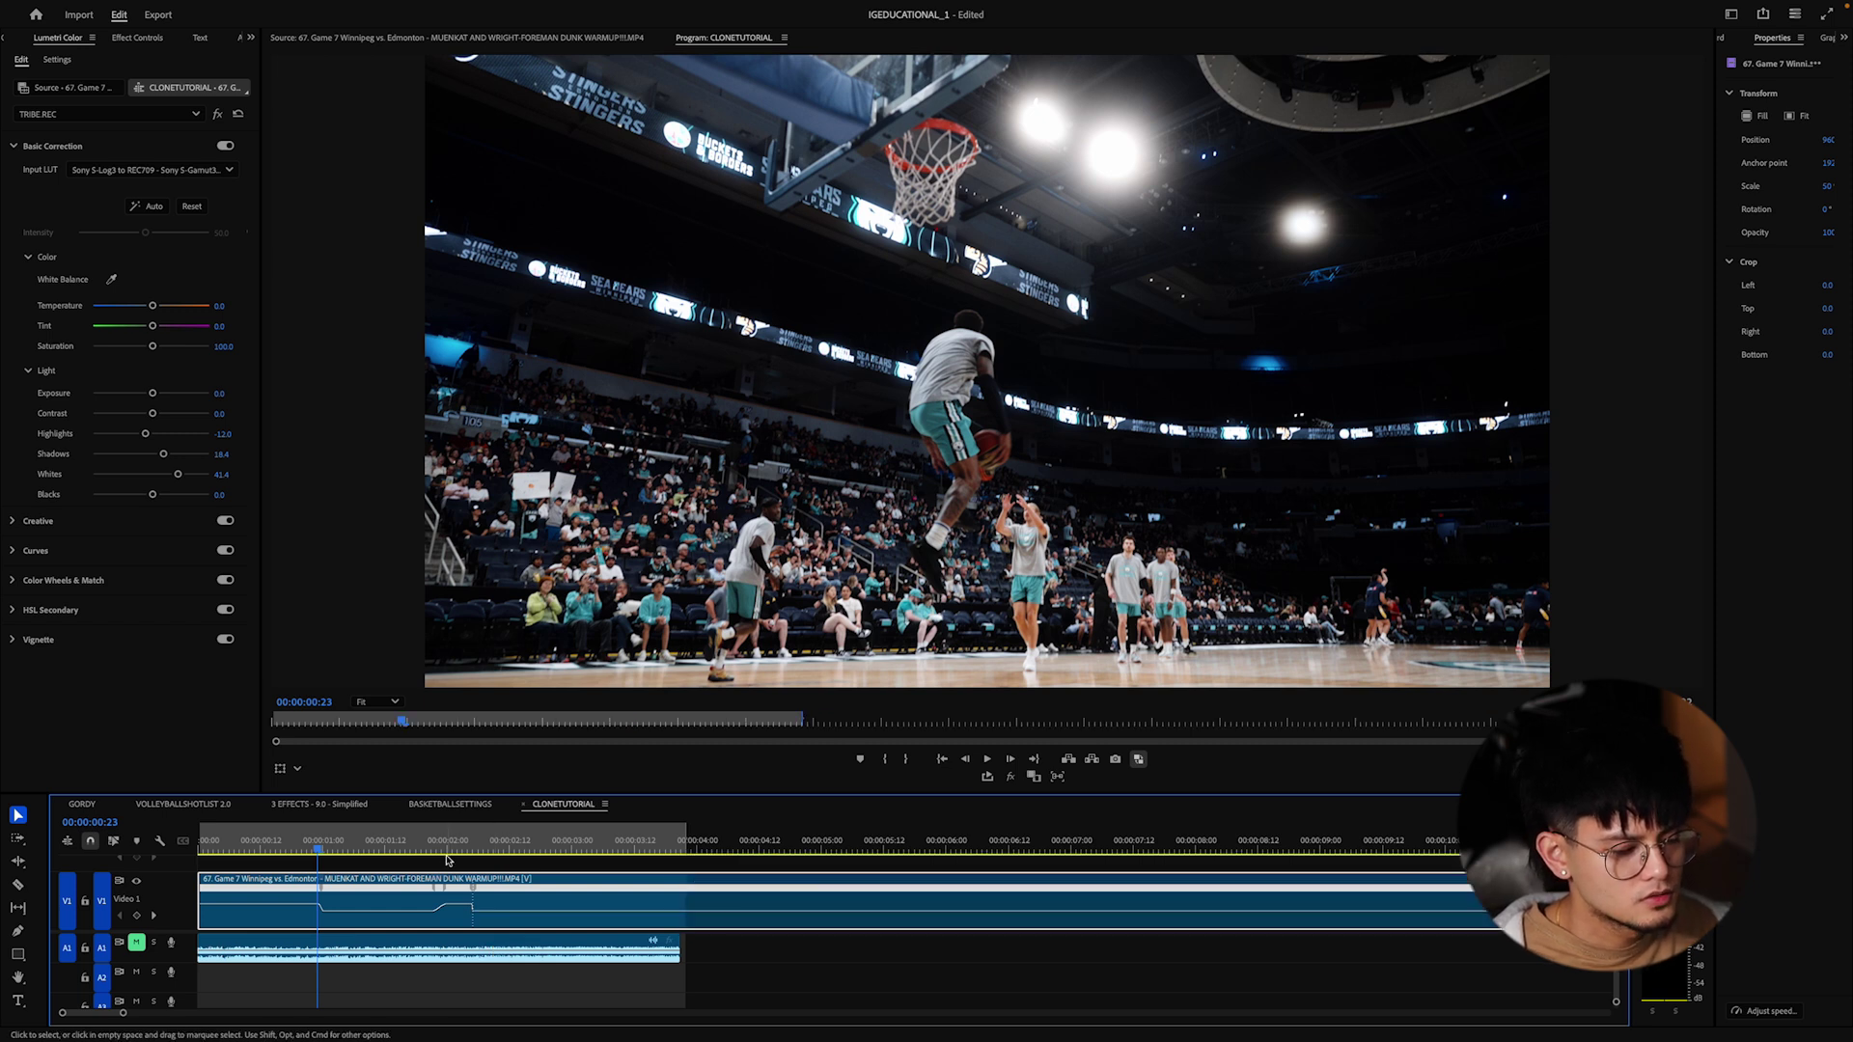
Play back the speed-ramped clip from near its start to review the timing of the dunk.
key("space")
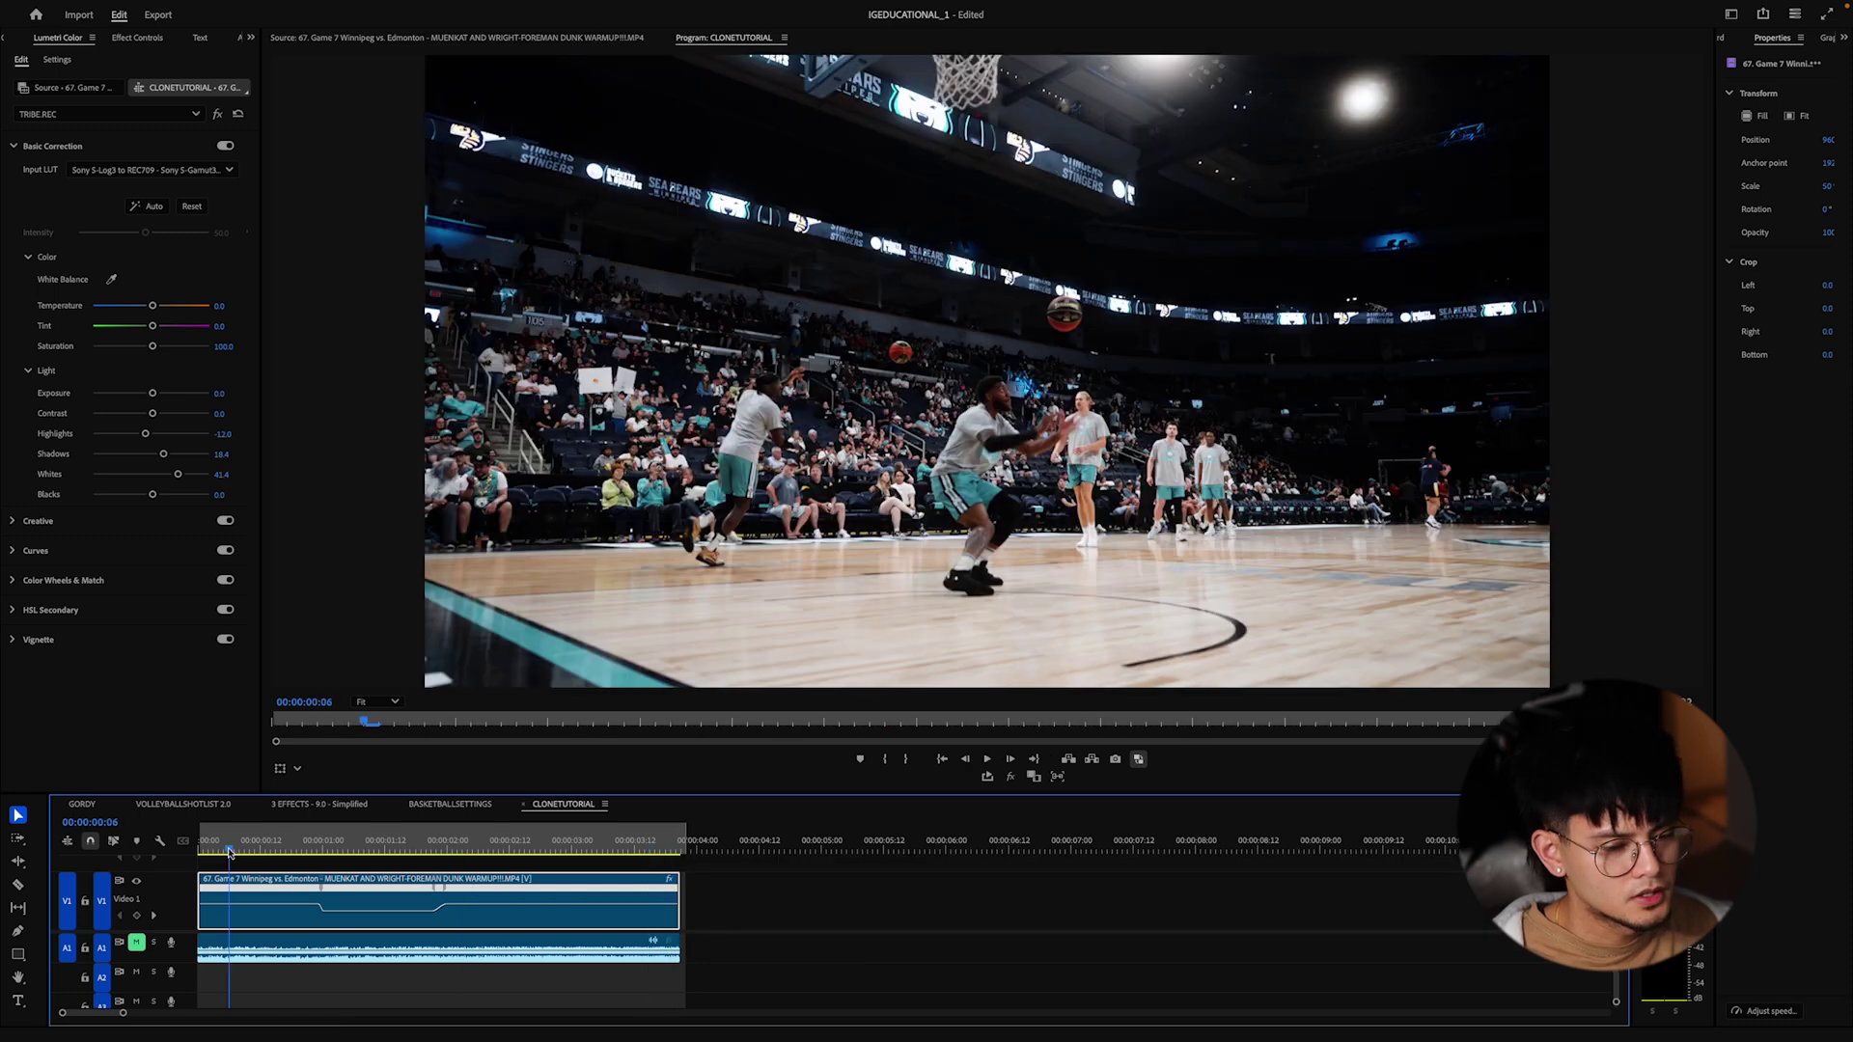
key("space")
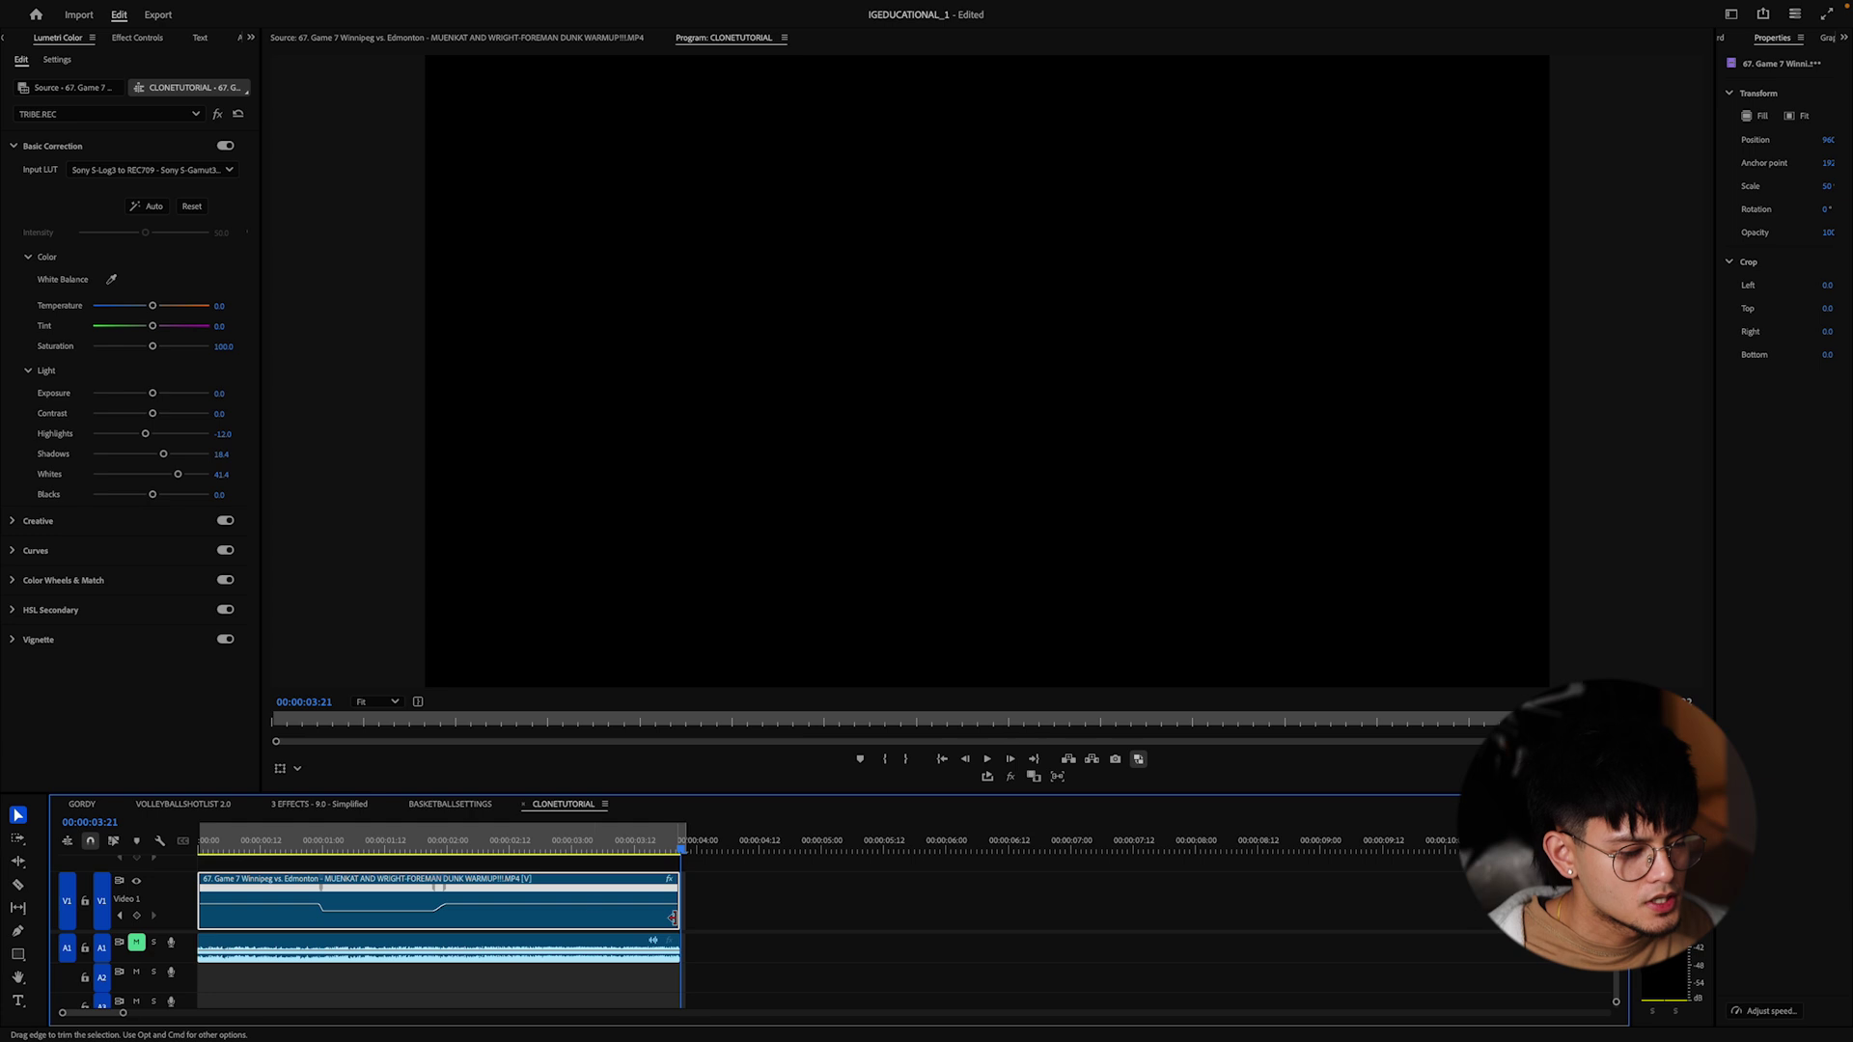
key("space")
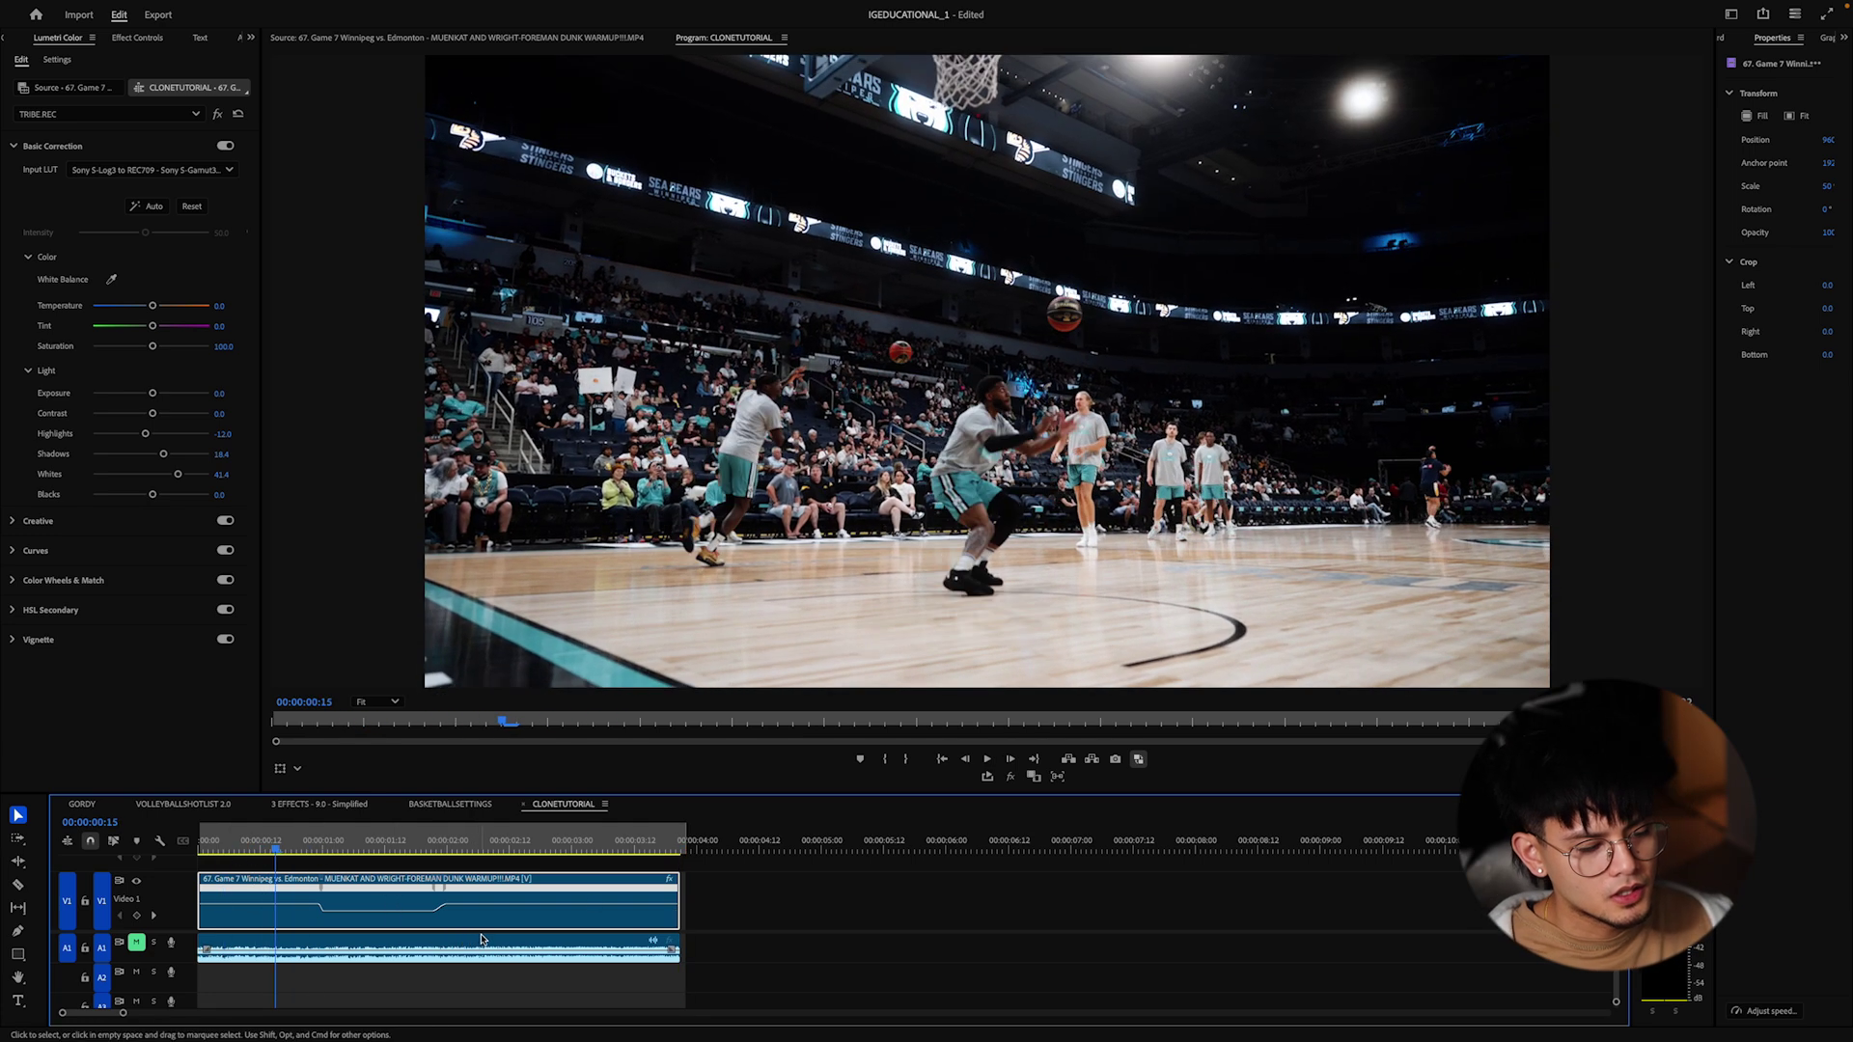
Replace the basketball clip with a linked After Effects composition and preview it in After Effects.
right_click(598, 891)
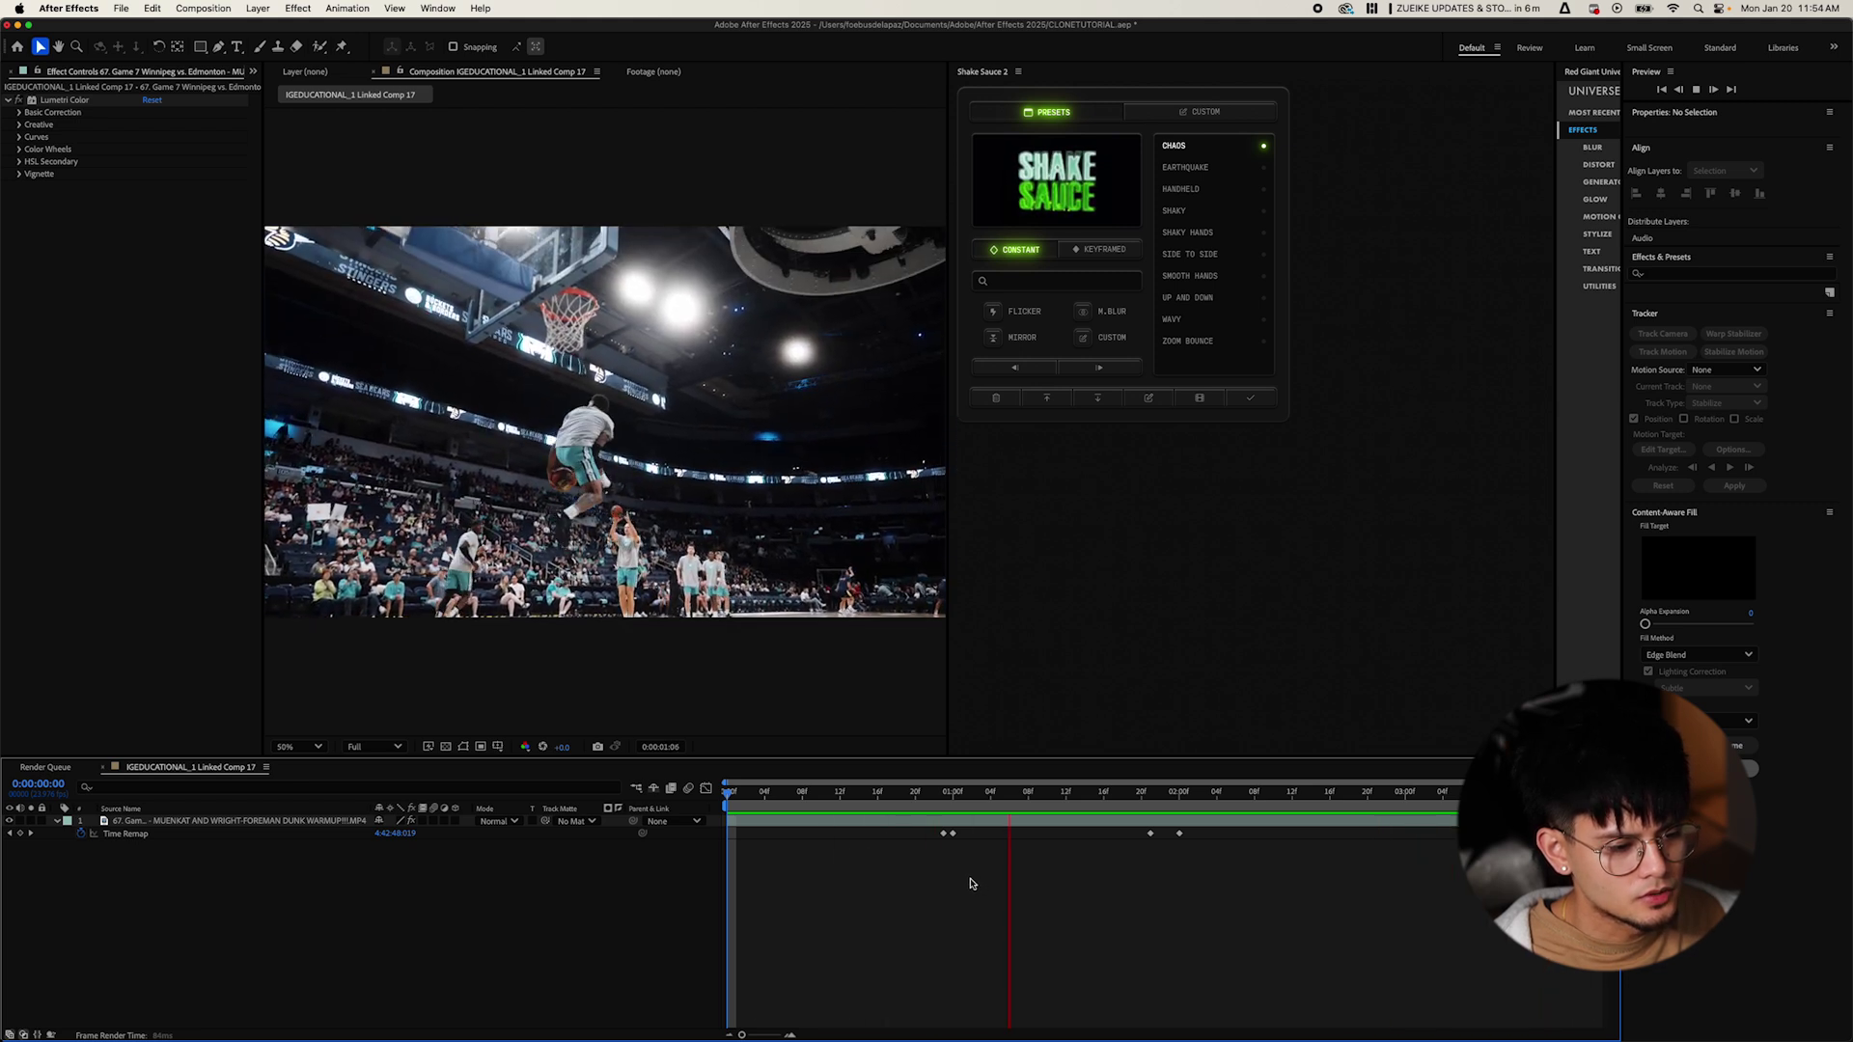
key("space")
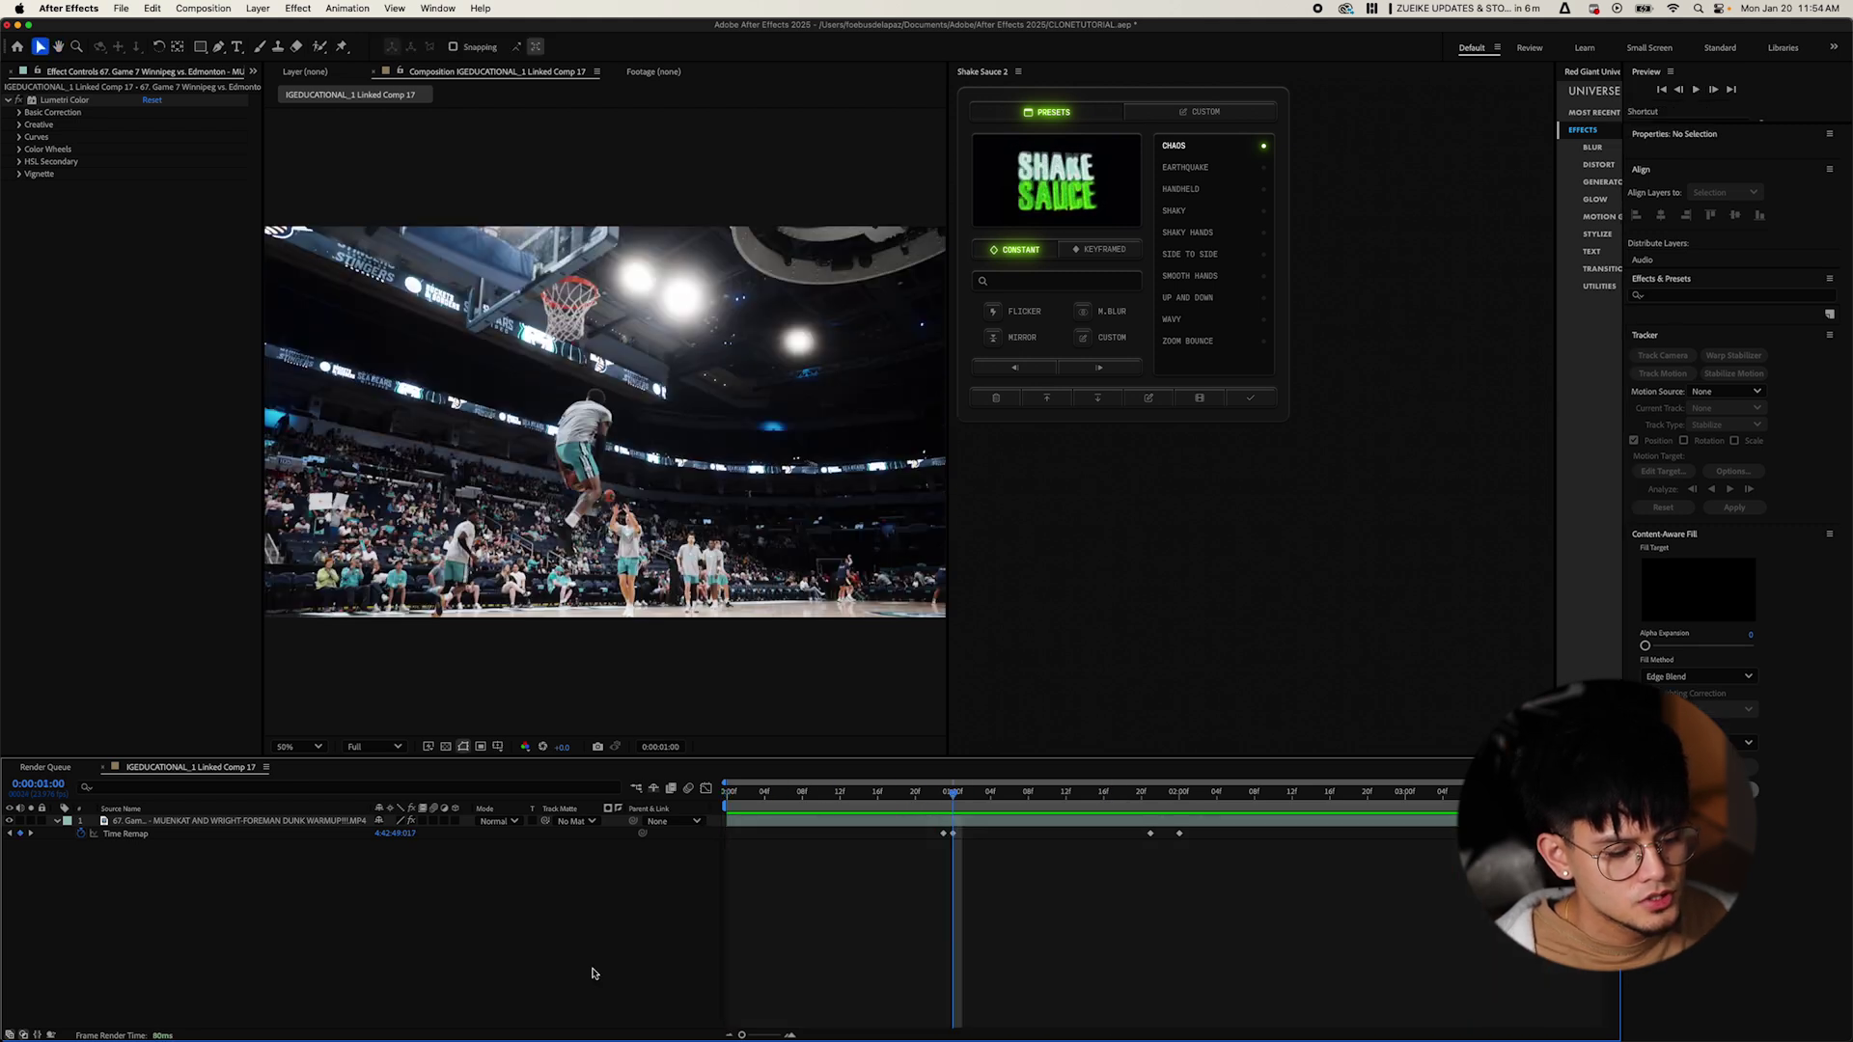
key("space")
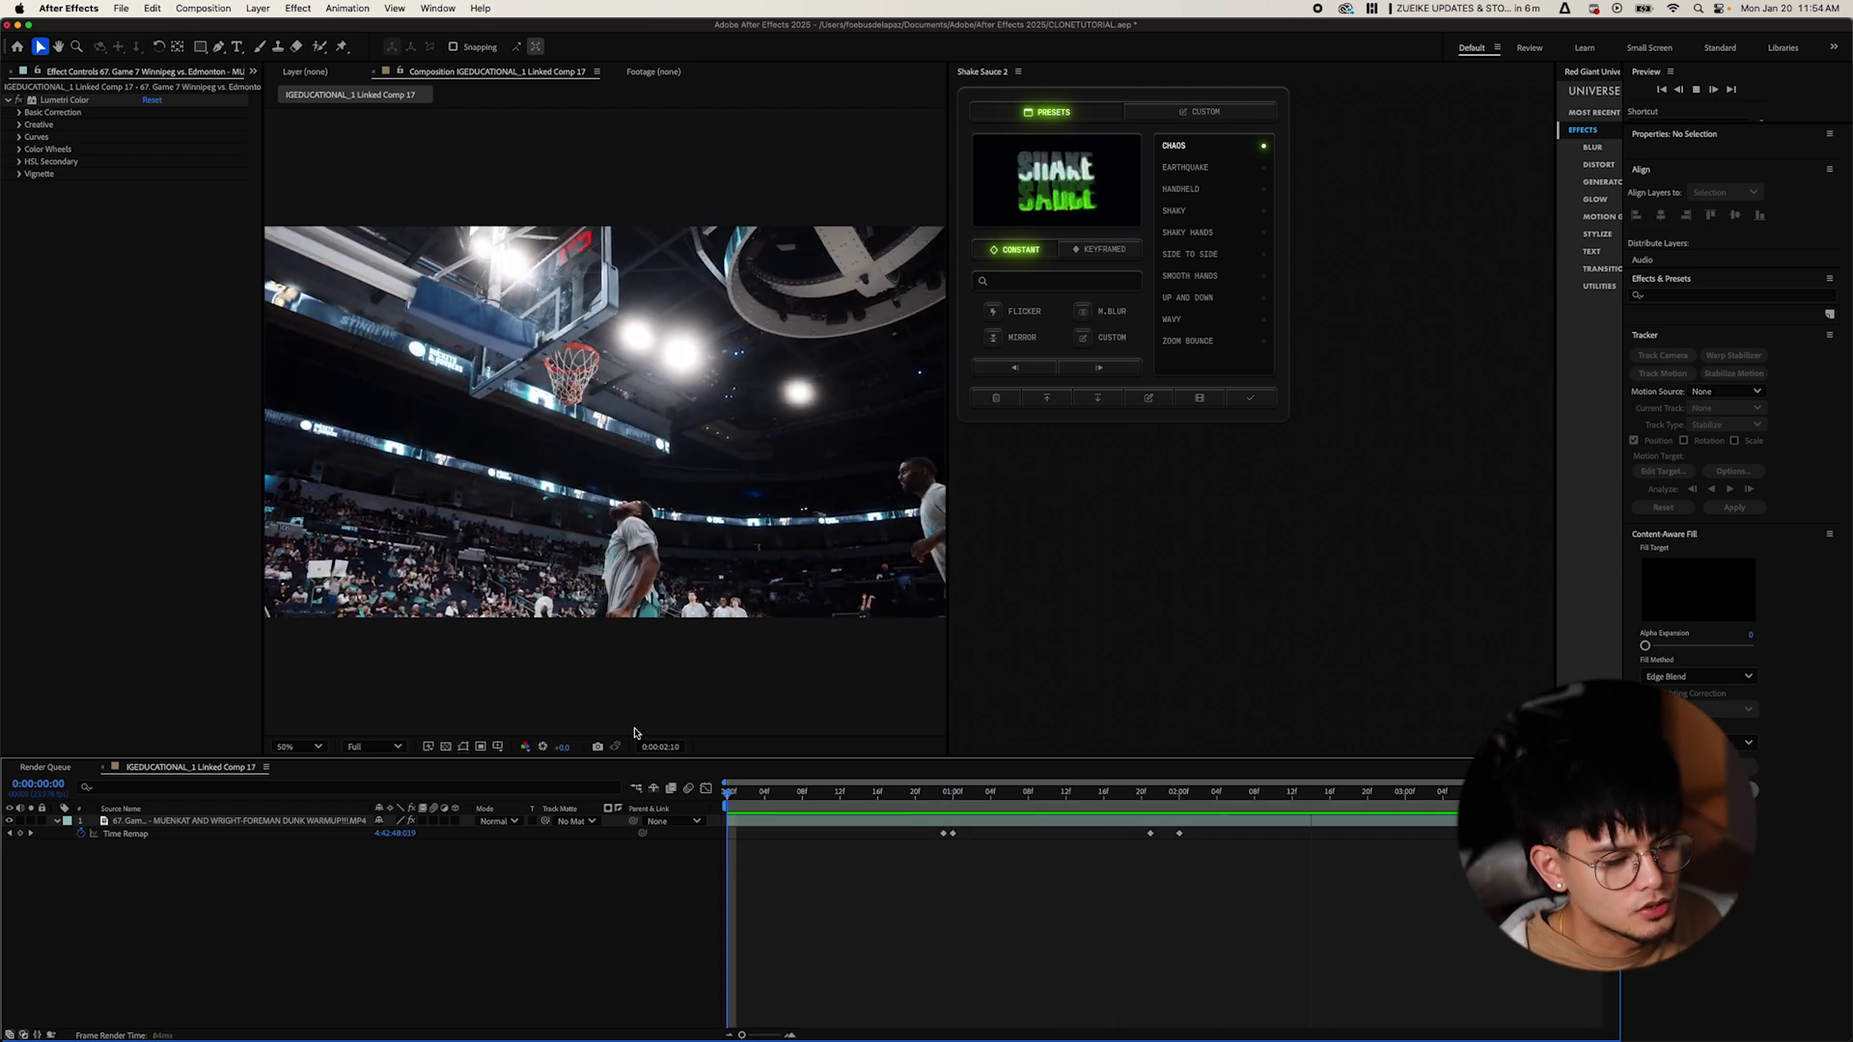
key("space")
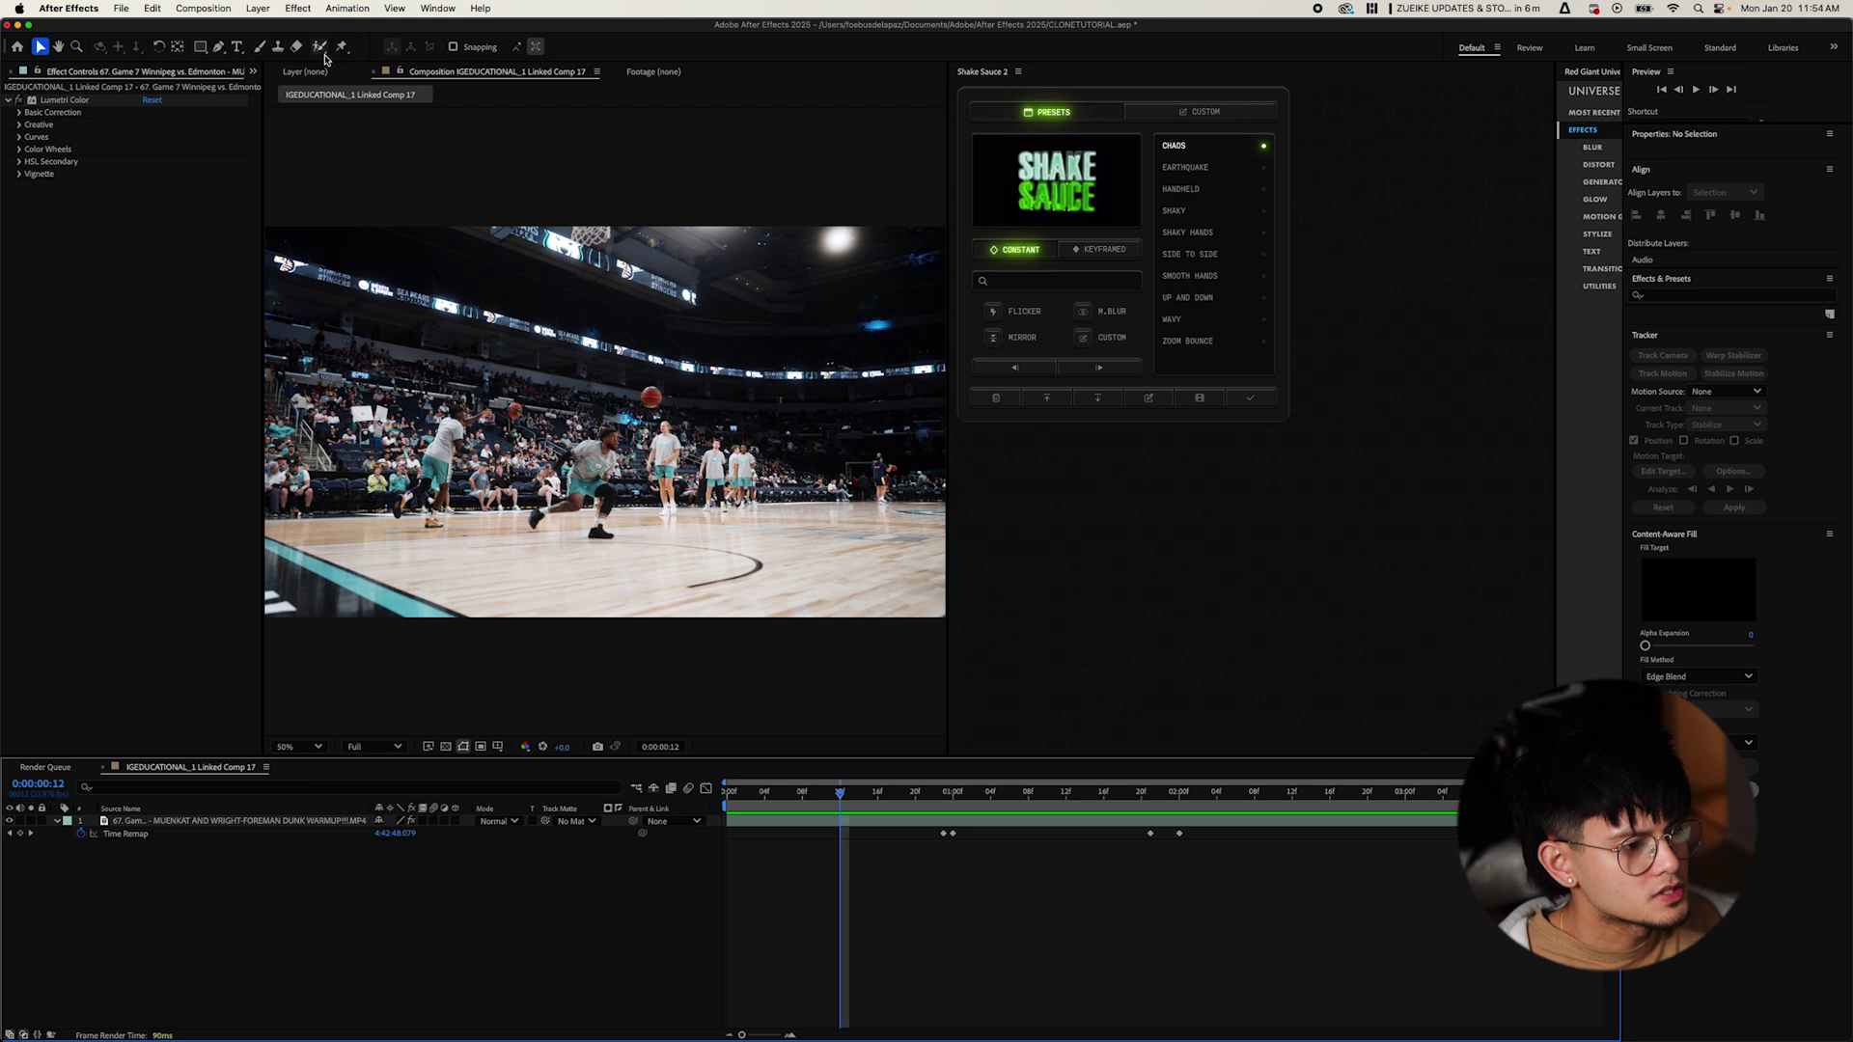
Isolate the running player with the Roto Brush on the first frame of the footage layer.
left_click(324, 47)
double_click(591, 450)
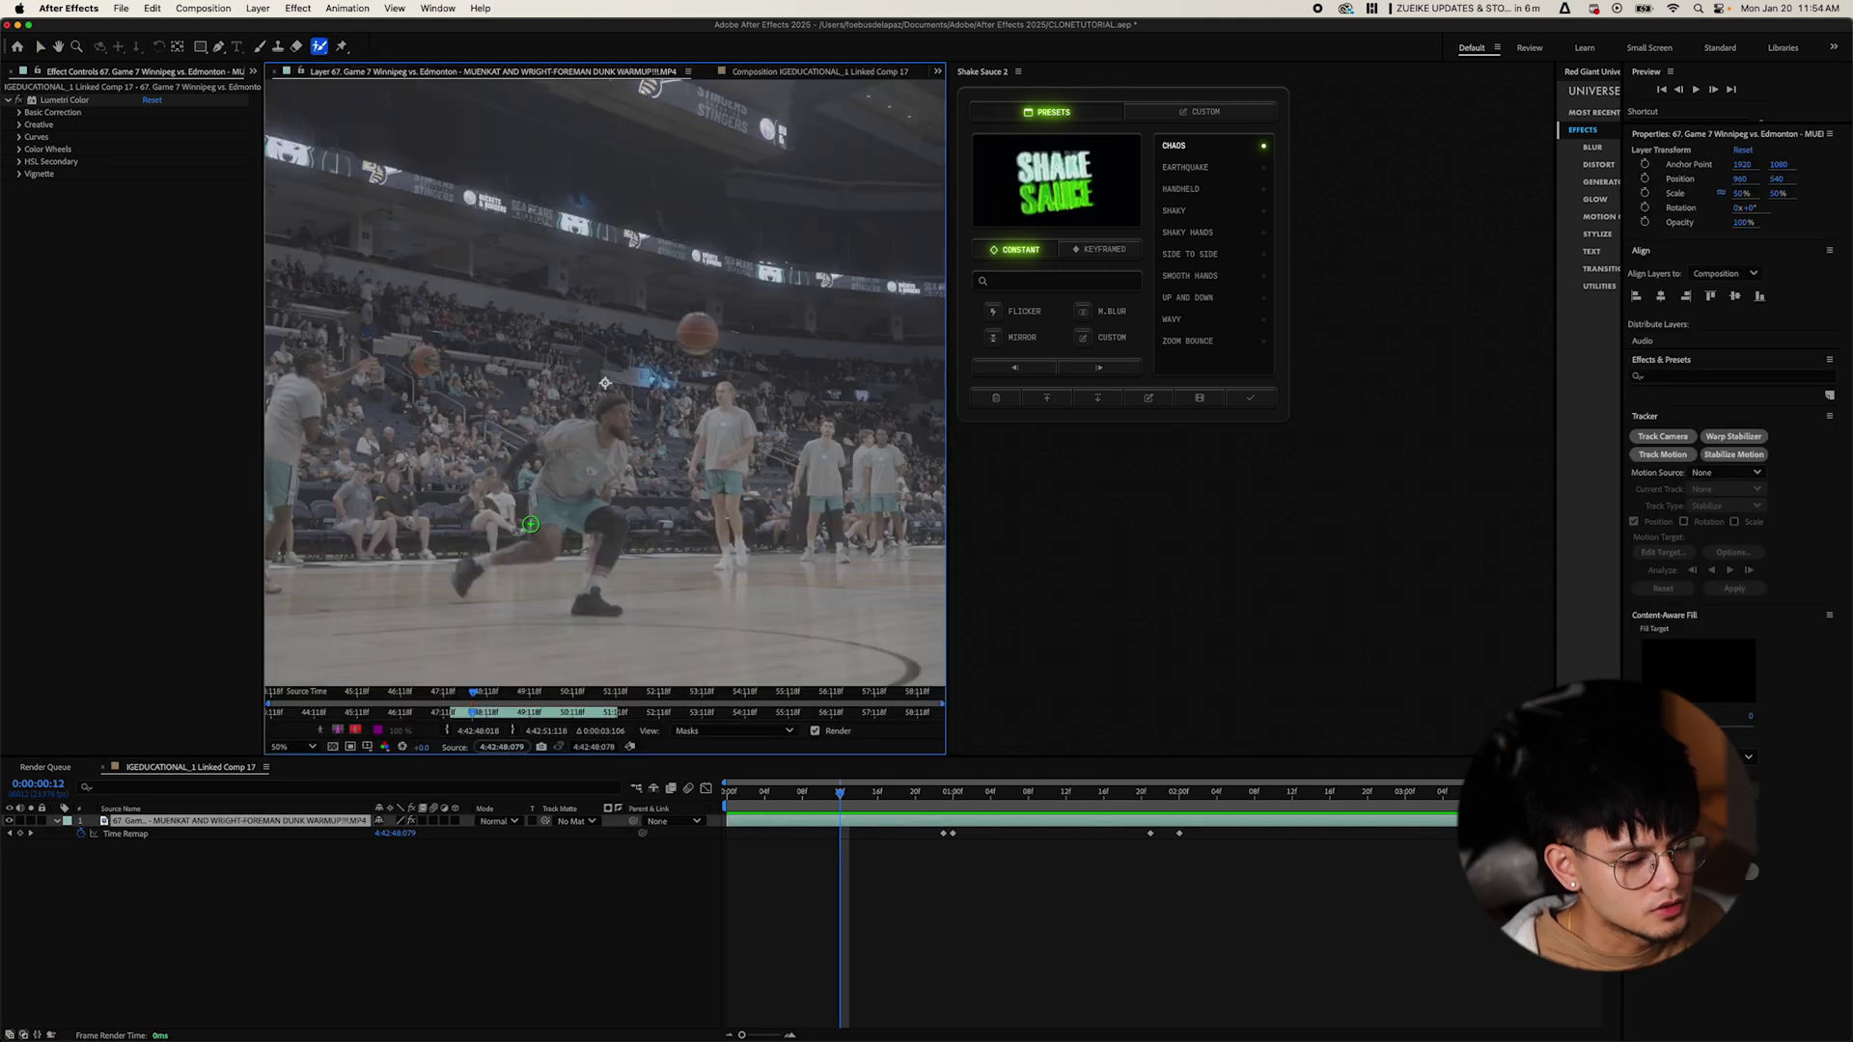
left_click(730, 802)
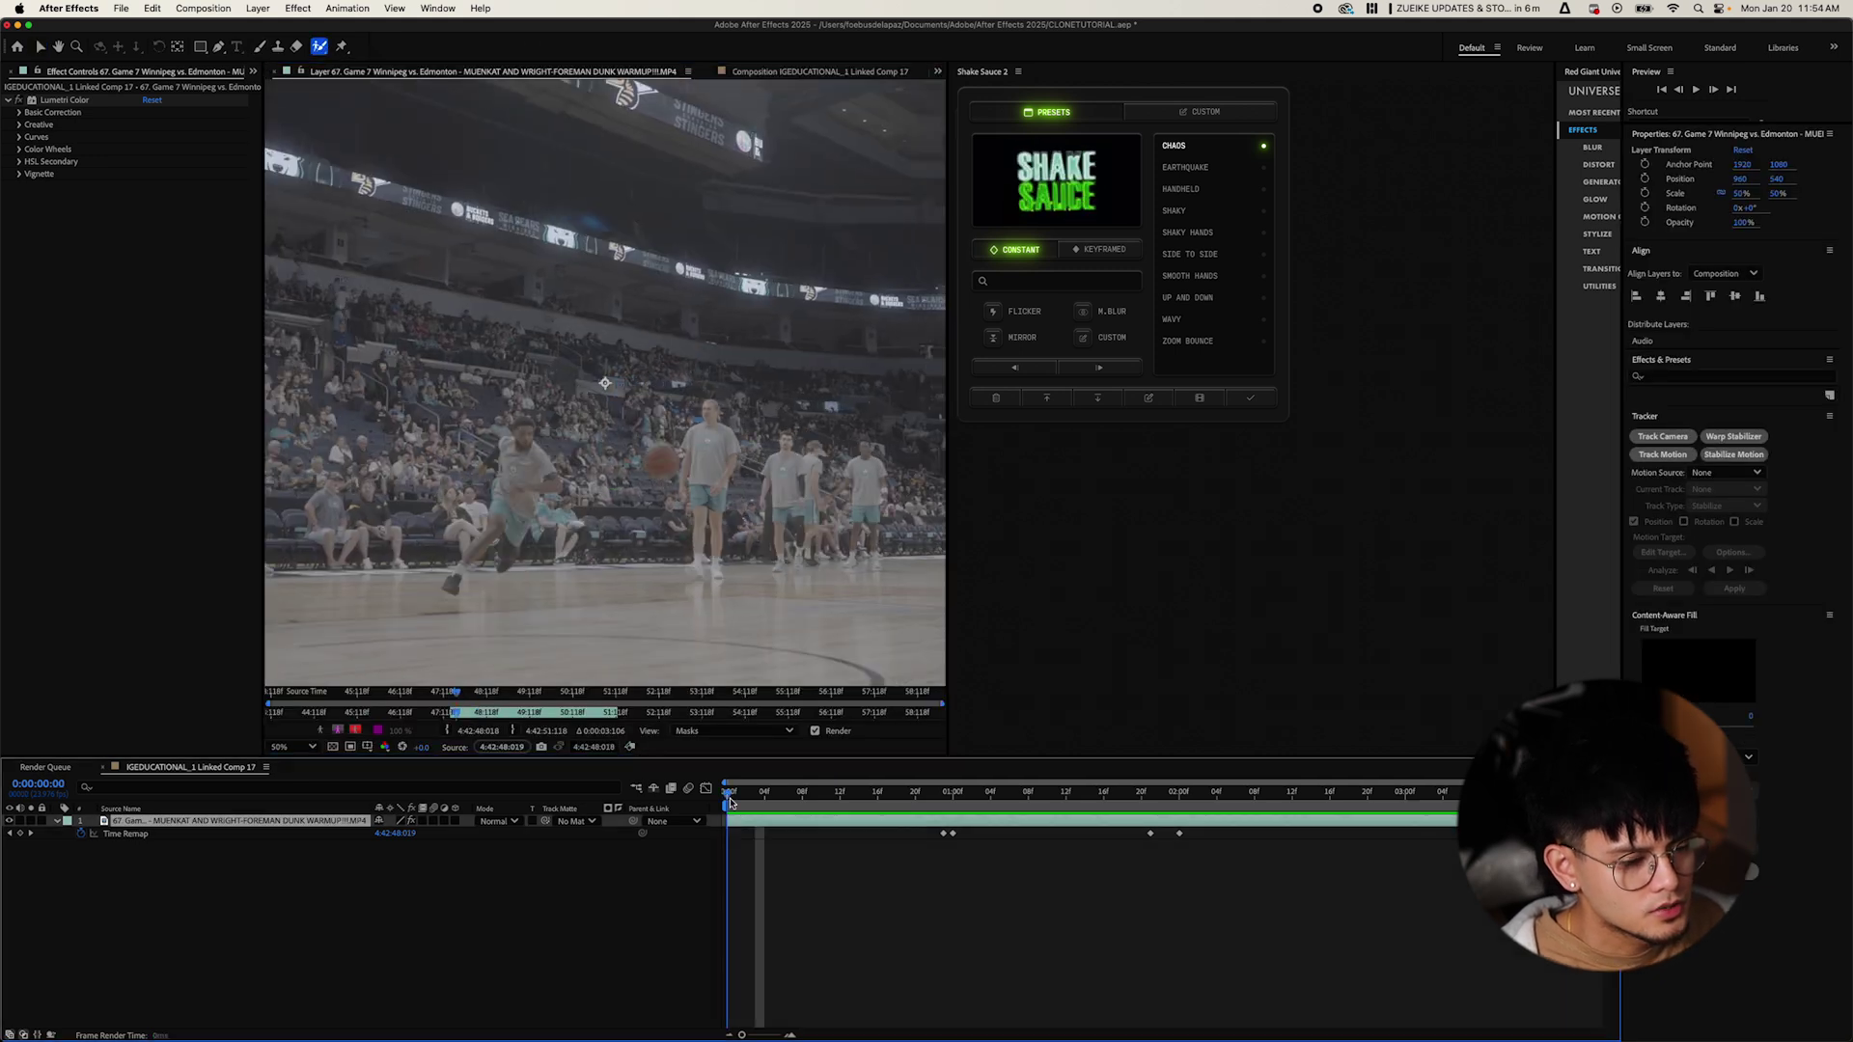
left_click(501, 447, "alt")
mouse_move(502, 447)
left_mouse_down()
mouse_move(524, 456)
mouse_move(472, 448)
left_mouse_up()
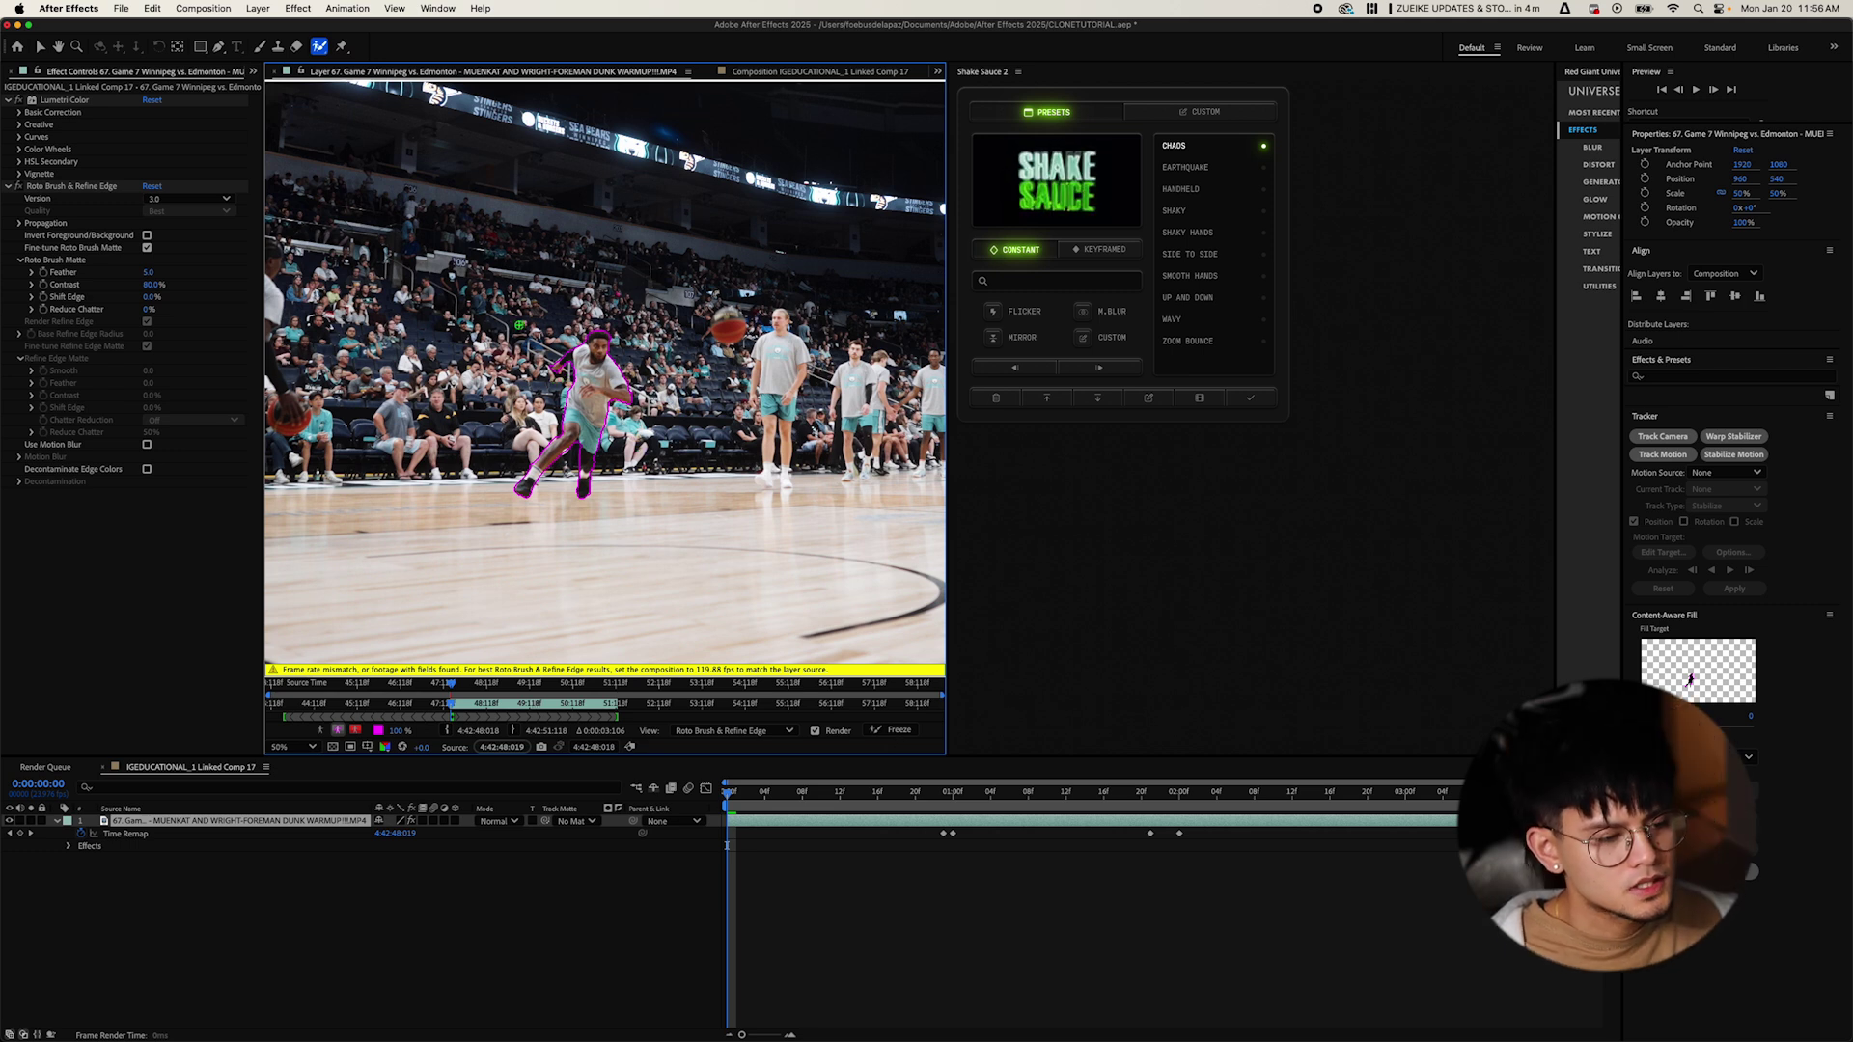
Freeze the Roto Brush matte and check the player's outline across the dunk frames.
left_click(907, 730)
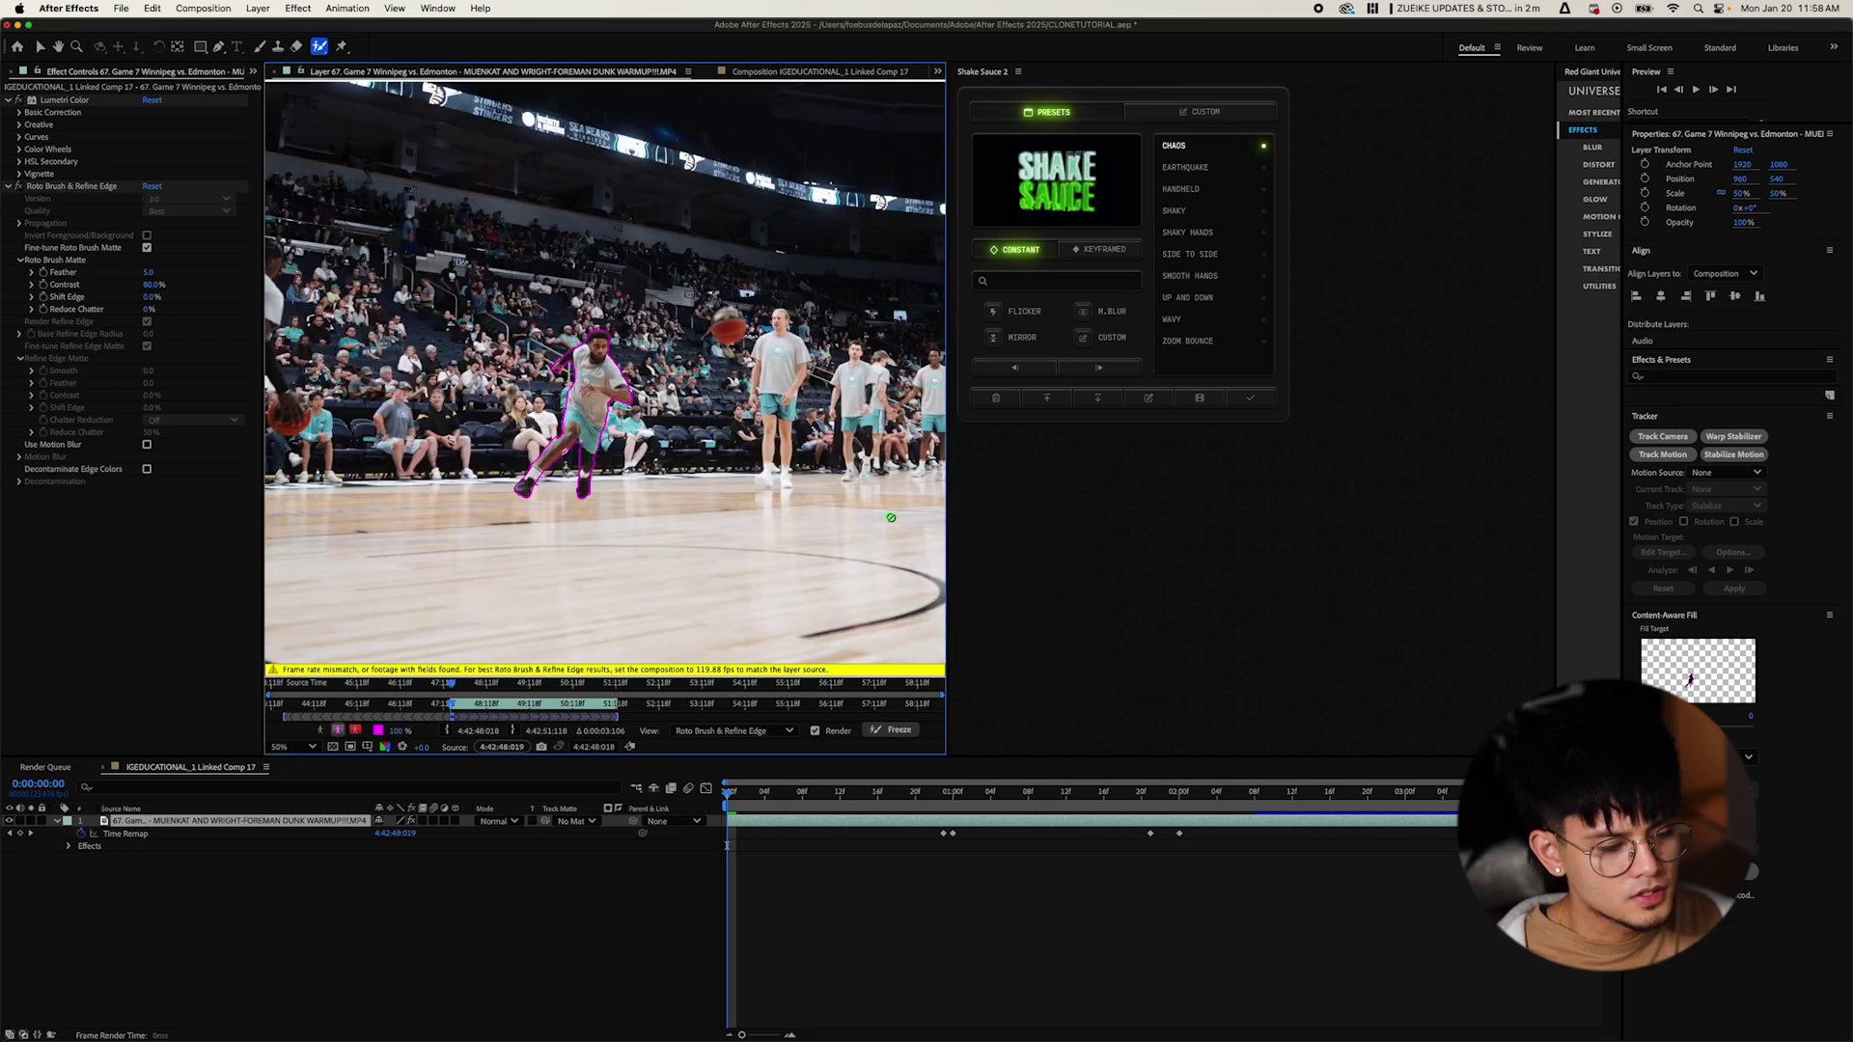
left_click_drag(769, 793, 703, 796)
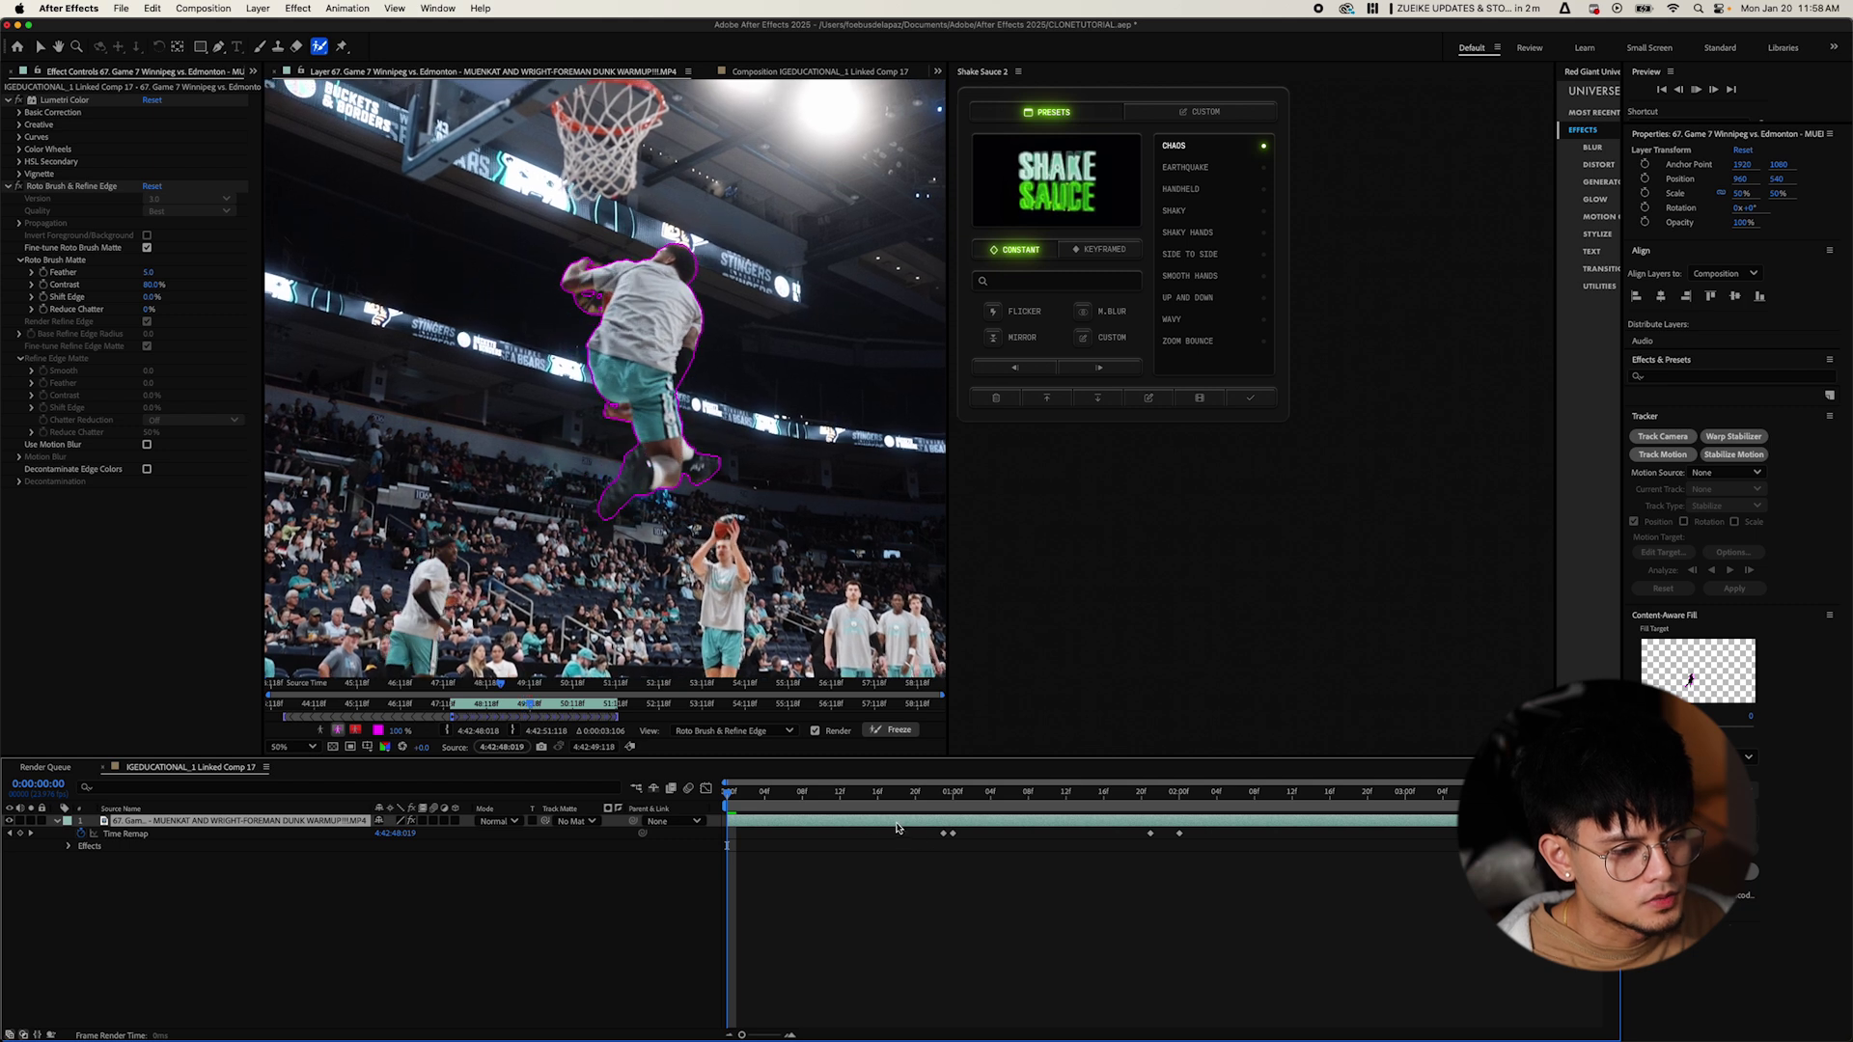
left_click_drag(915, 792, 1058, 799)
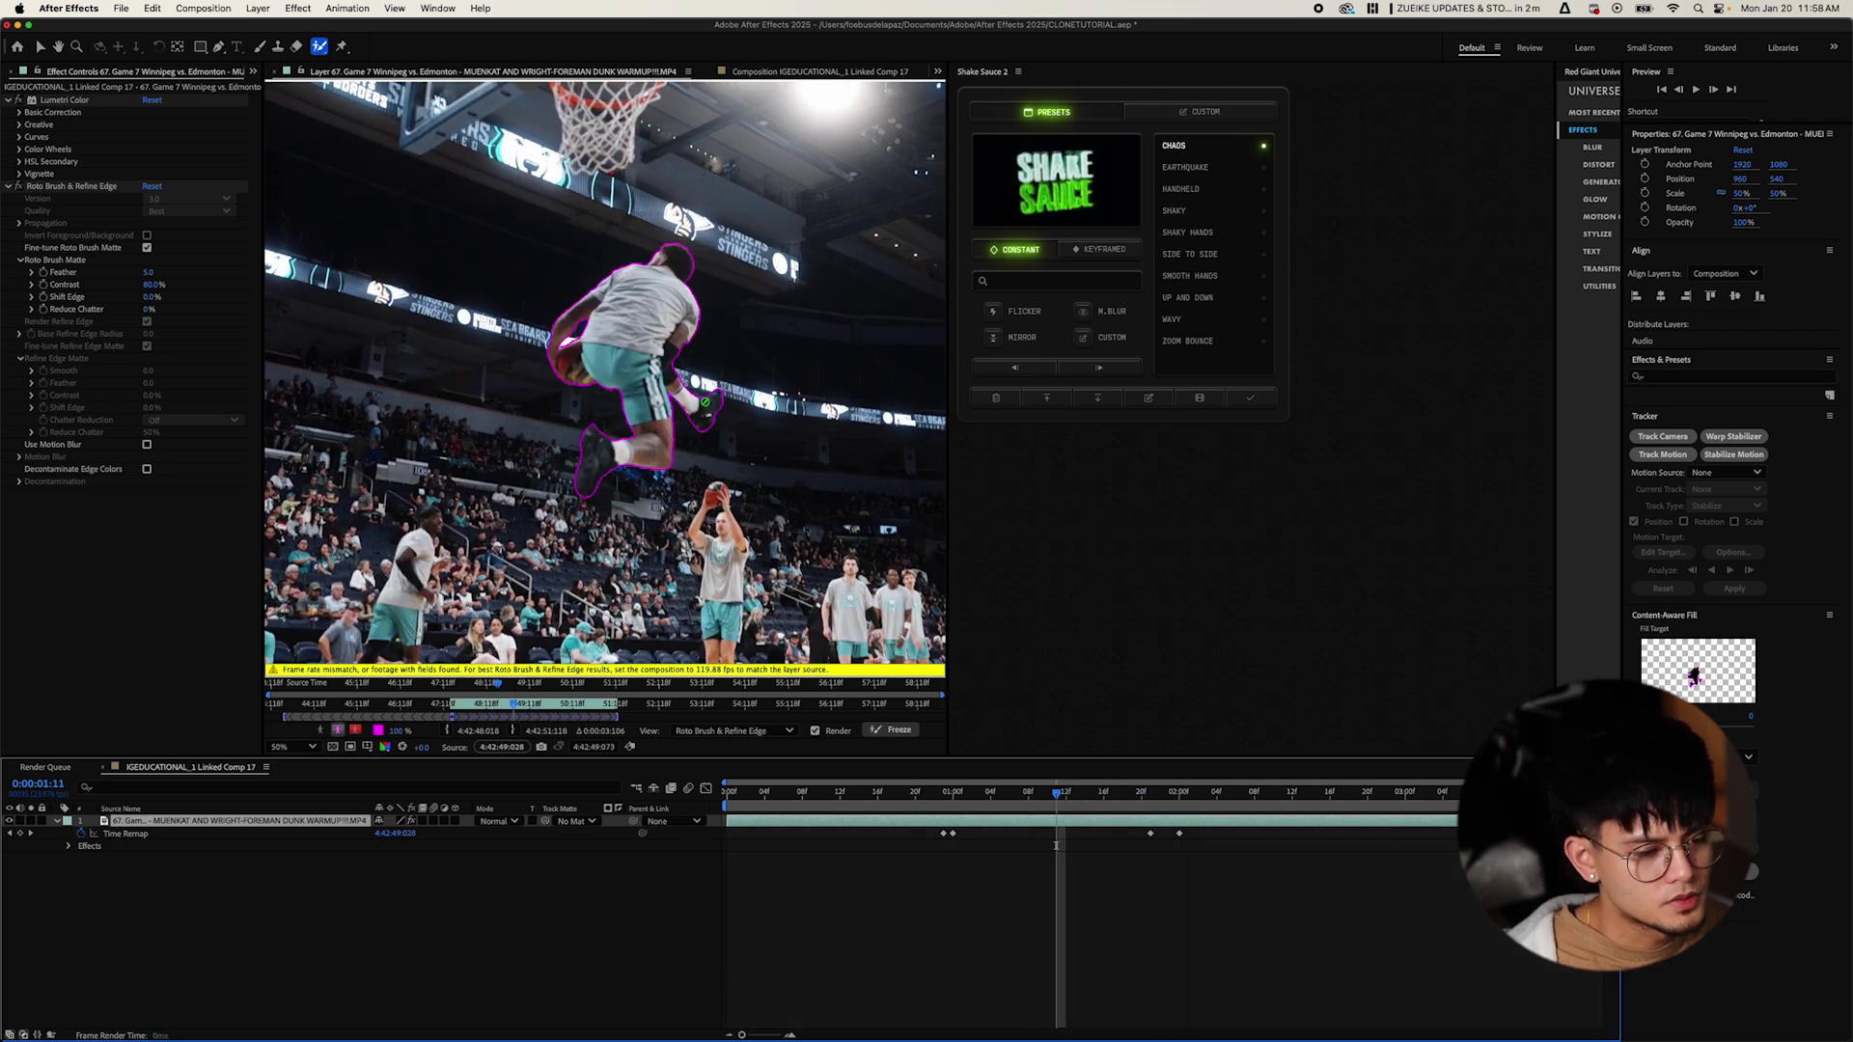
left_click(903, 731)
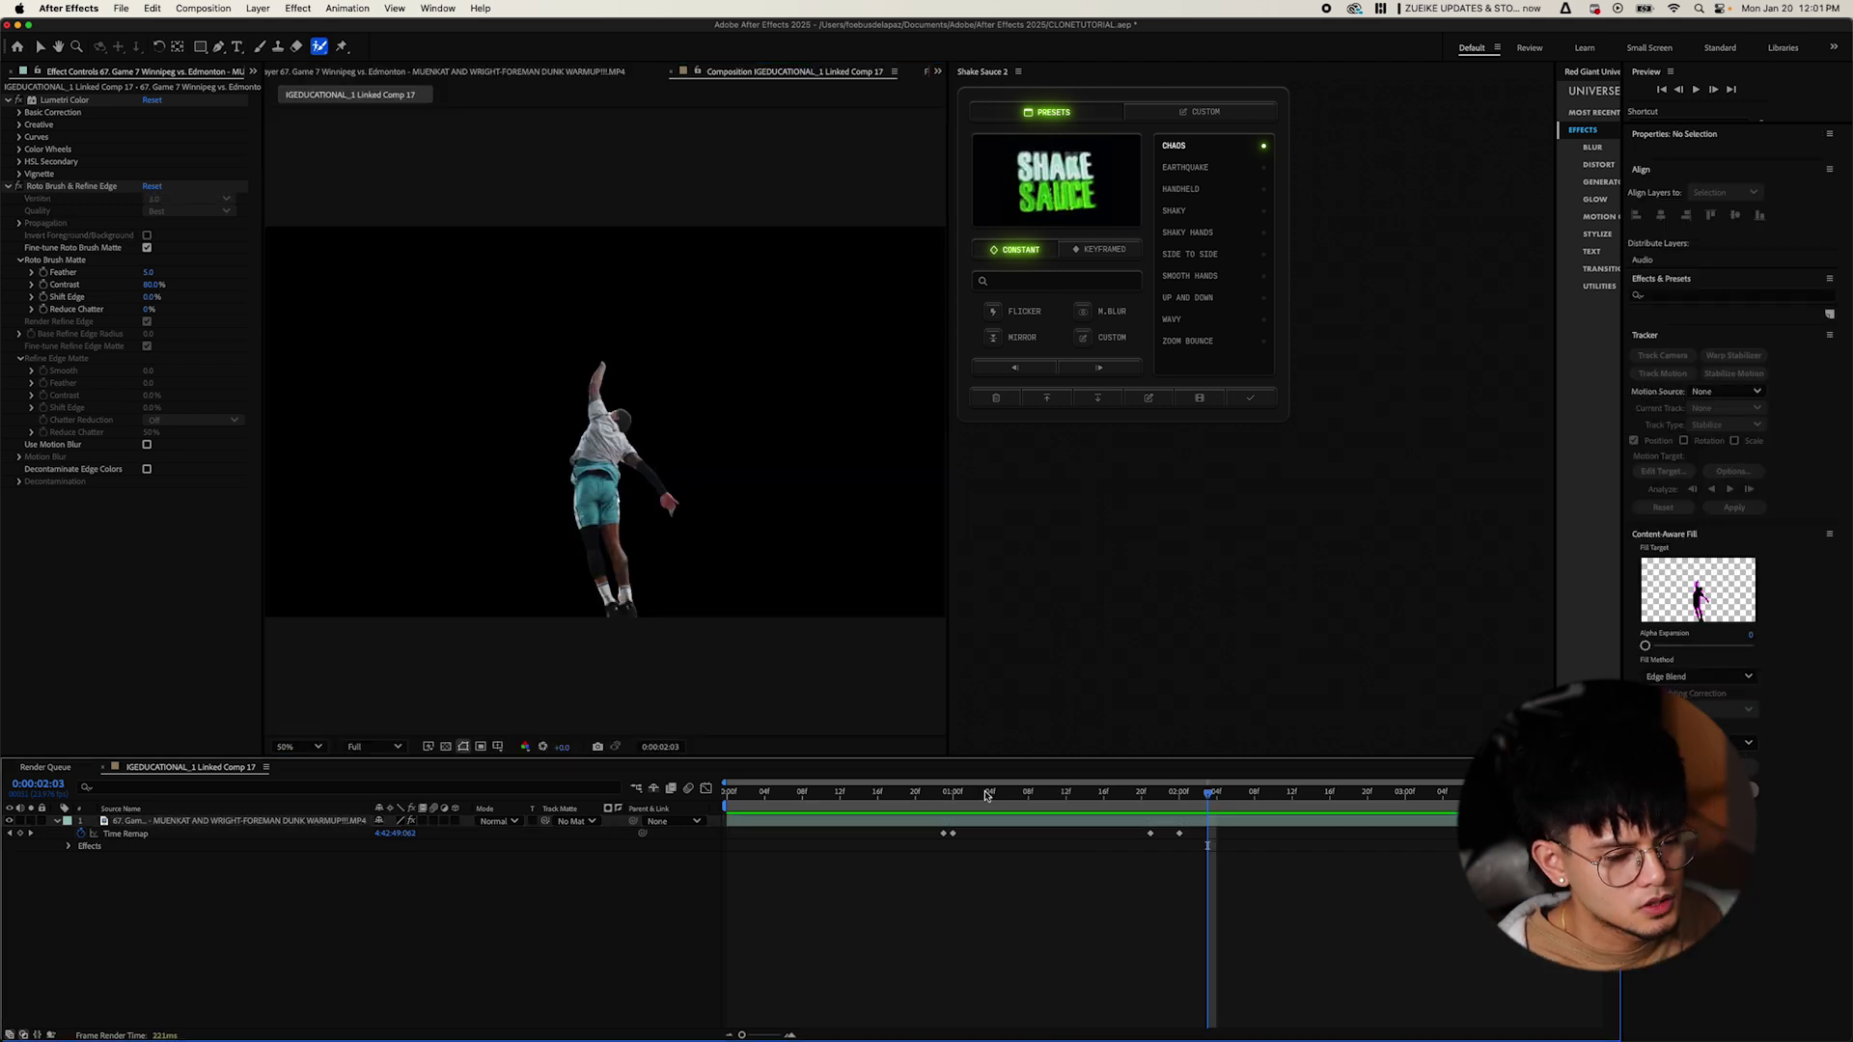
Duplicate the rotoscoped footage layer and rename the lower copy BACKGROUND.
left_click_drag(929, 793, 736, 801)
left_click(190, 821)
key("super+d")
left_click(177, 834)
key("Return")
key("BackSpace")
type("BAC")
Rename the upper copy of the footage layer ROTOSCOPE.
key("BackSpace")
key("BackSpace")
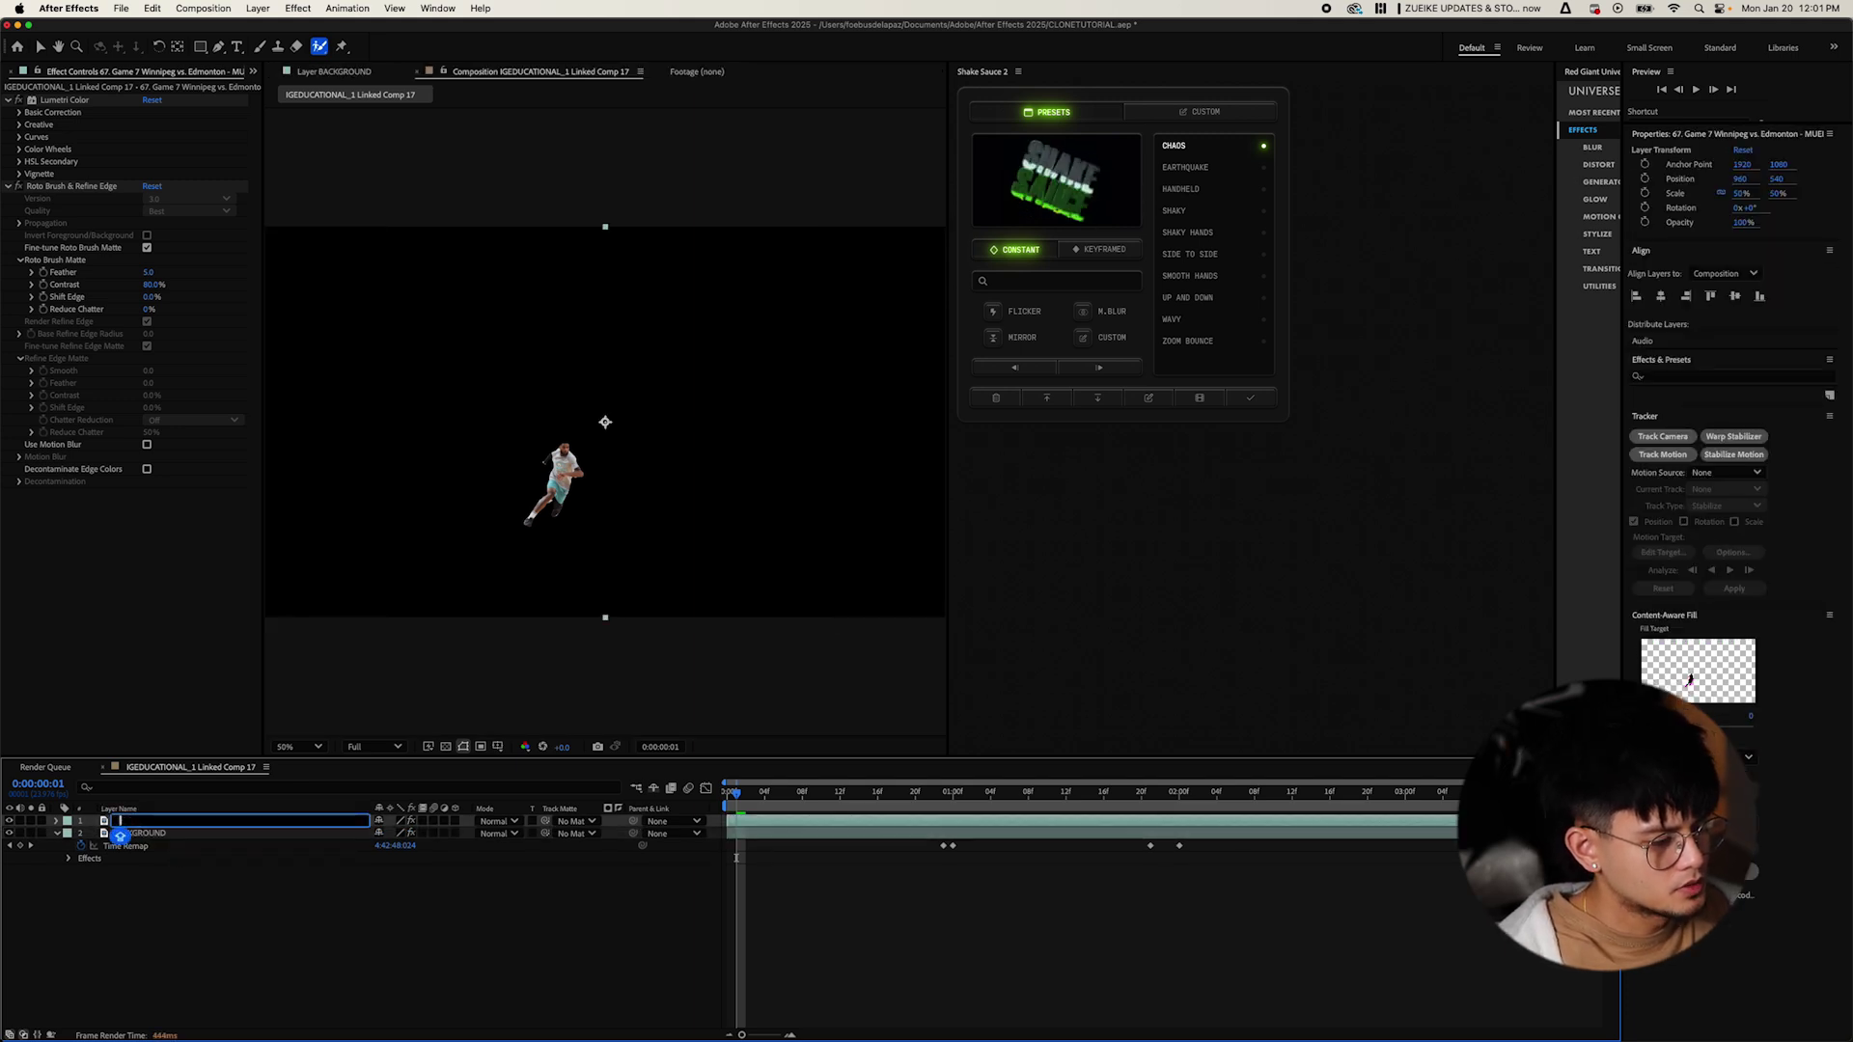
type("Ro")
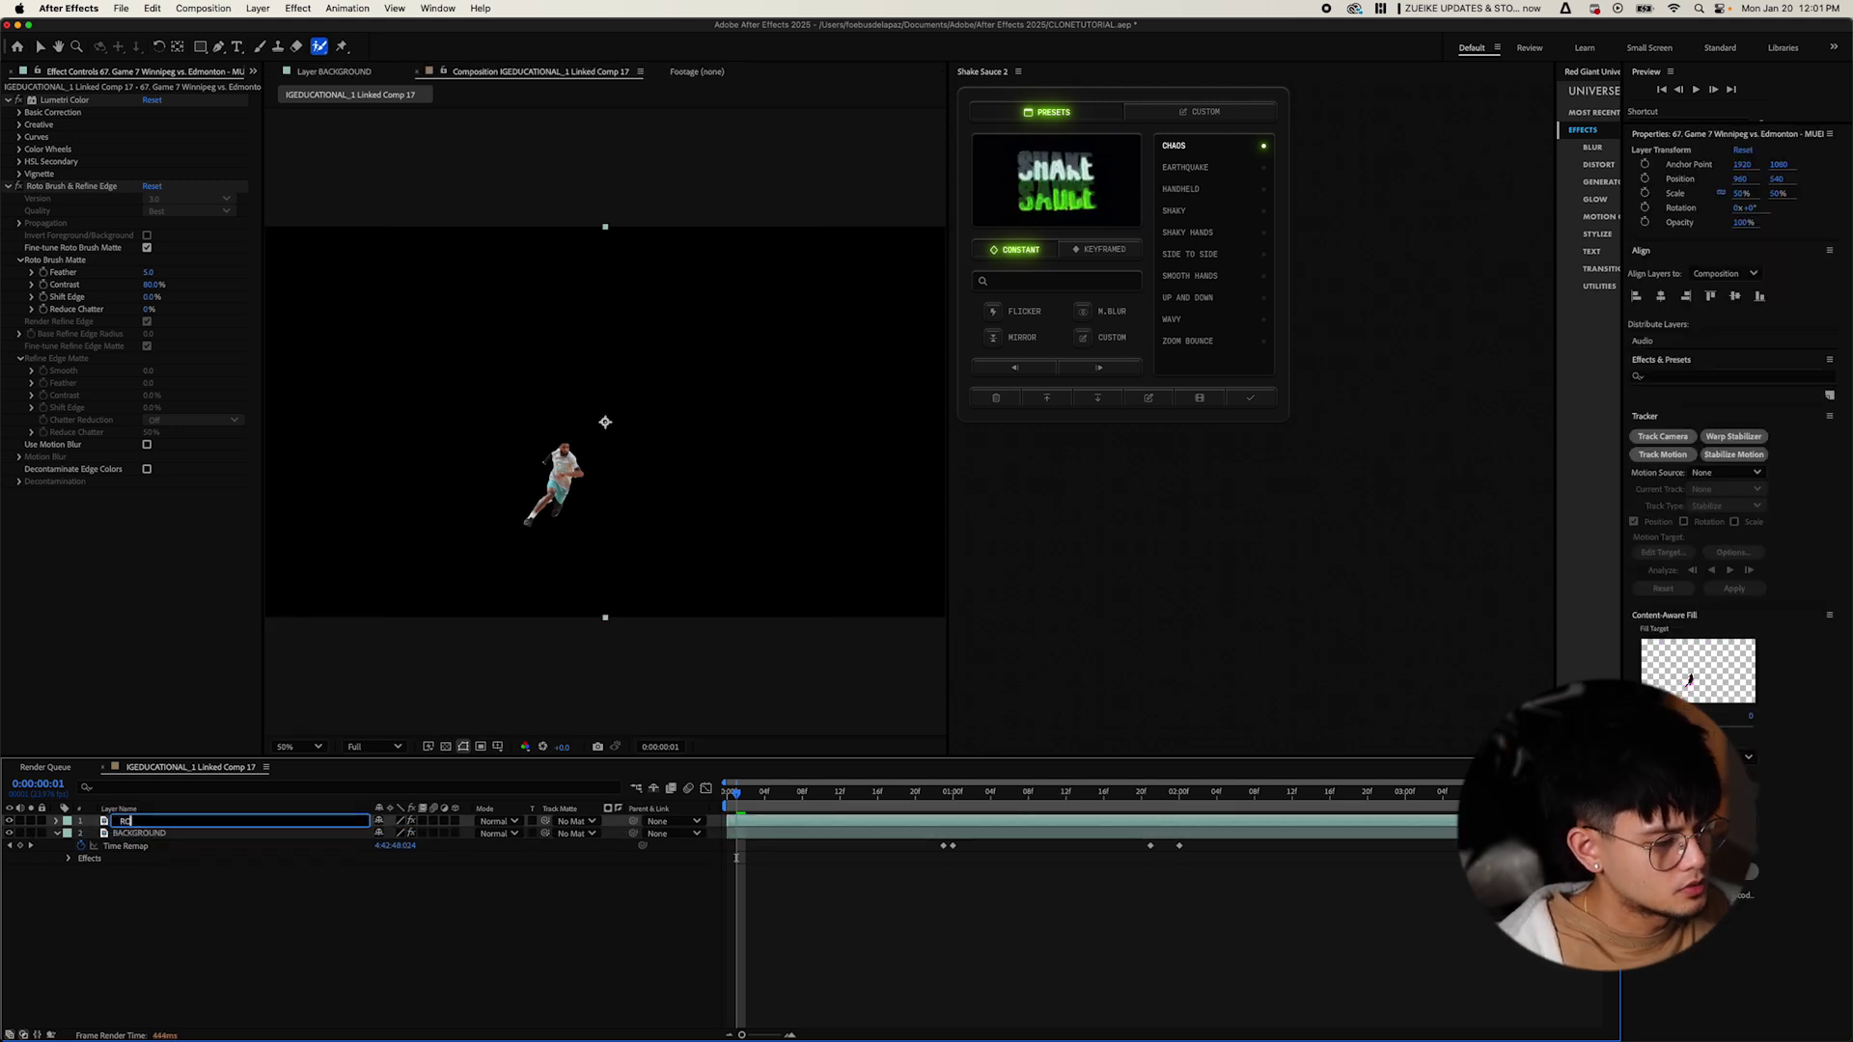
type("TOSCOPE")
key("Return")
Delete the Roto Brush & Refine Edge effect from the BACKGROUND layer.
key("super+Down")
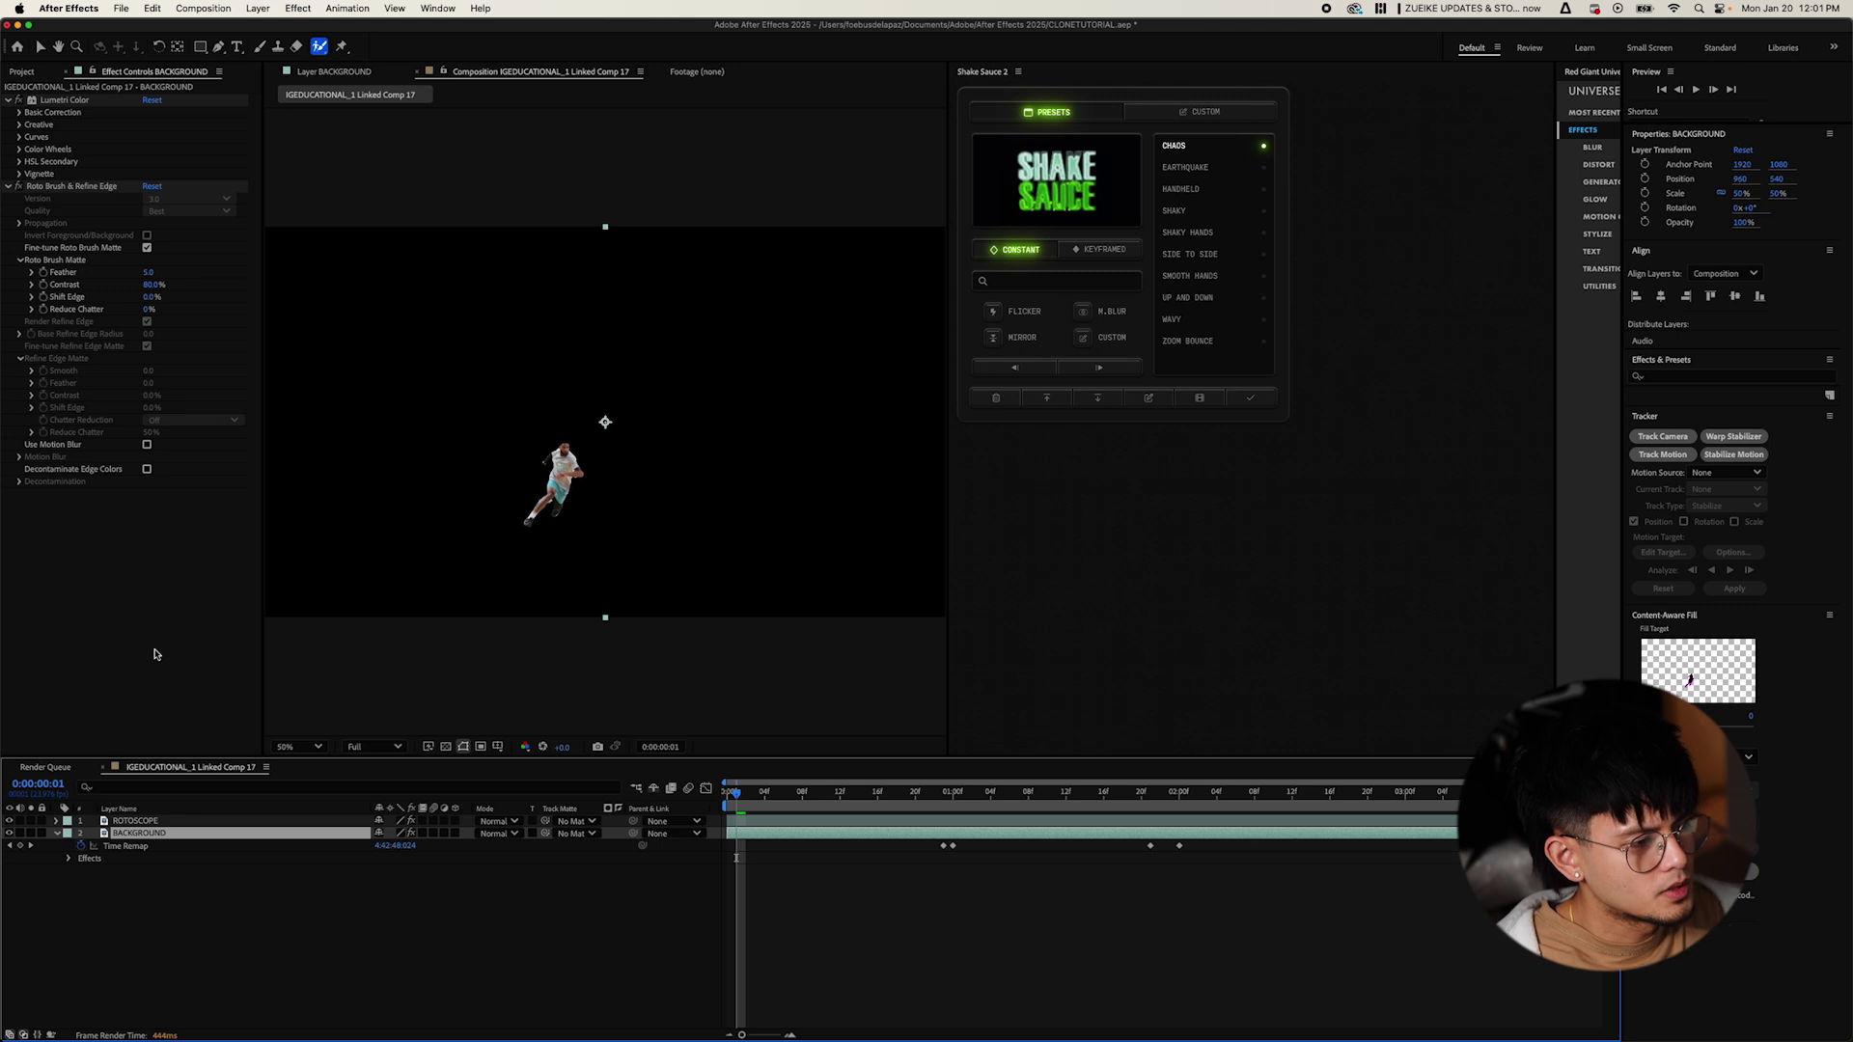
left_click(75, 188)
key("Delete")
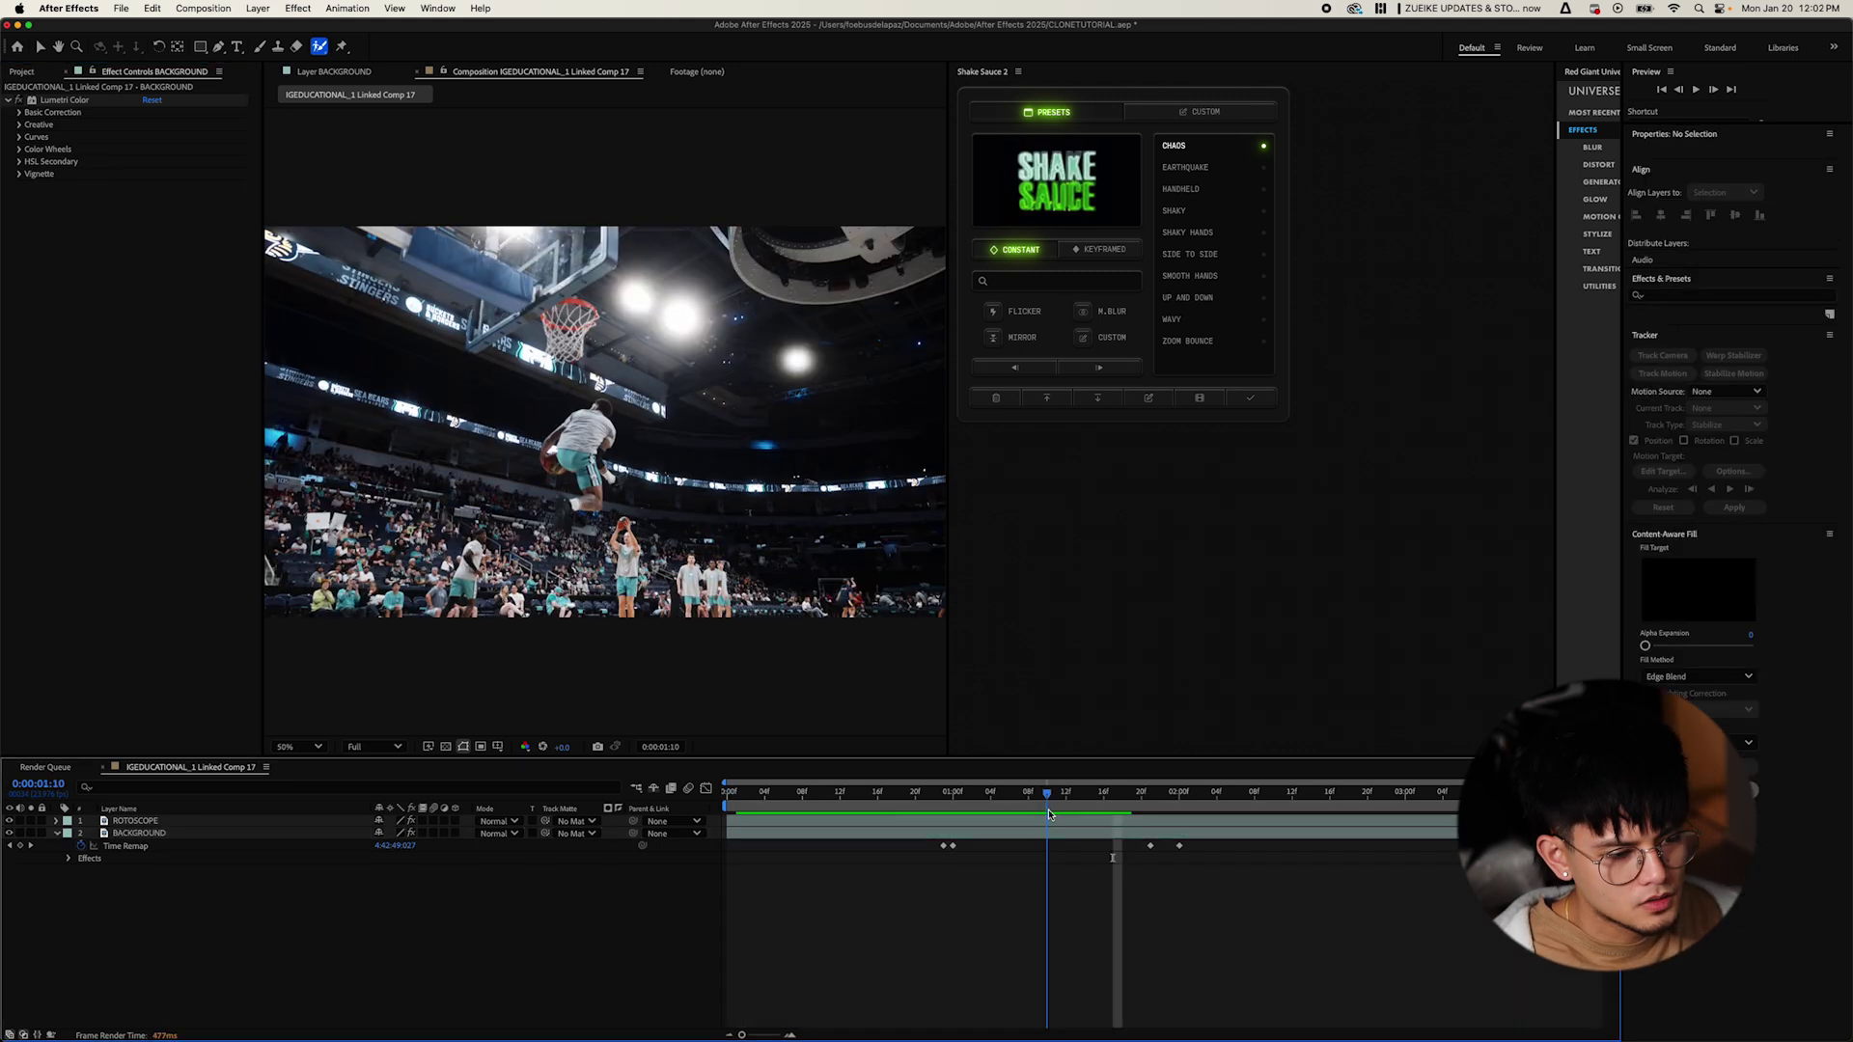
Trim the start of the ROTOSCOPE layer to the mid-air moment at 0:00:01:08.
left_click_drag(1047, 814, 1030, 816)
left_click(1009, 822)
left_click_drag(726, 821, 1028, 821)
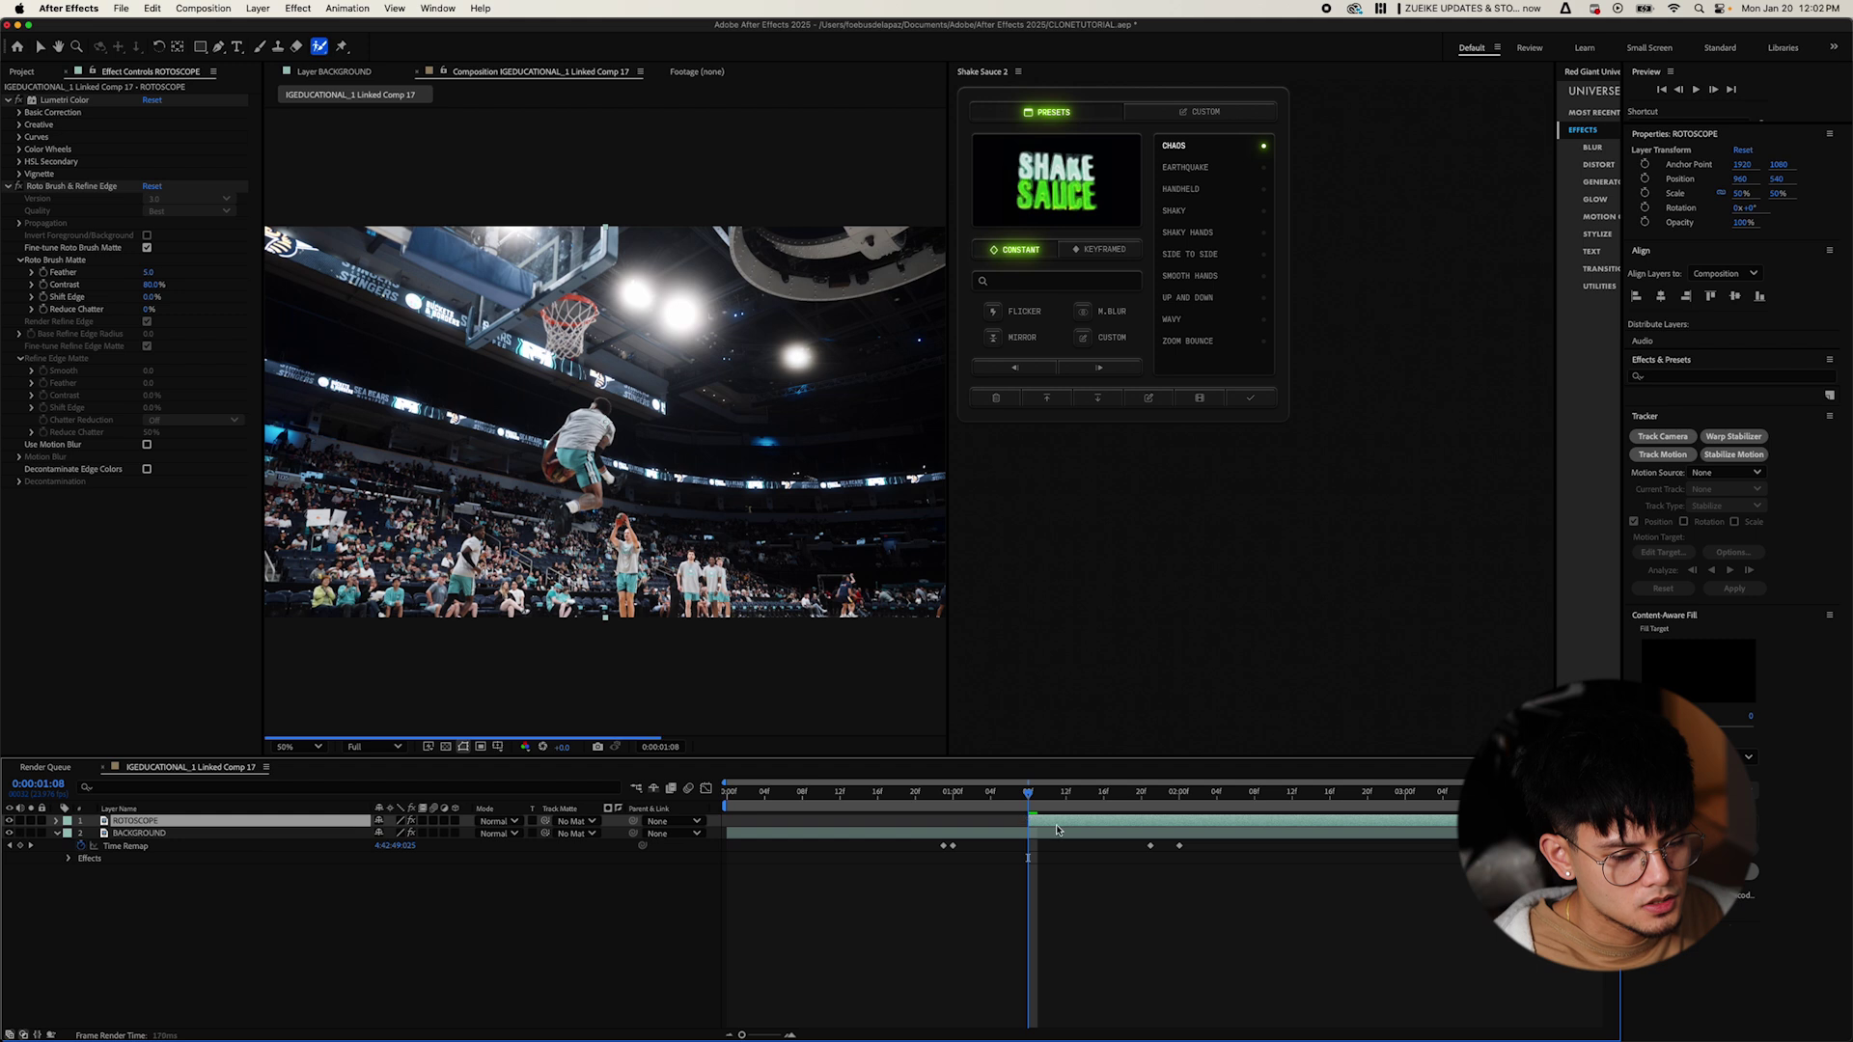
Duplicate the ROTOSCOPE layer twice, naming the copies CLONE 1 and CLONE 2.
key("super+d")
key("Return")
type("ClONE 1")
key("Return")
key("super+d")
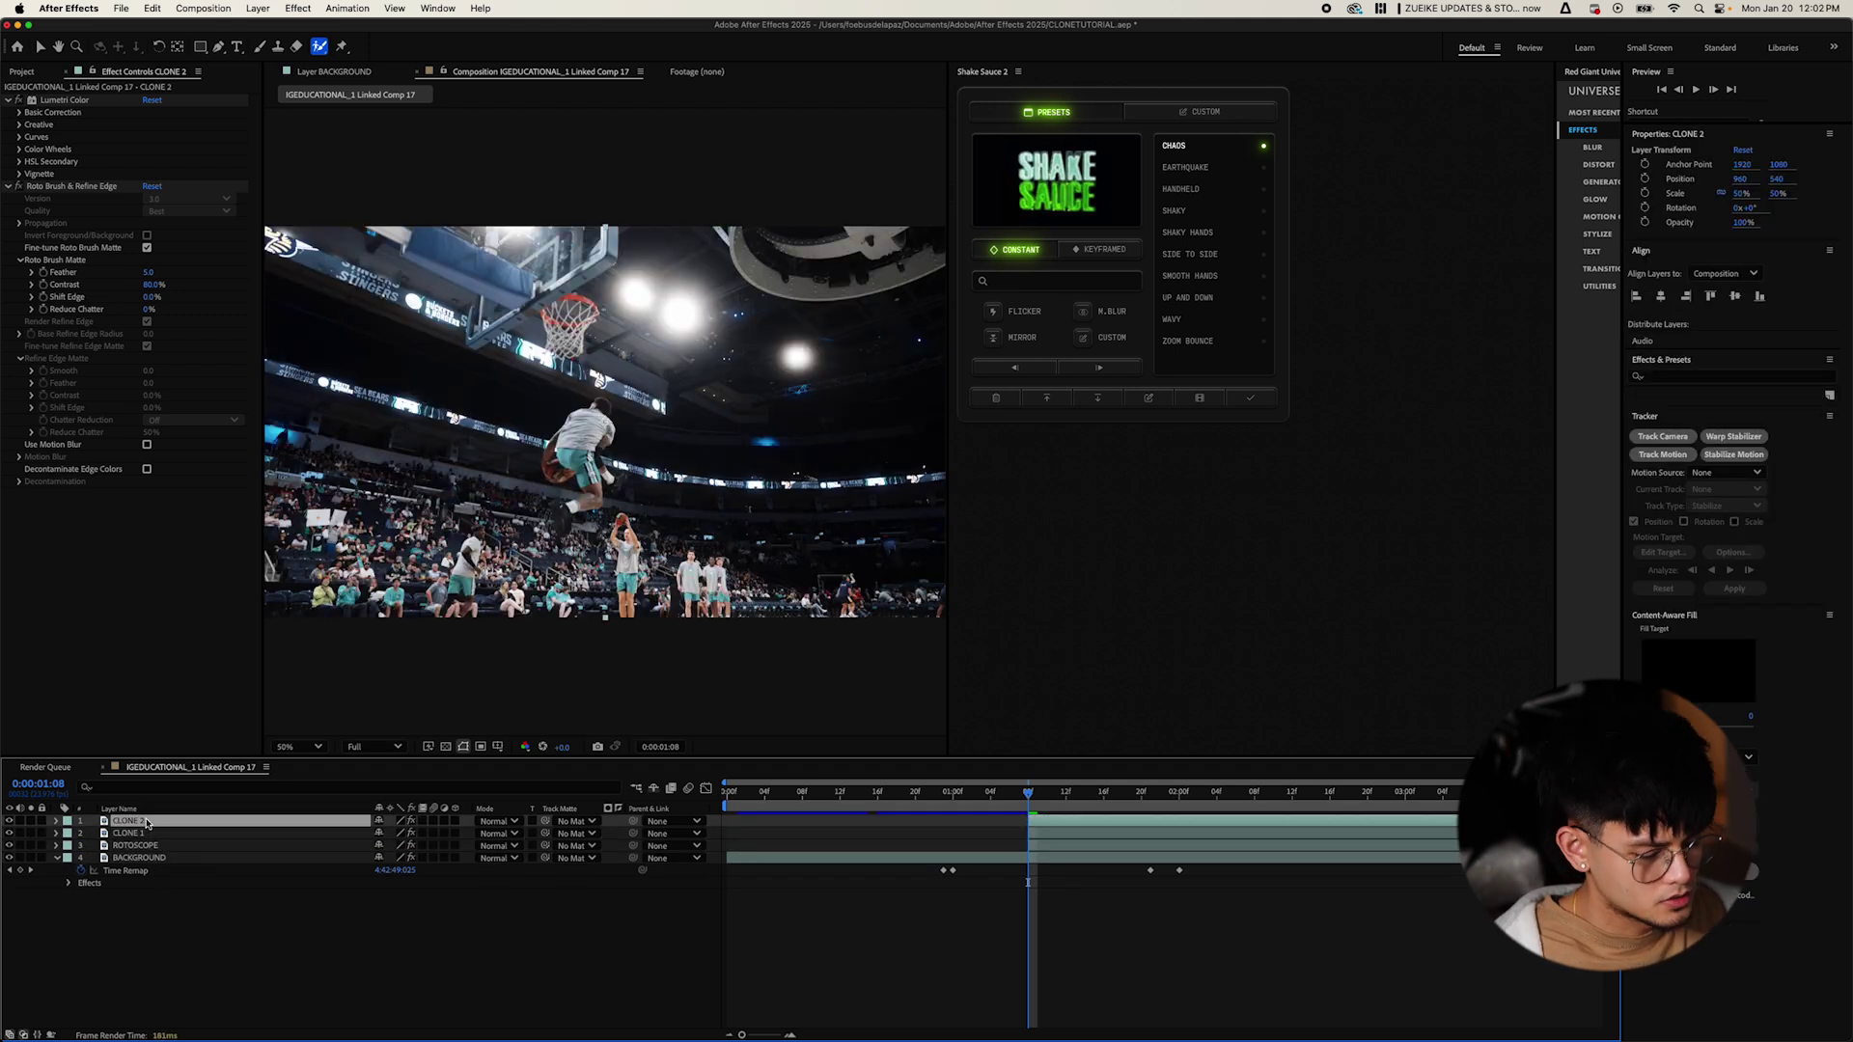
key("BackSpace")
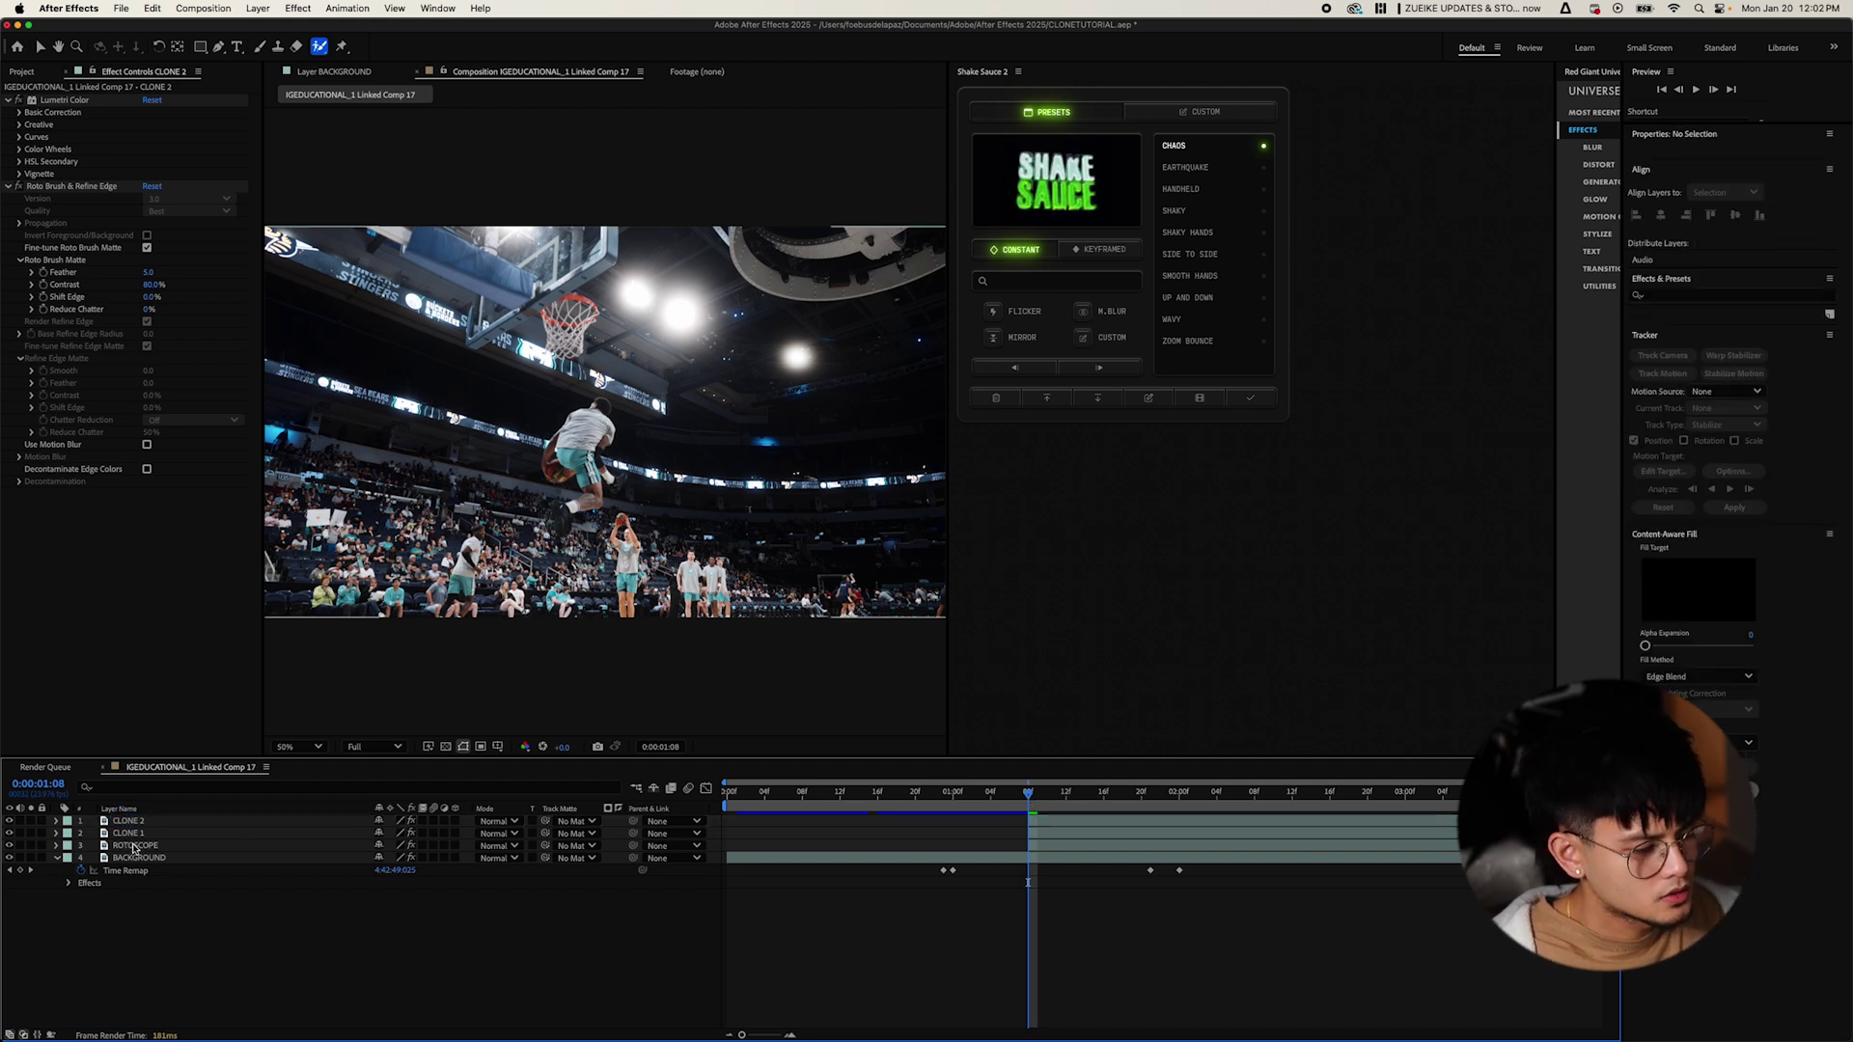
Move the ROTOSCOPE layer above CLONE 2 and CLONE 1 in the layer stack.
left_click(134, 846)
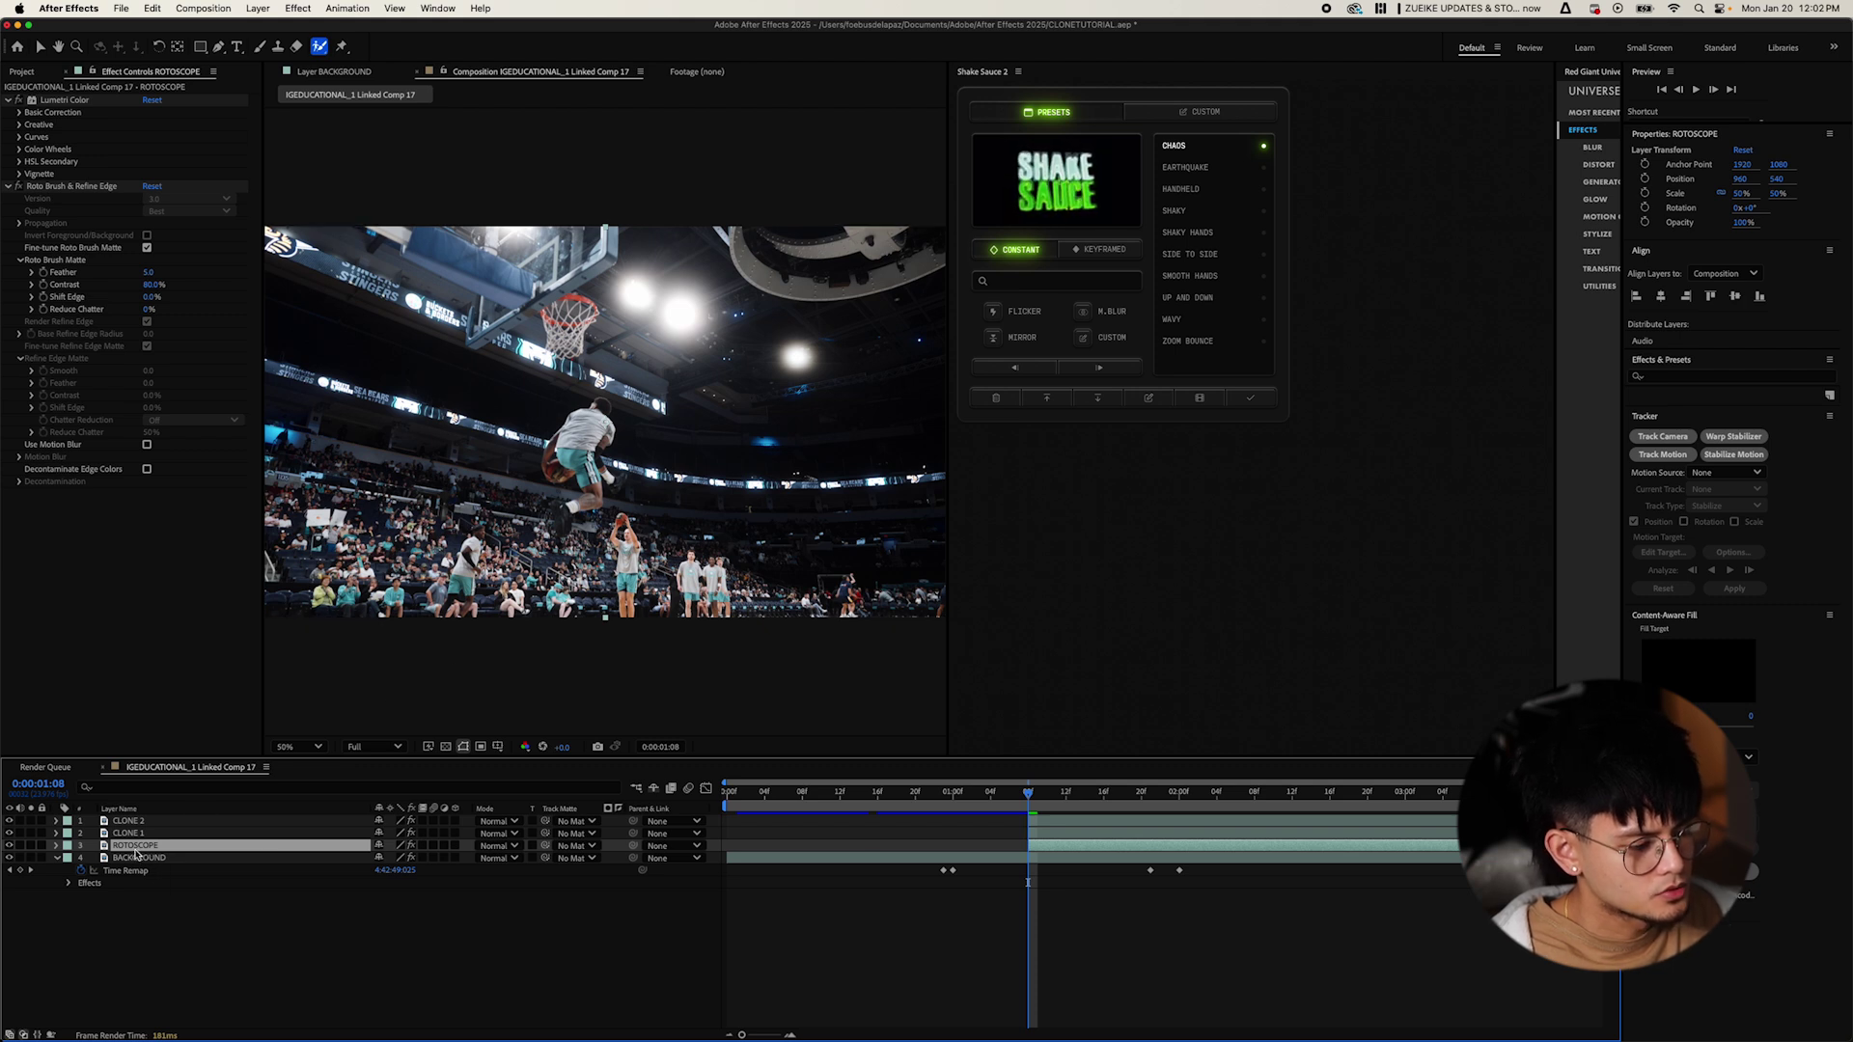
left_click_drag(135, 849, 138, 827)
left_click_drag(138, 827, 138, 817)
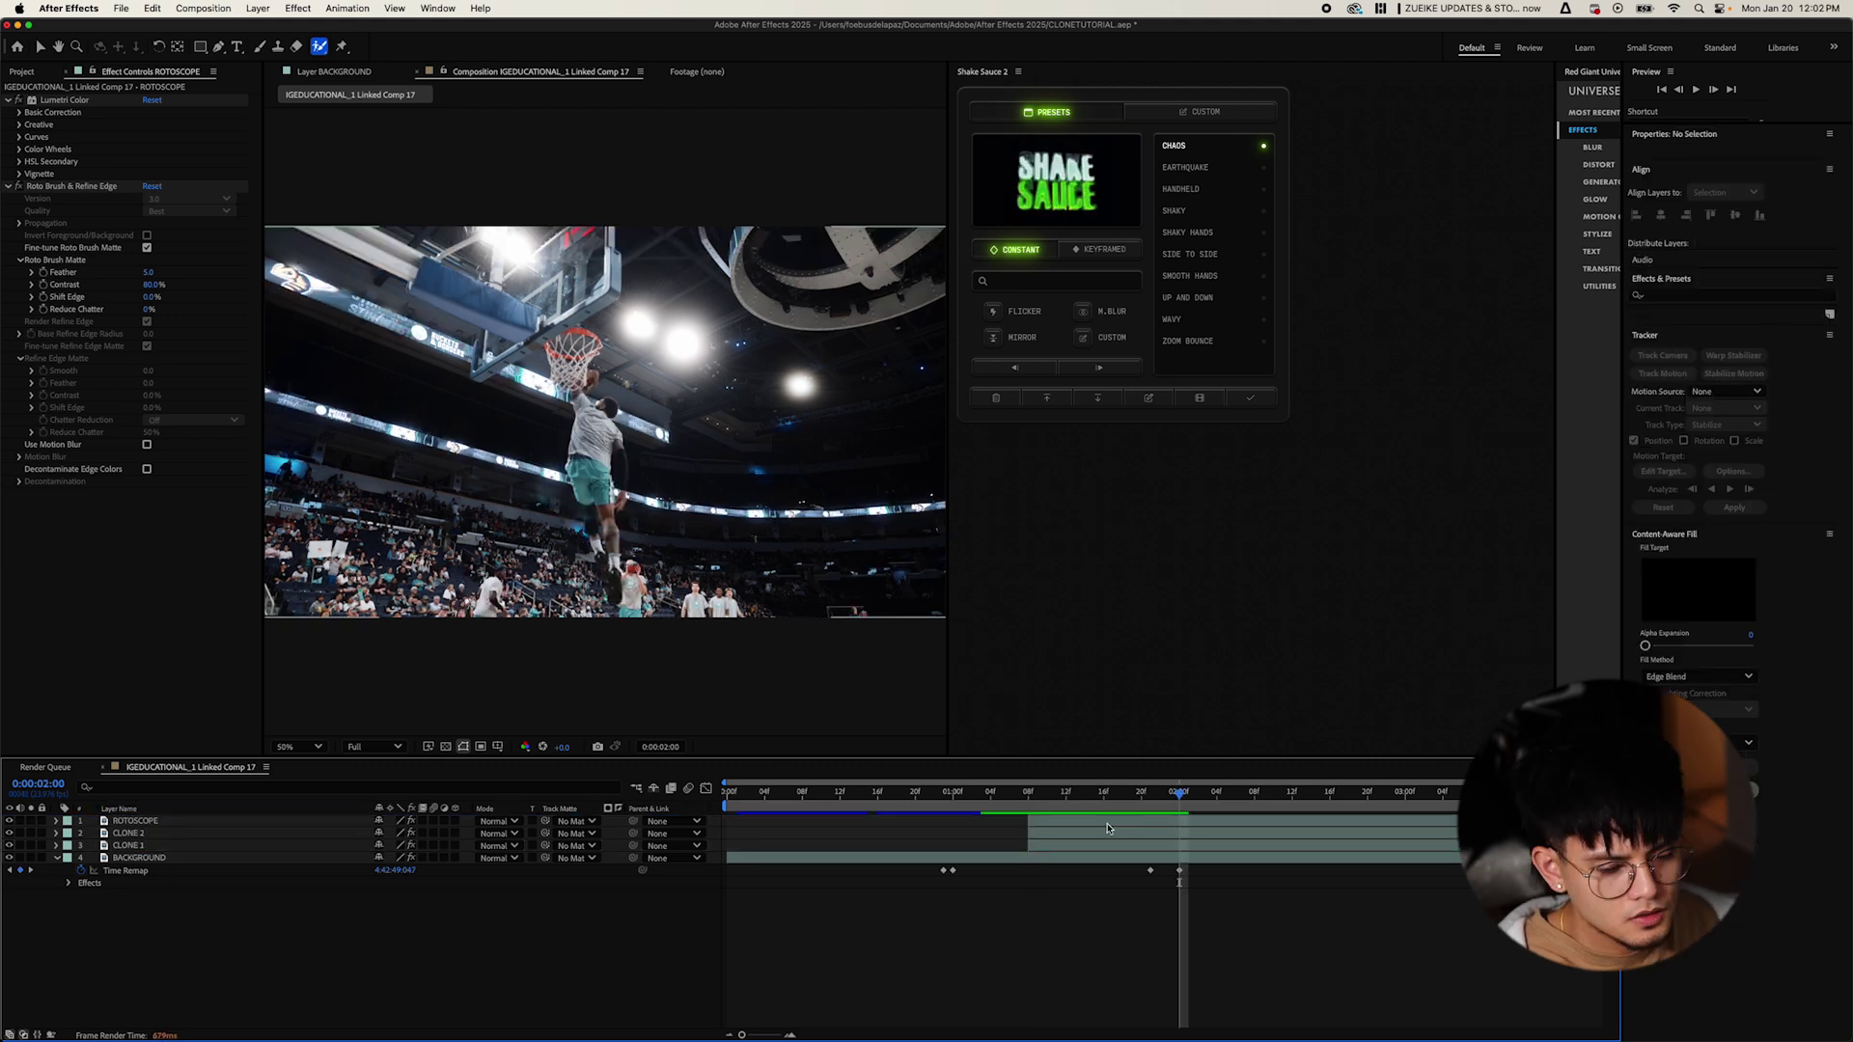
Start Position keyframes on the CLONE 2 and CLONE 1 layers at 0:00:01:08.
left_click_drag(1021, 805, 1046, 805)
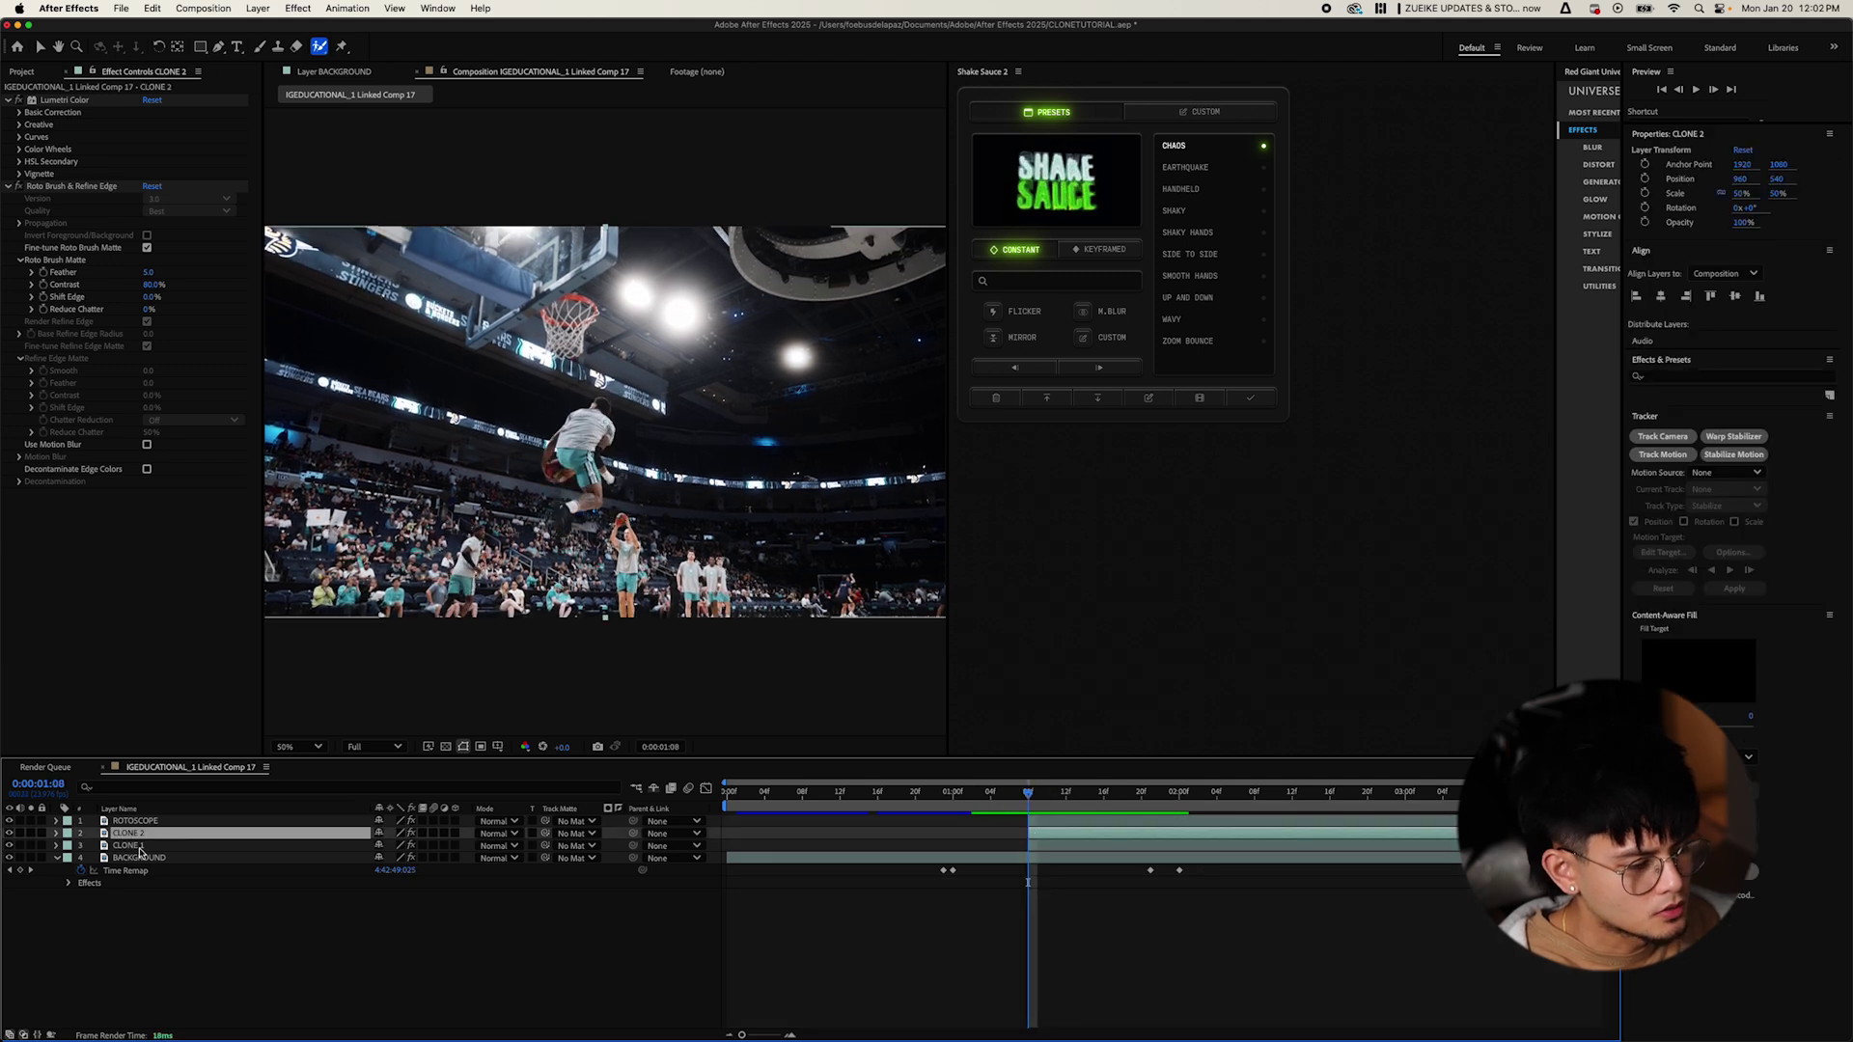
left_click(143, 847, "shift")
key("p")
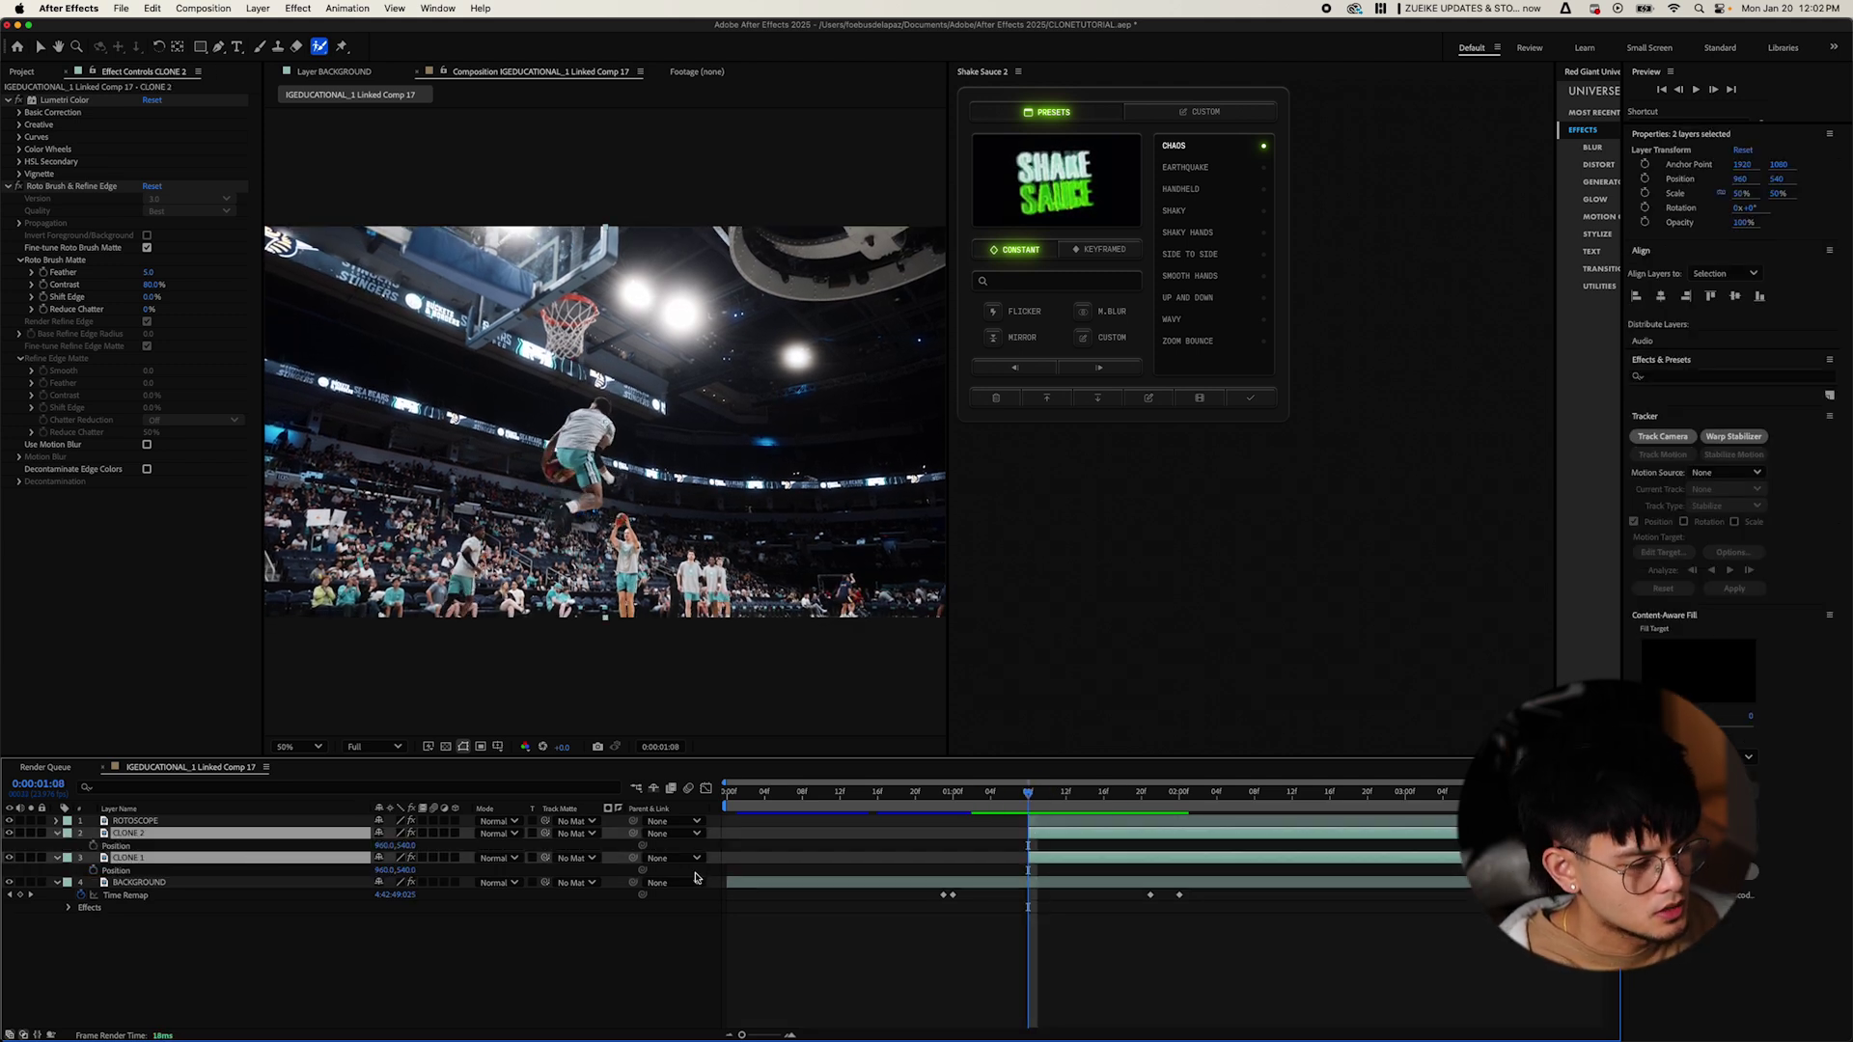
left_click(94, 845)
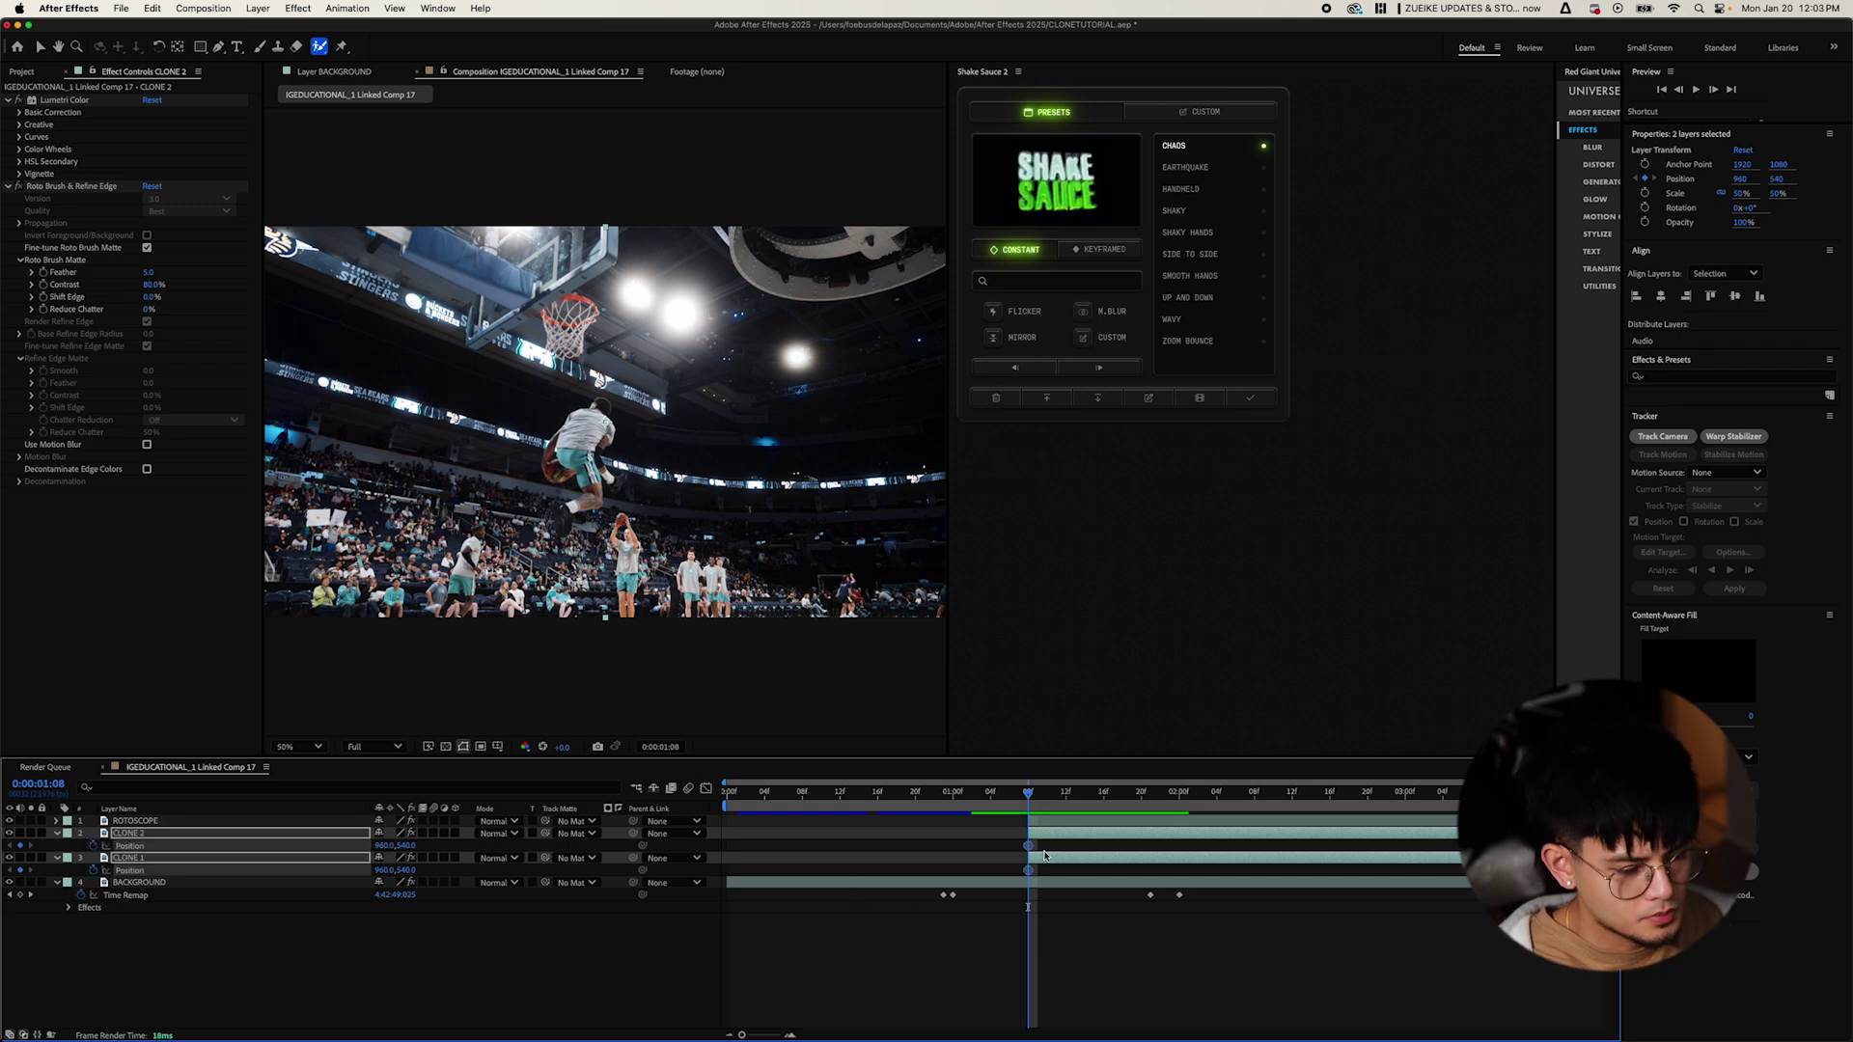
Add unchanged Position keyframes to both clone layers at 0:00:01:15, 0:00:01:18 and 0:00:02:00.
left_click_drag(1030, 793, 1181, 805)
left_click(1189, 838)
key("alt+shift+p")
mouse_move(1042, 803)
left_mouse_down()
mouse_move(1180, 806)
mouse_move(1026, 815)
mouse_move(1122, 811)
left_mouse_up()
key("super+v")
At 0:00:01:18, offset the clones sideways by setting the X position to 1053 for CLONE 2 and 1154 for CLONE 1.
left_click_drag(392, 845, 461, 850)
left_click(388, 915)
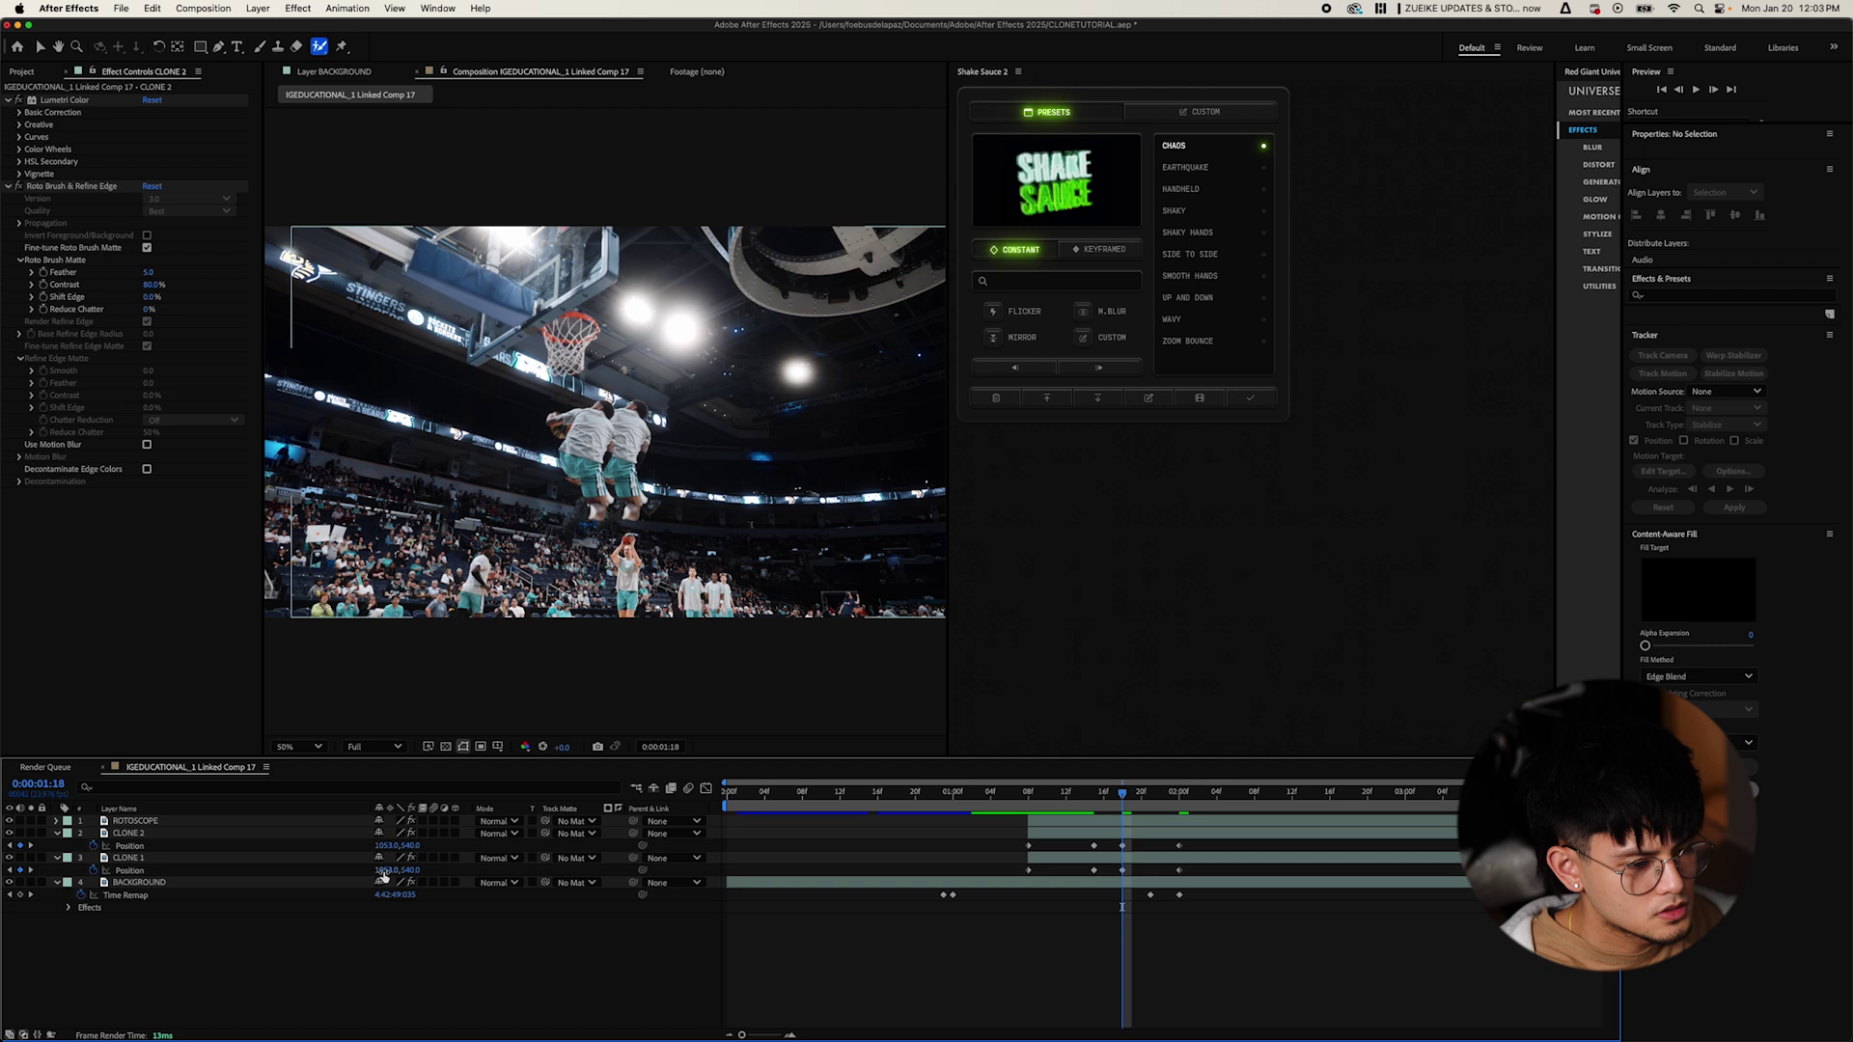
left_click(1066, 811)
Copy both clones' Position keyframes from 0:00:01:18 and paste them at 0:00:01:22 to hold the spread.
left_click_drag(1065, 812, 1162, 808)
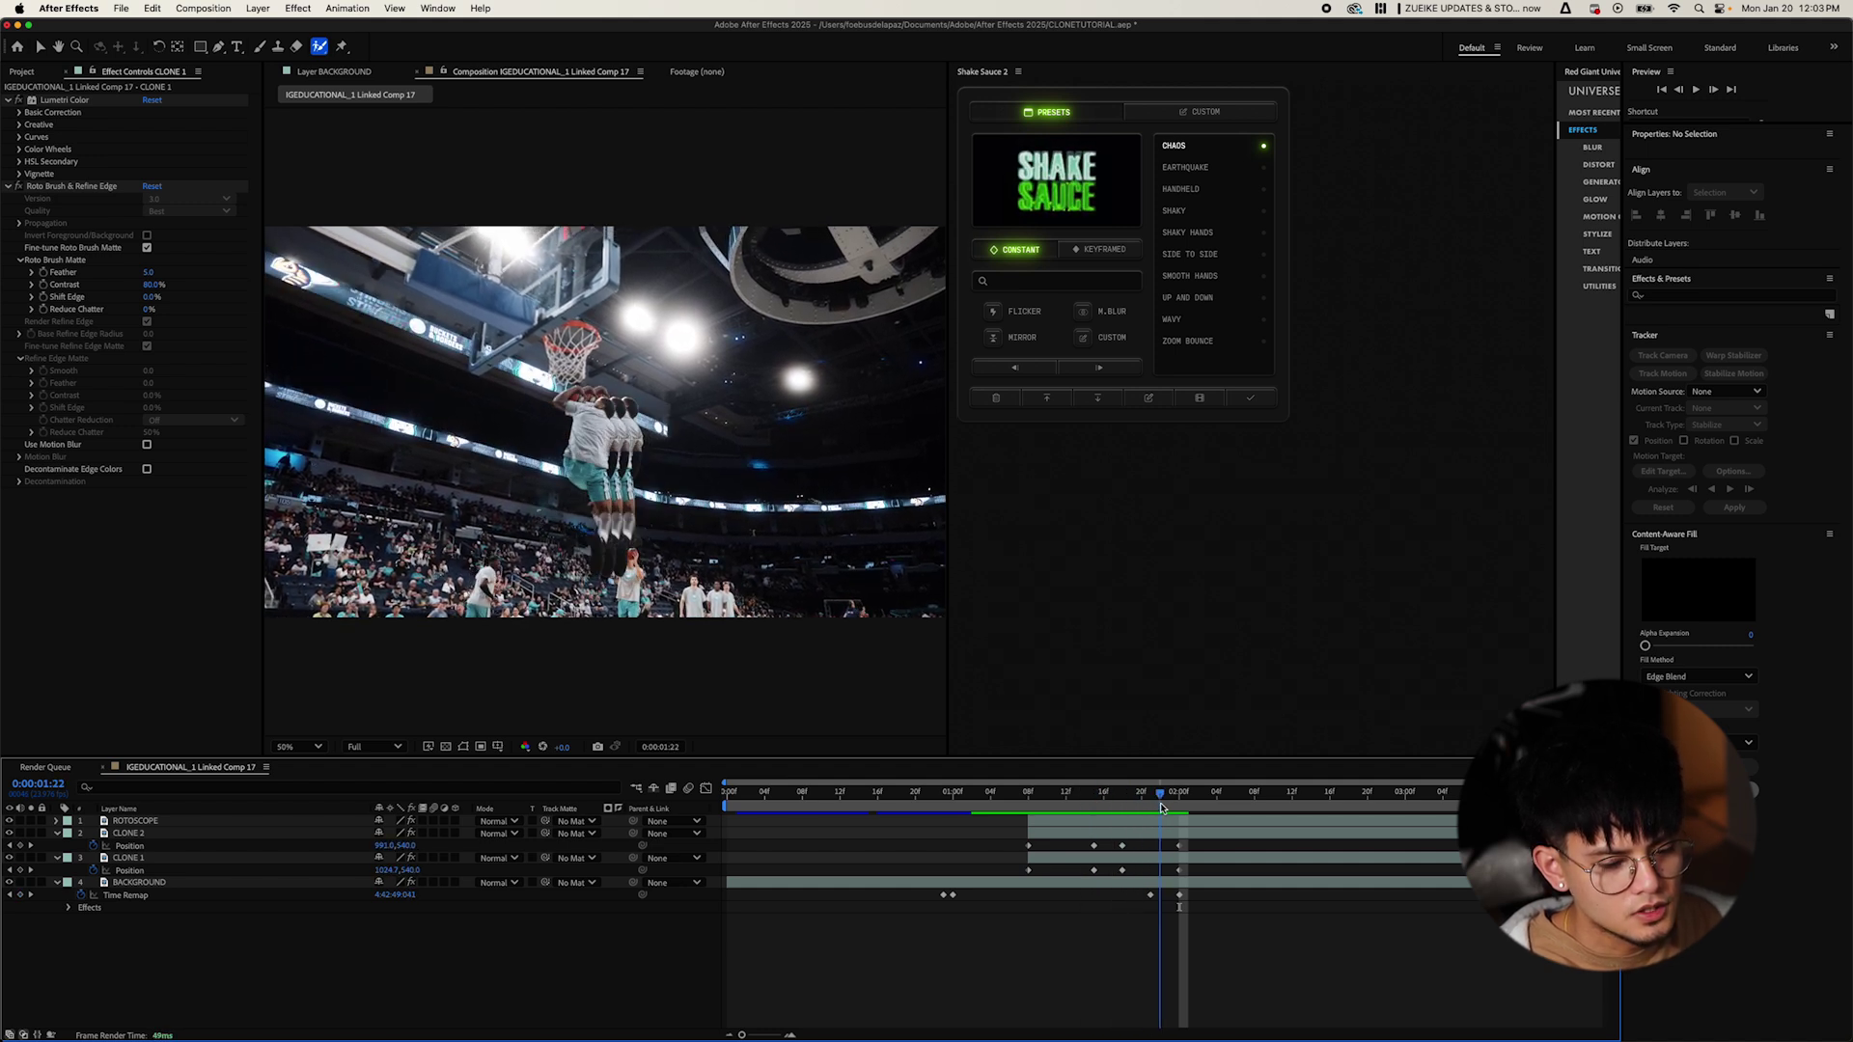
left_click(1123, 846)
left_click(1131, 871)
left_click(1122, 846)
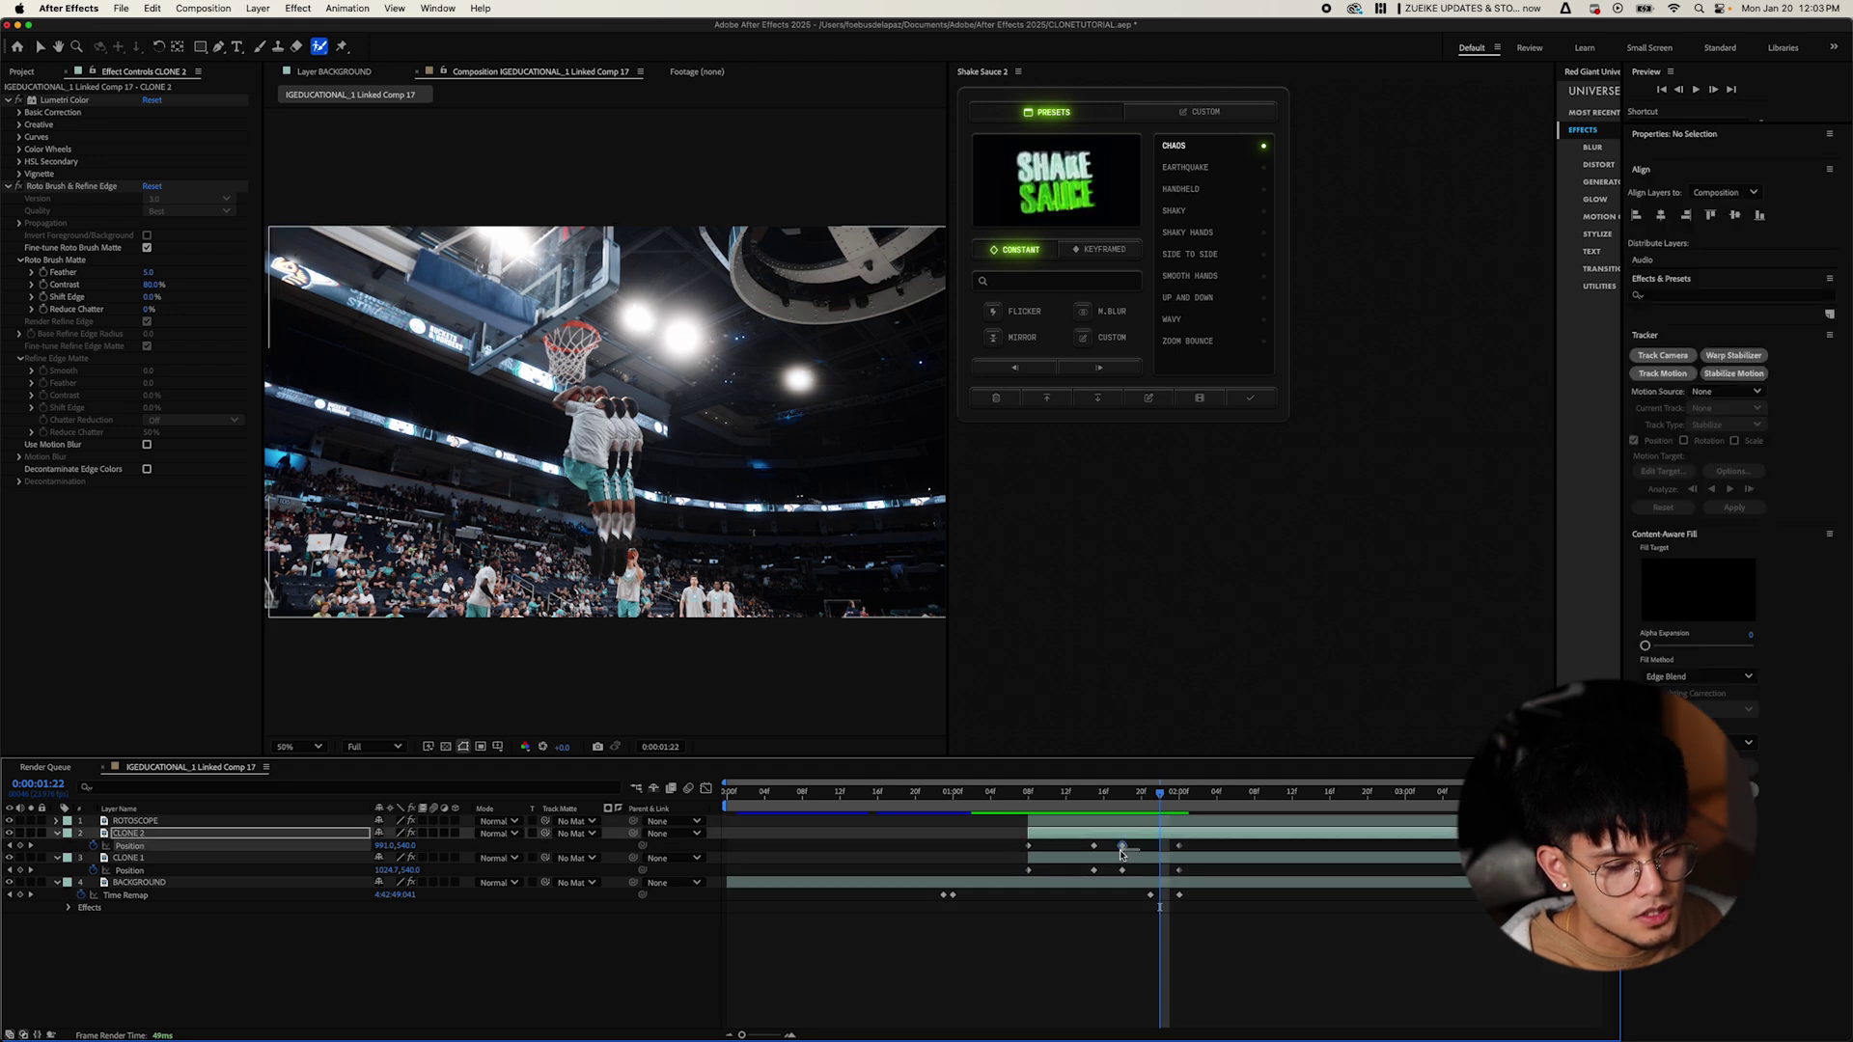
left_click(1122, 870, "shift")
key("super+c")
key("super+v")
Preview the motion and shift both clones' Position keyframes at 0:00:01:15 and 0:00:01:18 earlier to 0:00:01:12 and 0:00:01:15.
left_click(1096, 806)
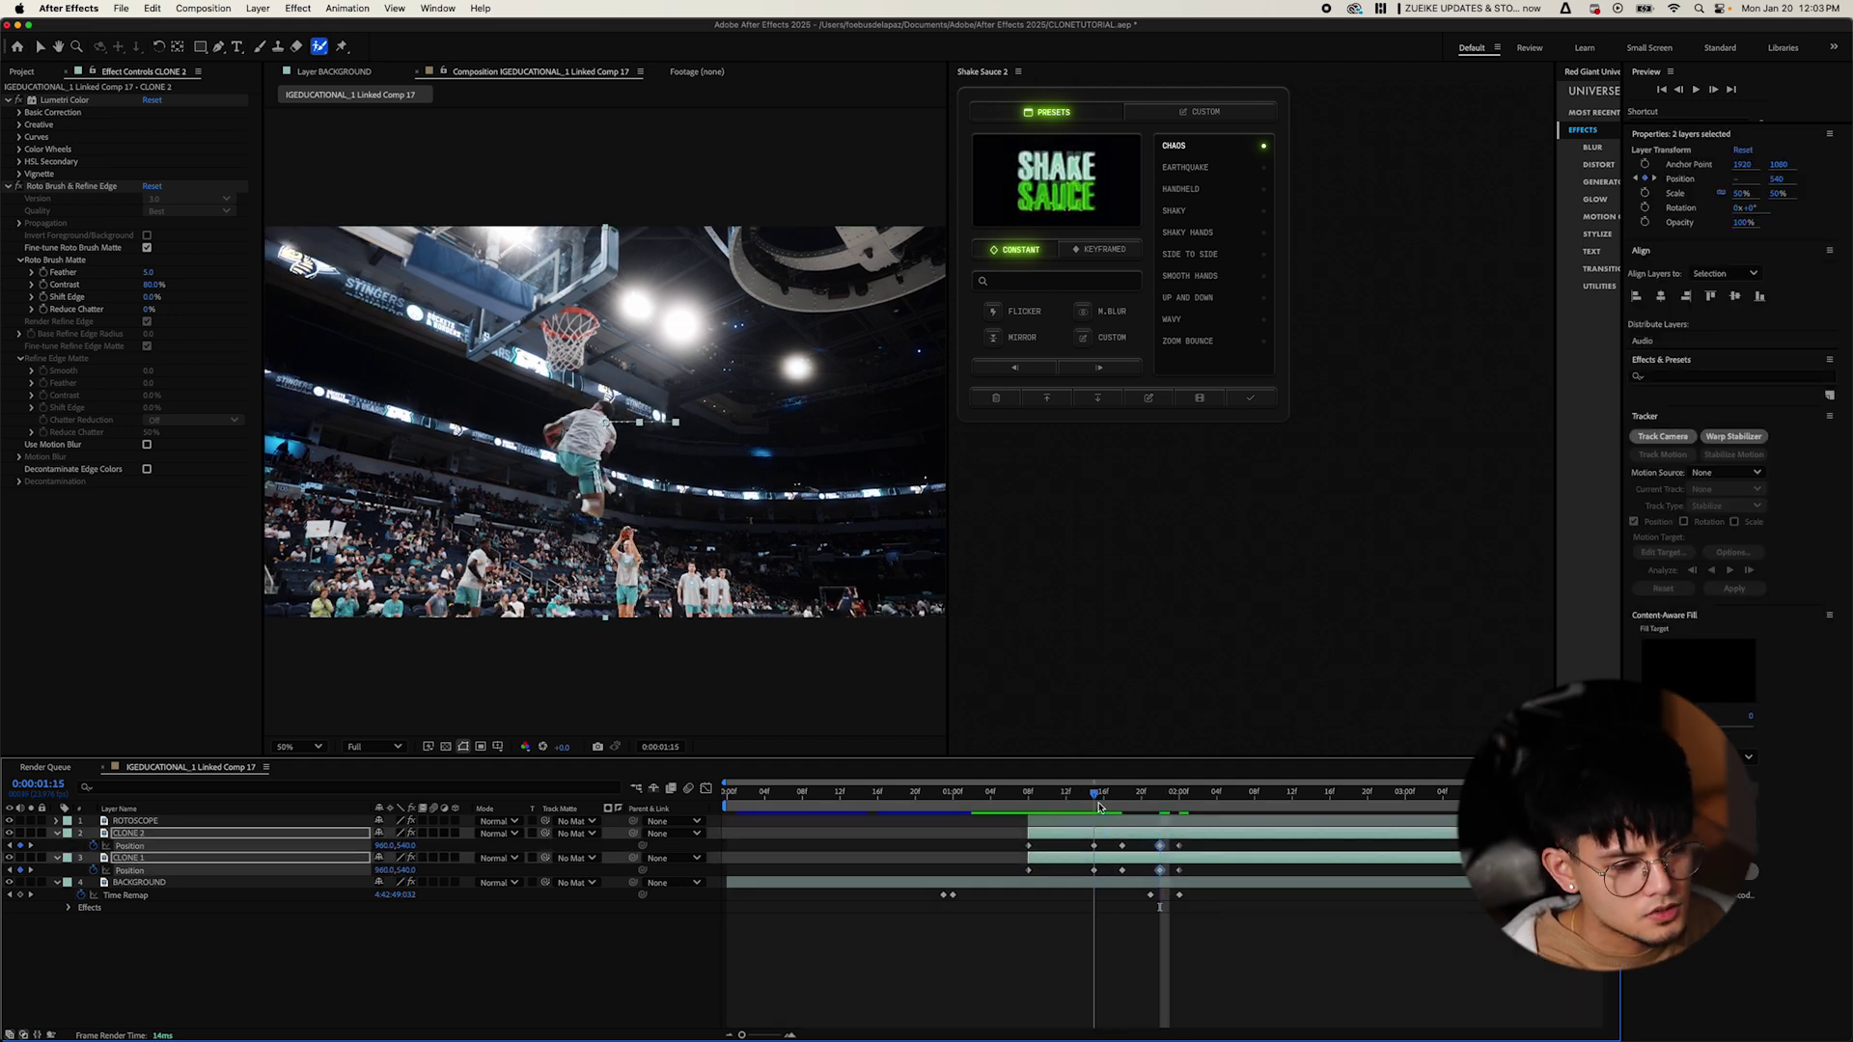
key("space")
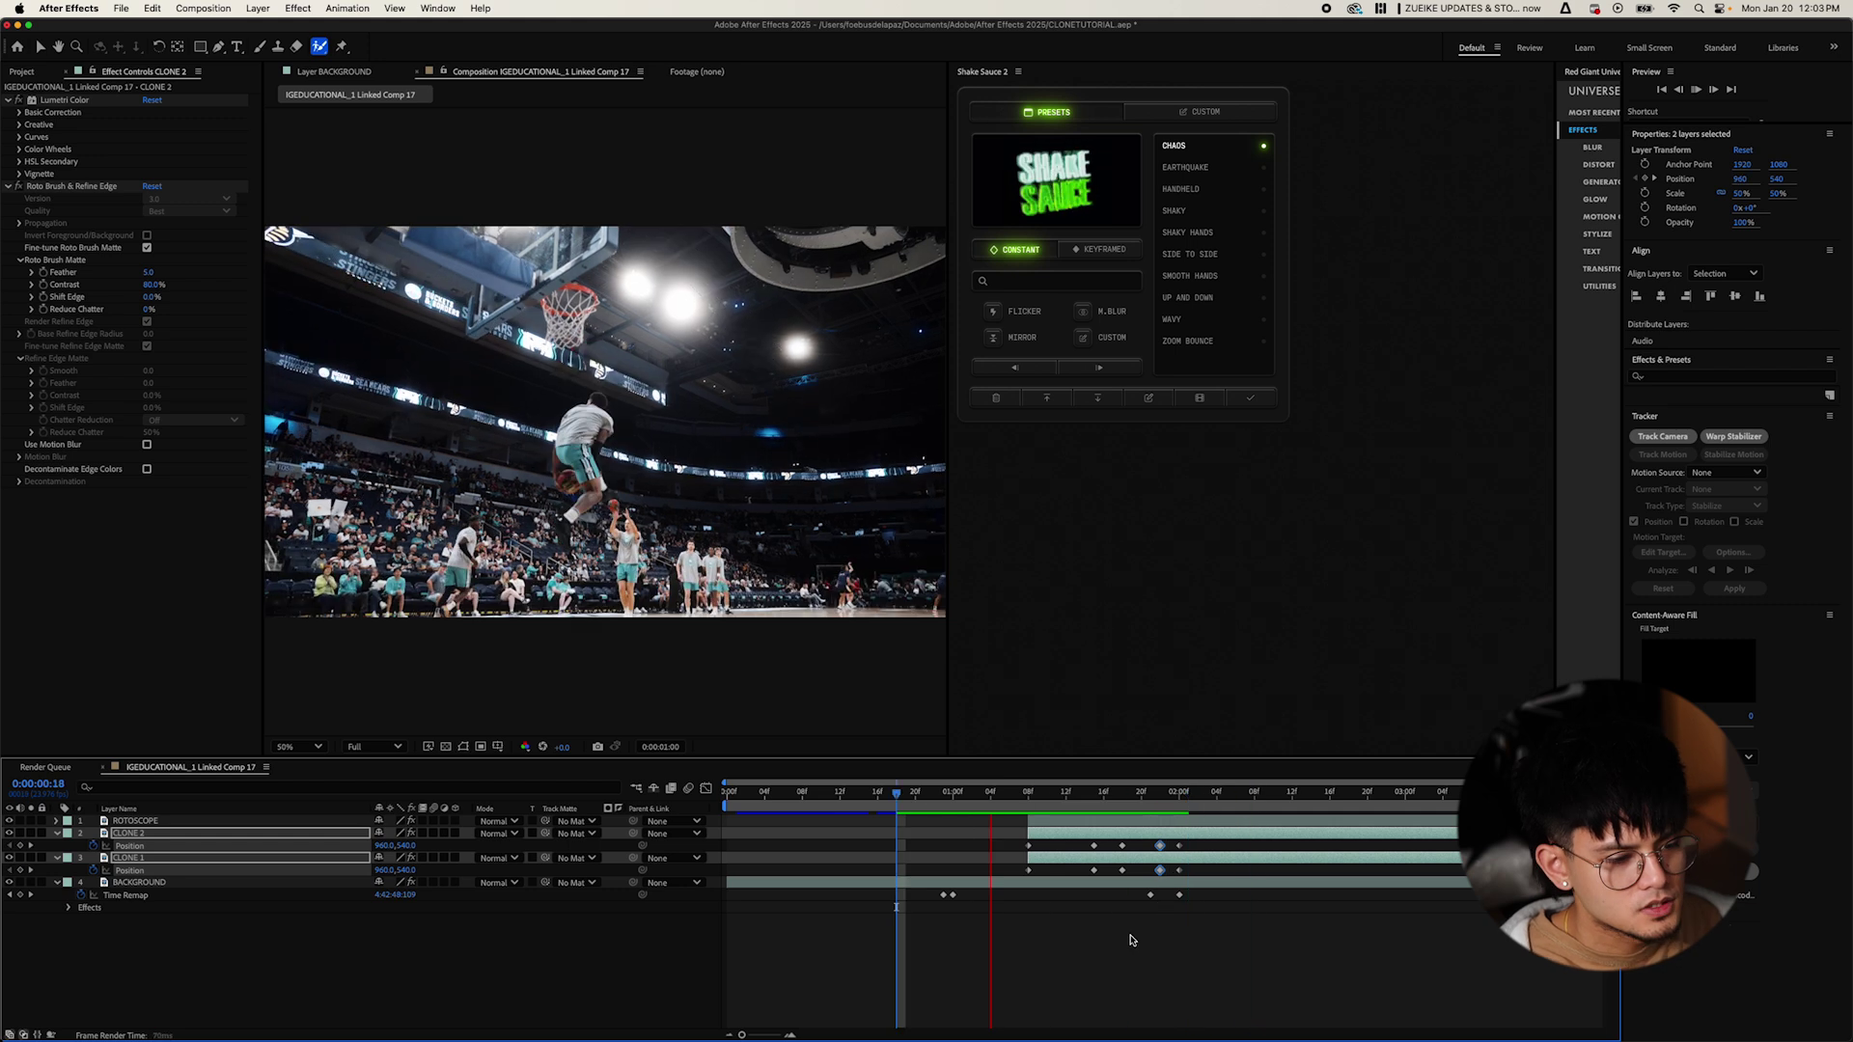
left_click(1067, 801)
mouse_move(1029, 801)
left_mouse_down()
mouse_move(1127, 875)
mouse_move(1093, 850)
left_mouse_up()
left_click(1086, 843)
Play back and scrub through the dunk to check the timing of the clones' spread.
key("space")
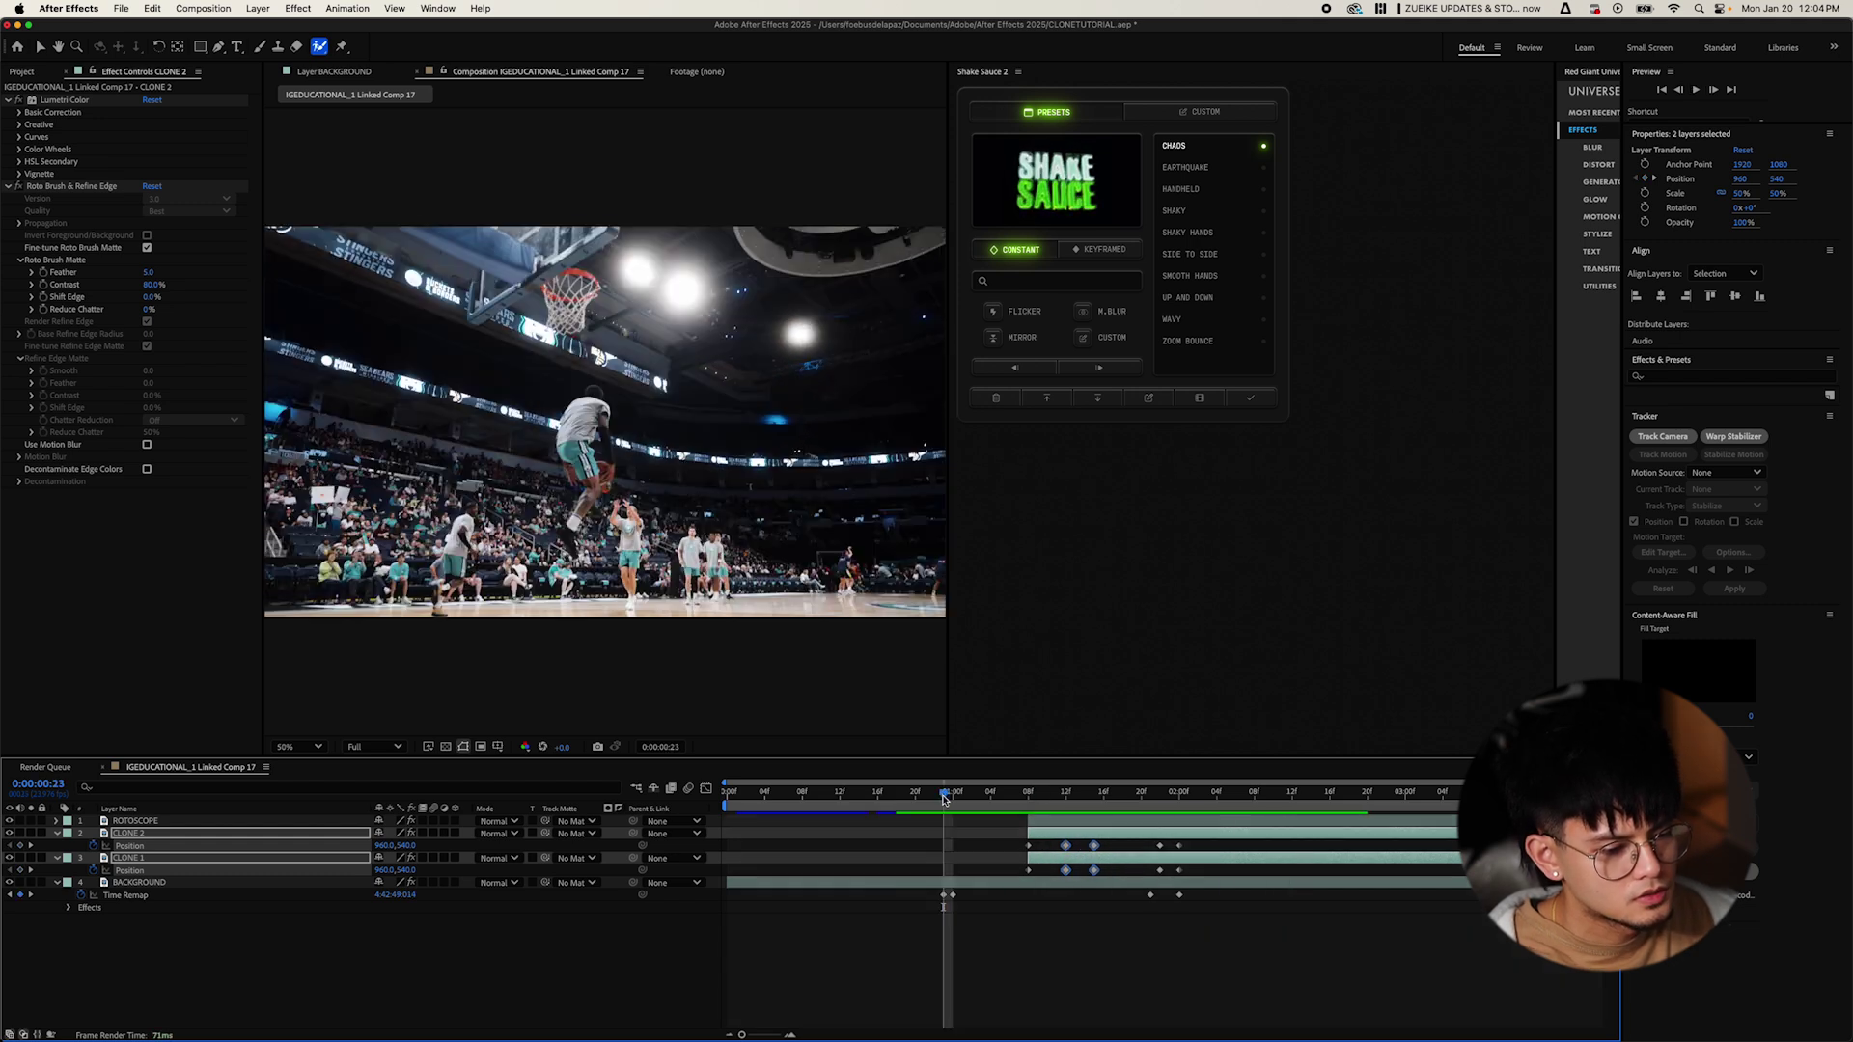
left_click(1045, 799)
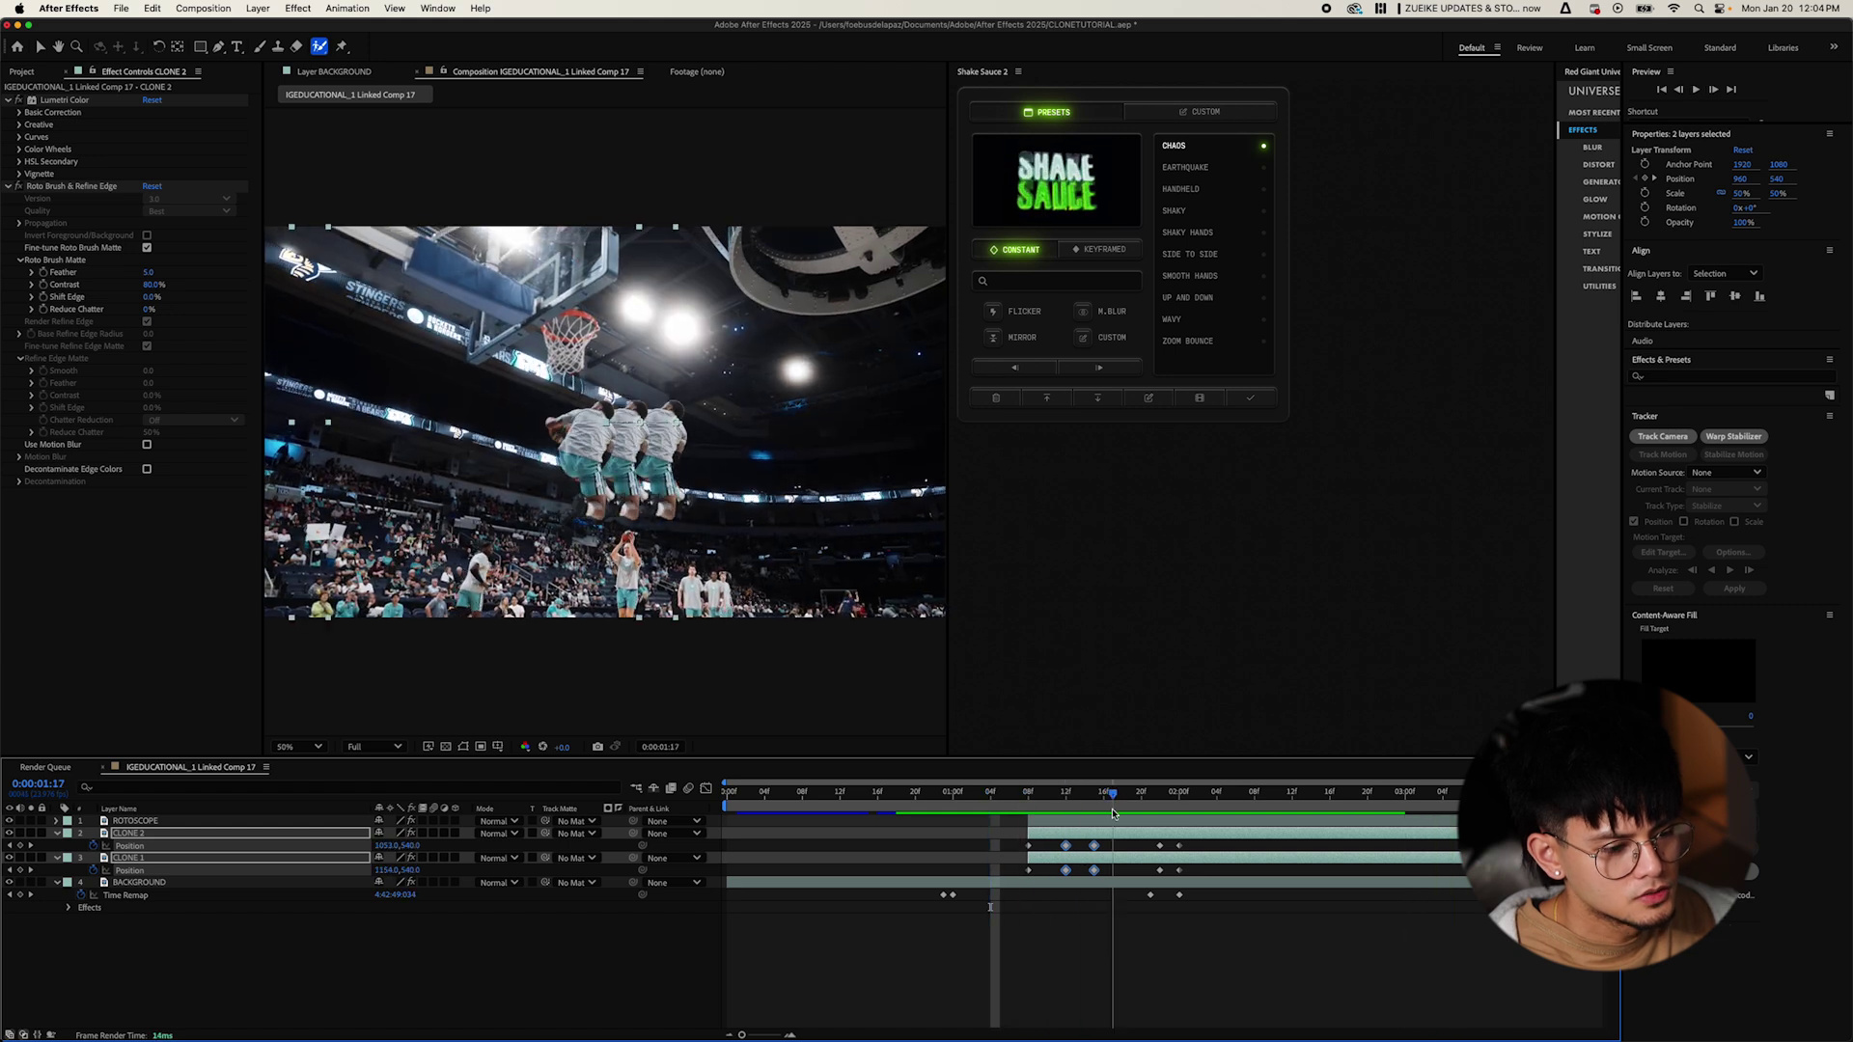
left_click(972, 793)
left_click(939, 849)
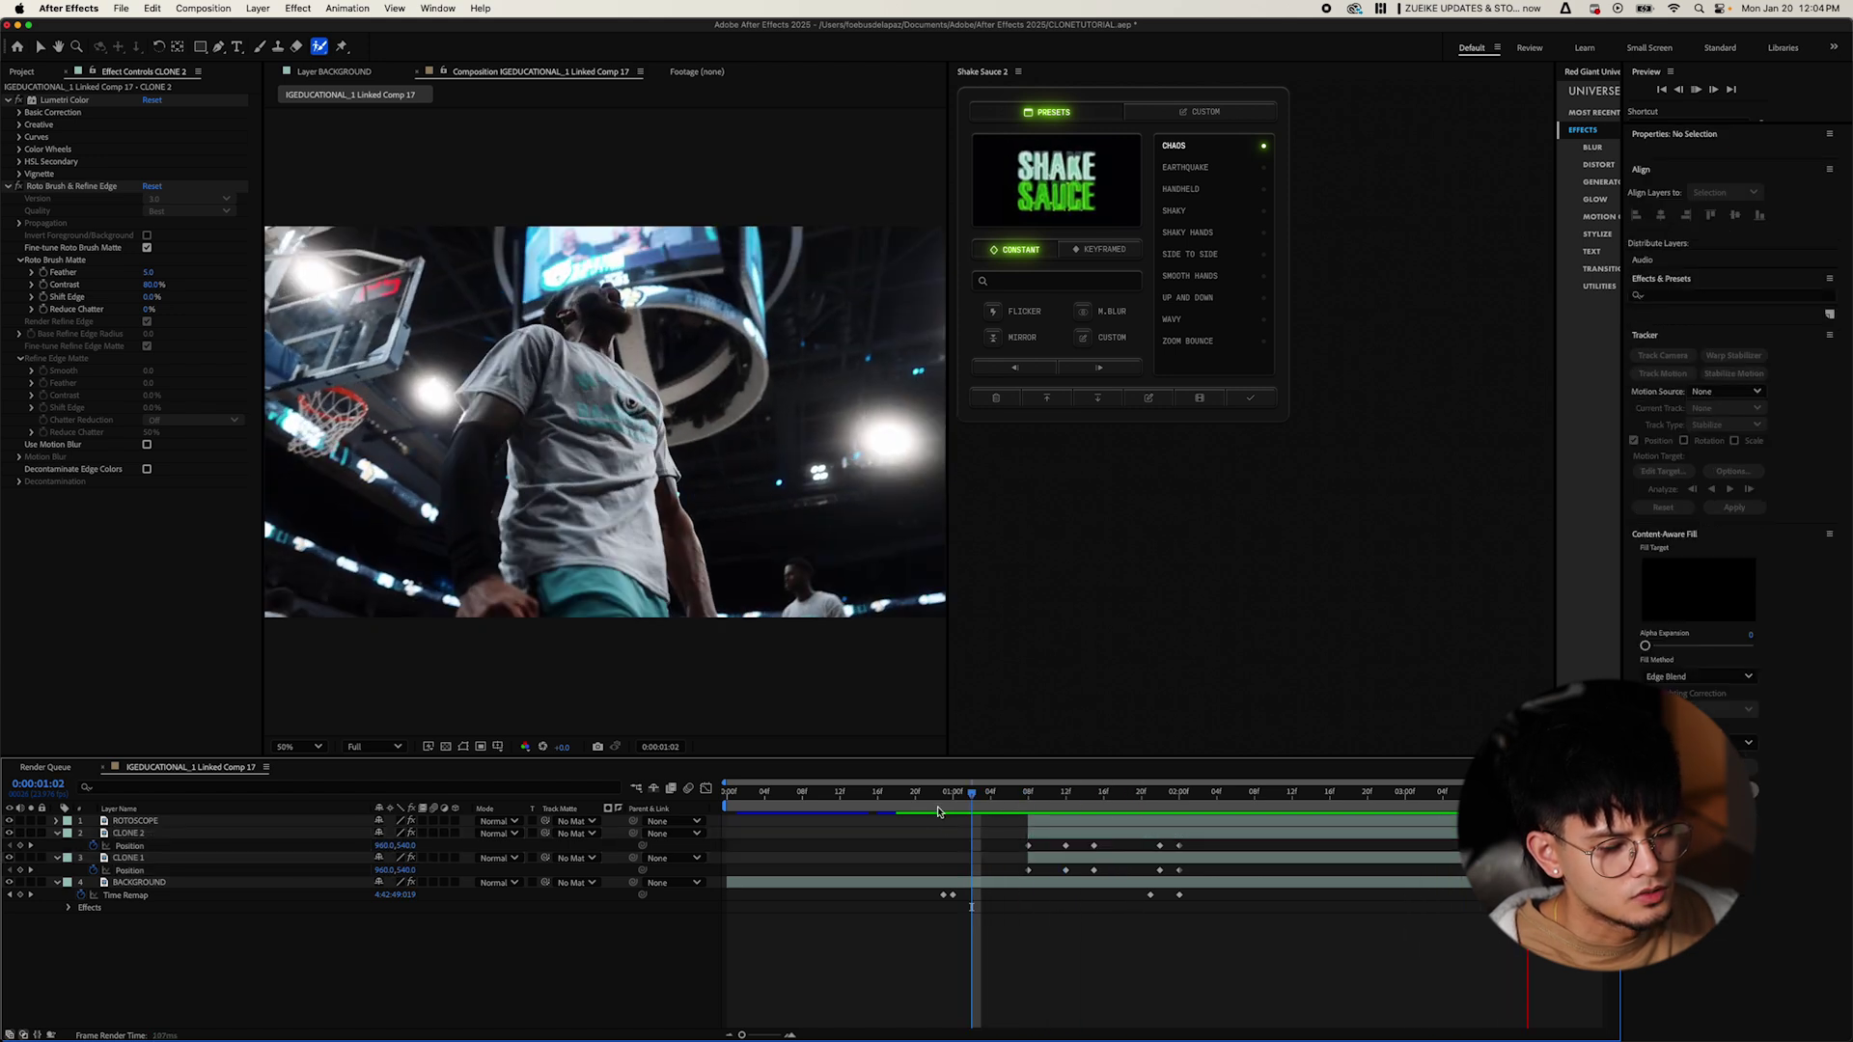
left_click(936, 797)
left_click(962, 800)
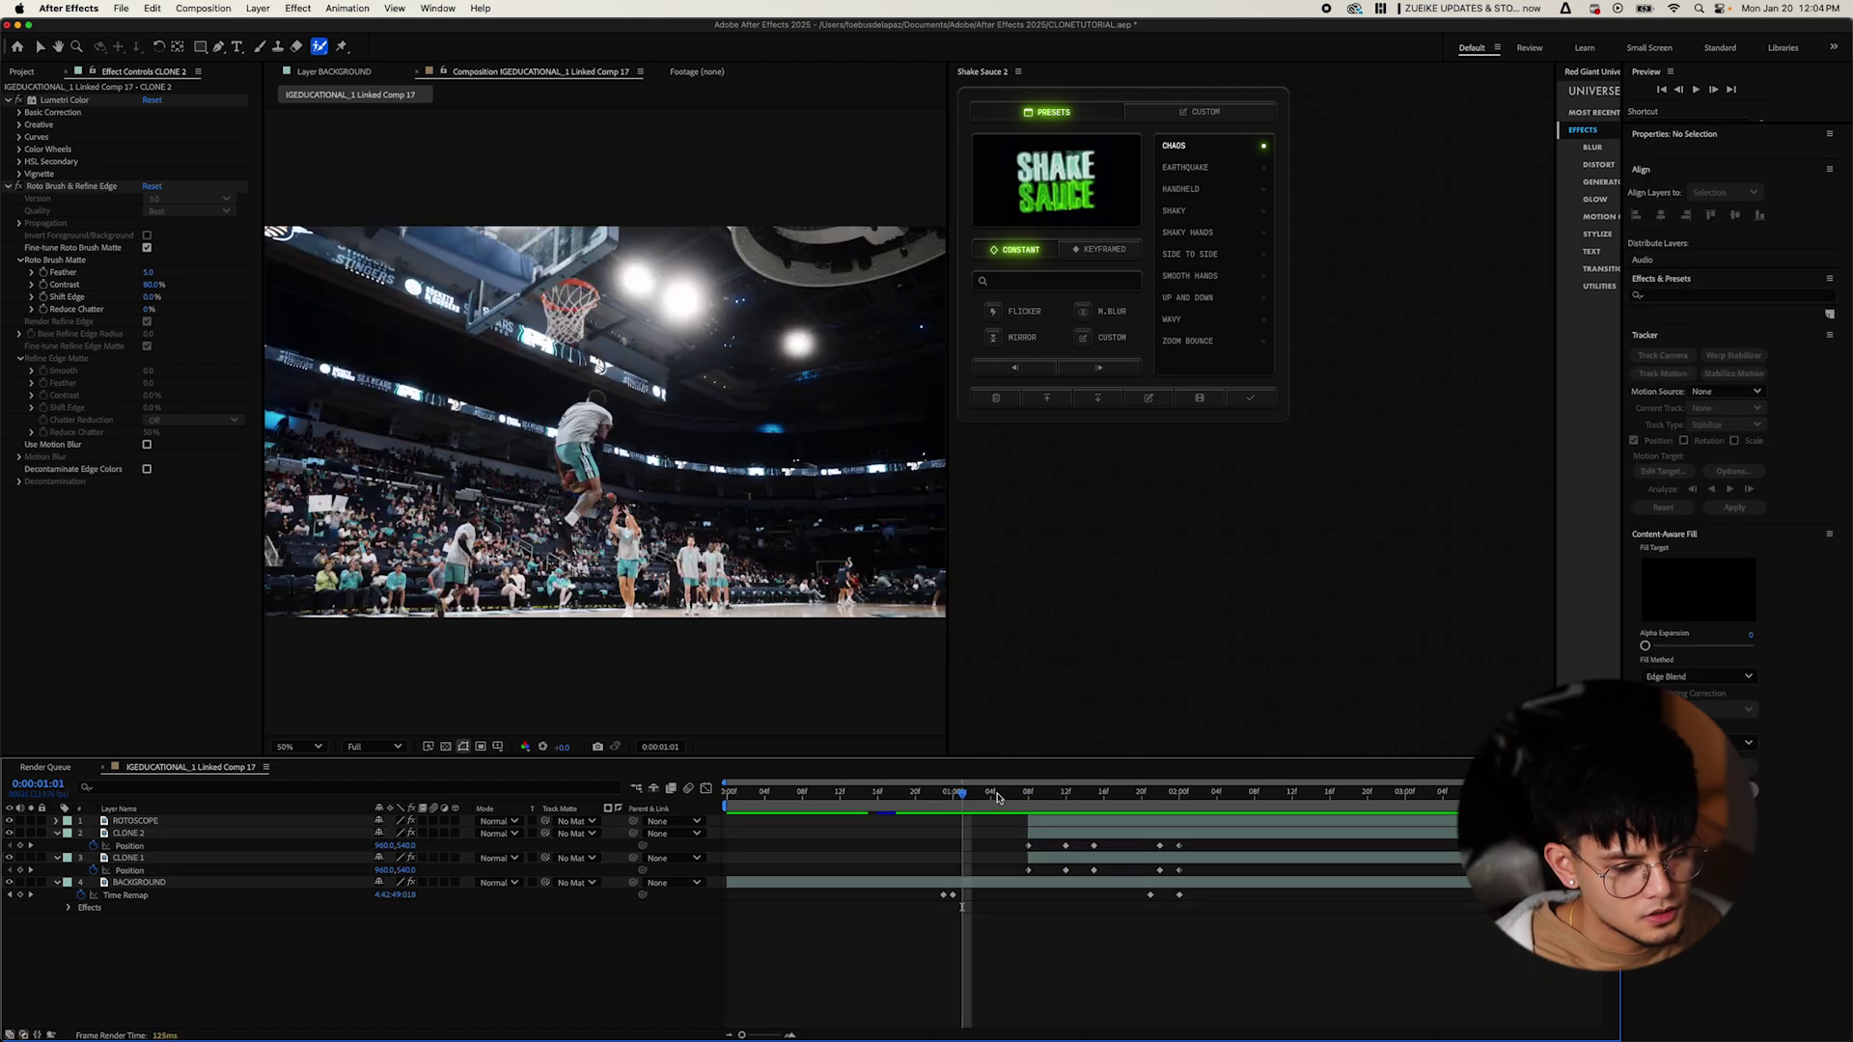
key("space")
left_click(1118, 857)
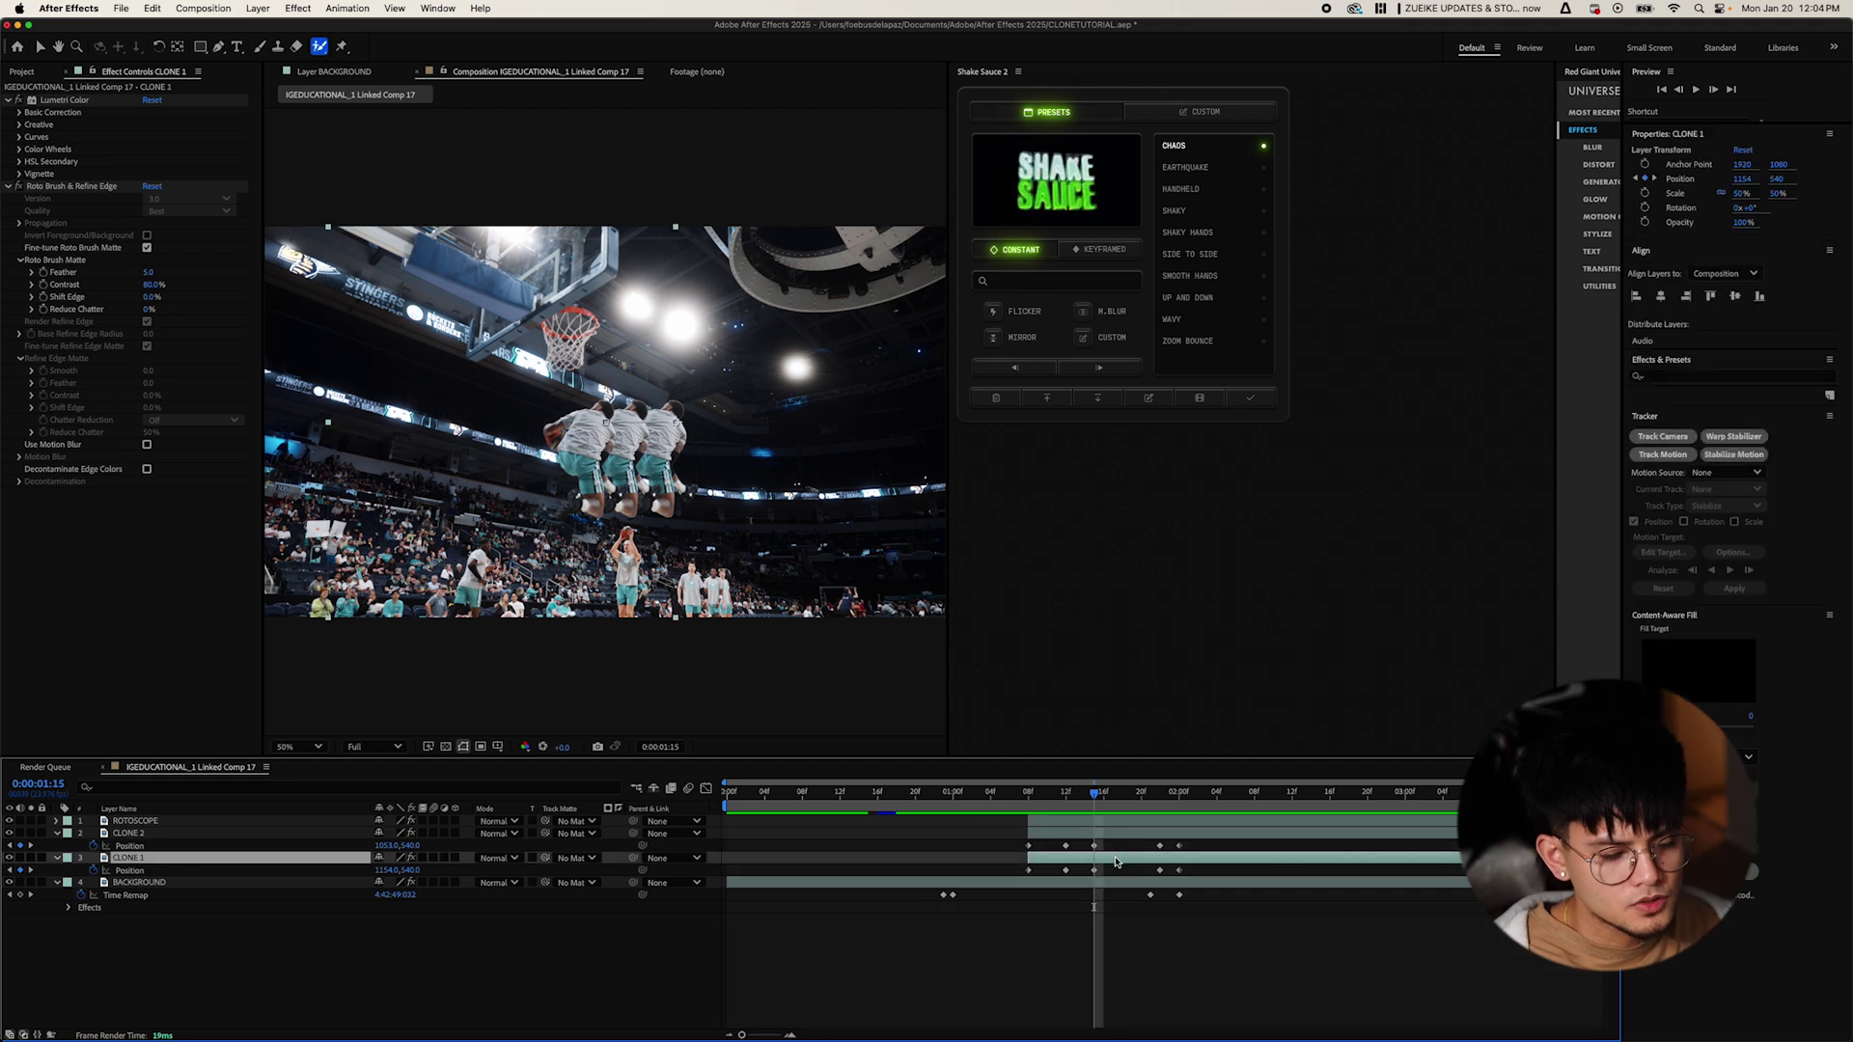
Apply Easy Ease to all Position keyframes of the CLONE 2 layer.
left_click_drag(1206, 840, 997, 859)
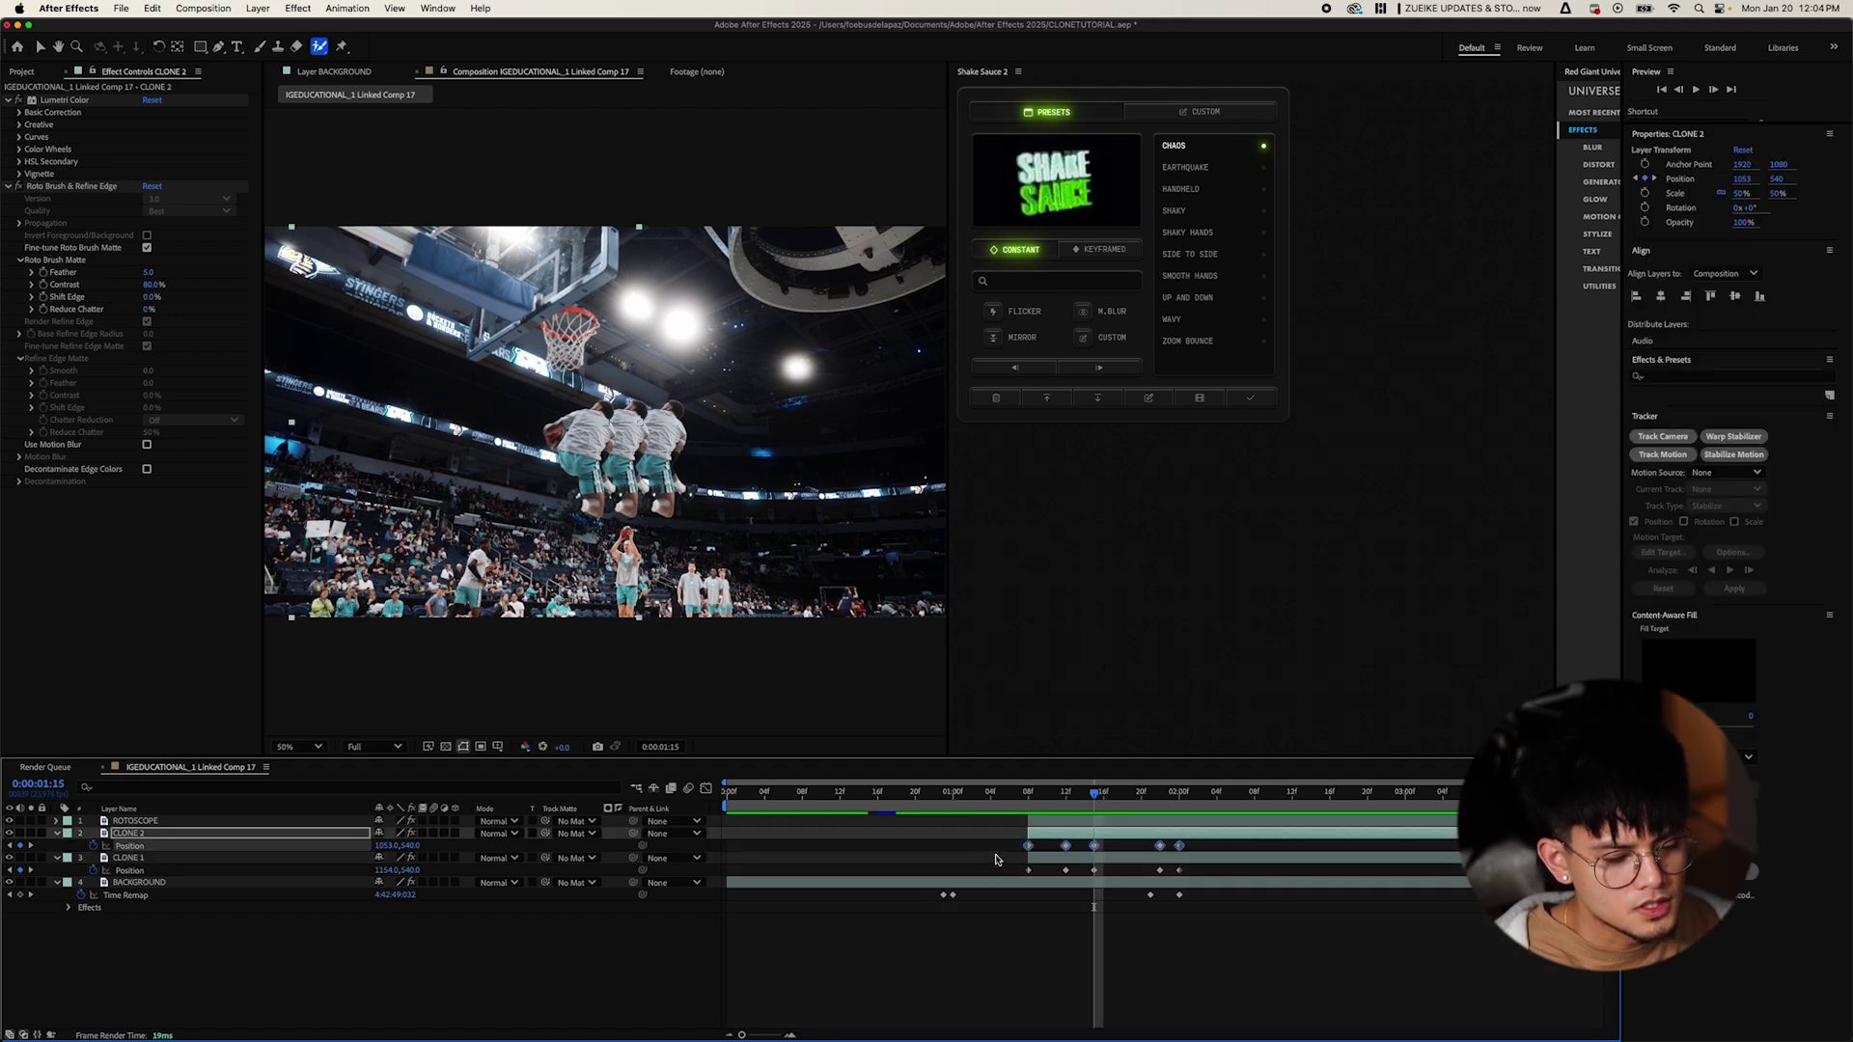
right_click(1178, 848)
mouse_move(1284, 1026)
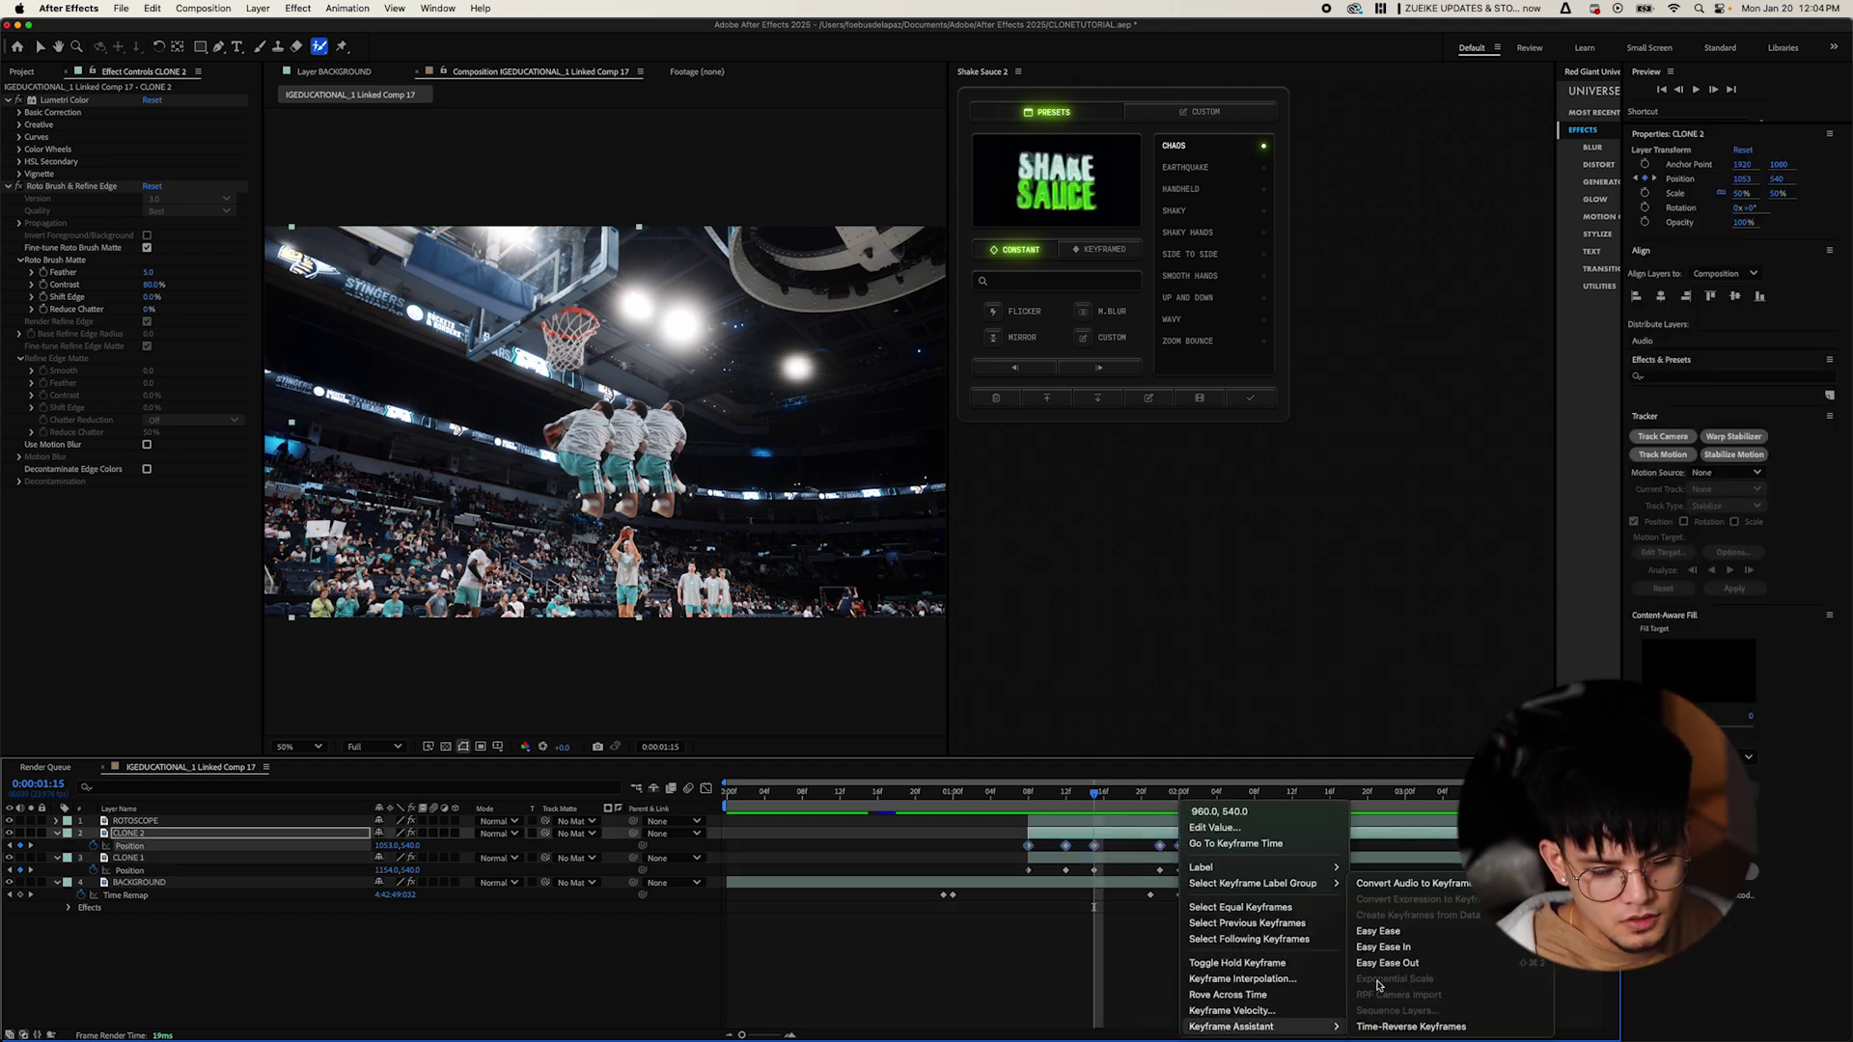
left_click(1378, 931)
Apply Easy Ease to all Position keyframes of the CLONE 1 layer.
left_click_drag(1206, 864, 1004, 877)
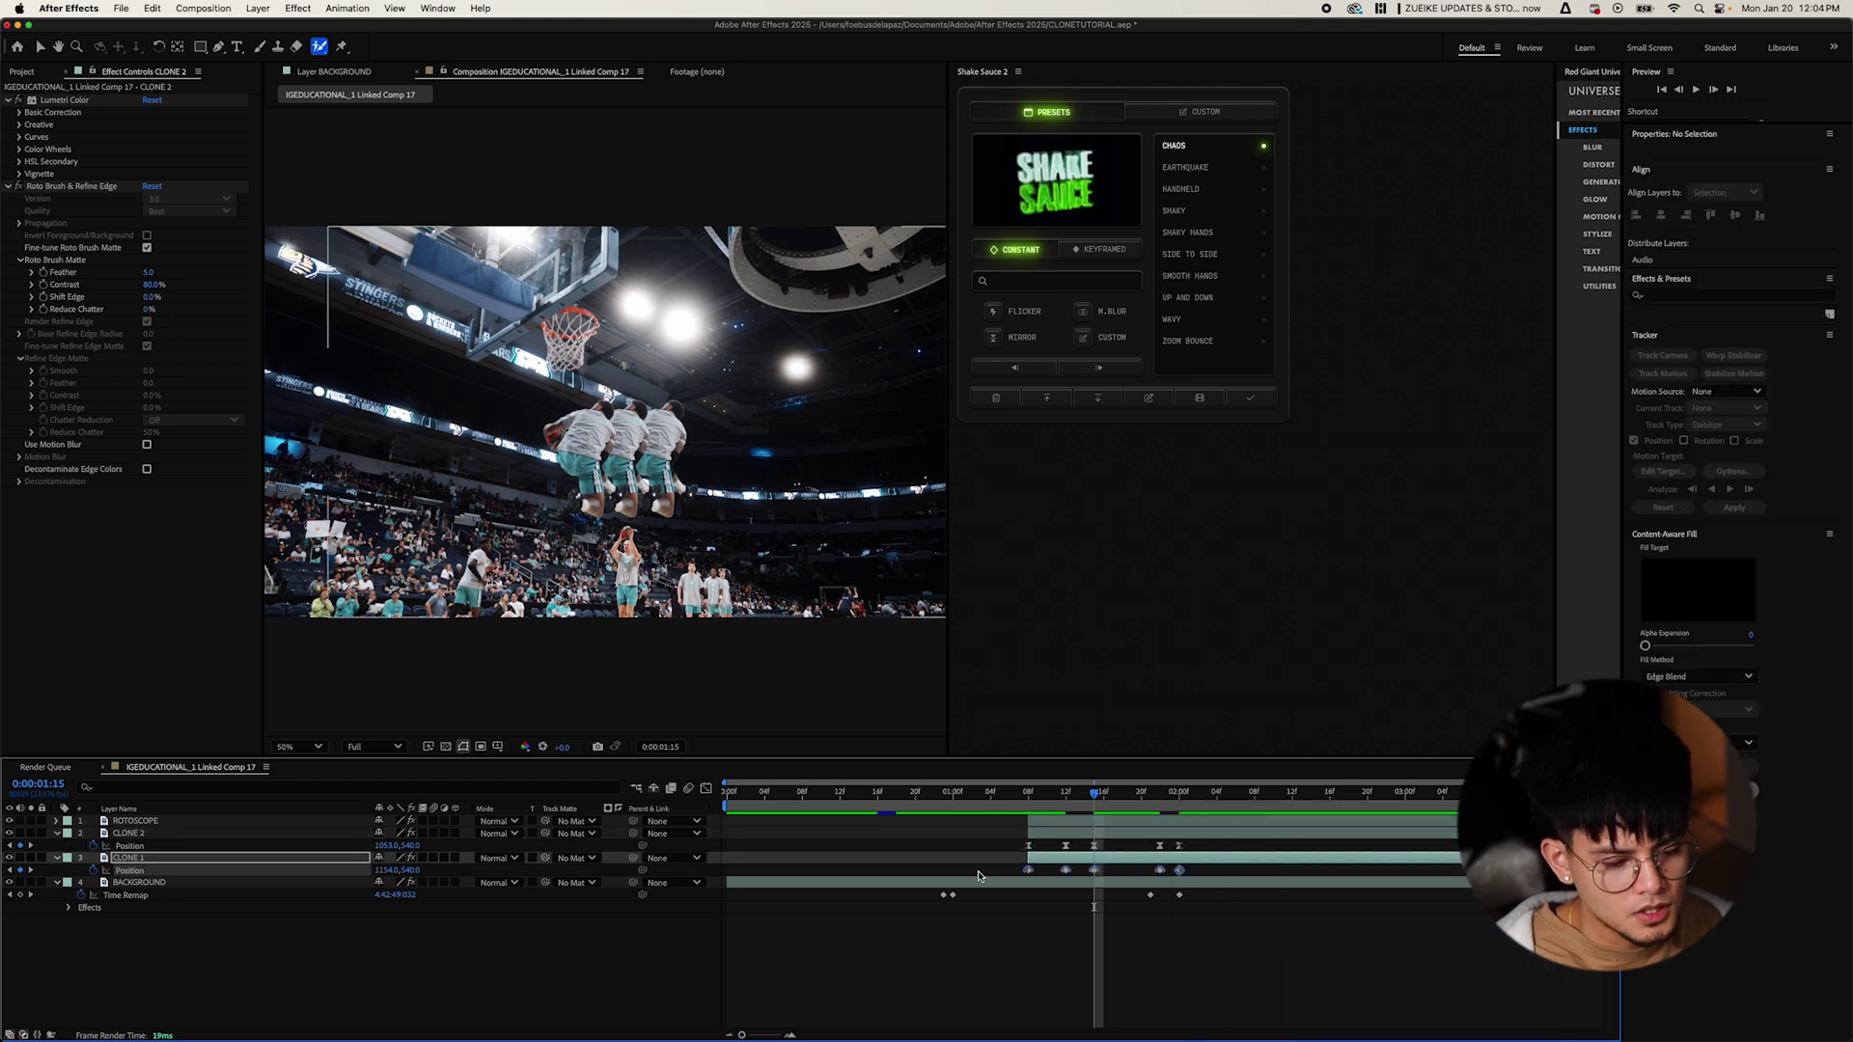
right_click(1103, 873)
mouse_move(1158, 1026)
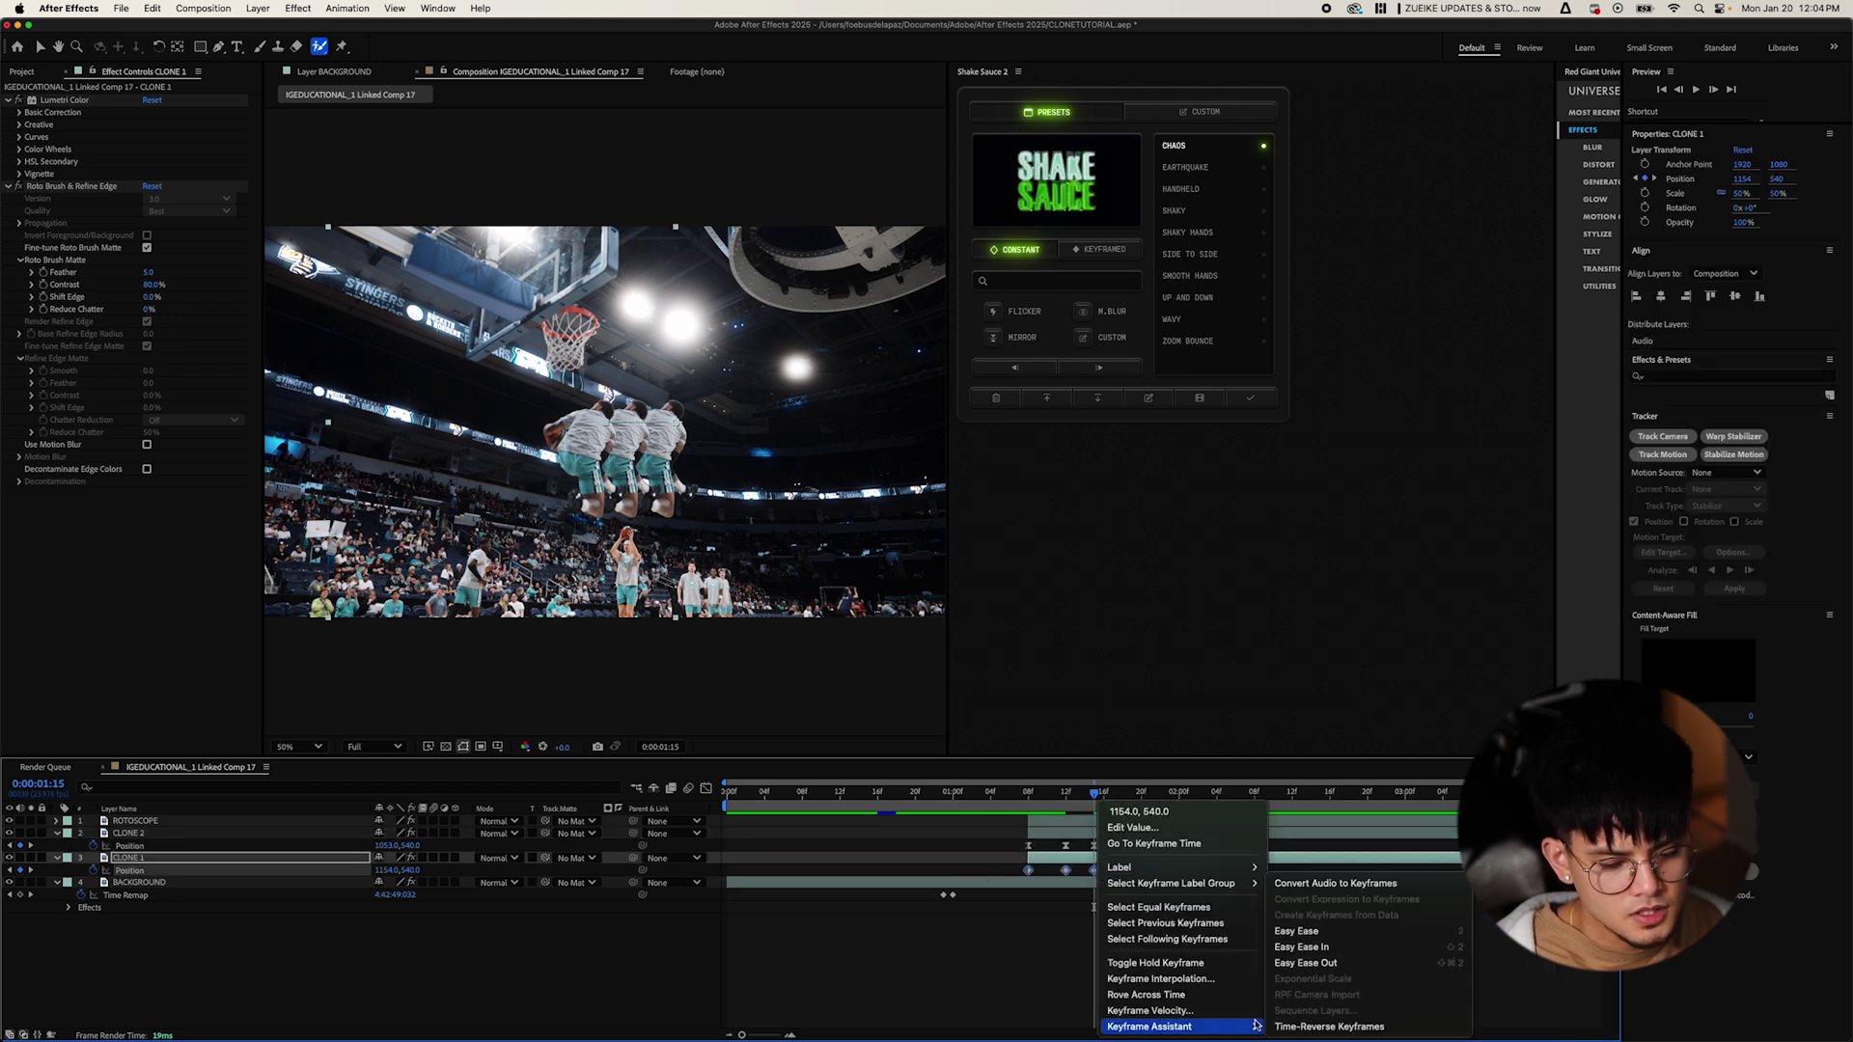
left_click(1294, 932)
left_click(1228, 940)
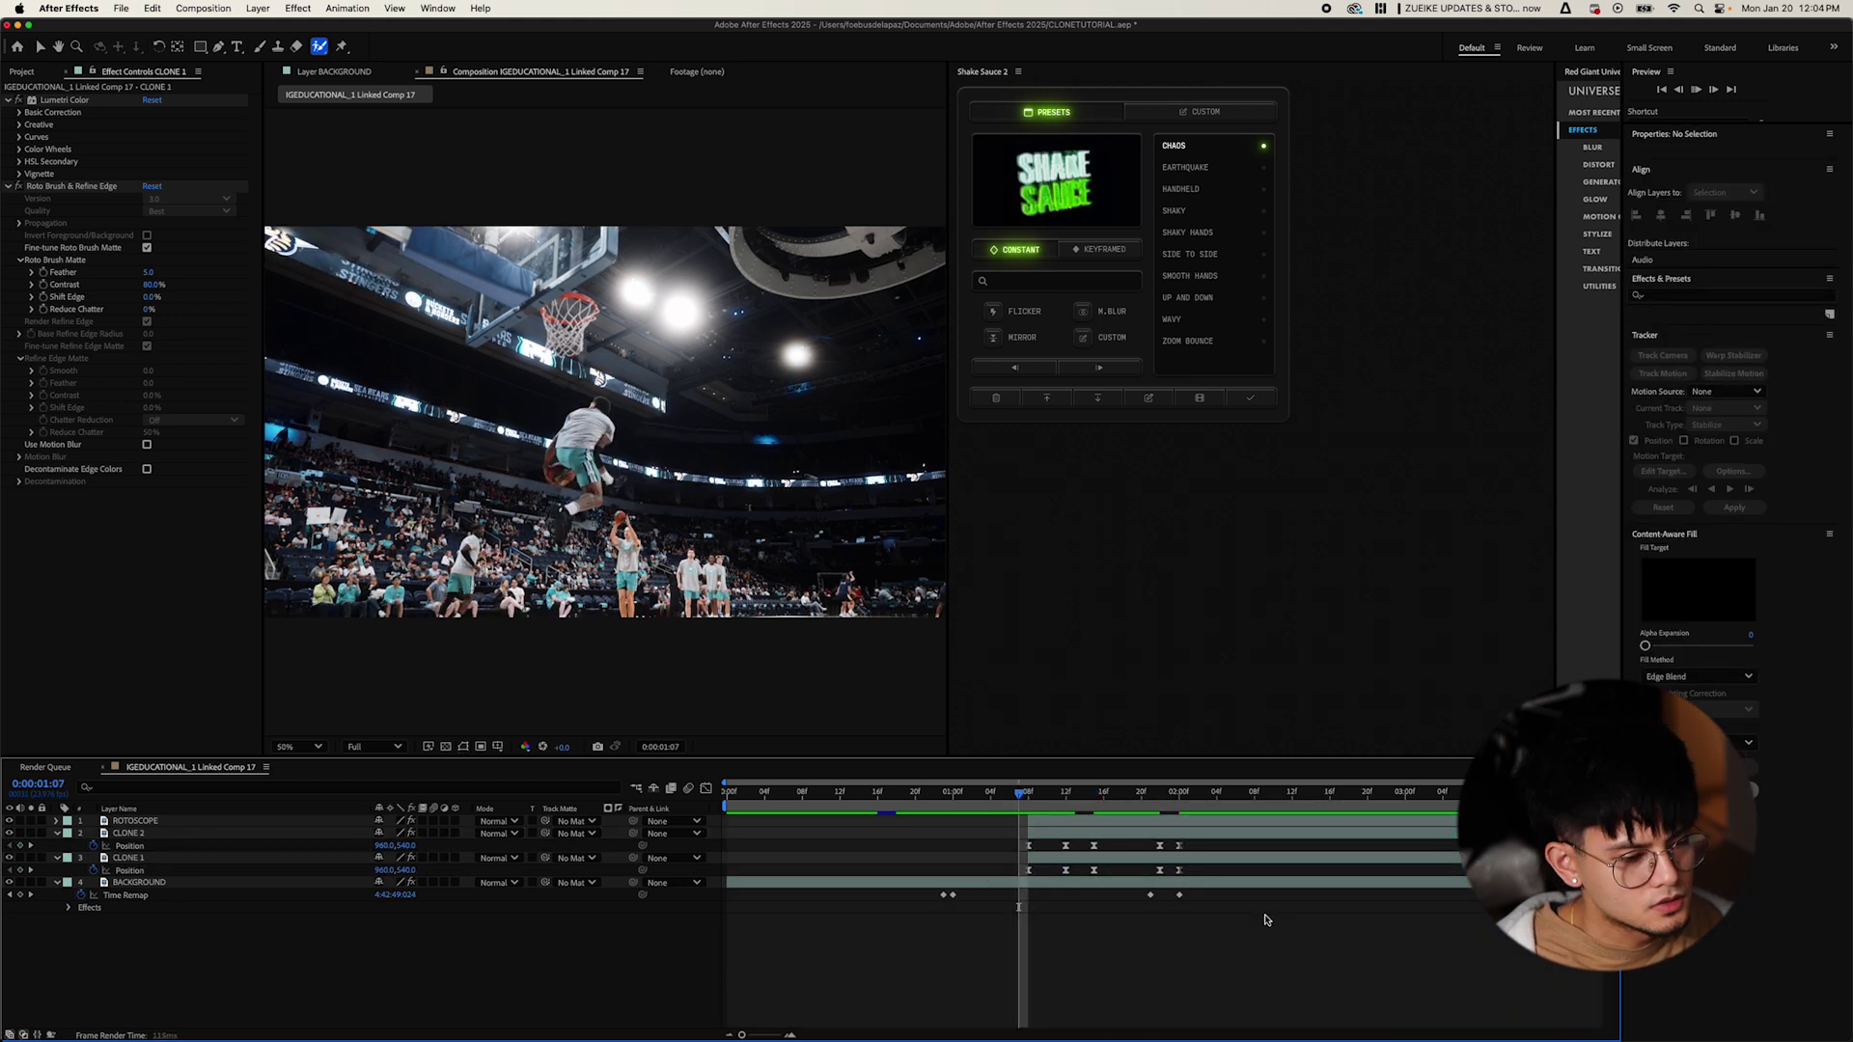
Play back and scrub through the eased clone movement.
key("space")
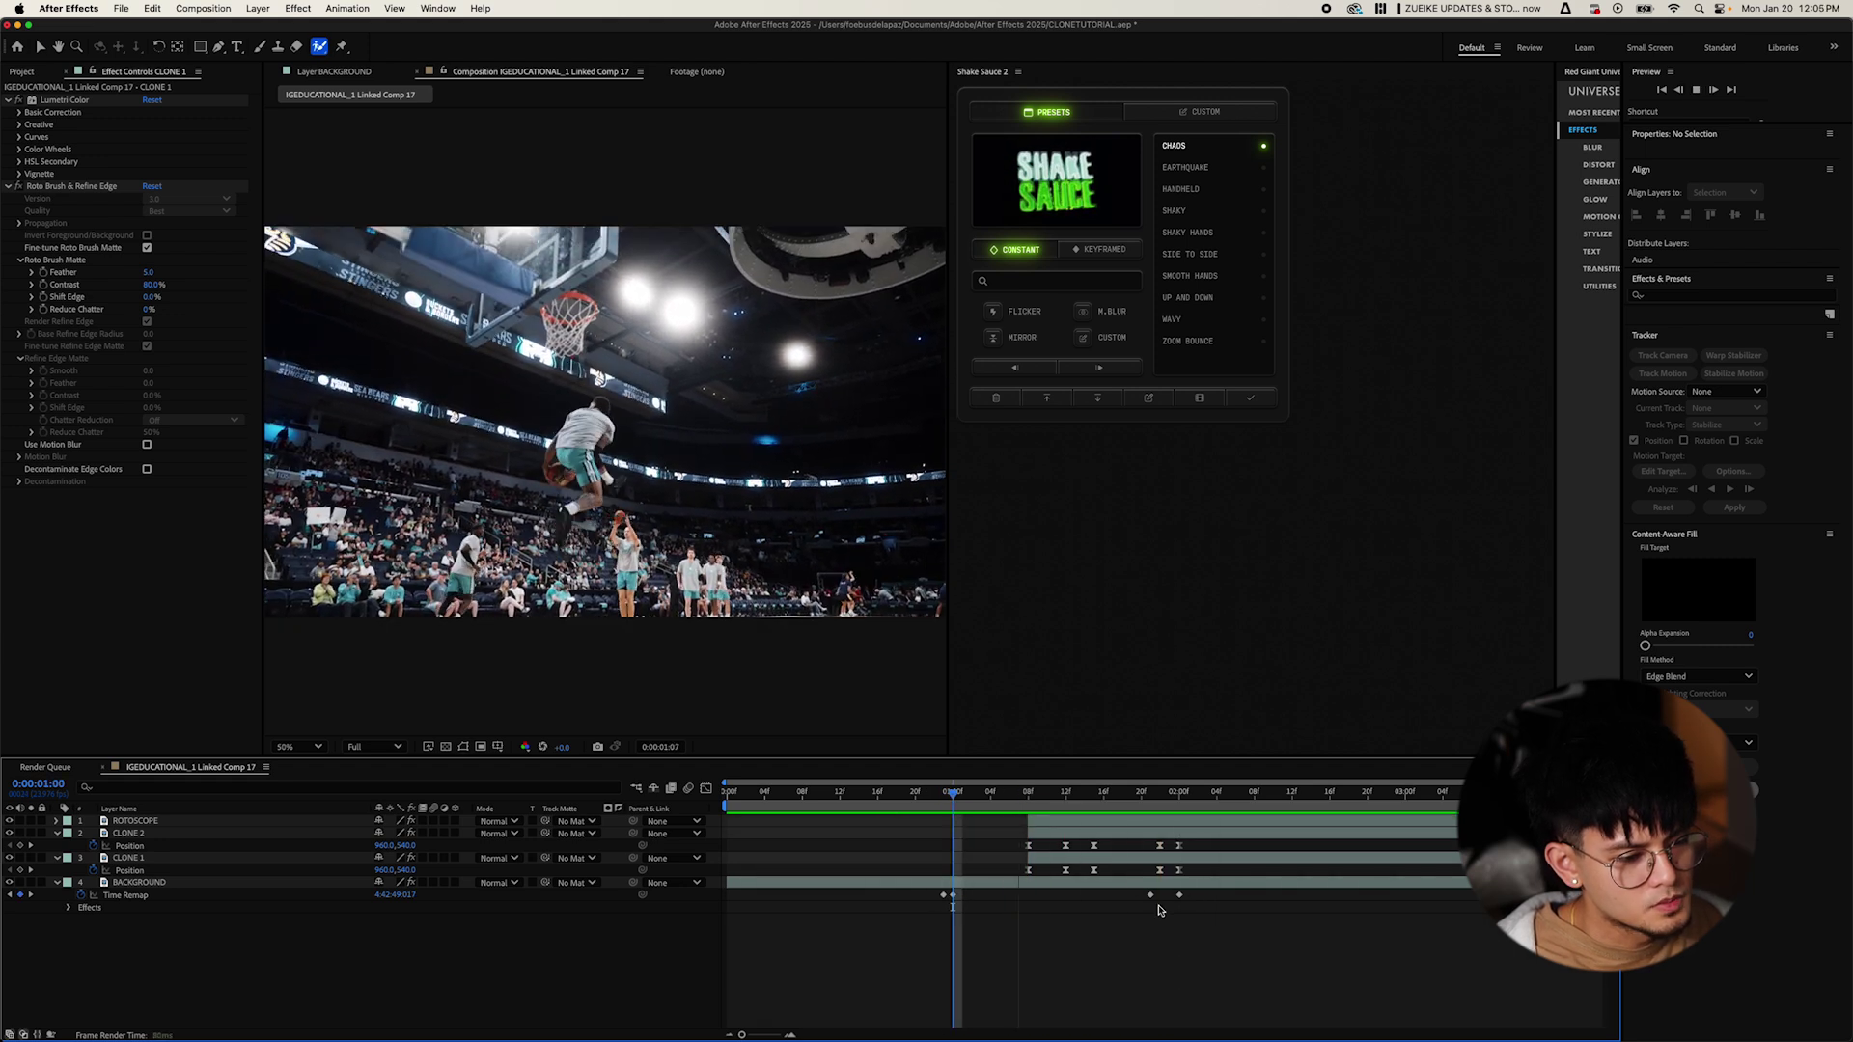
left_click(1023, 801)
left_click_drag(1022, 802, 1134, 802)
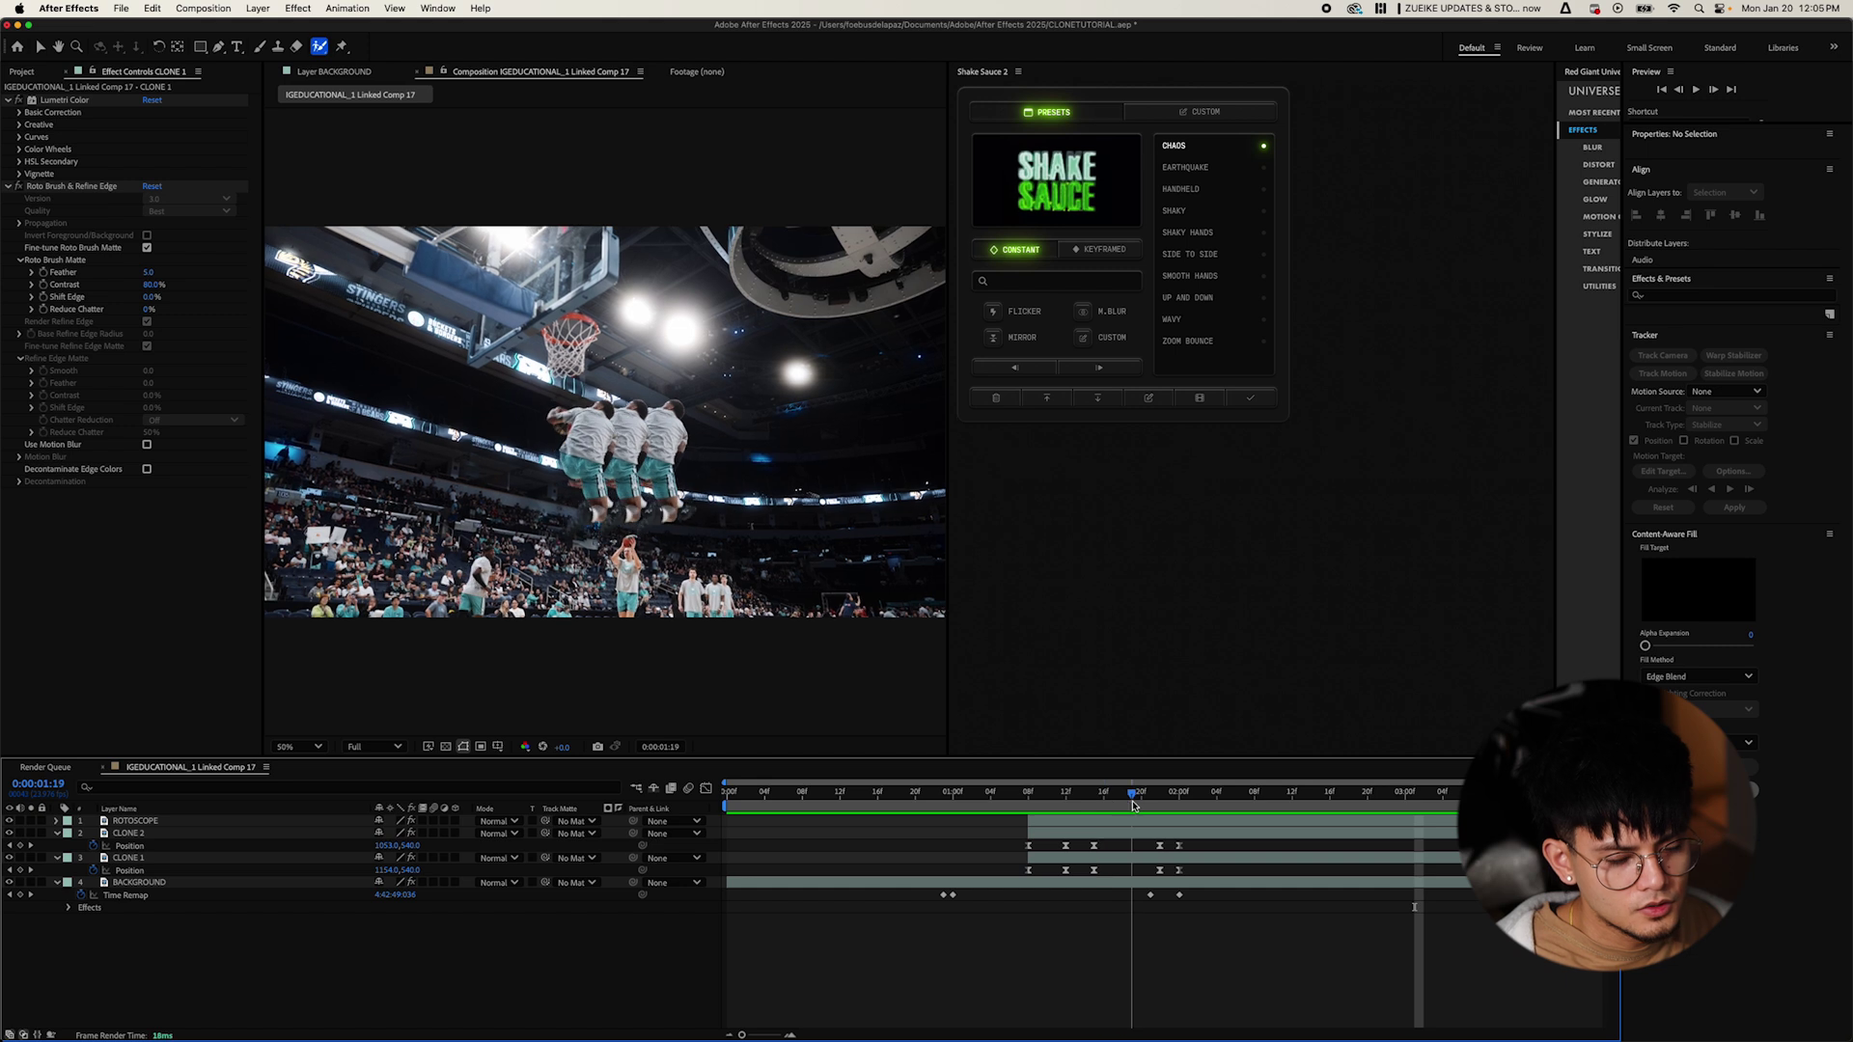
Reshape CLONE 2's speed curve between 0:00:01:12 and 0:00:01:15 into a sharp spike in the Graph Editor and preview it.
left_click(1218, 834)
left_click_drag(1219, 853, 1004, 842)
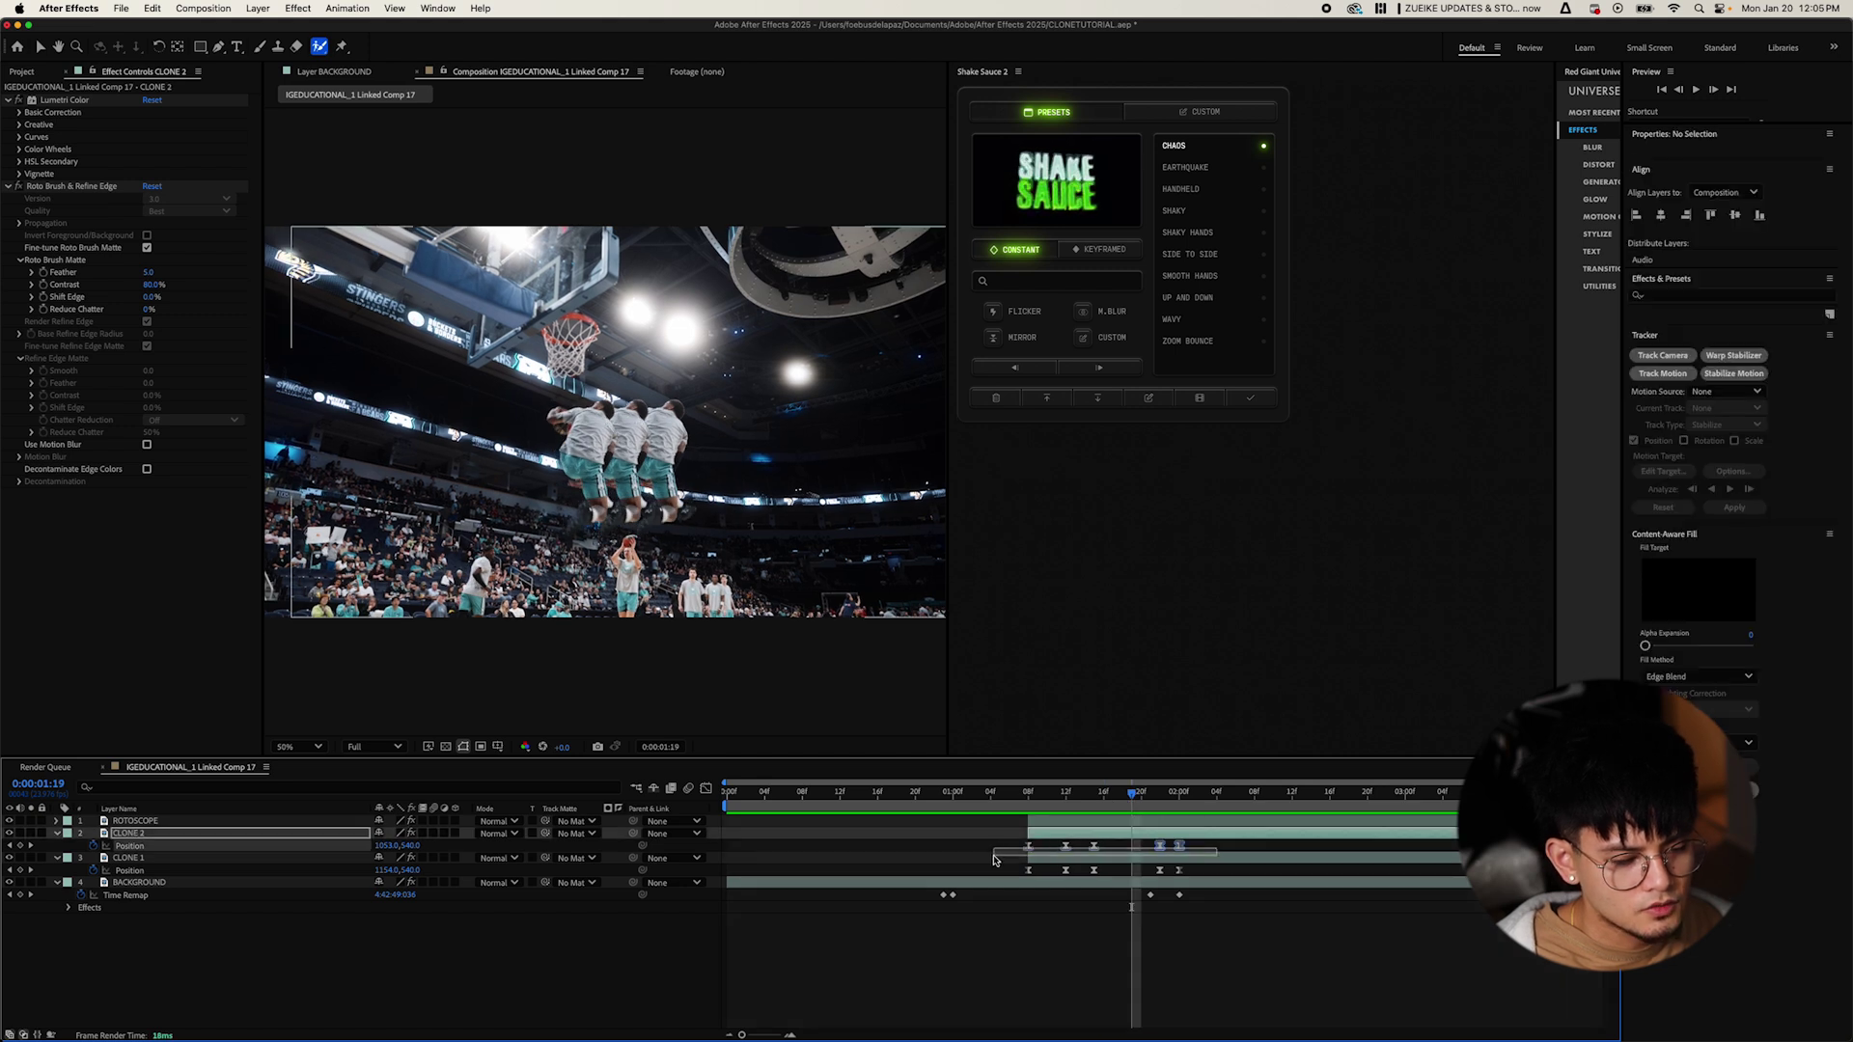
left_click(706, 789)
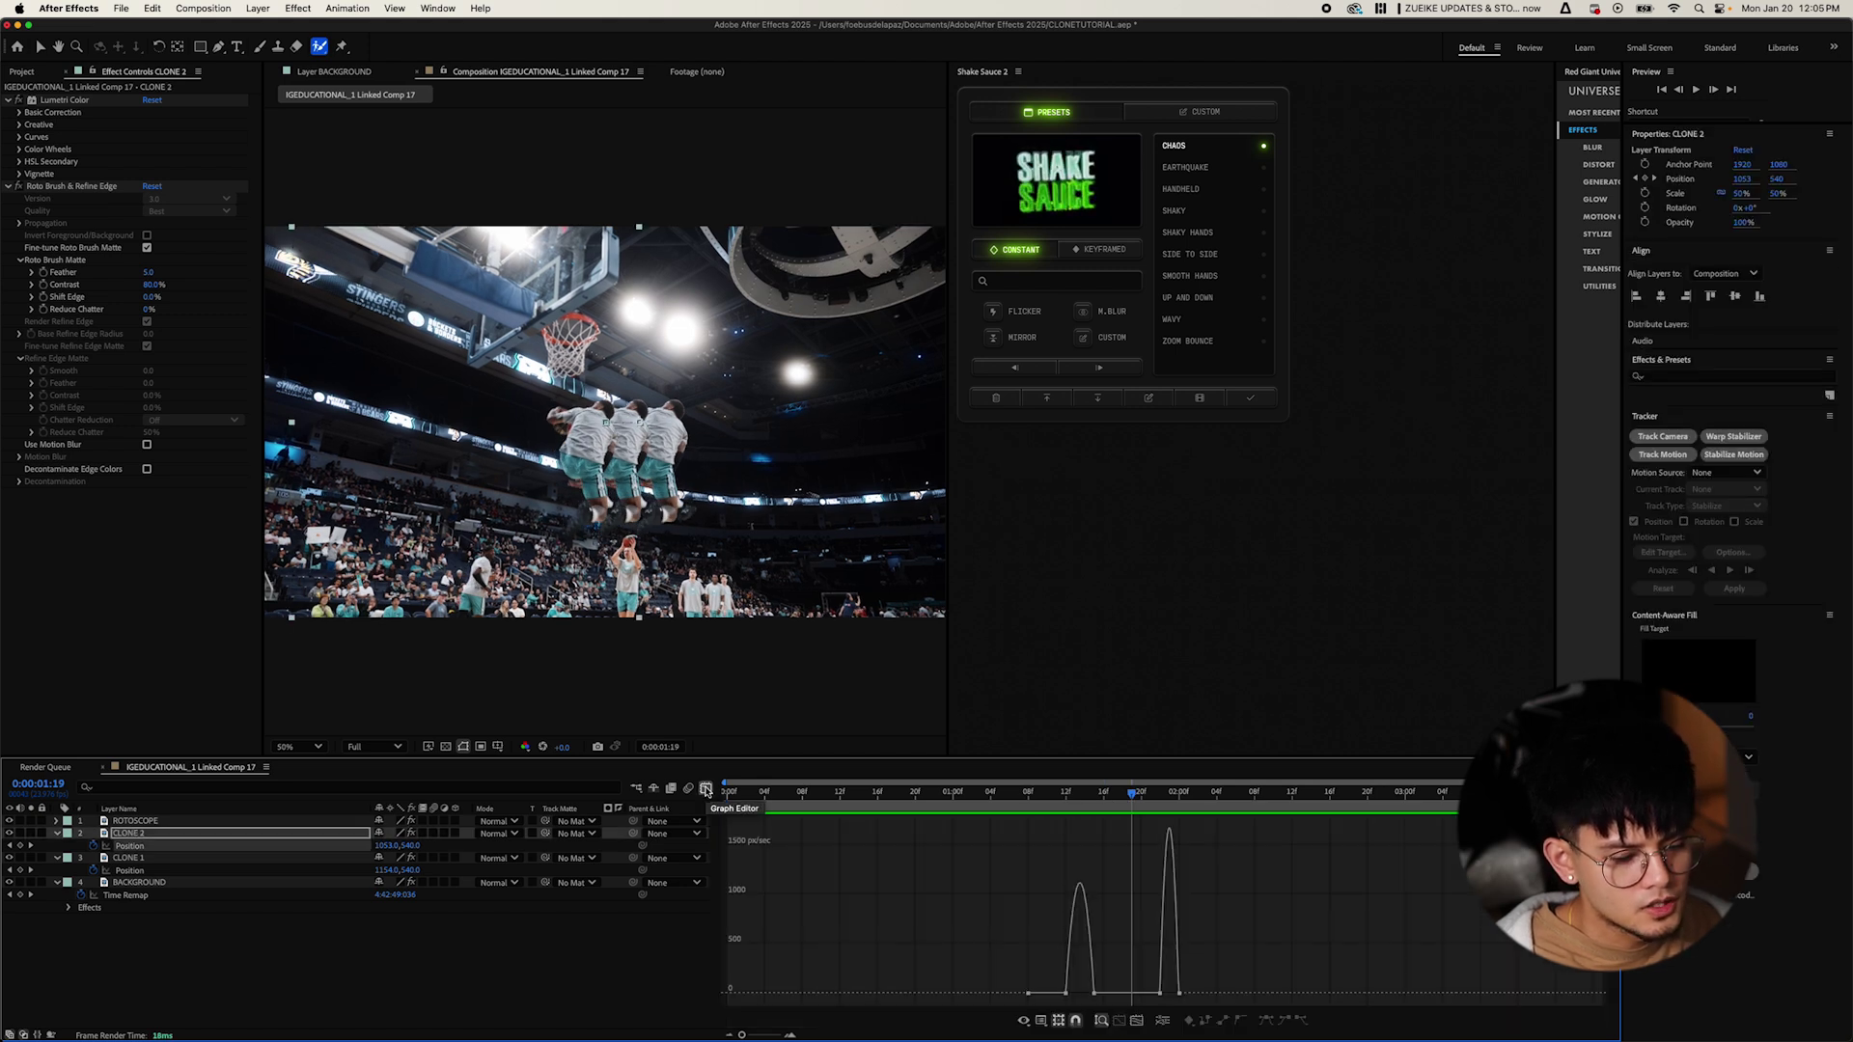
left_click(1065, 993)
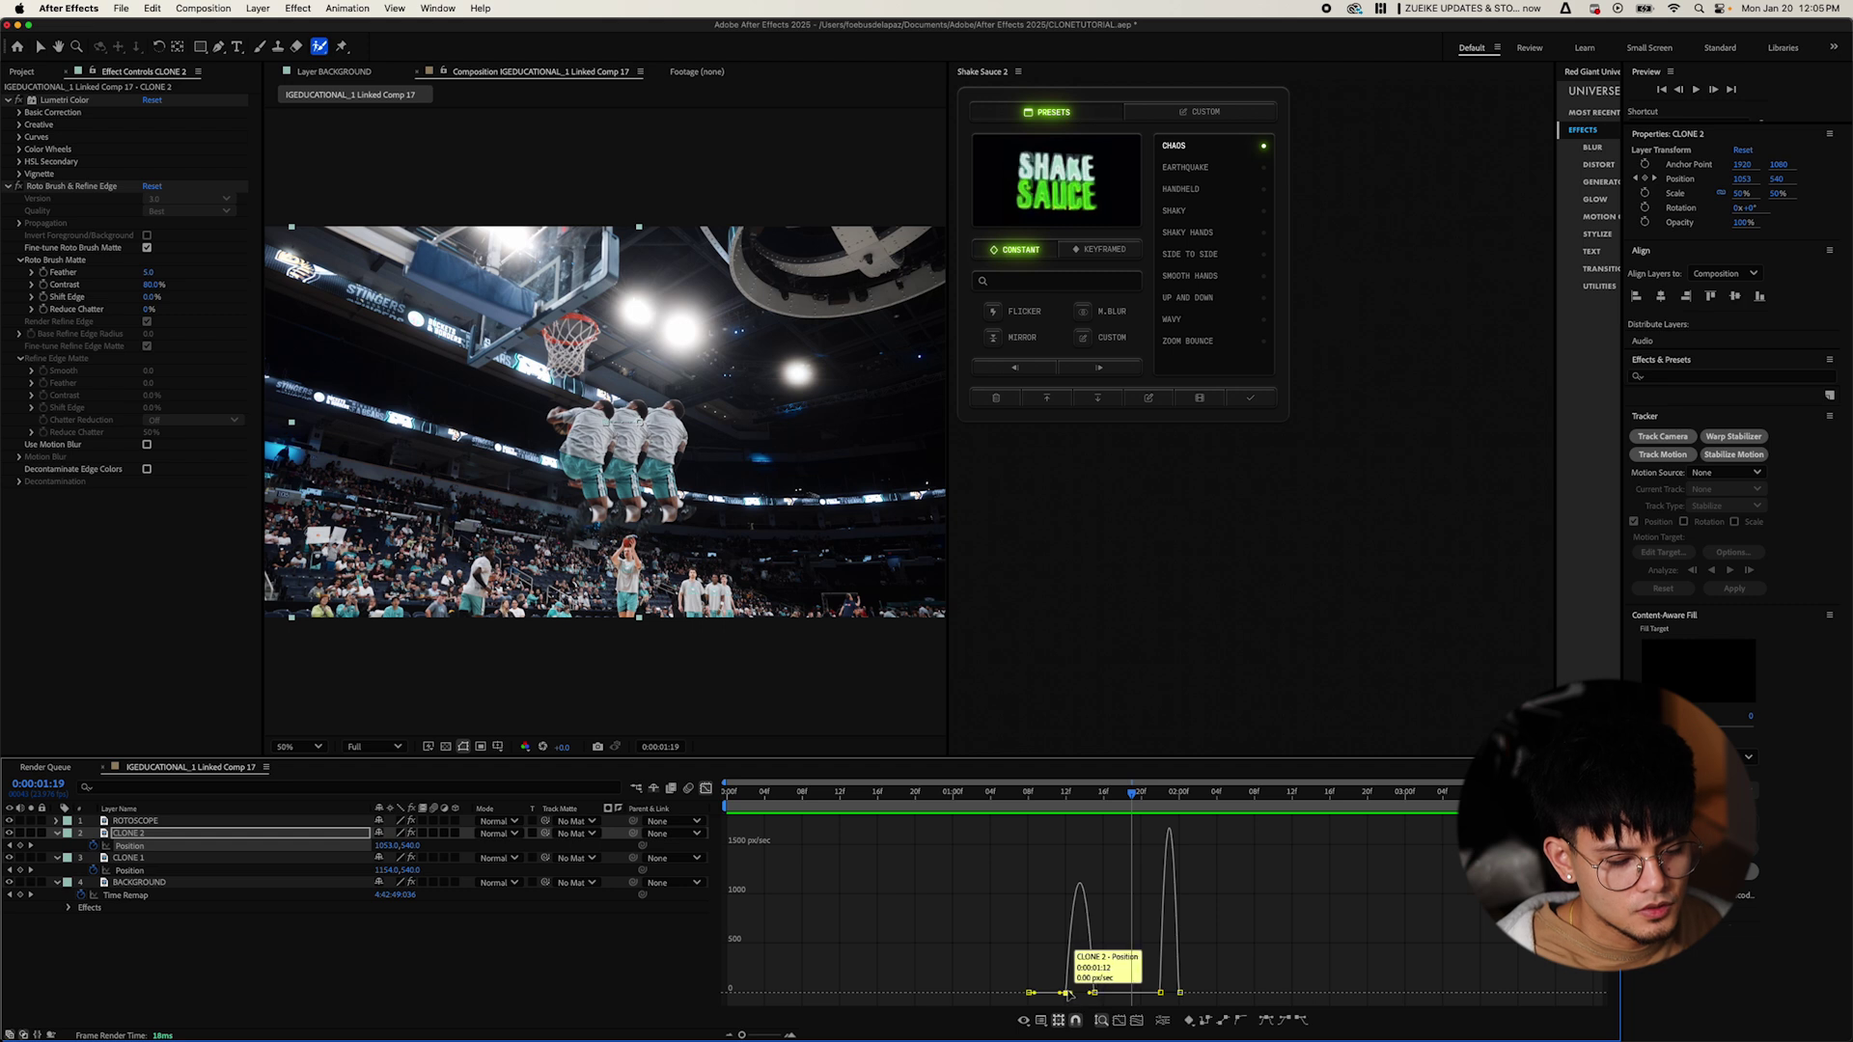
mouse_move(1071, 993)
left_mouse_down()
mouse_move(1089, 997)
mouse_move(1071, 995)
left_mouse_up()
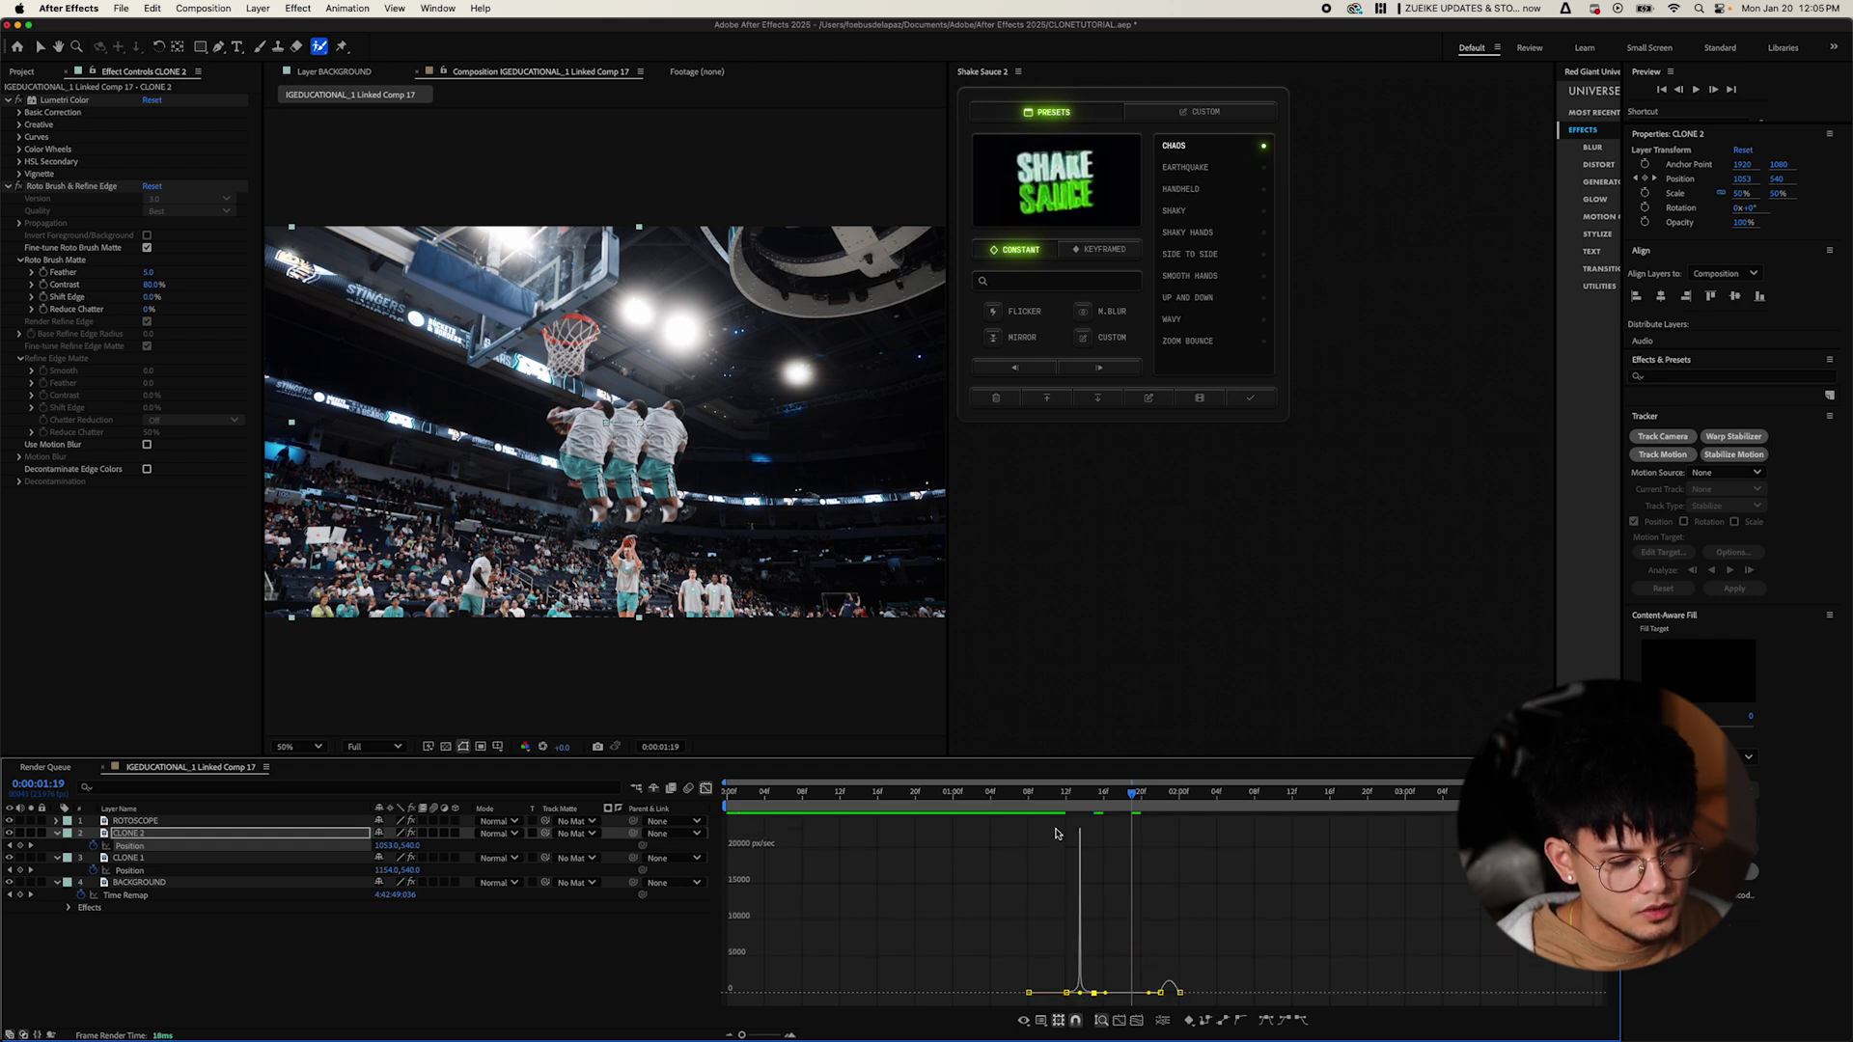
left_click(1031, 793)
key("space")
key("space")
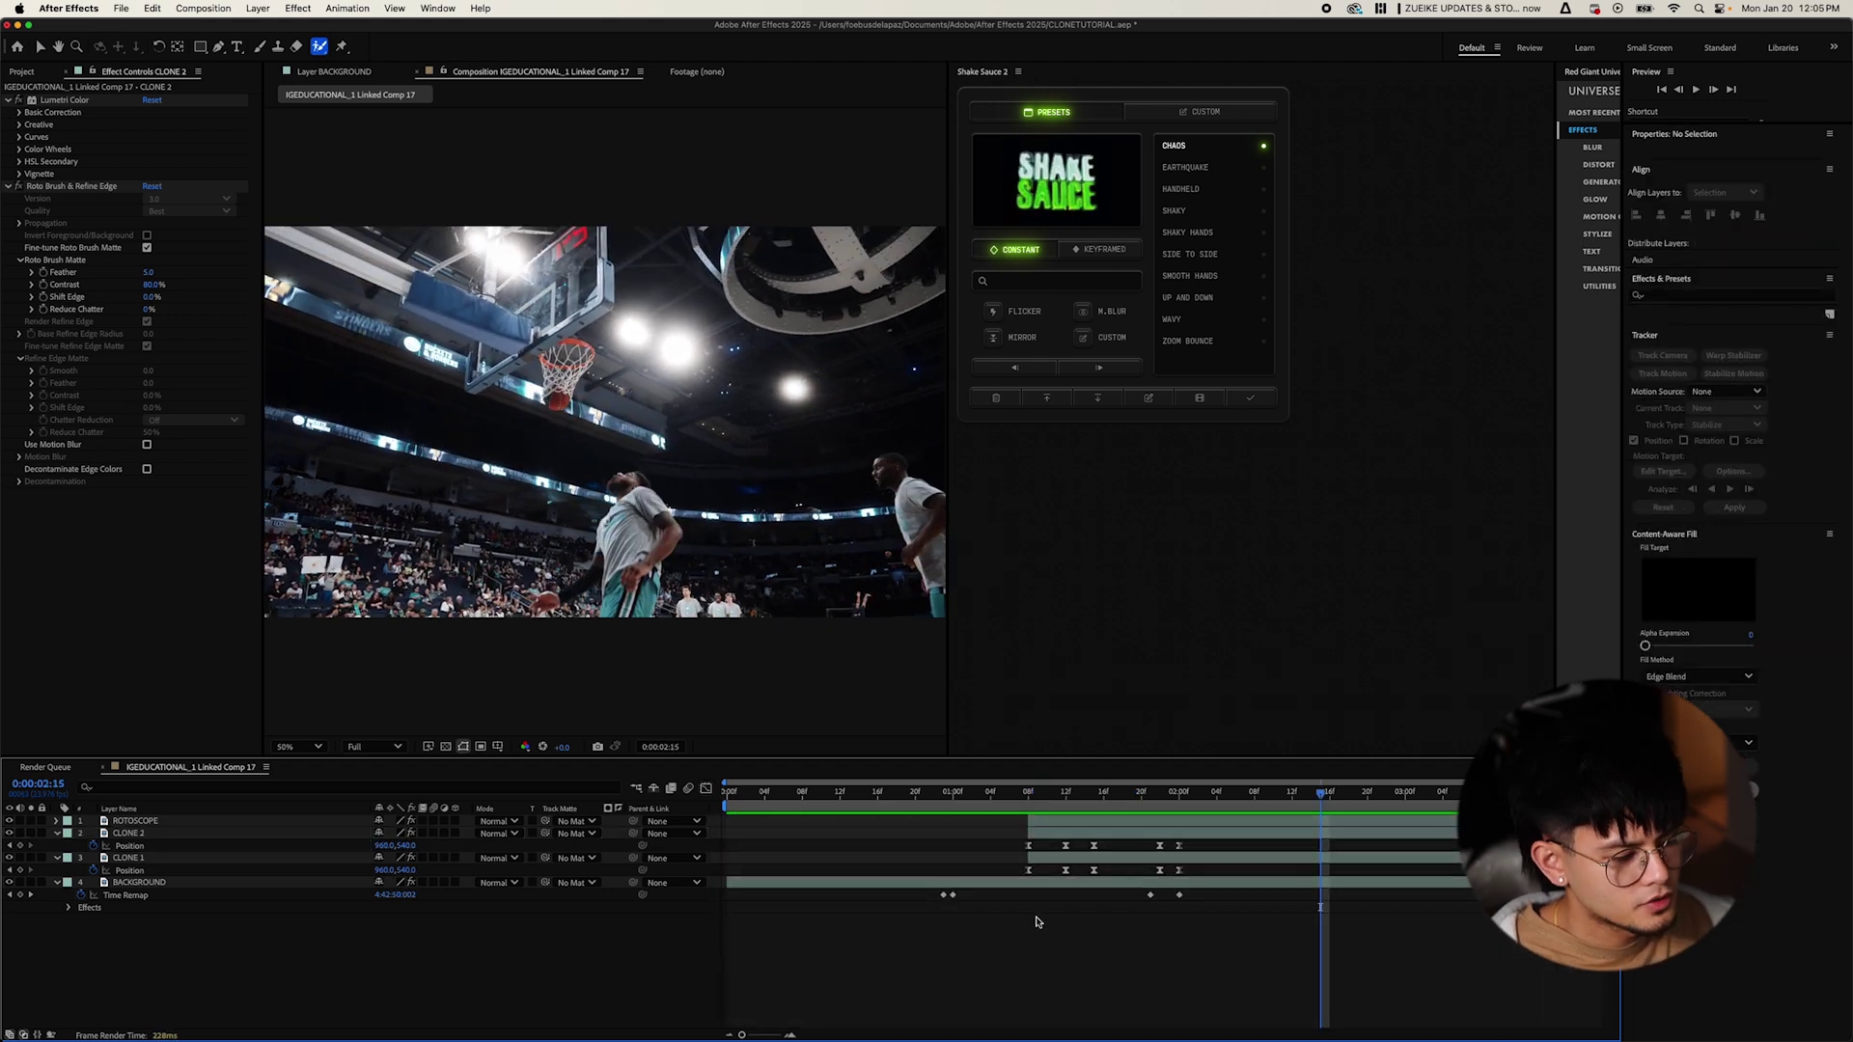
Enable motion blur on the CLONE 2 and CLONE 1 layers.
left_click(141, 835)
left_click(141, 858, "shift")
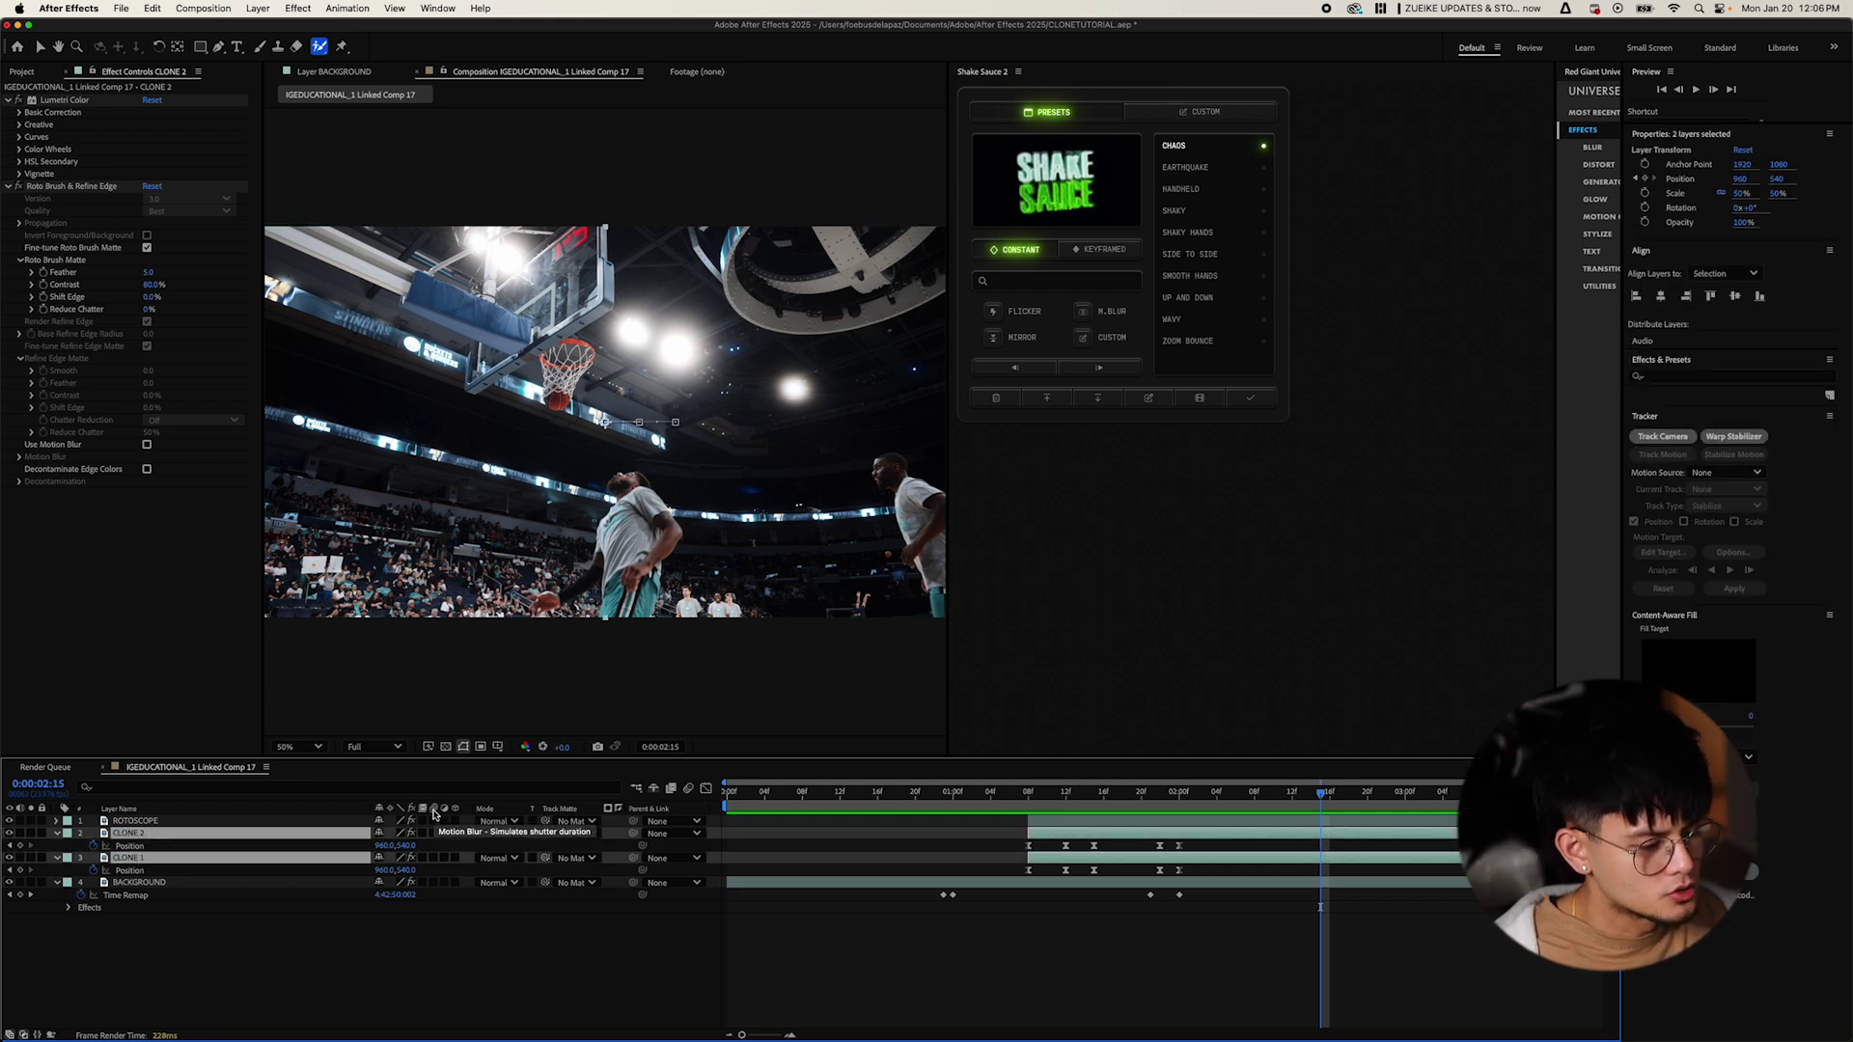
left_click(433, 834)
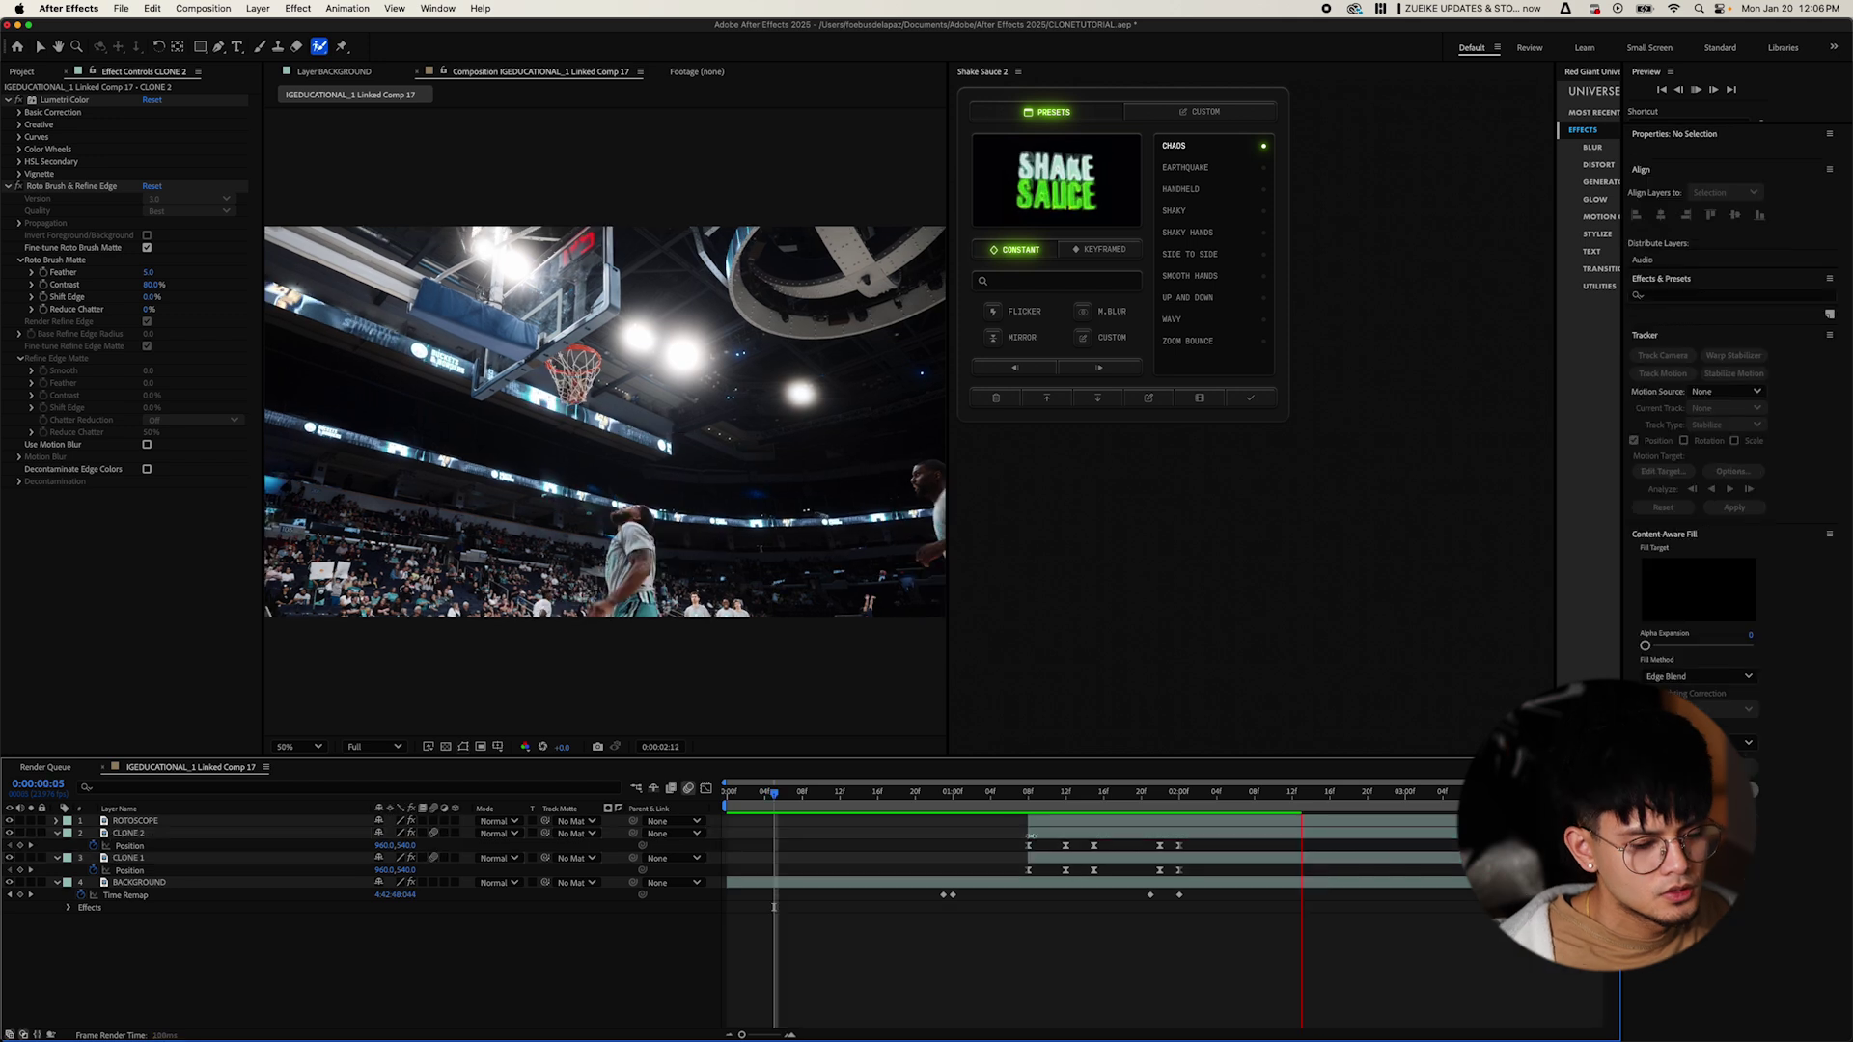
Play back the composition to check the clone movement with motion blur.
key("space")
key("space")
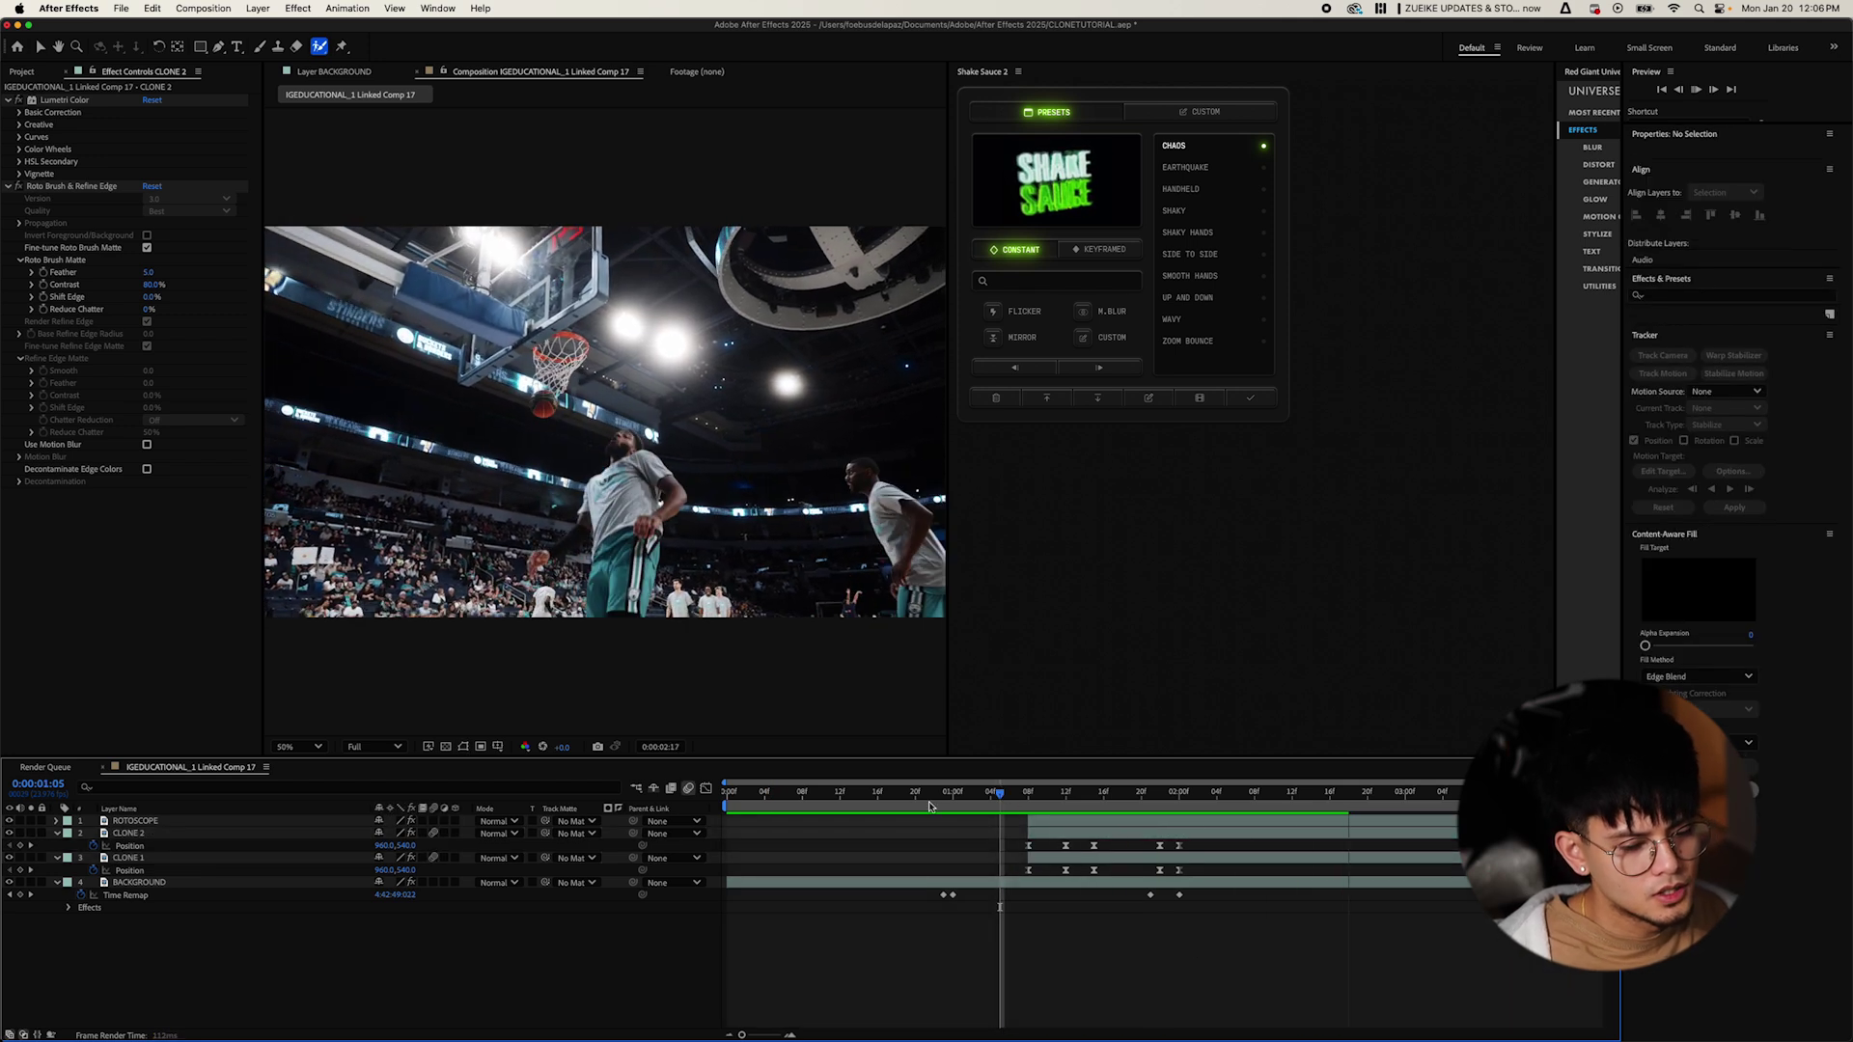
left_click(925, 795)
key("space")
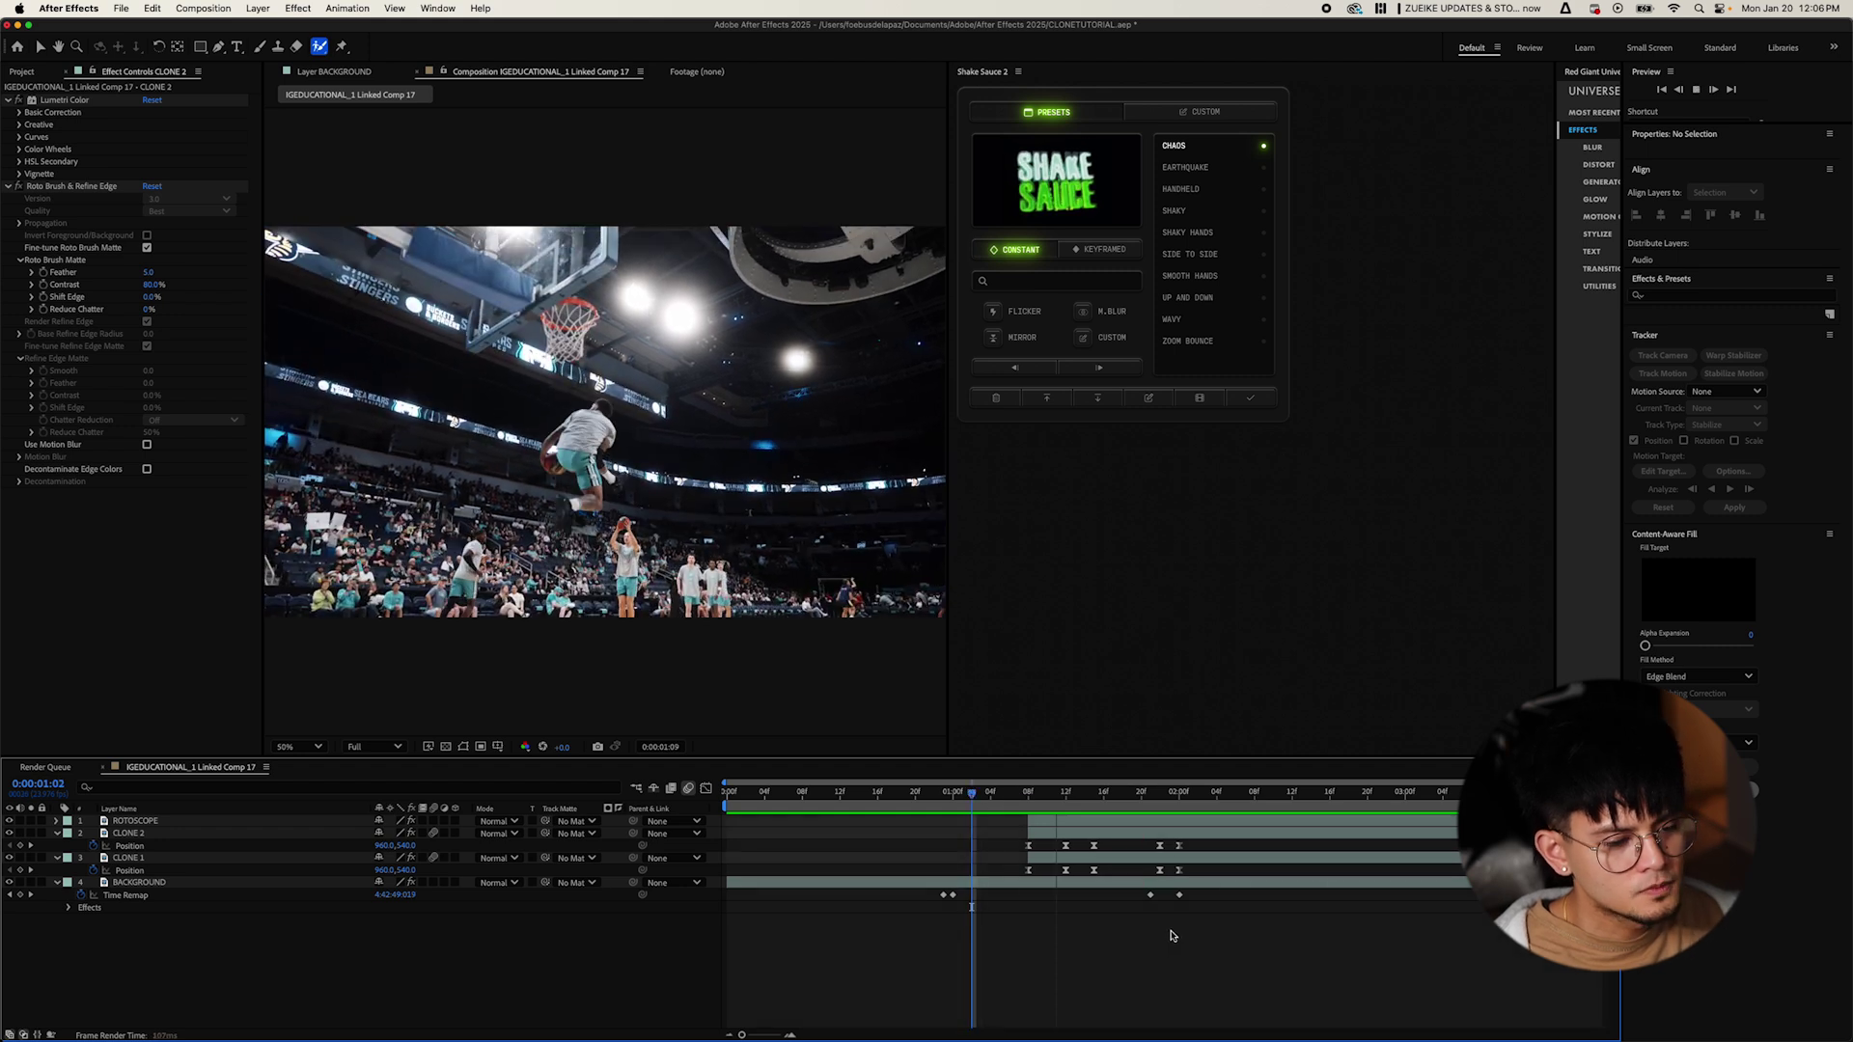
key("space")
key("space")
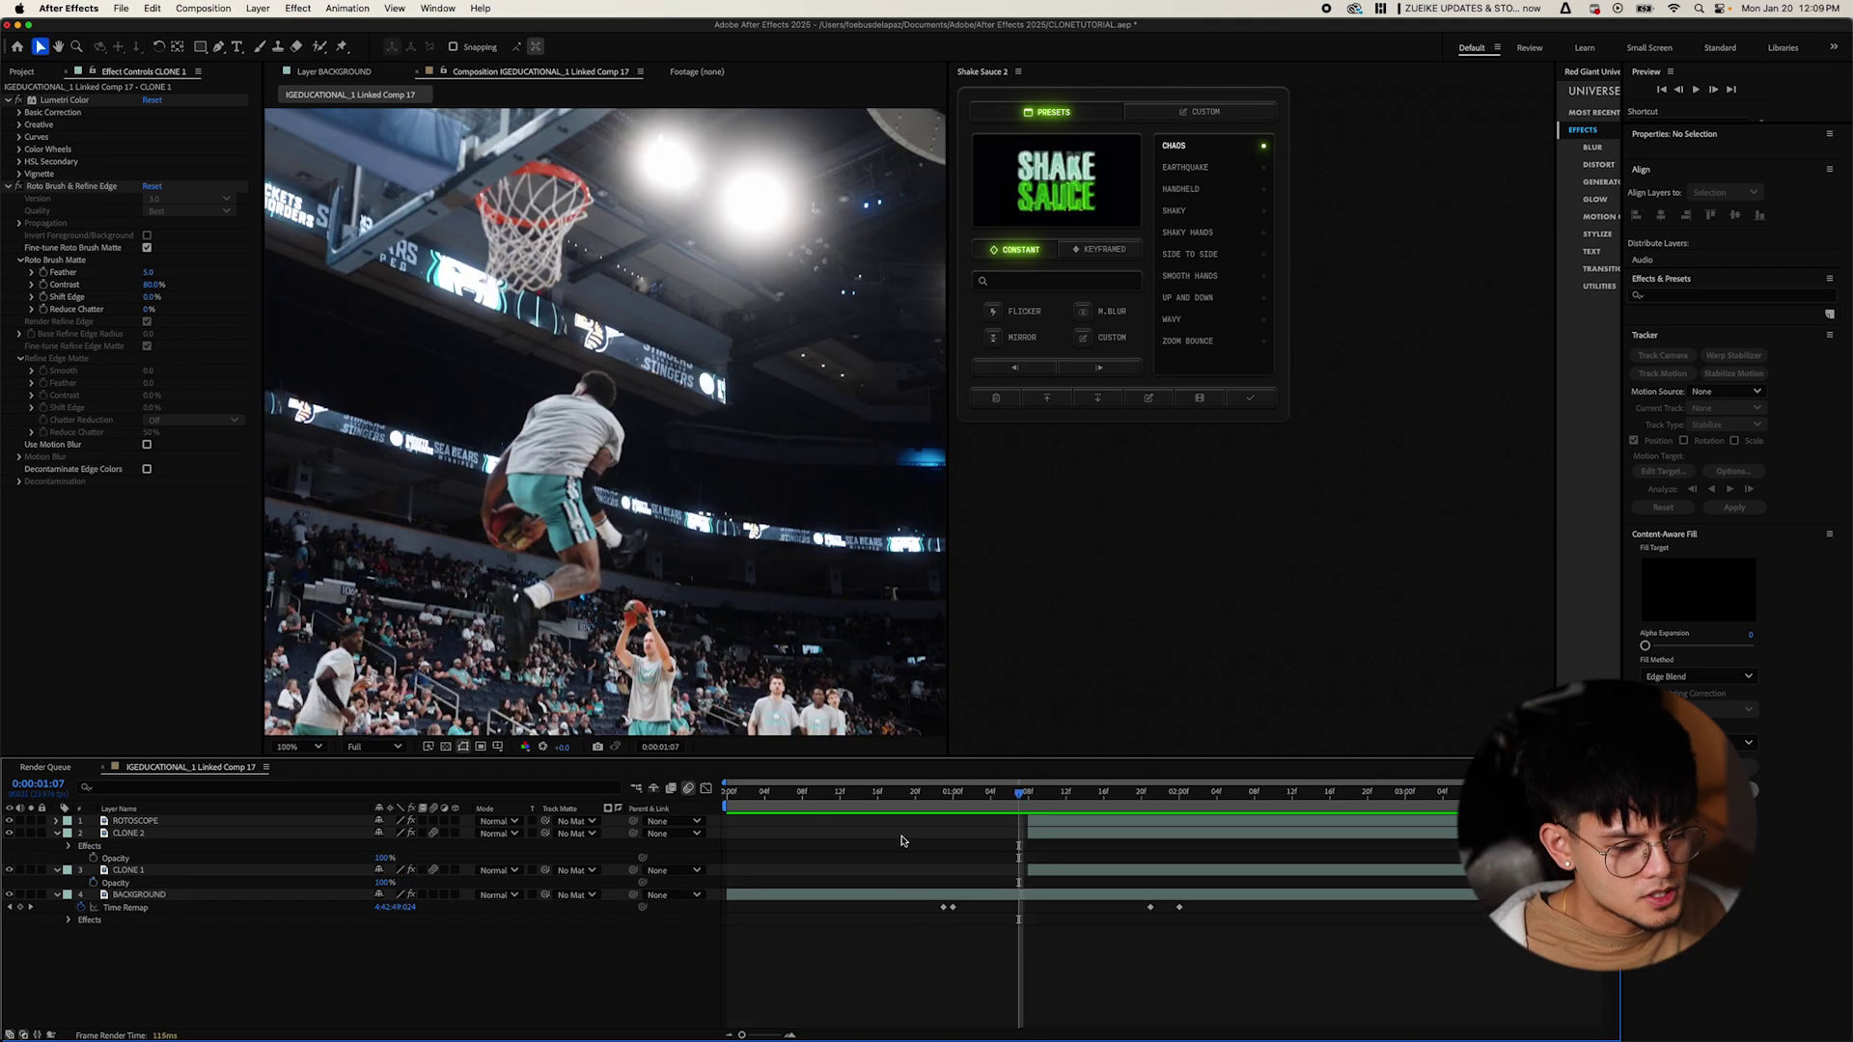
key("space")
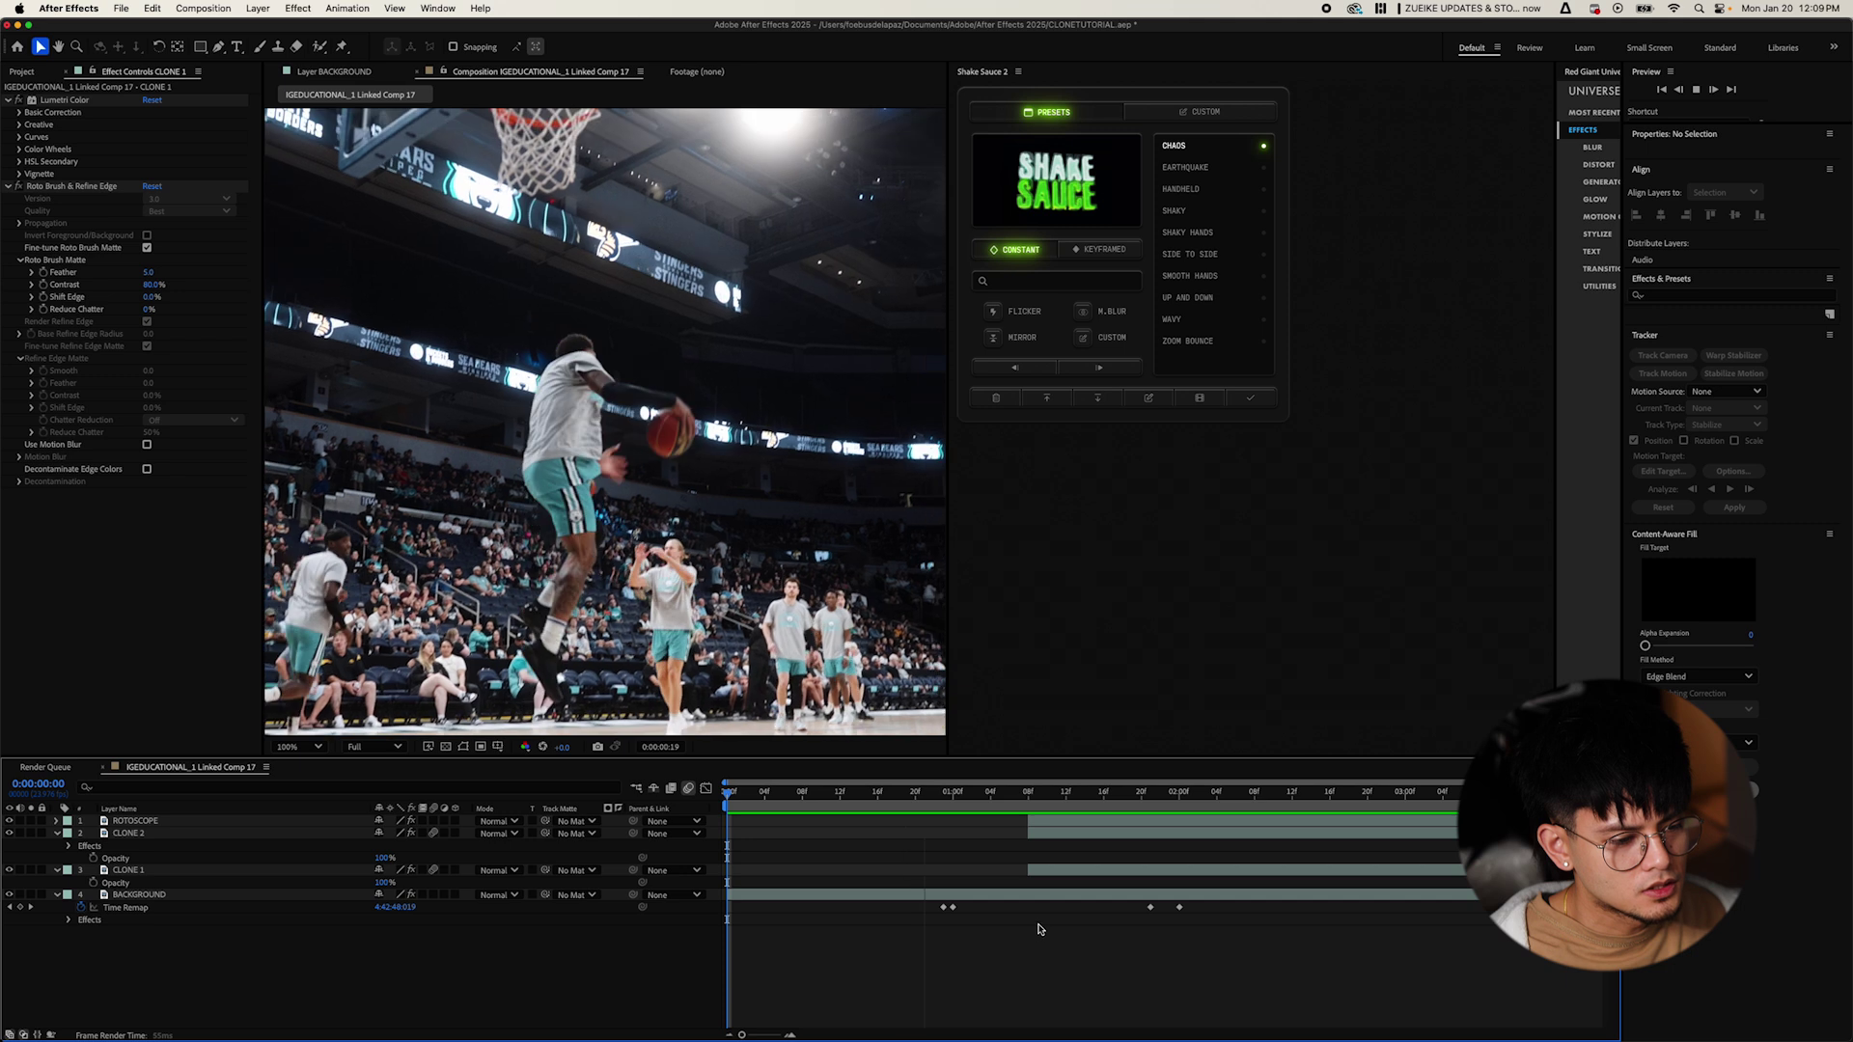
Set the opacity of the CLONE 2 and CLONE 1 layers to 50%, judging it at 0:00:01:20.
left_click(995, 795)
left_click_drag(999, 804, 1142, 804)
left_click(1079, 834)
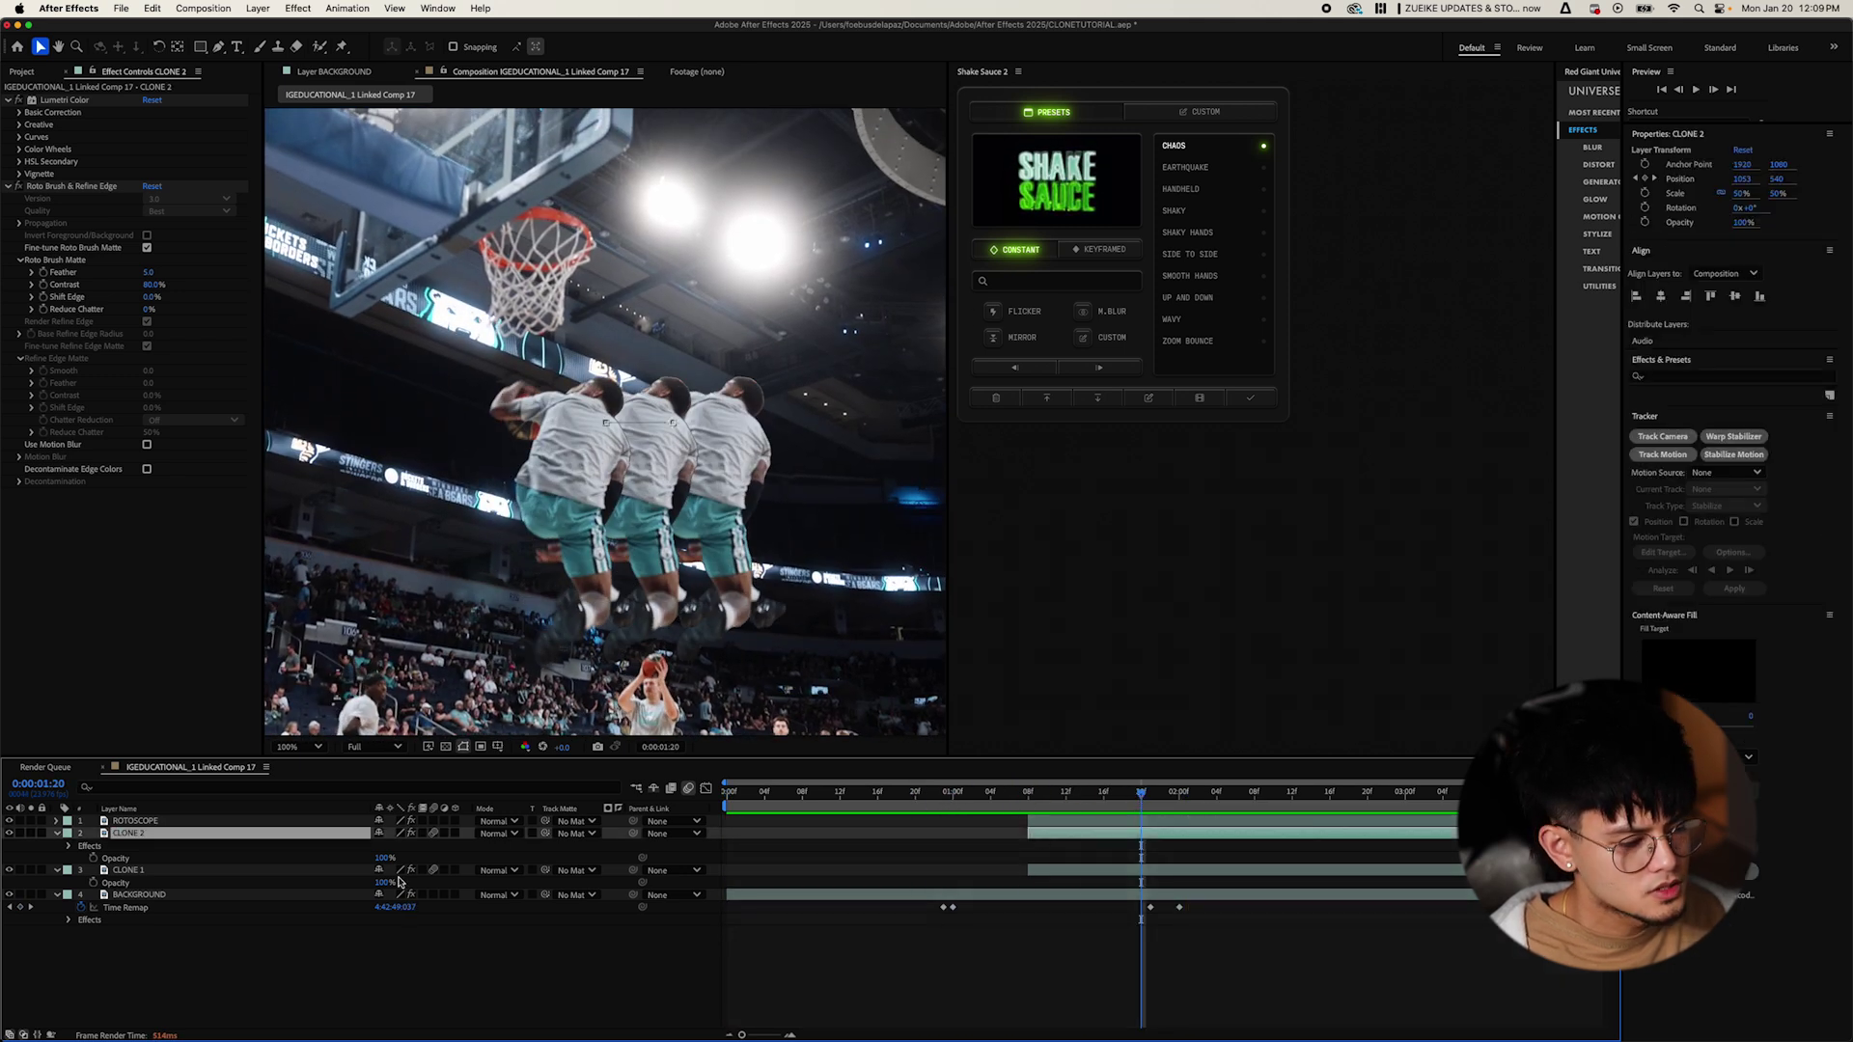
left_click(135, 872, "shift")
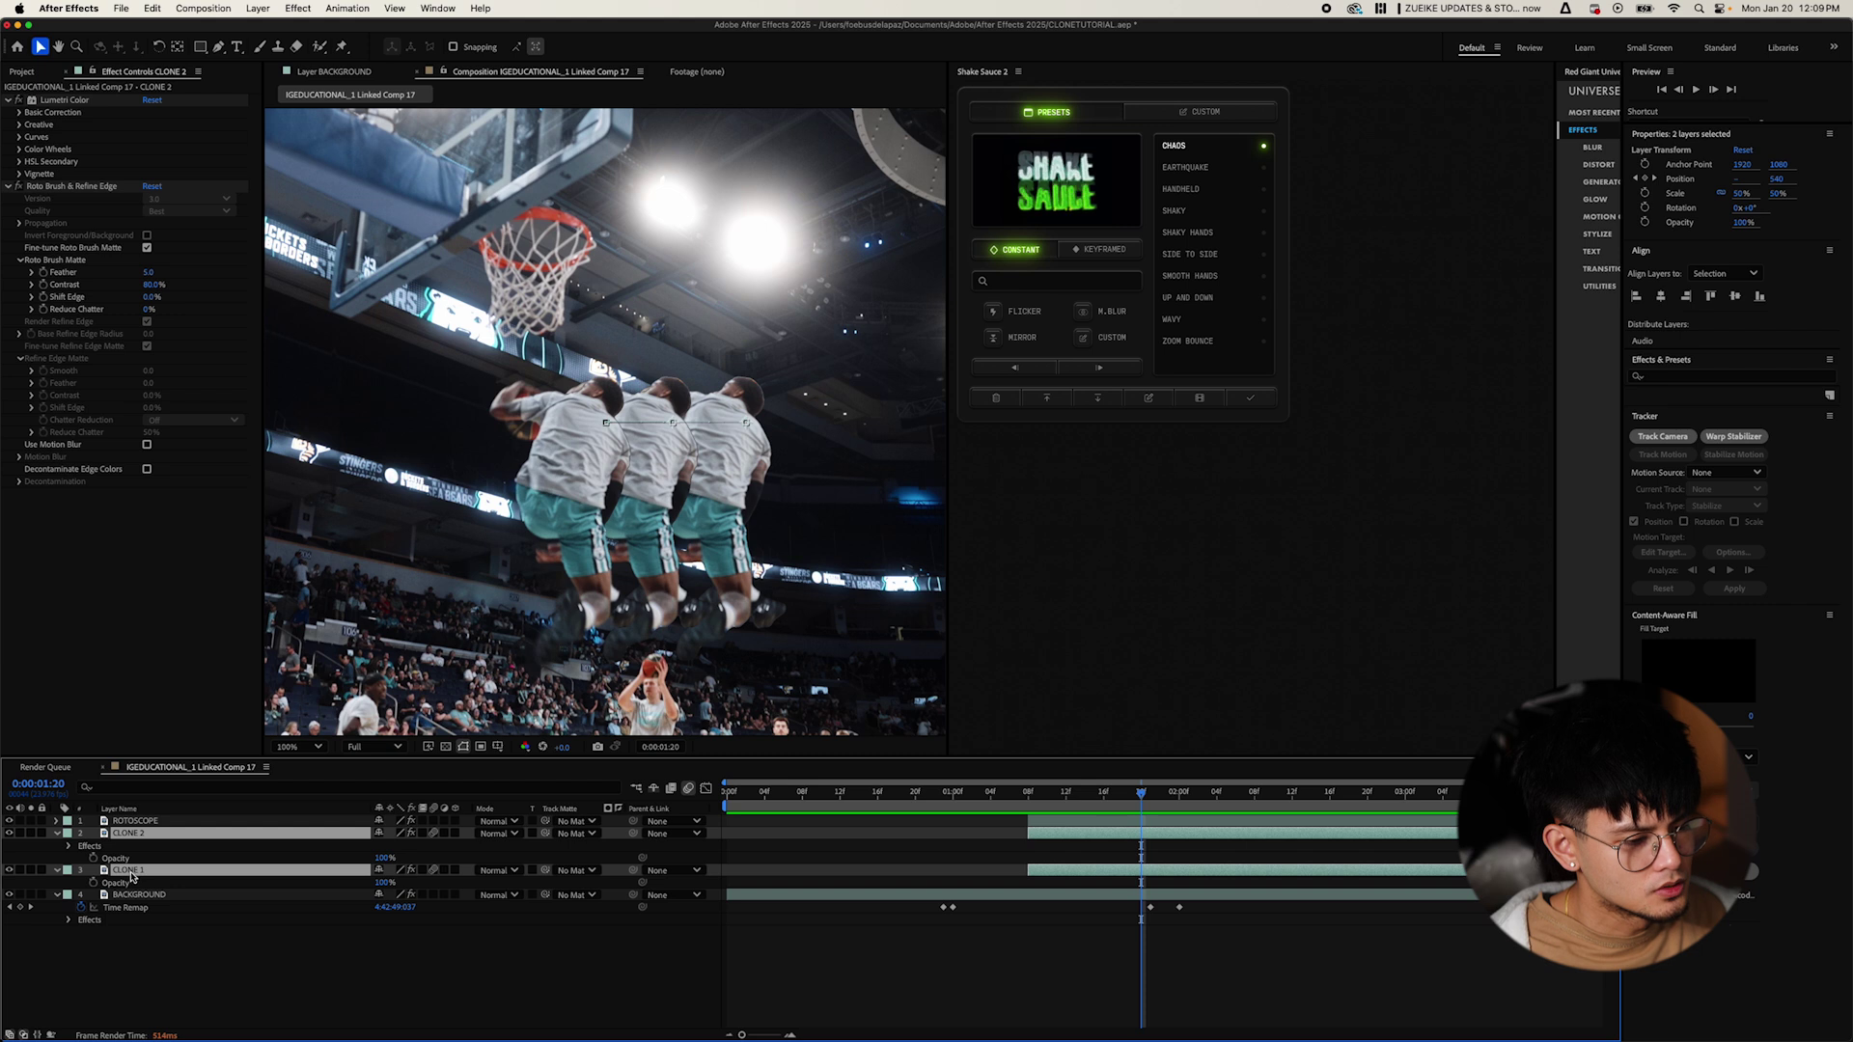
key("t")
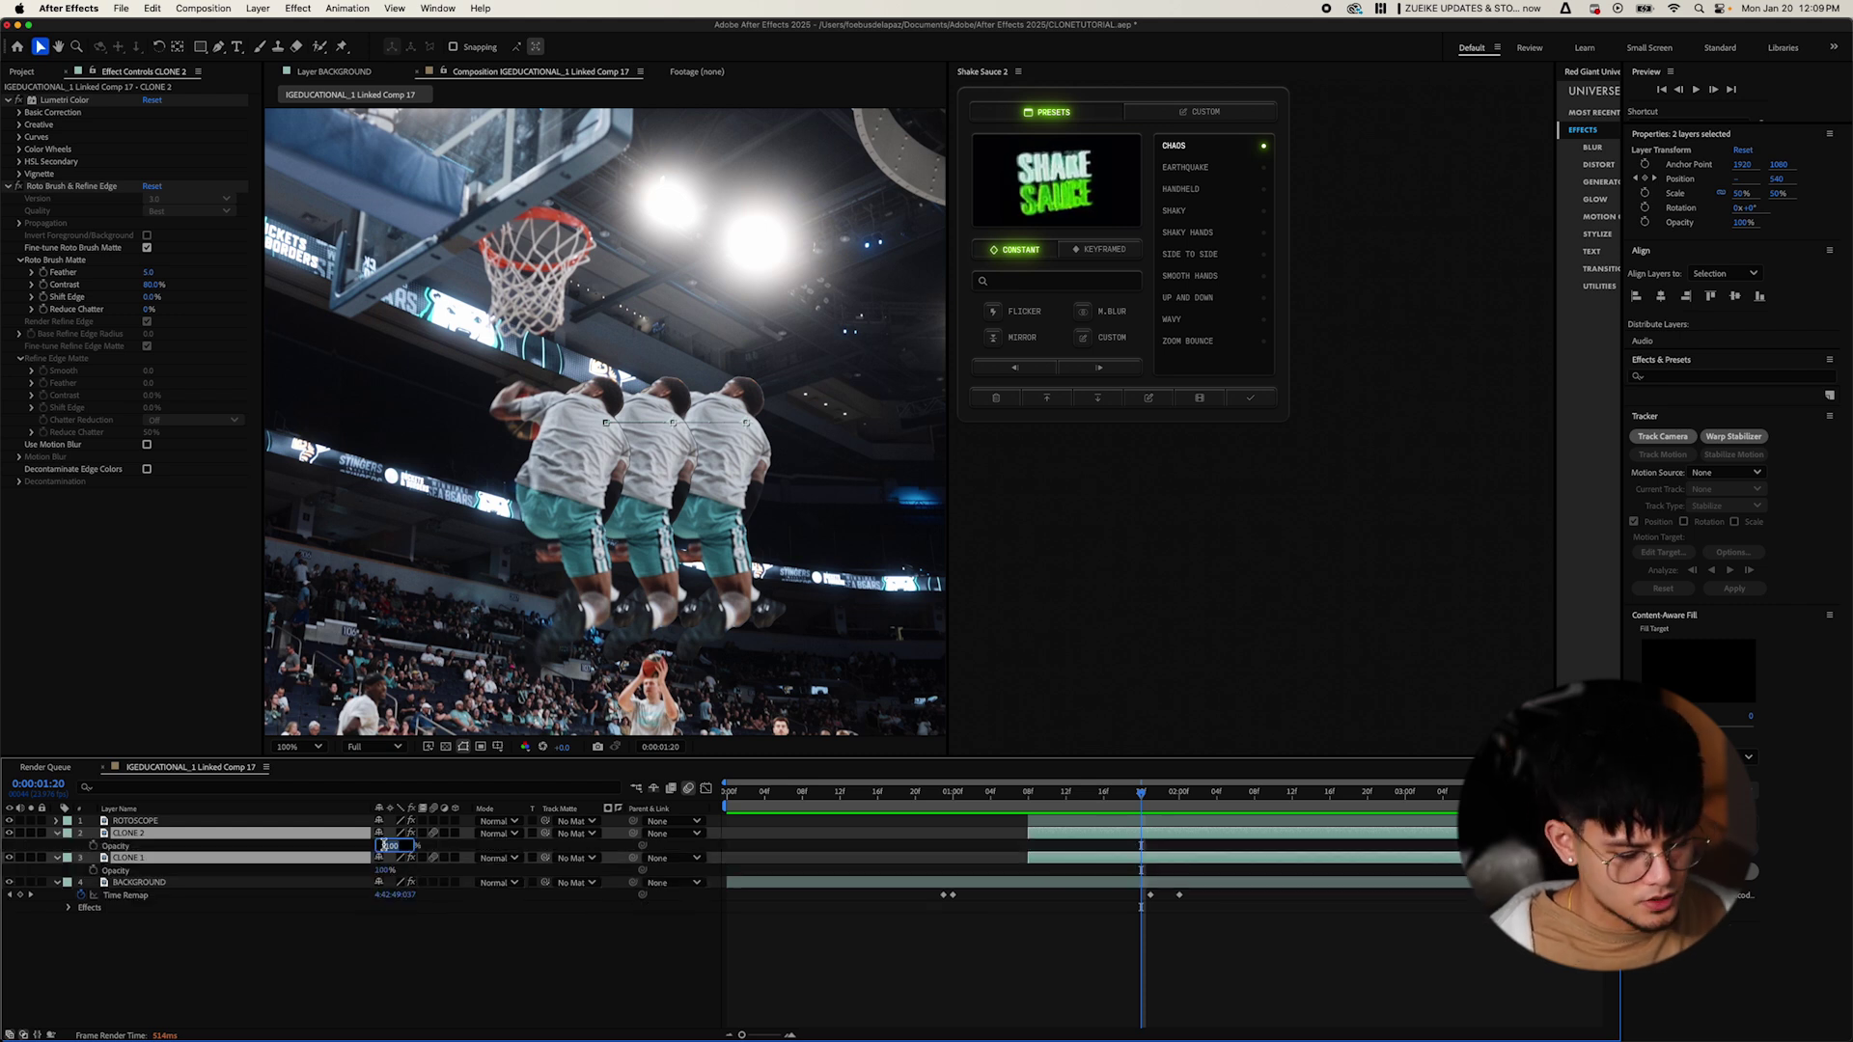
type("50")
key("Return")
left_click(541, 950)
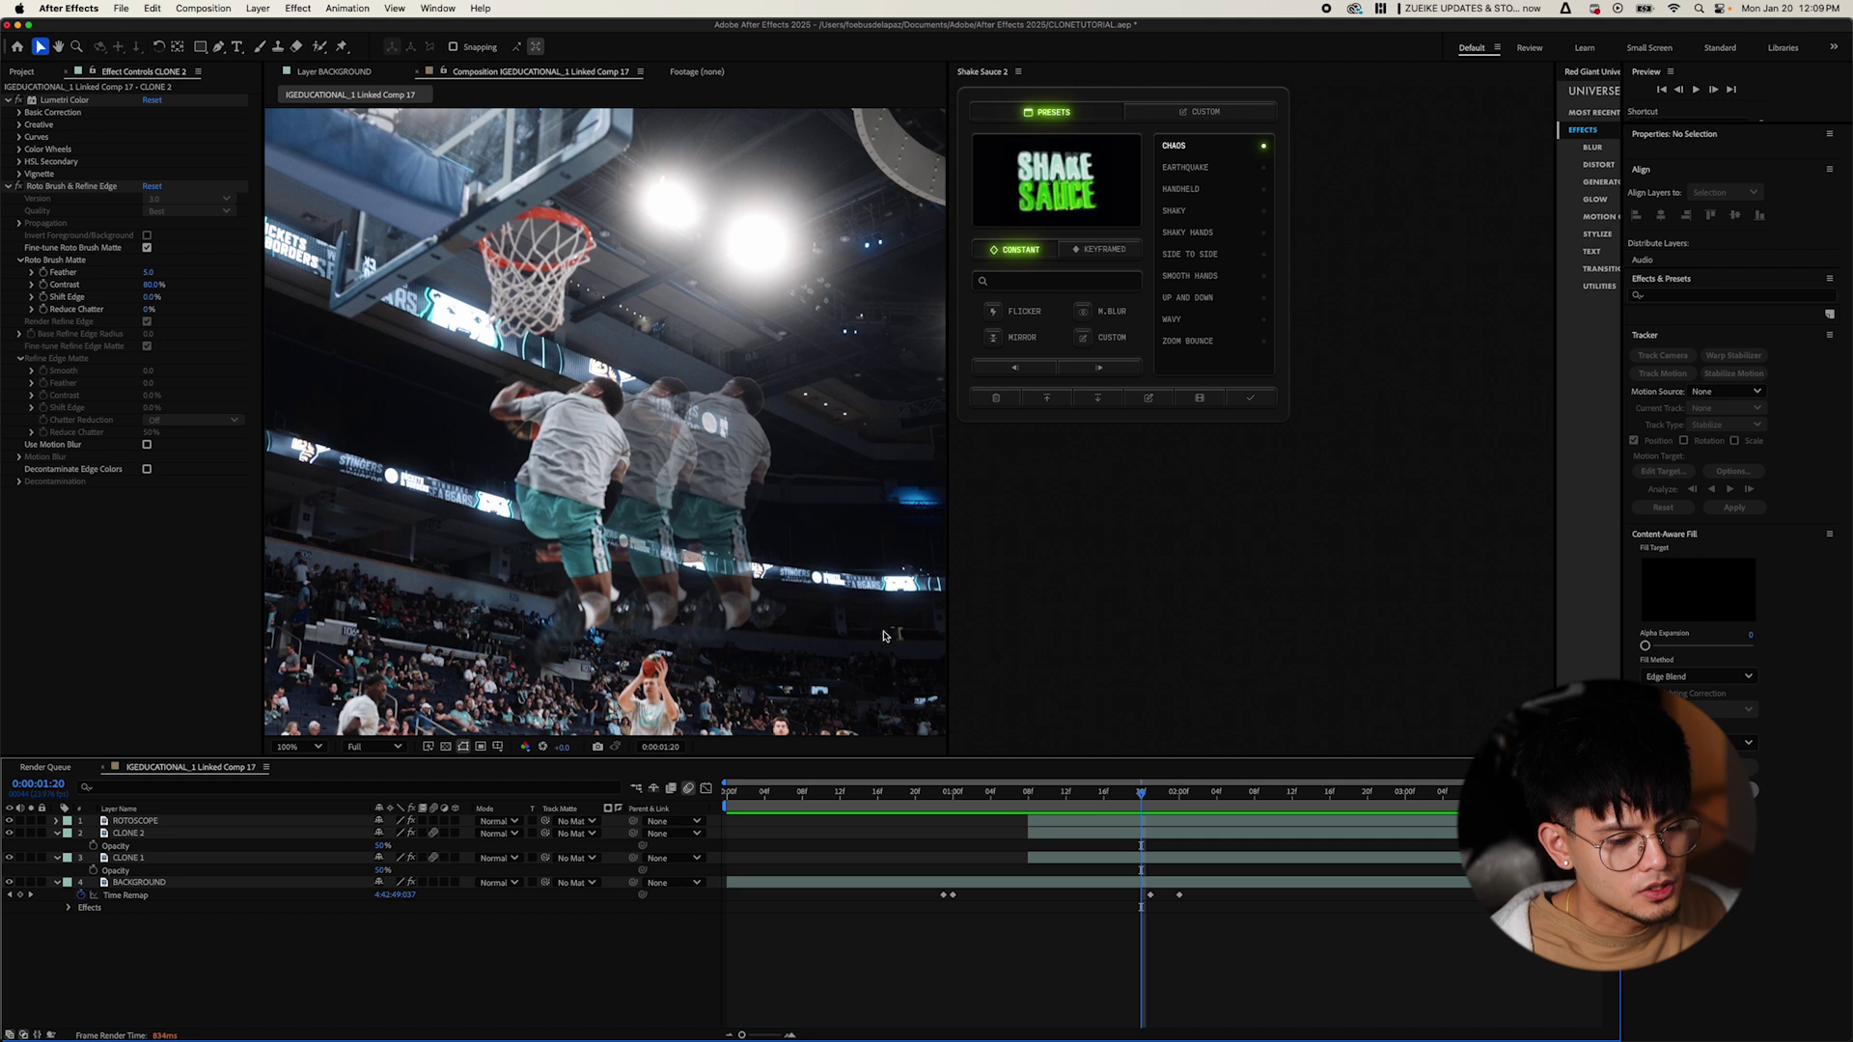
Apply a Gaussian Blur effect to the CLONE 2 layer with Blurriness set to 10.
left_click(125, 834)
key("ctrl+space")
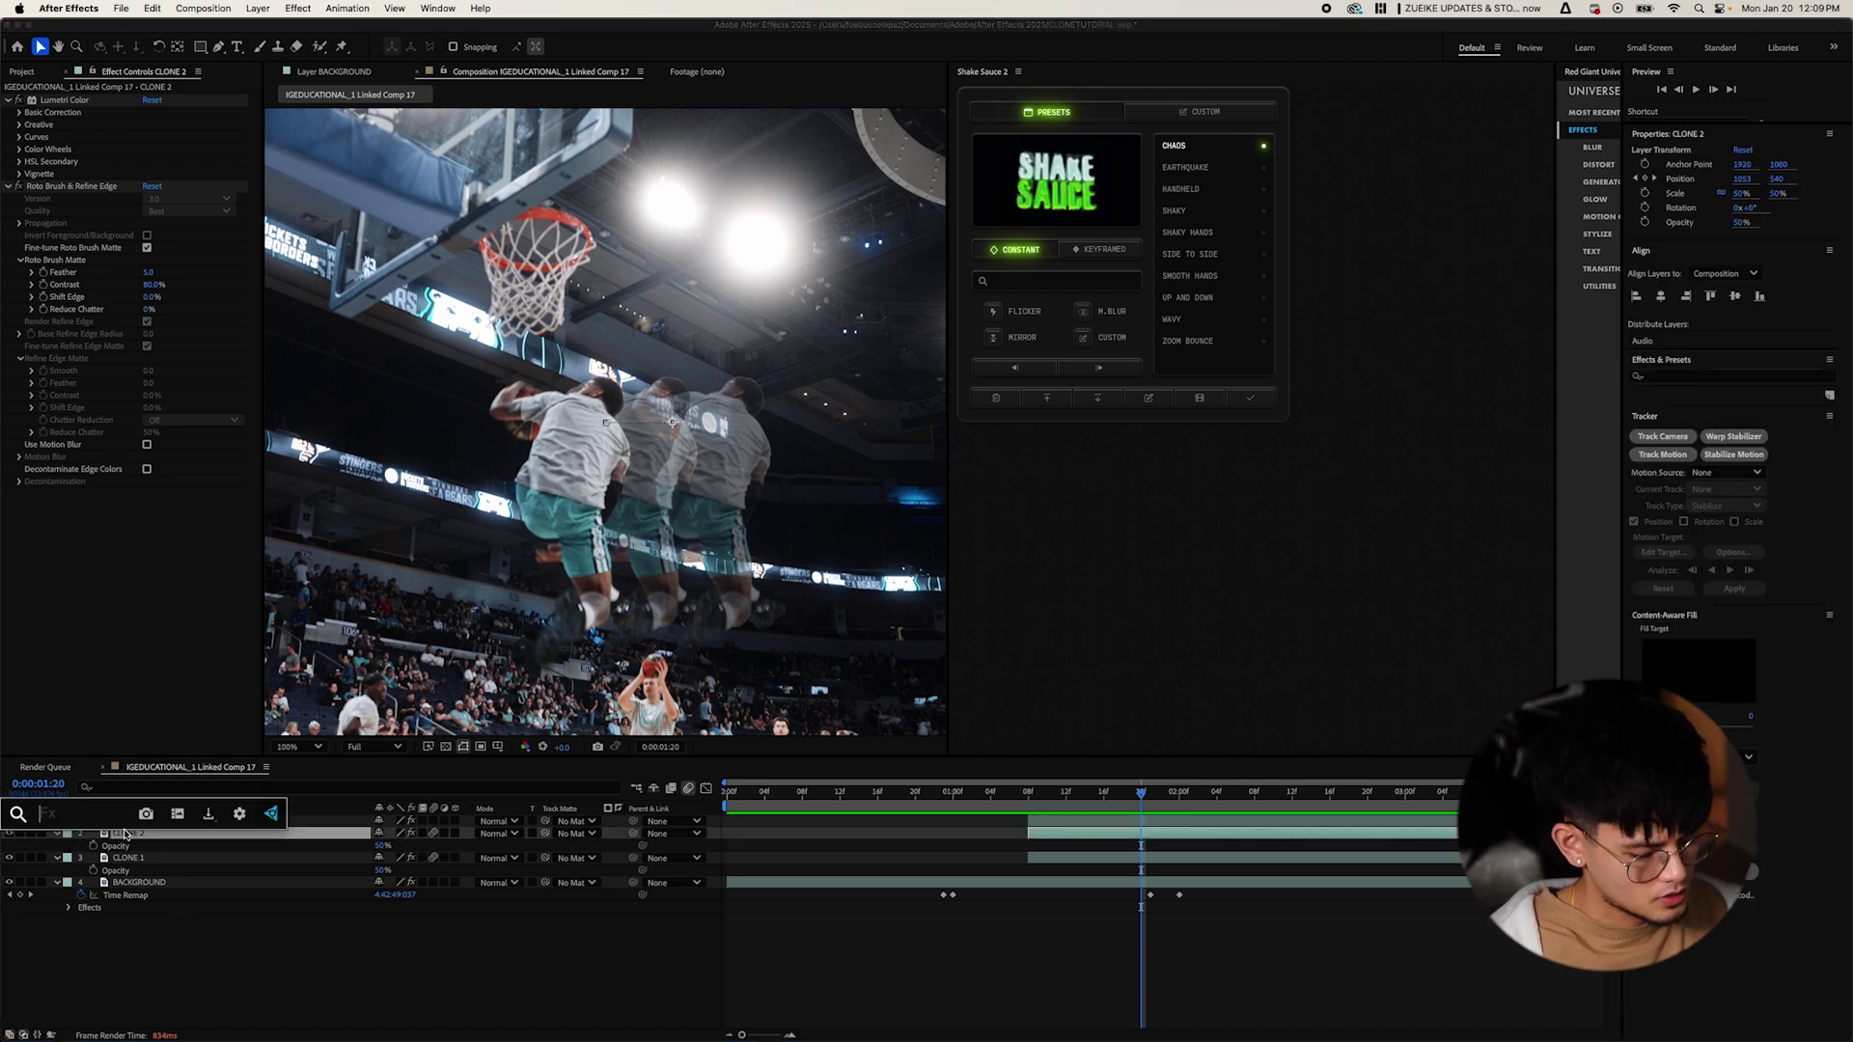
type("gau")
key("Return")
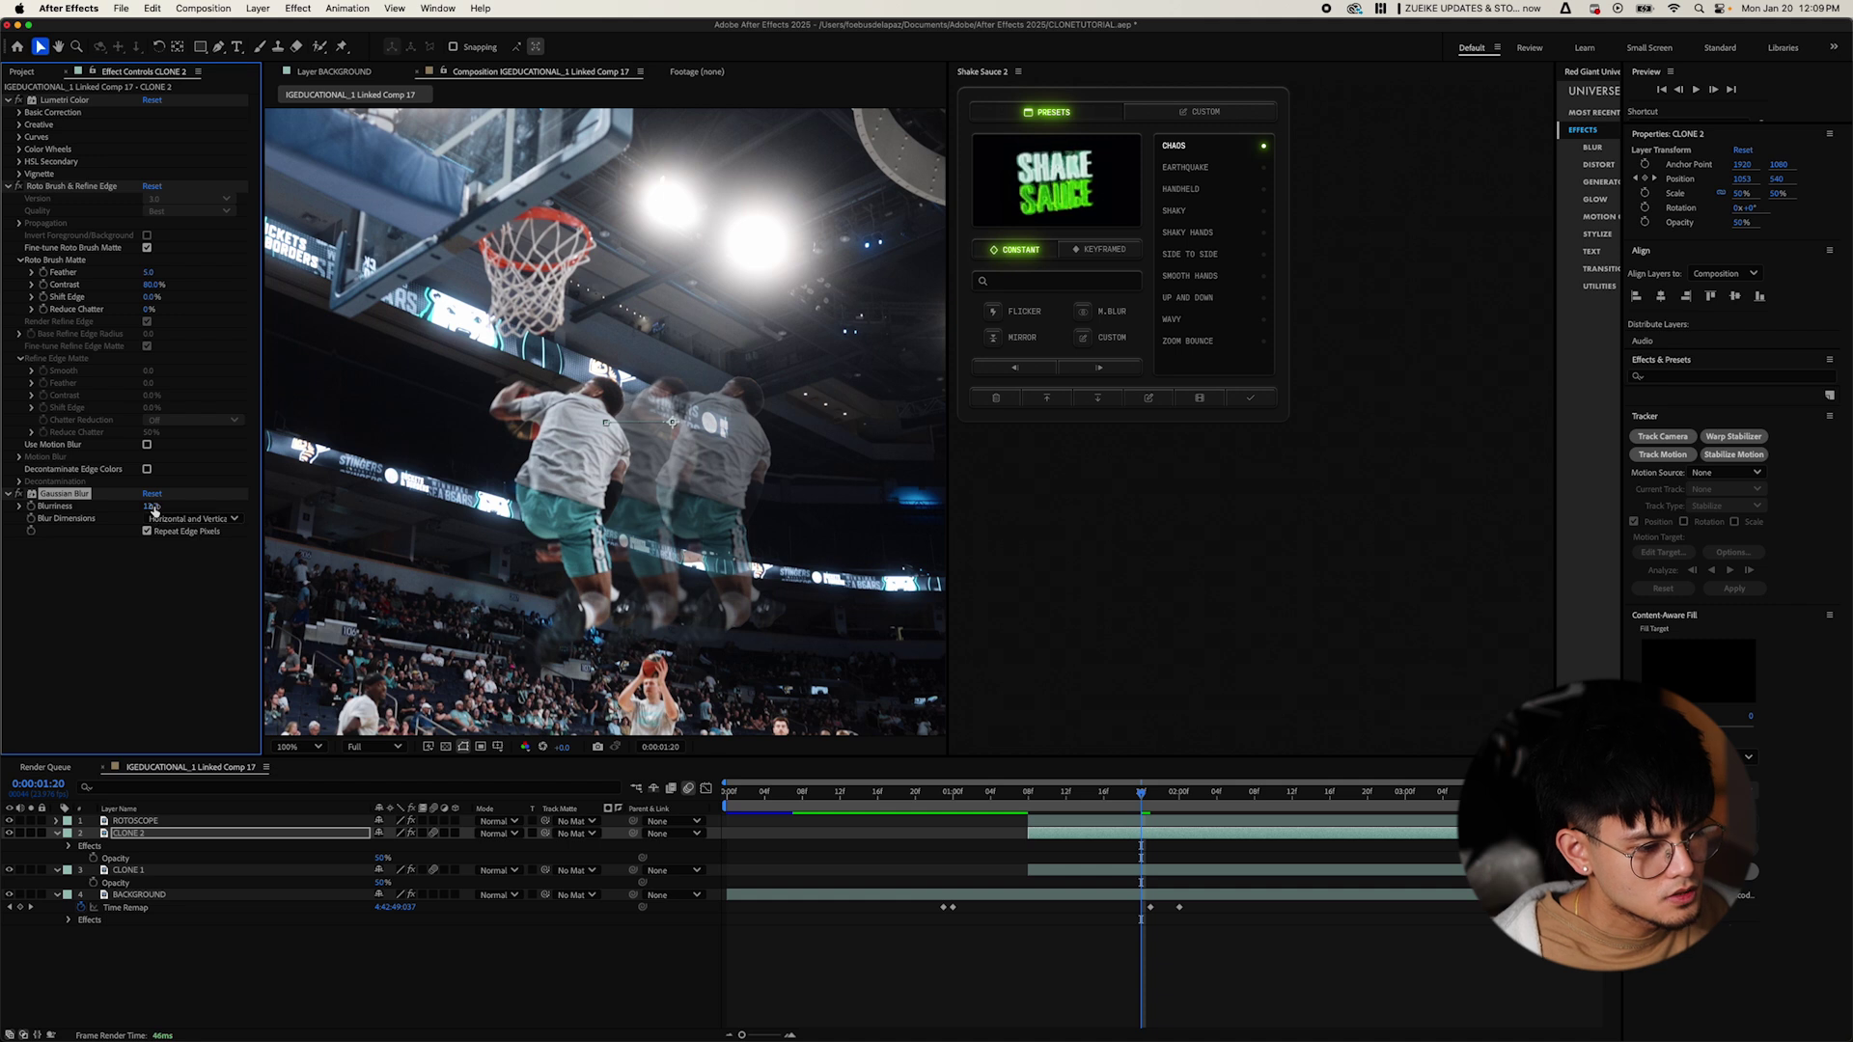
left_click(144, 600)
Copy the Gaussian Blur effect from CLONE 2 onto the CLONE 1 layer.
left_click(42, 498)
key("super+c")
left_click(454, 871)
key("super+v")
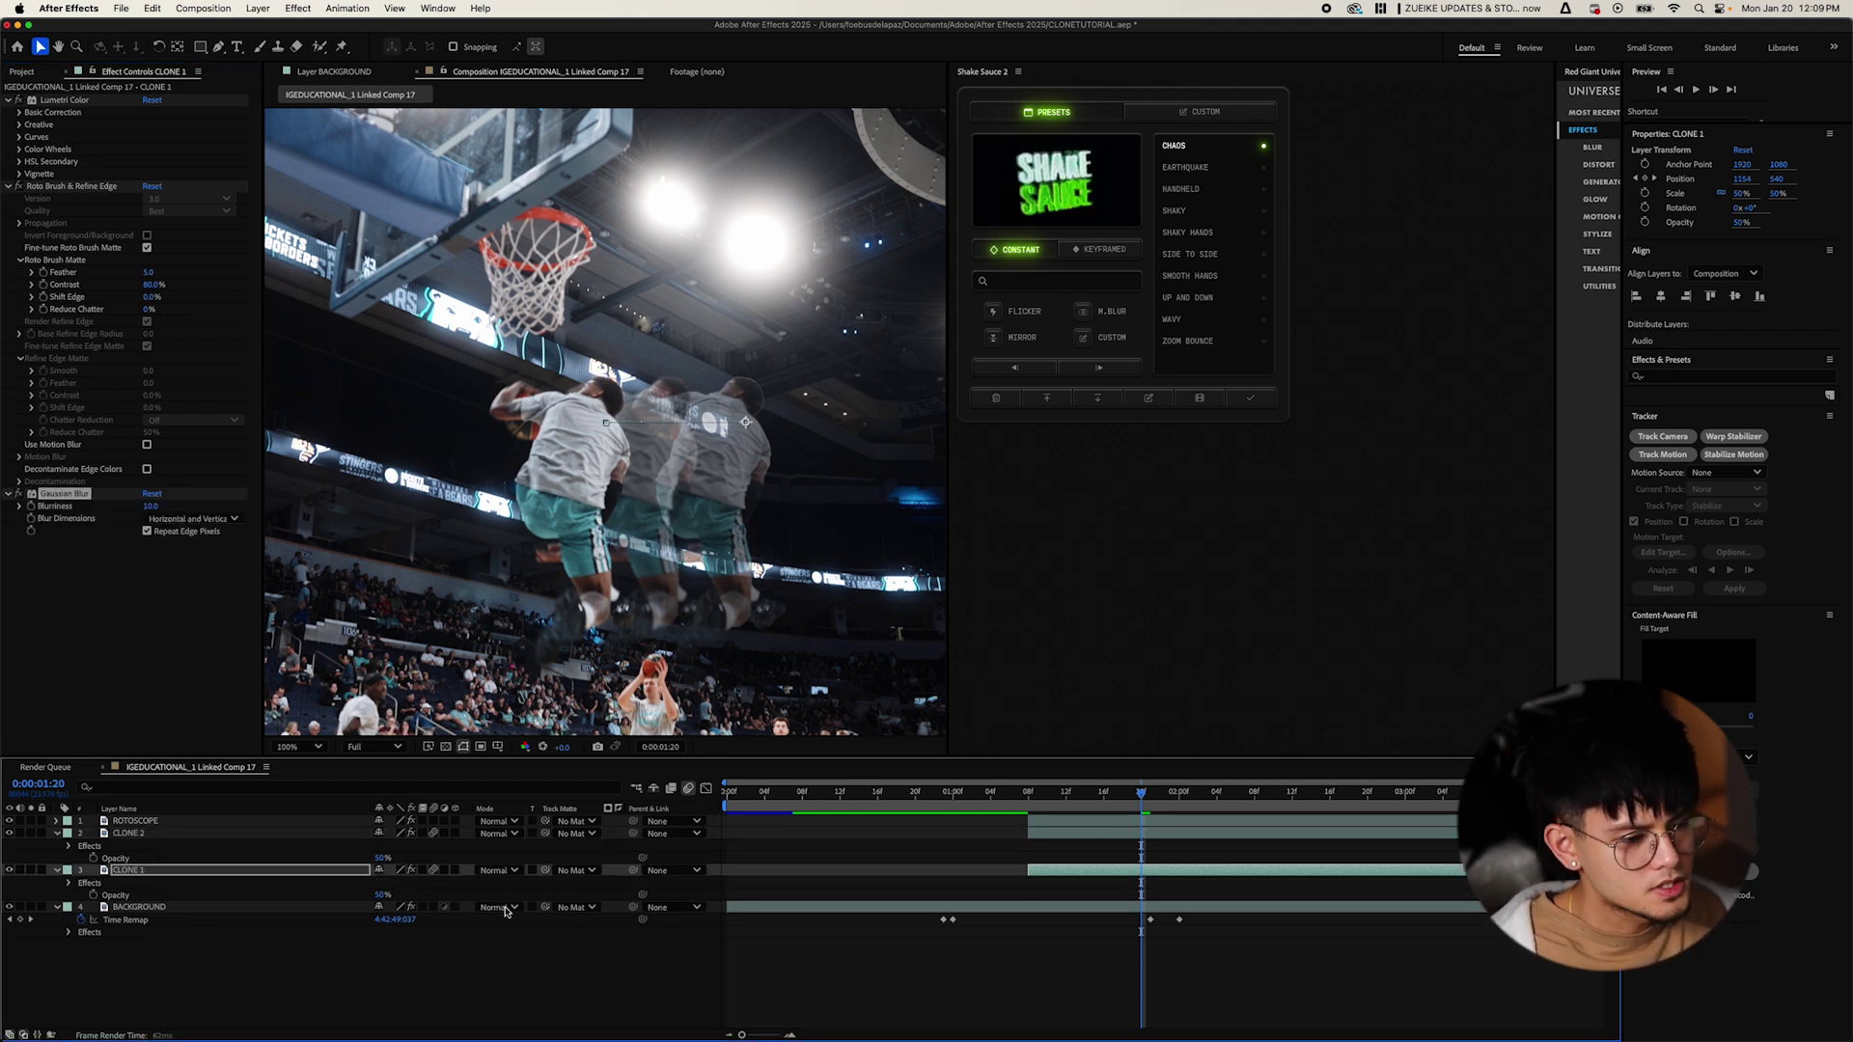
Play back the composition to check how the blurred clones look.
left_click(1061, 1000)
key("space")
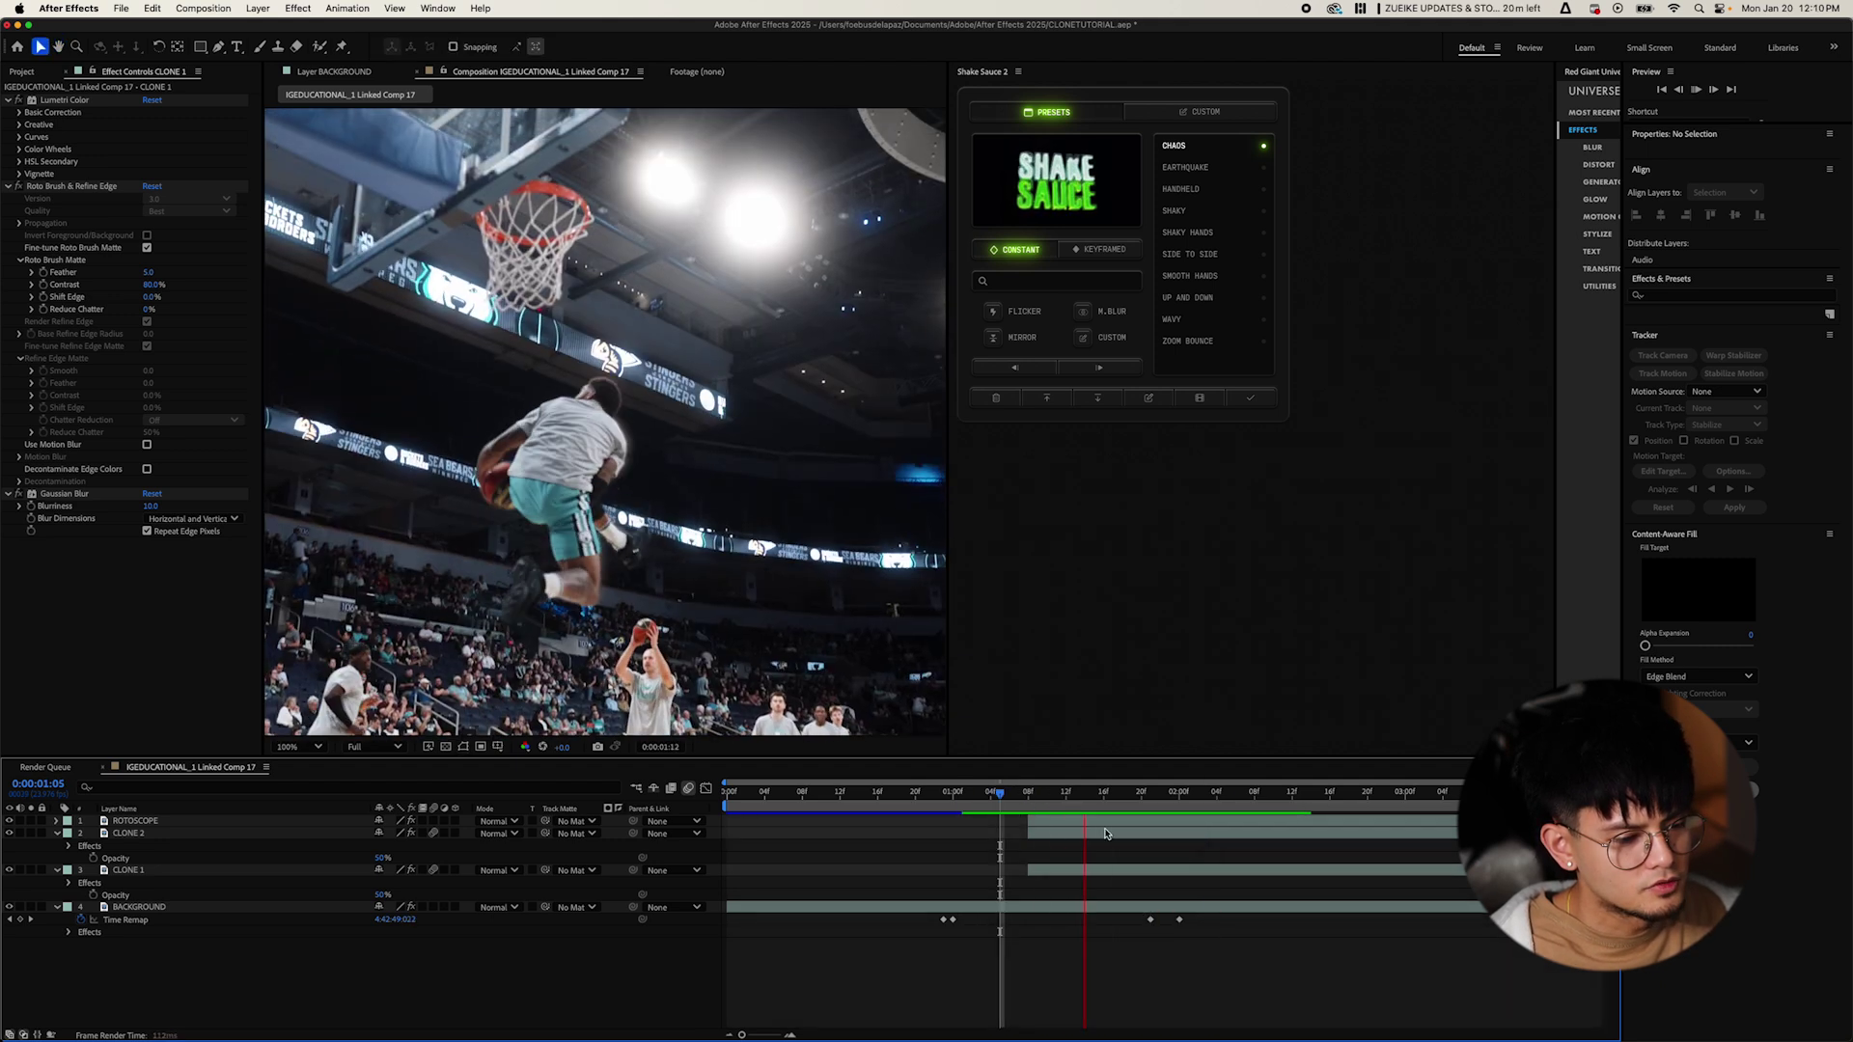
left_click(1068, 801)
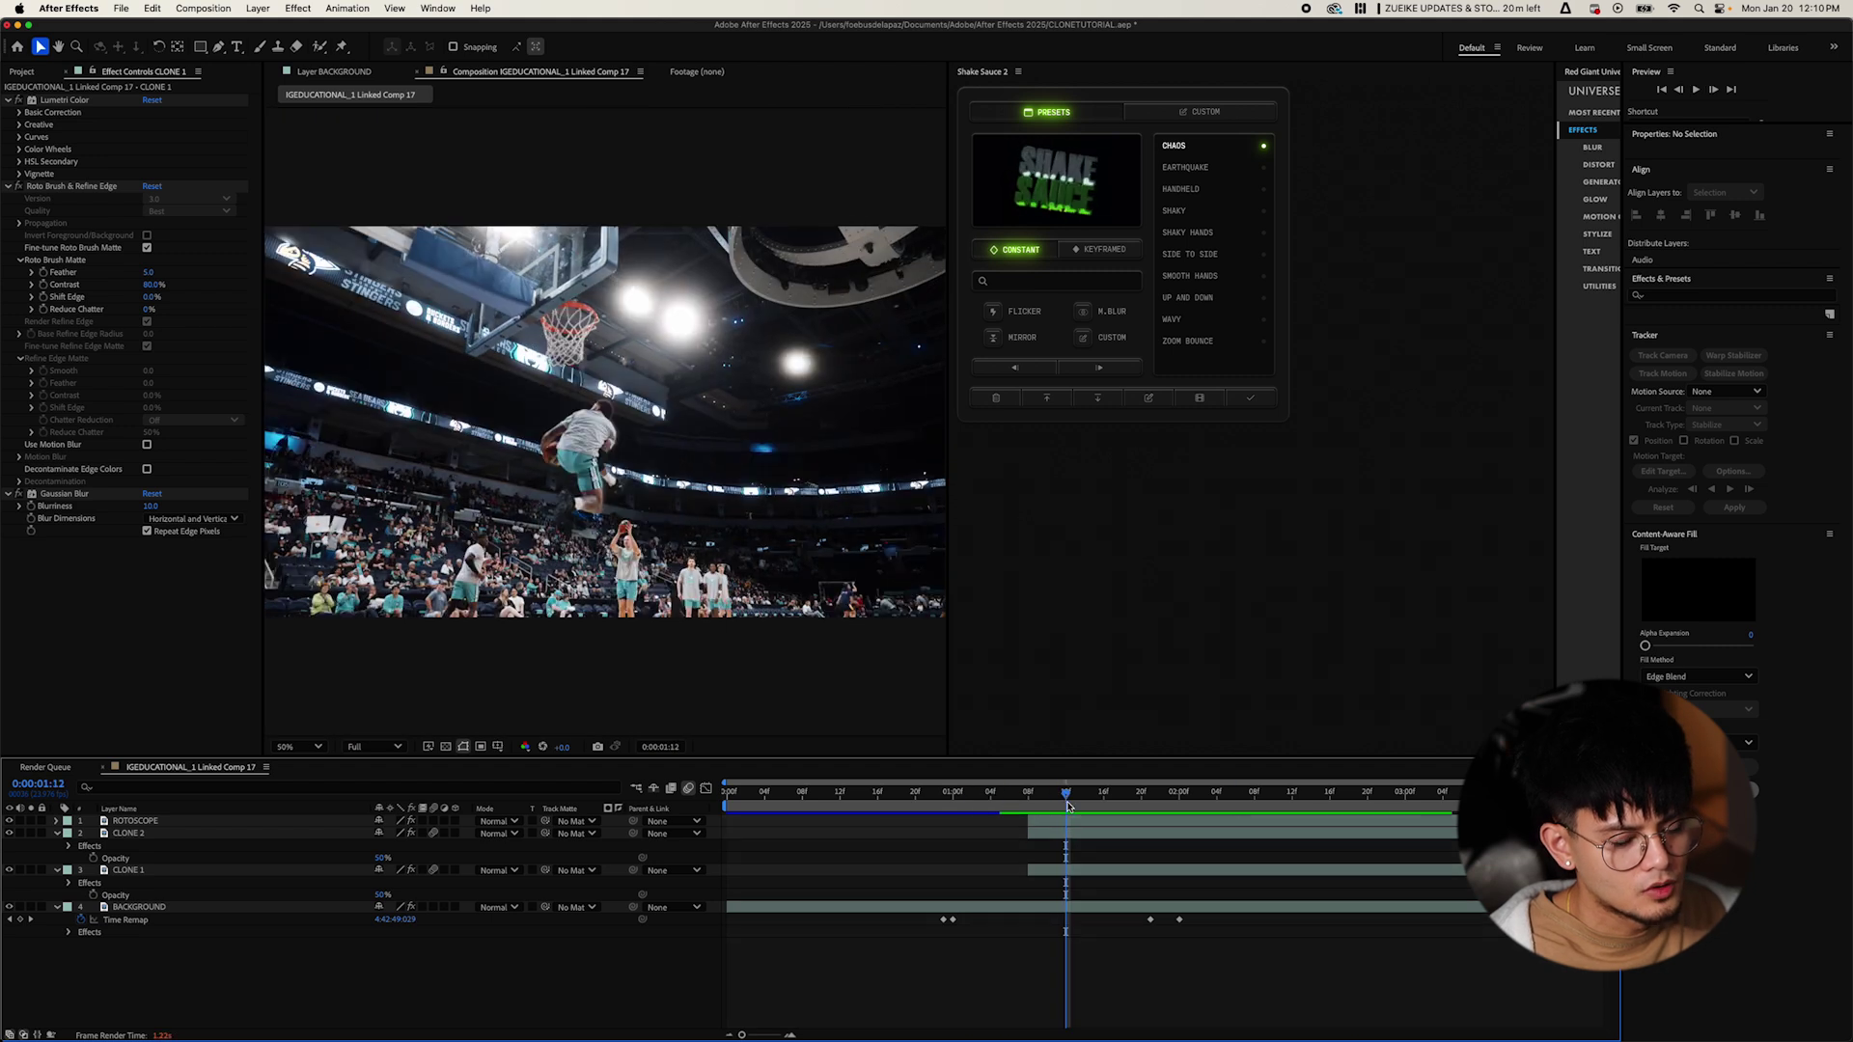
Try adding a Hue/Saturation effect to the BACKGROUND layer at 0:00:01:08.
left_click(1028, 816)
left_click(1047, 909)
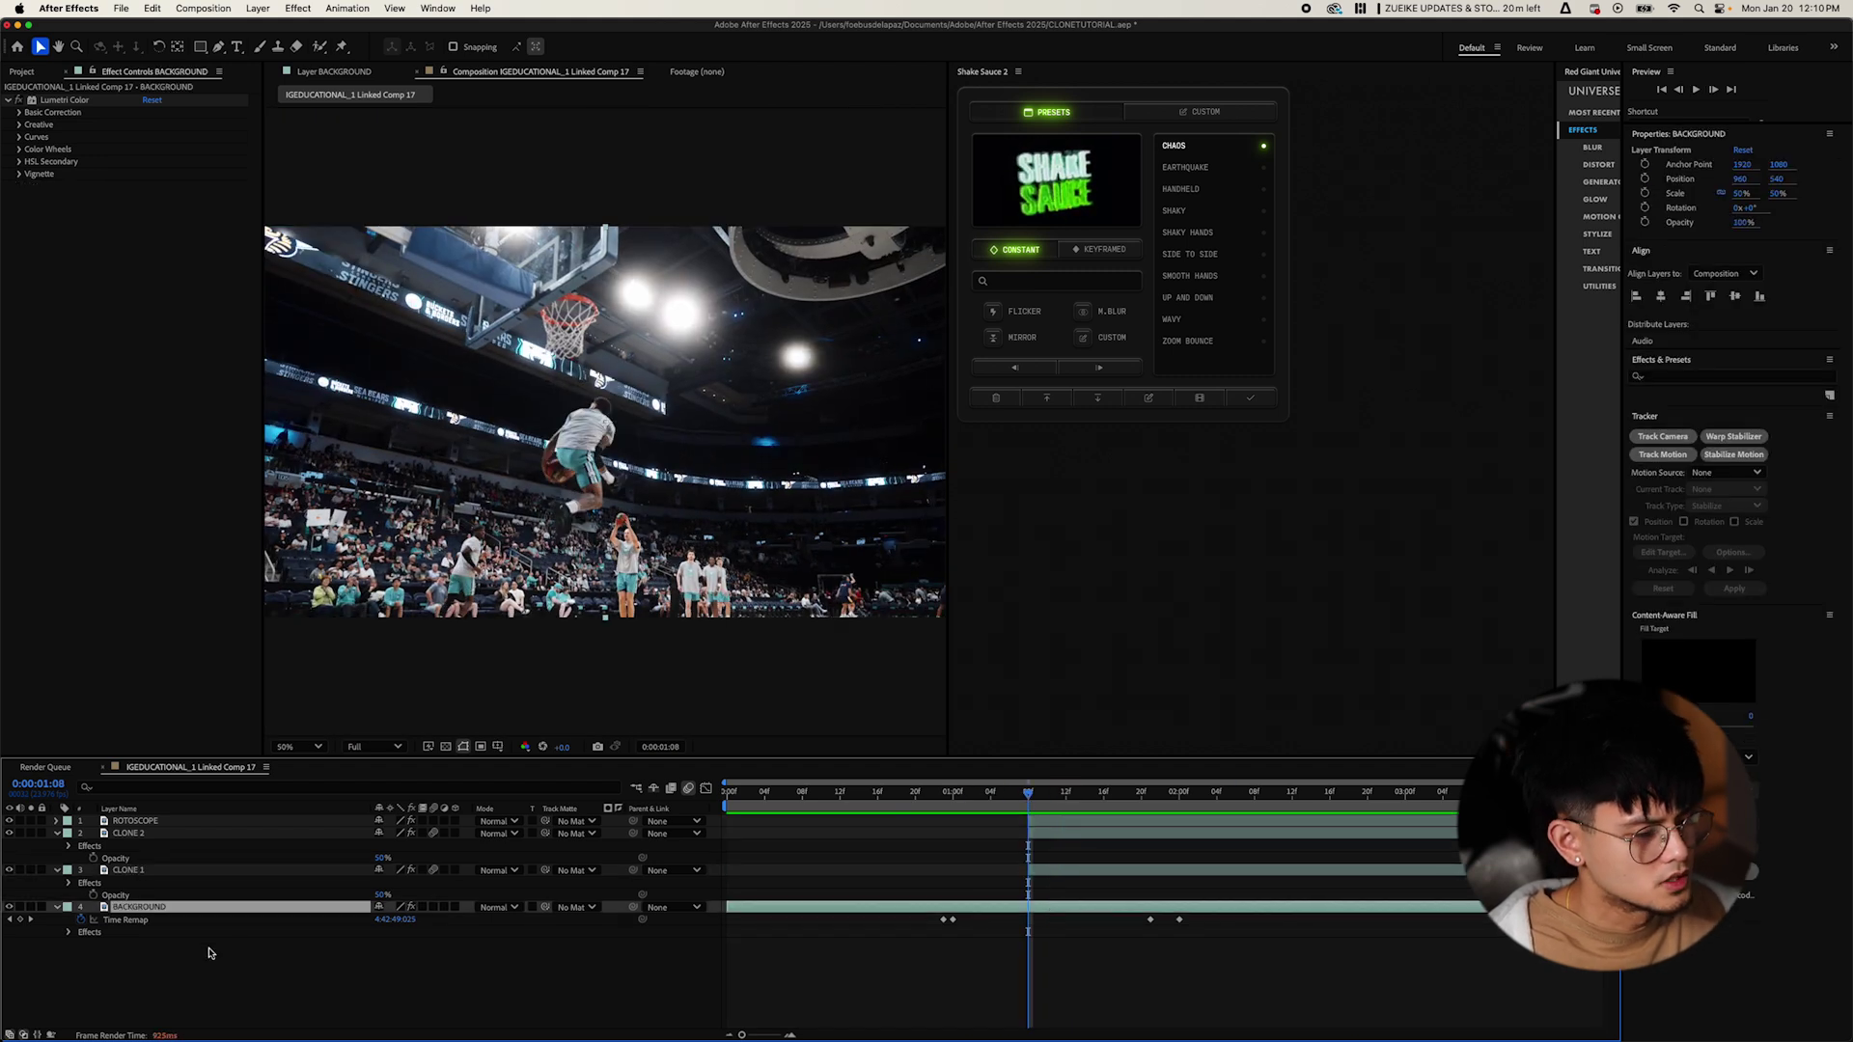
key("ctrl+space")
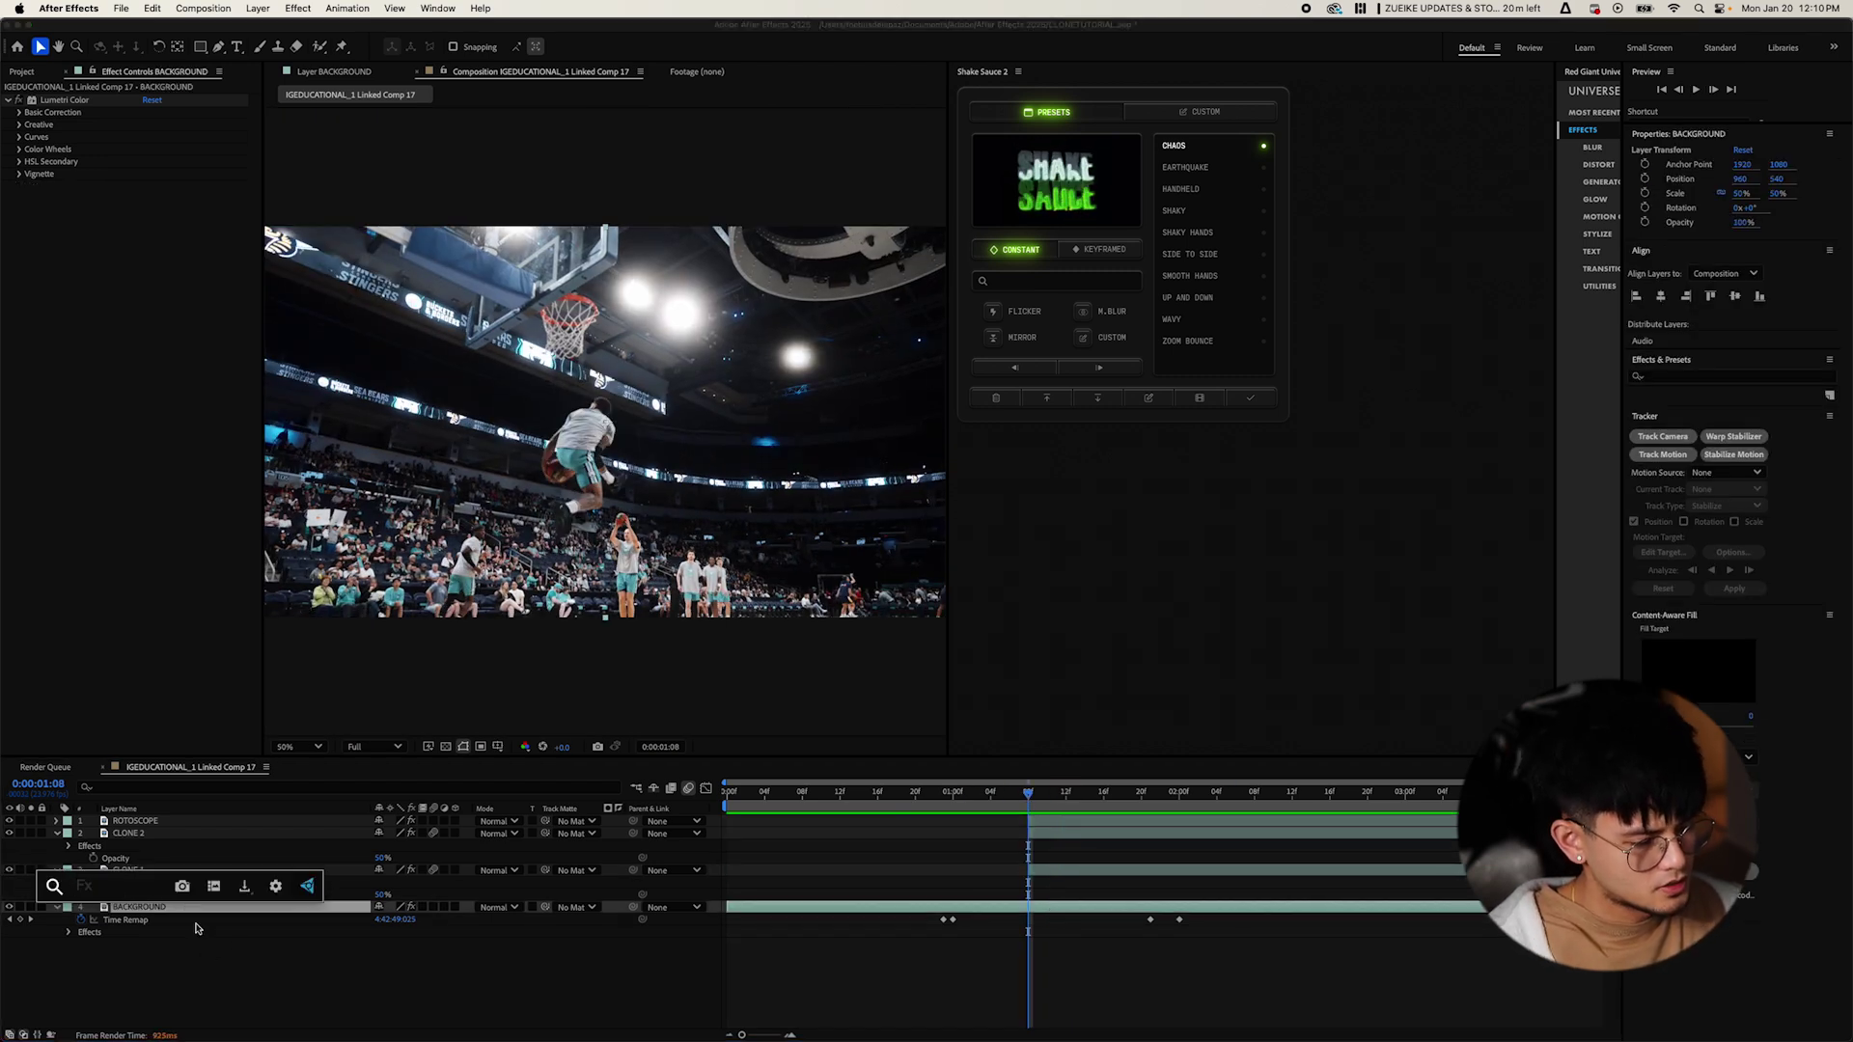
type("hue")
key("Return")
left_click(161, 910)
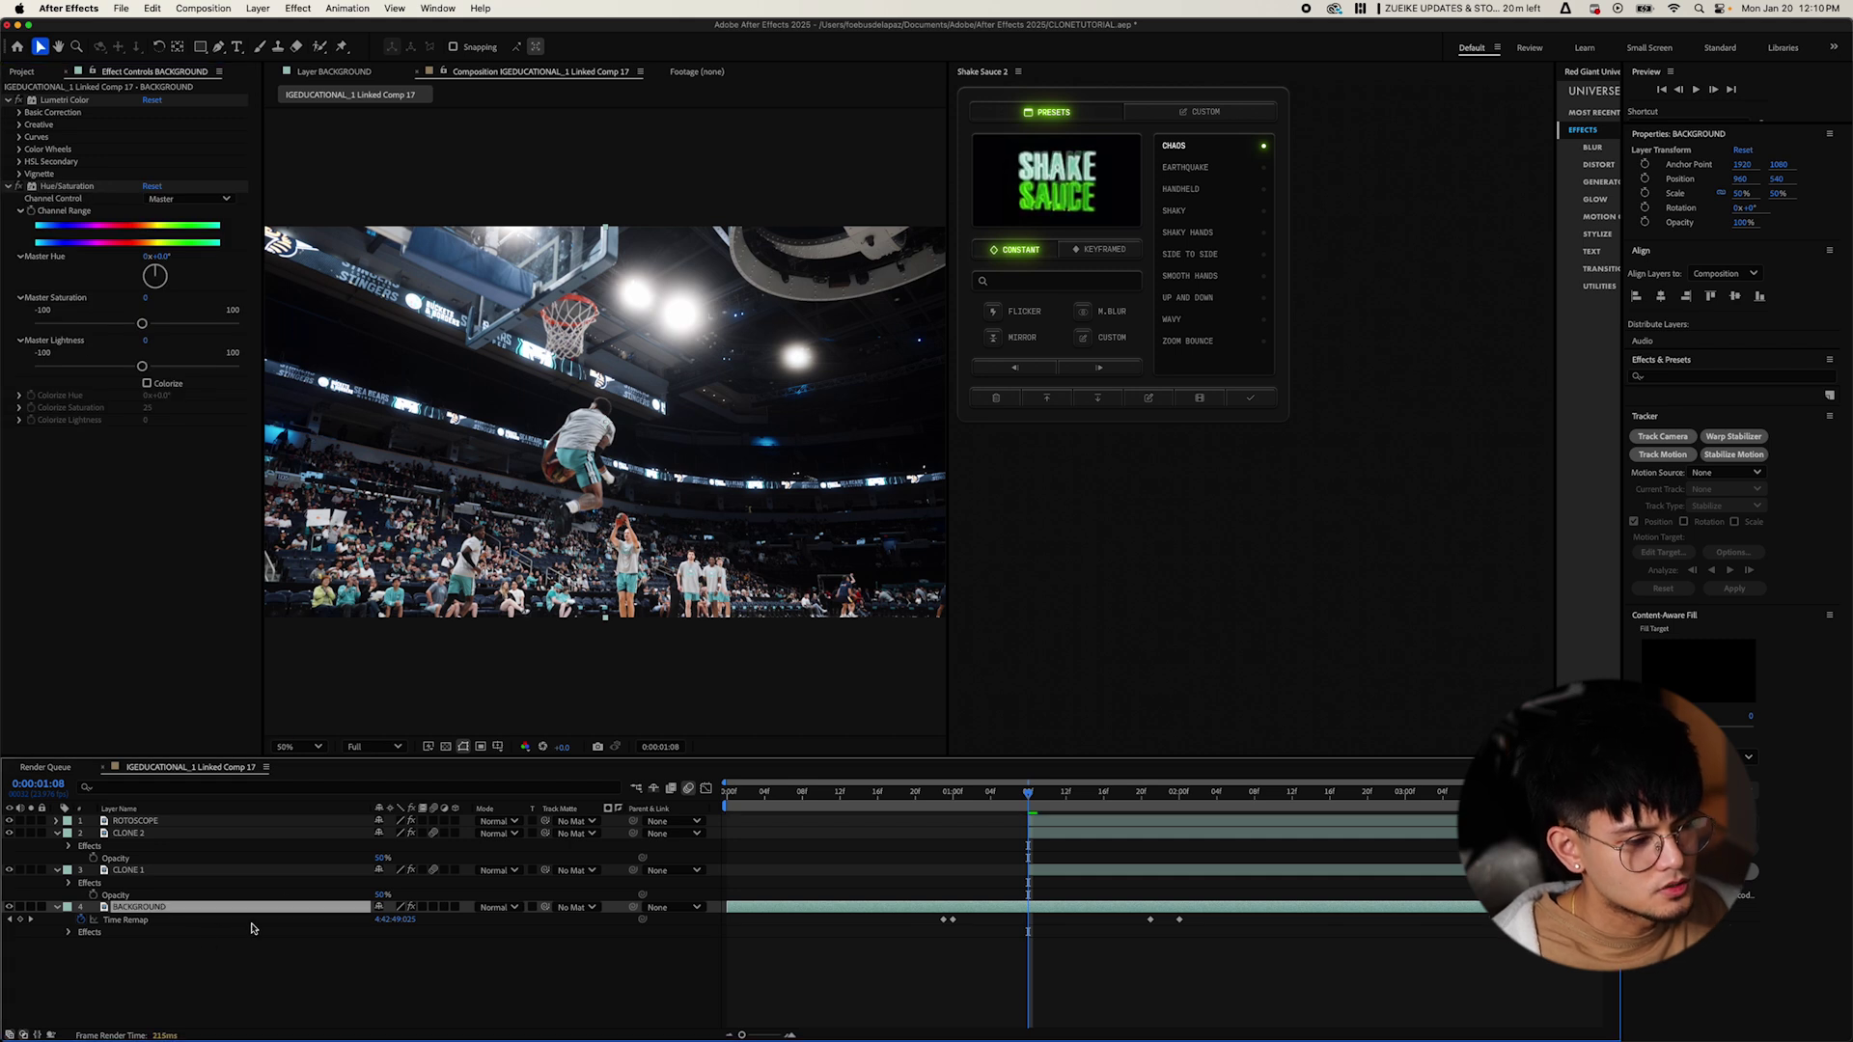
key("super+z")
left_click(196, 909)
left_click(409, 985)
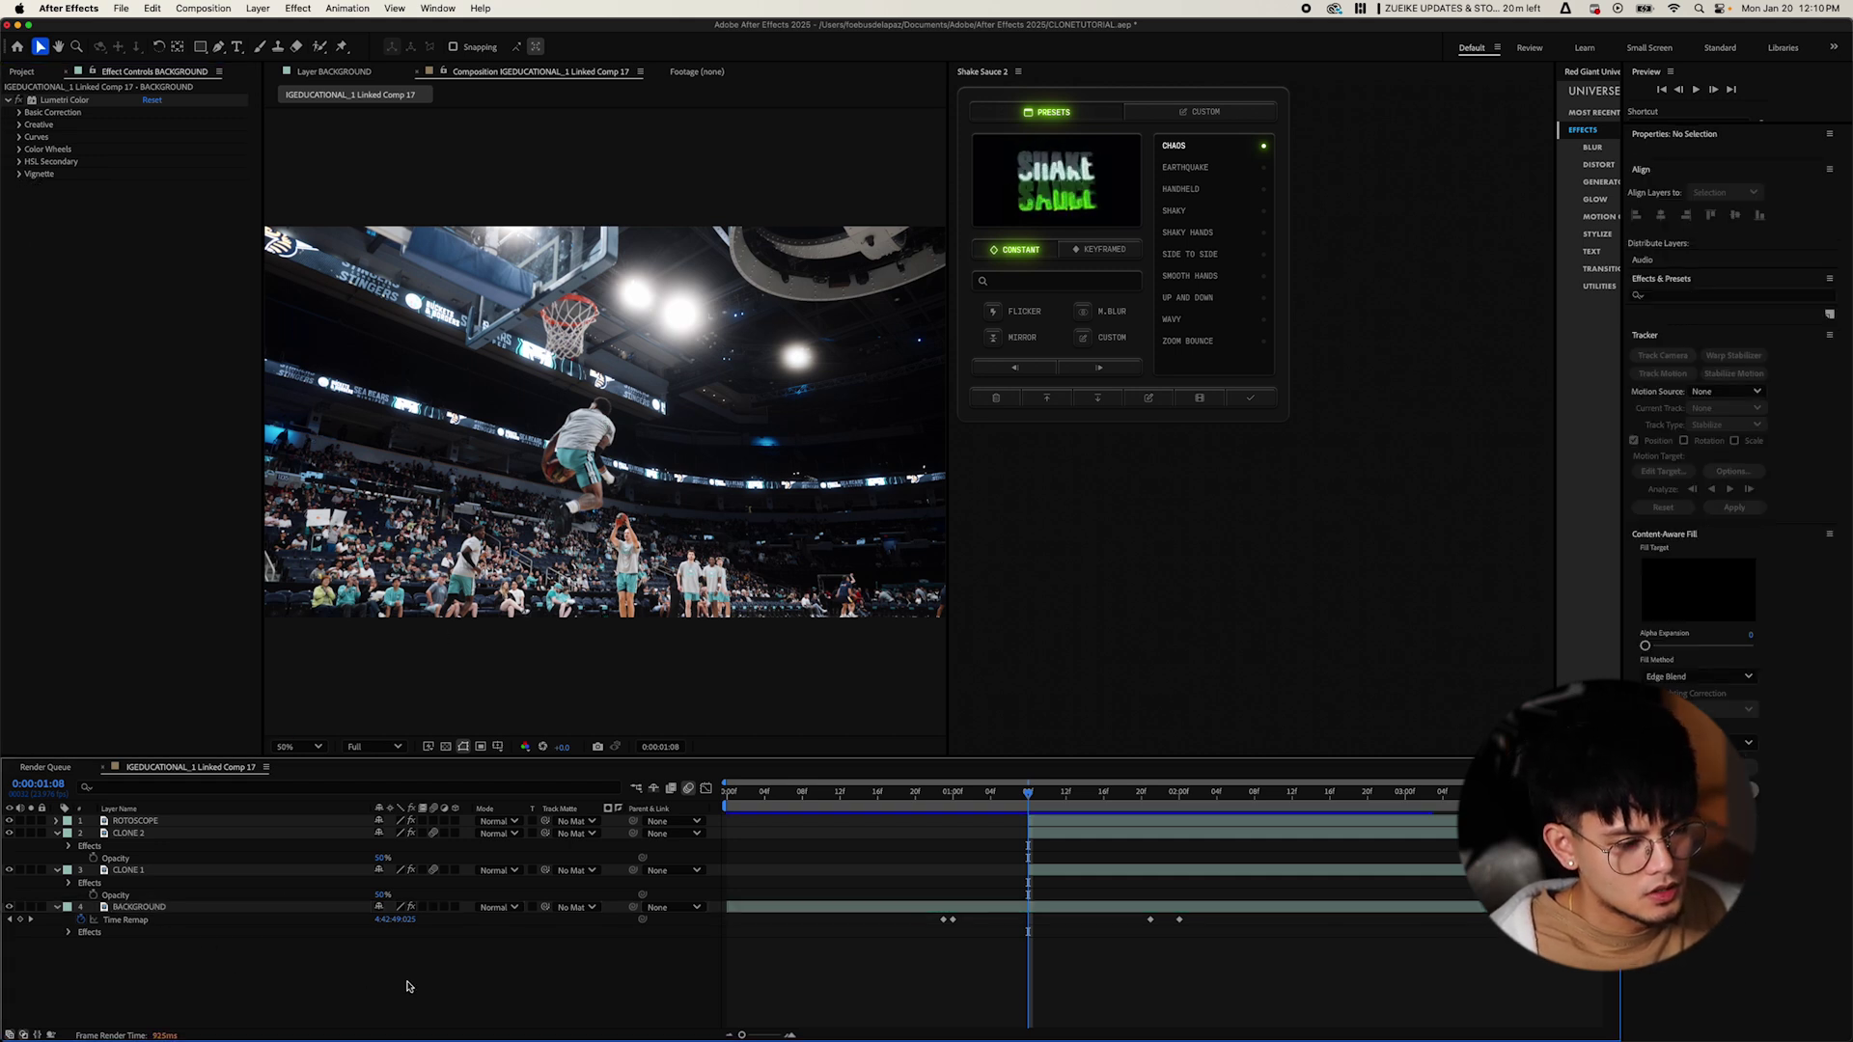
Keyframe the BACKGROUND layer's Lumetri Color Saturation at 100, one frame before 0:00:01:08, and reveal the property in the timeline.
left_click_drag(987, 804, 1028, 805)
left_click(1041, 910)
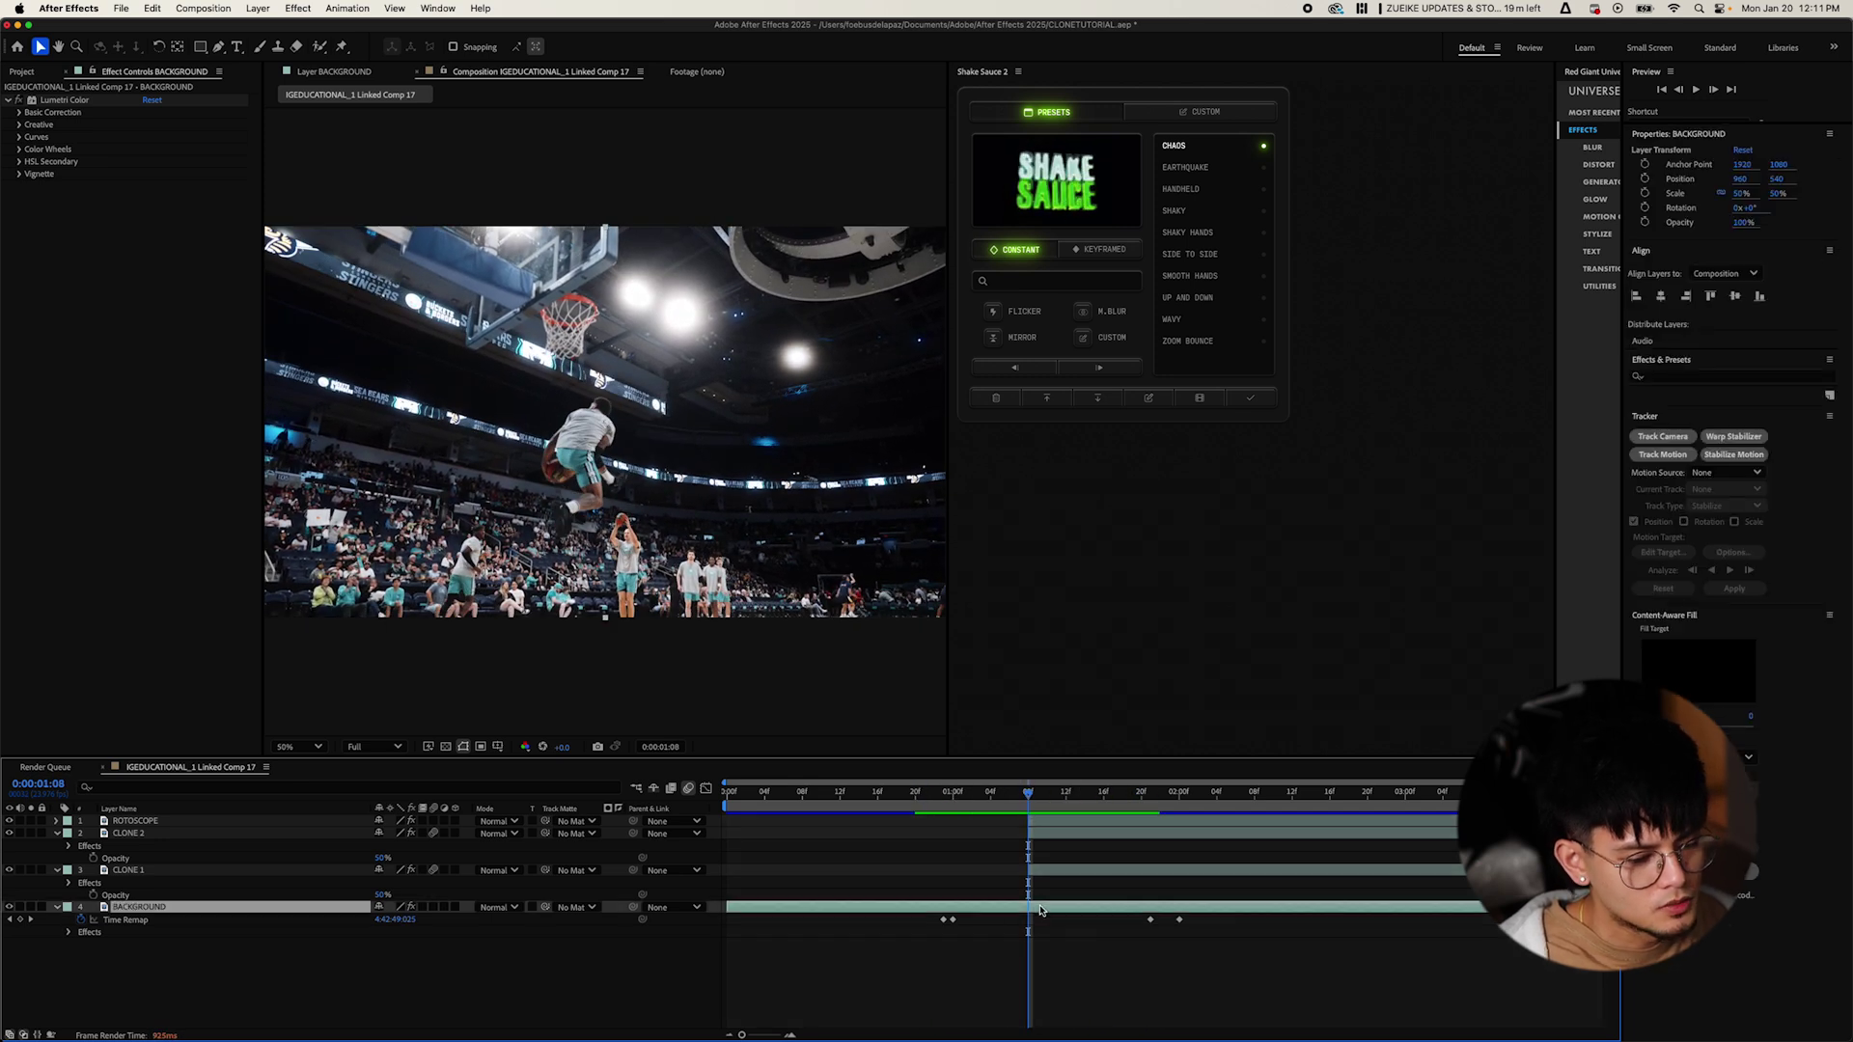
left_click(19, 113)
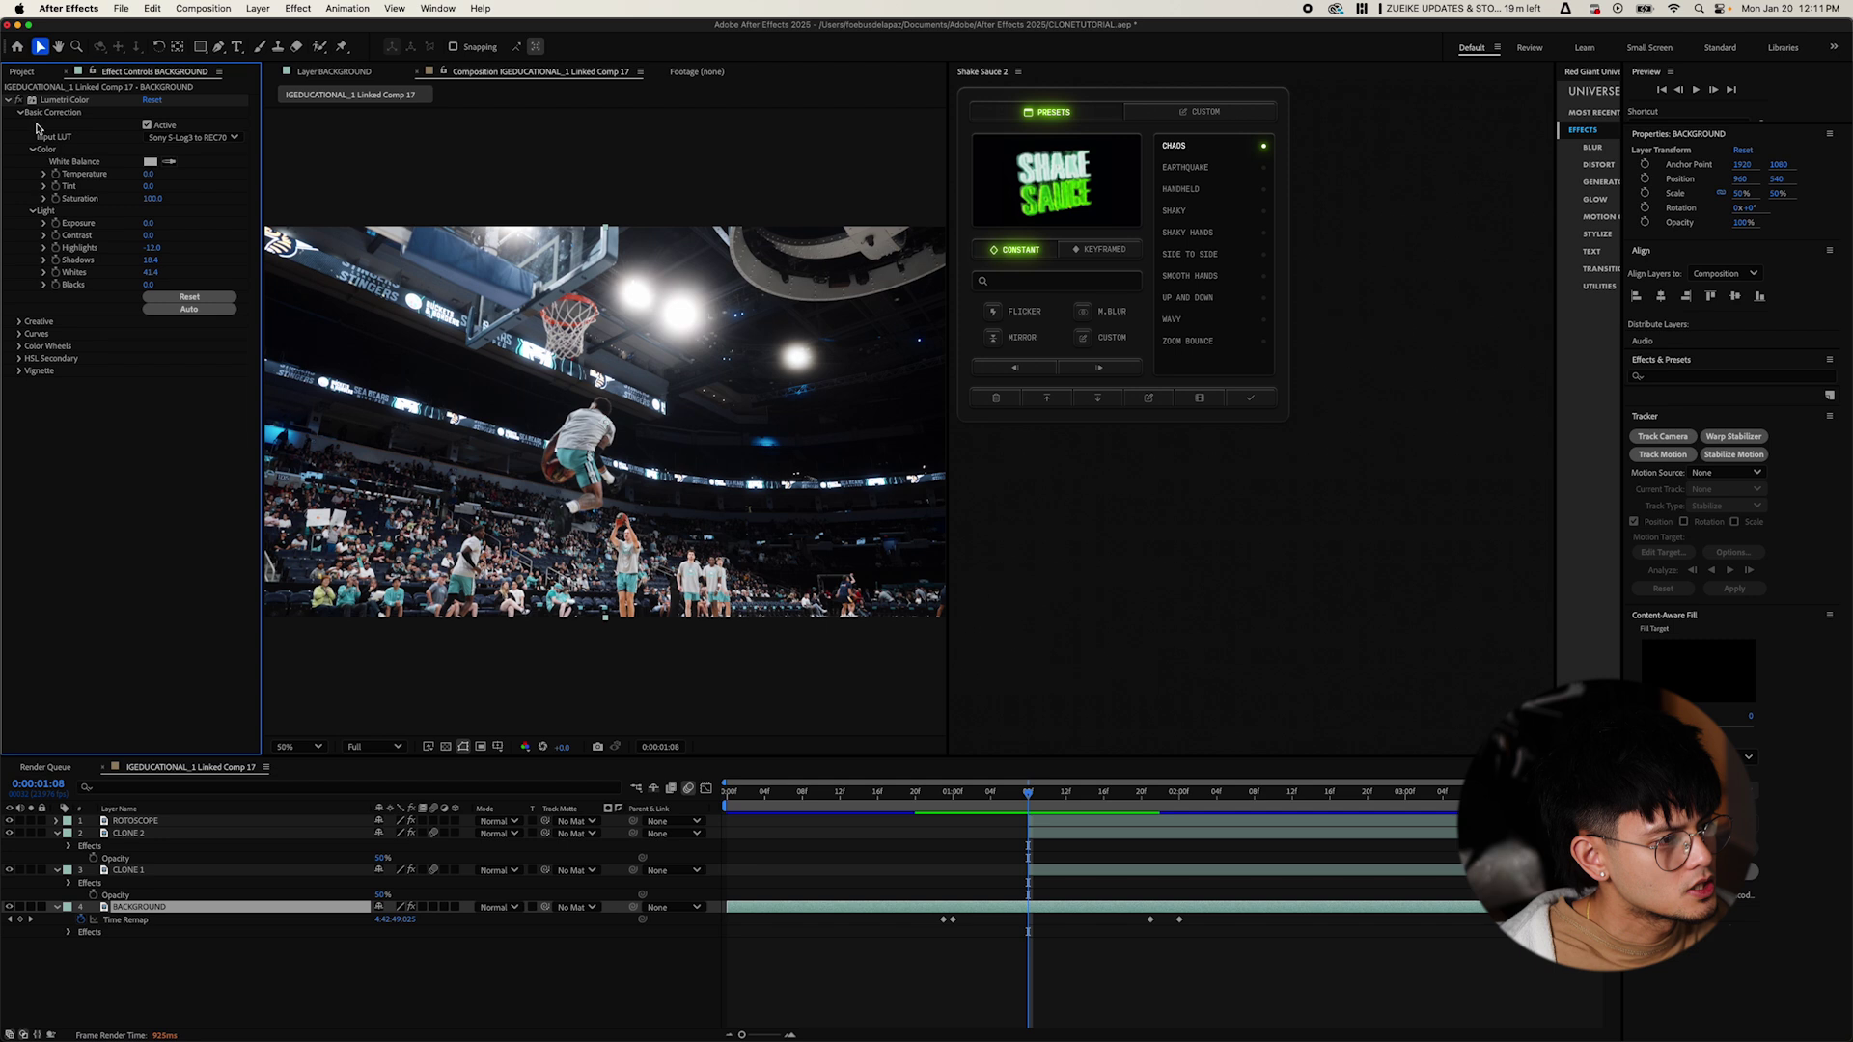
left_click(56, 199)
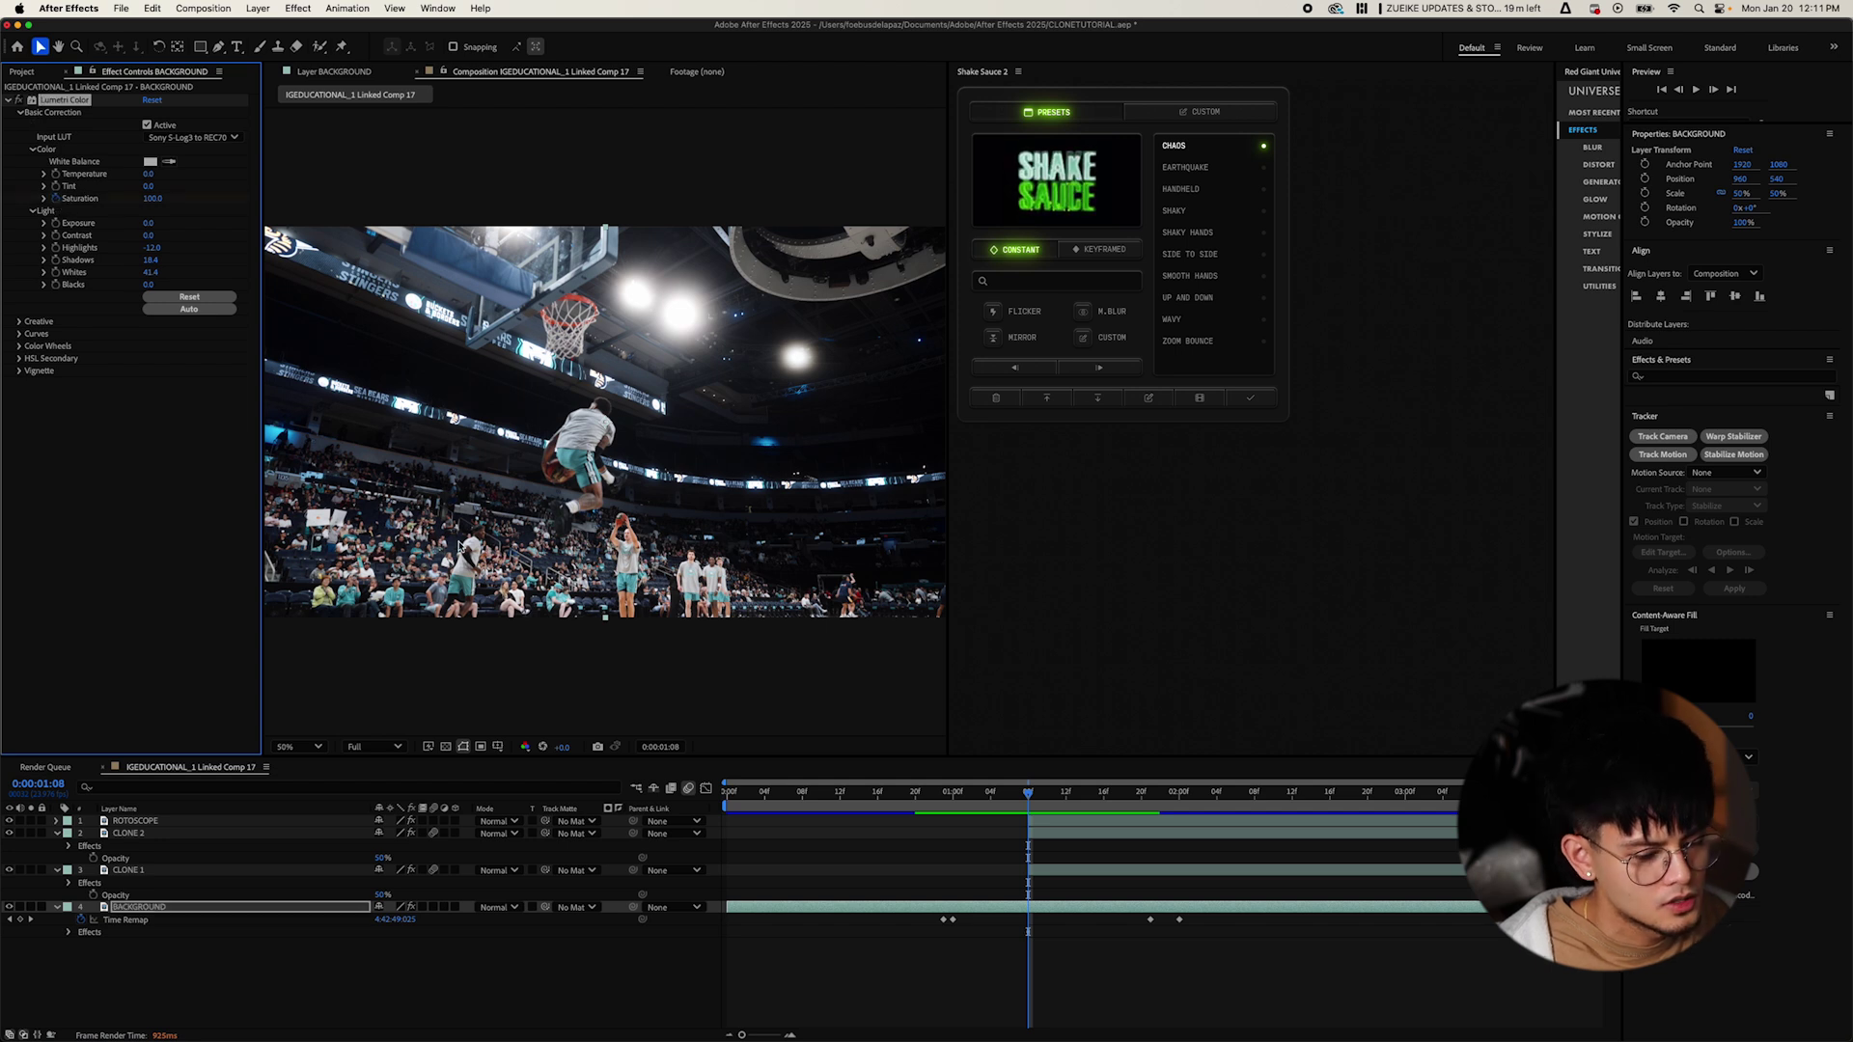
key("u")
key("u")
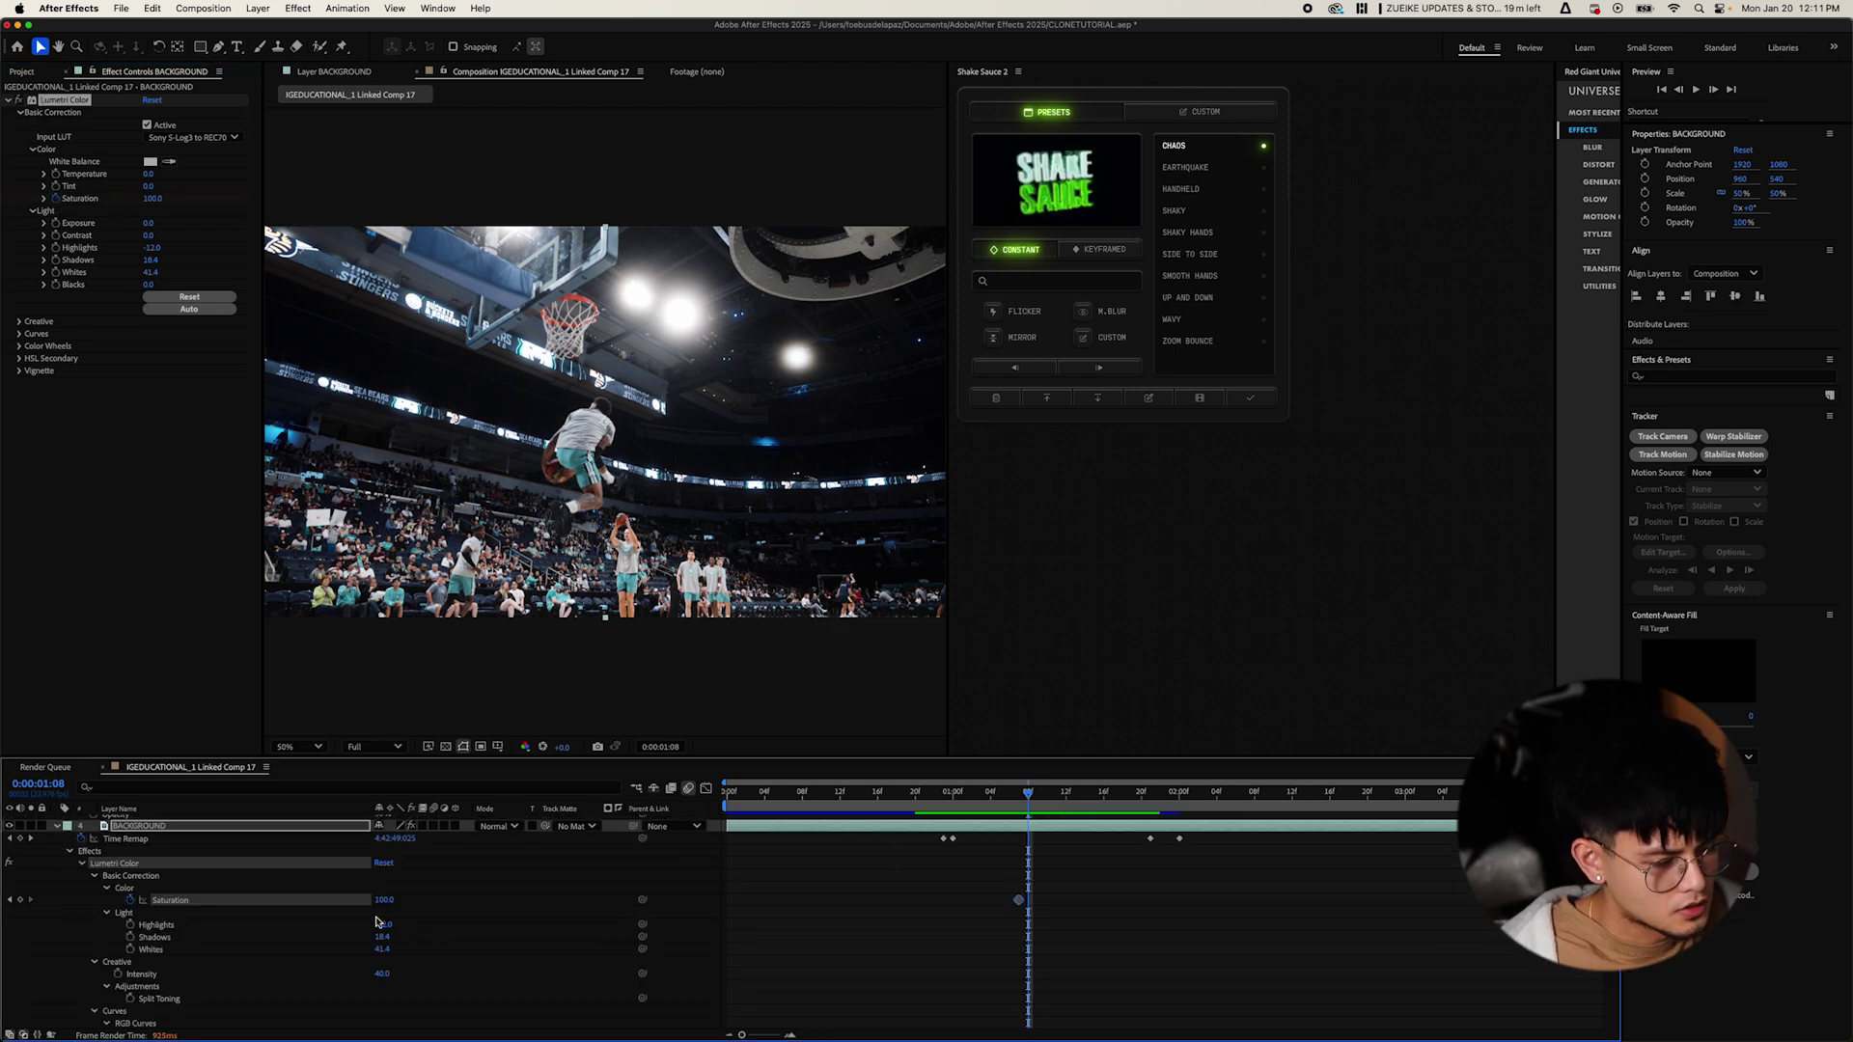
Set the BACKGROUND layer's Saturation to 0 at 0:00:01:08 and play back the switch to black and white.
left_click(384, 901)
type("0")
key("Return")
left_click(432, 876)
key("space")
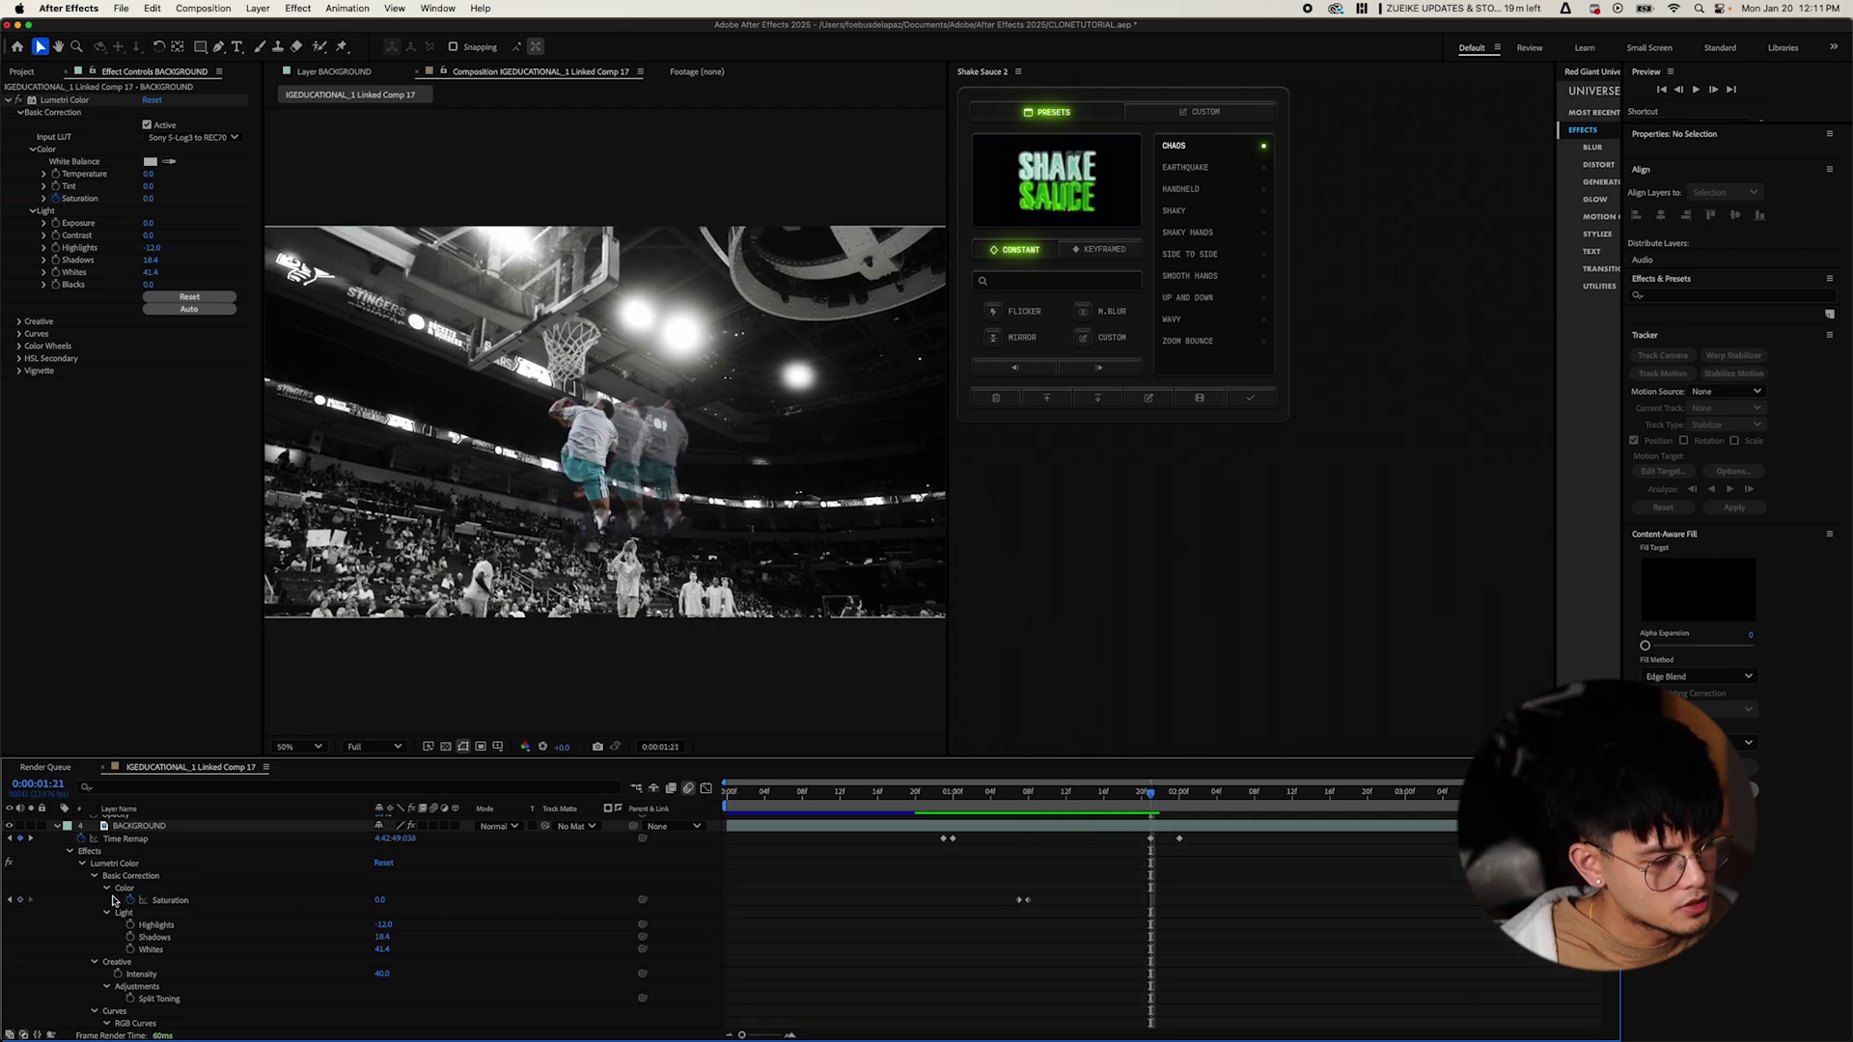
Hold Saturation at 0 with a keyframe at 0:00:01:21, set it to 100 at 0:00:02:00, and preview the color return.
left_click(19, 900)
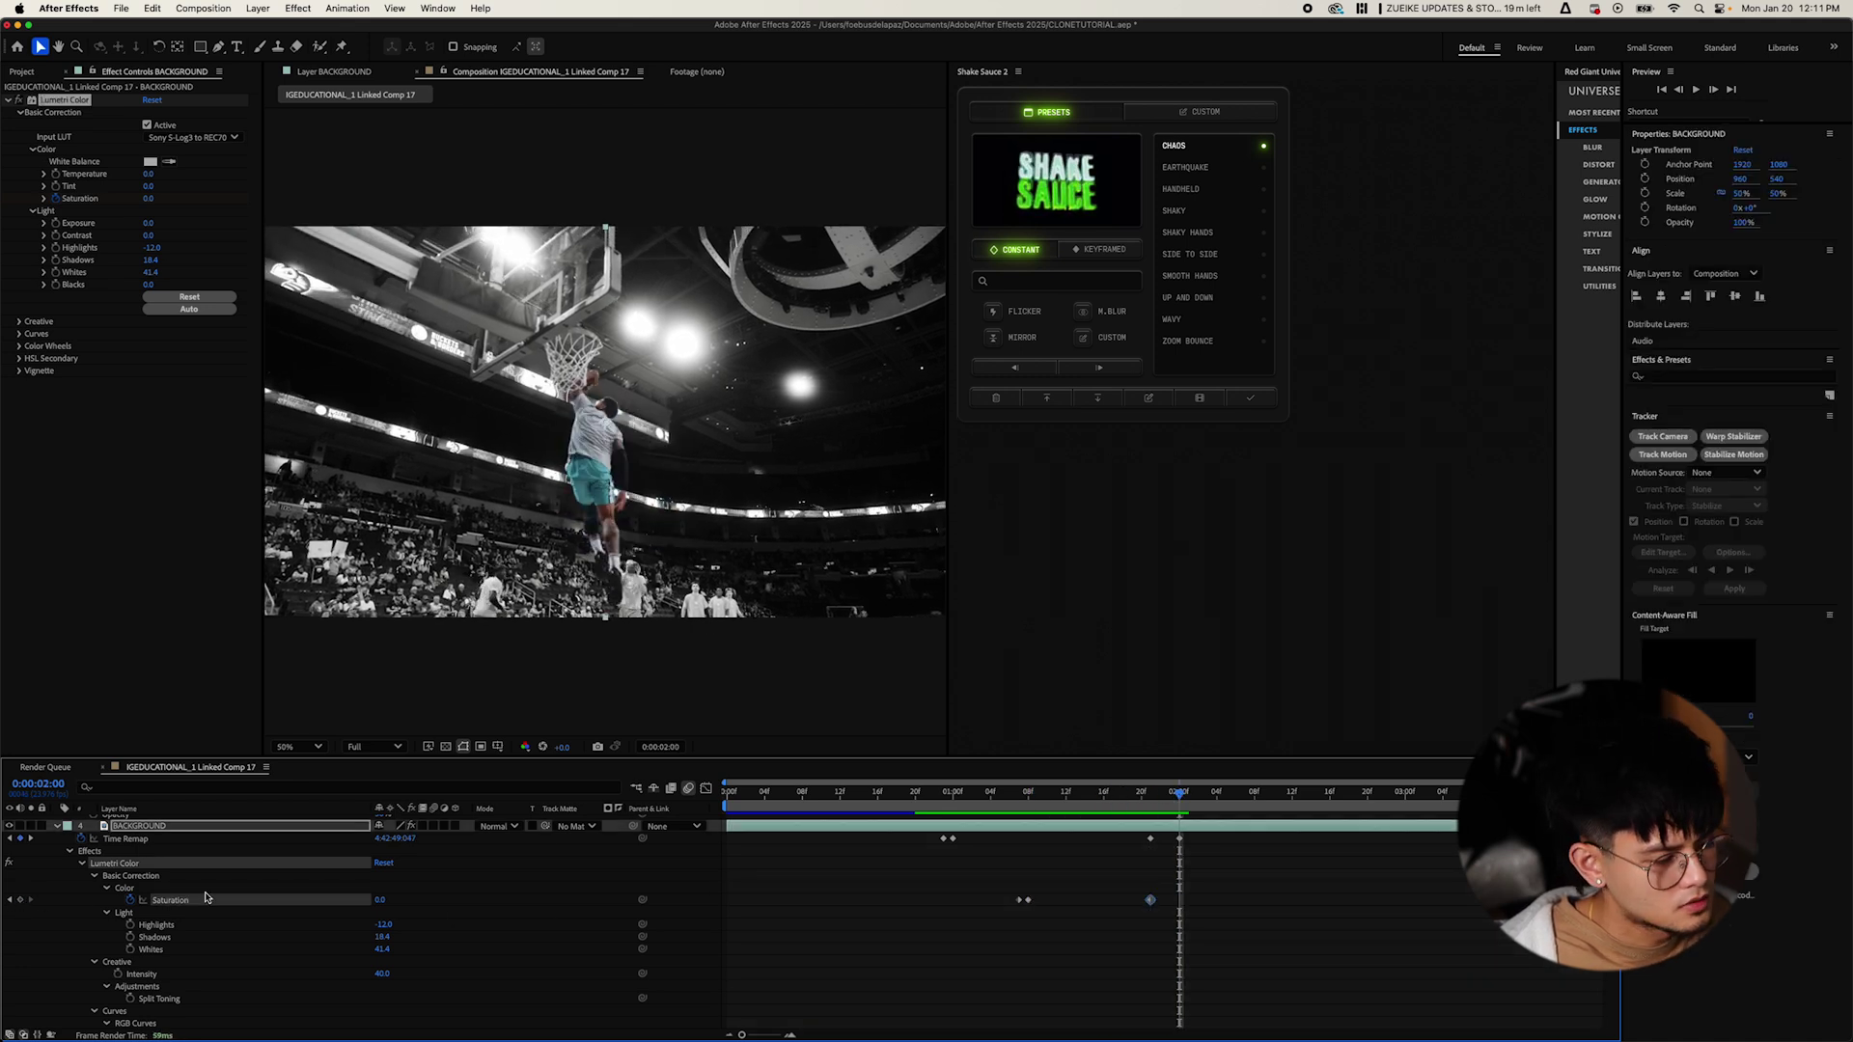
left_click(382, 899)
type("100")
key("Return")
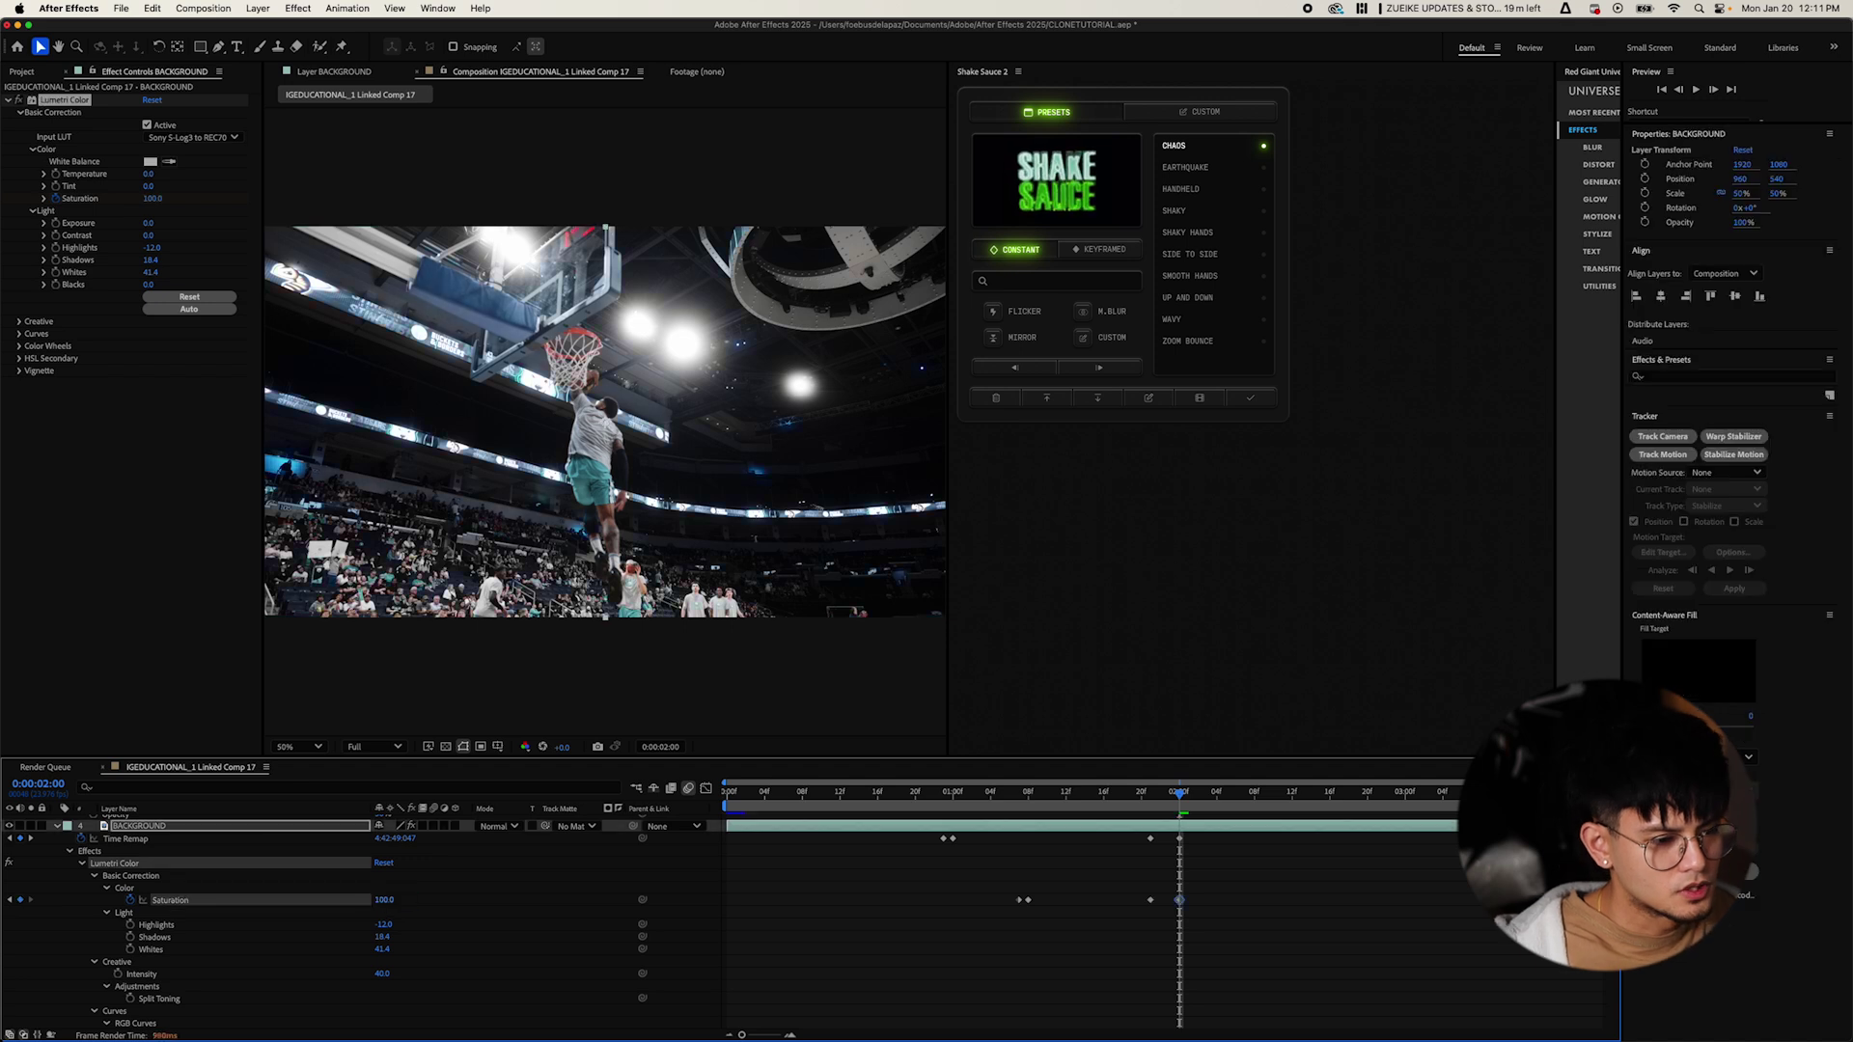
left_click(1154, 982)
key("space")
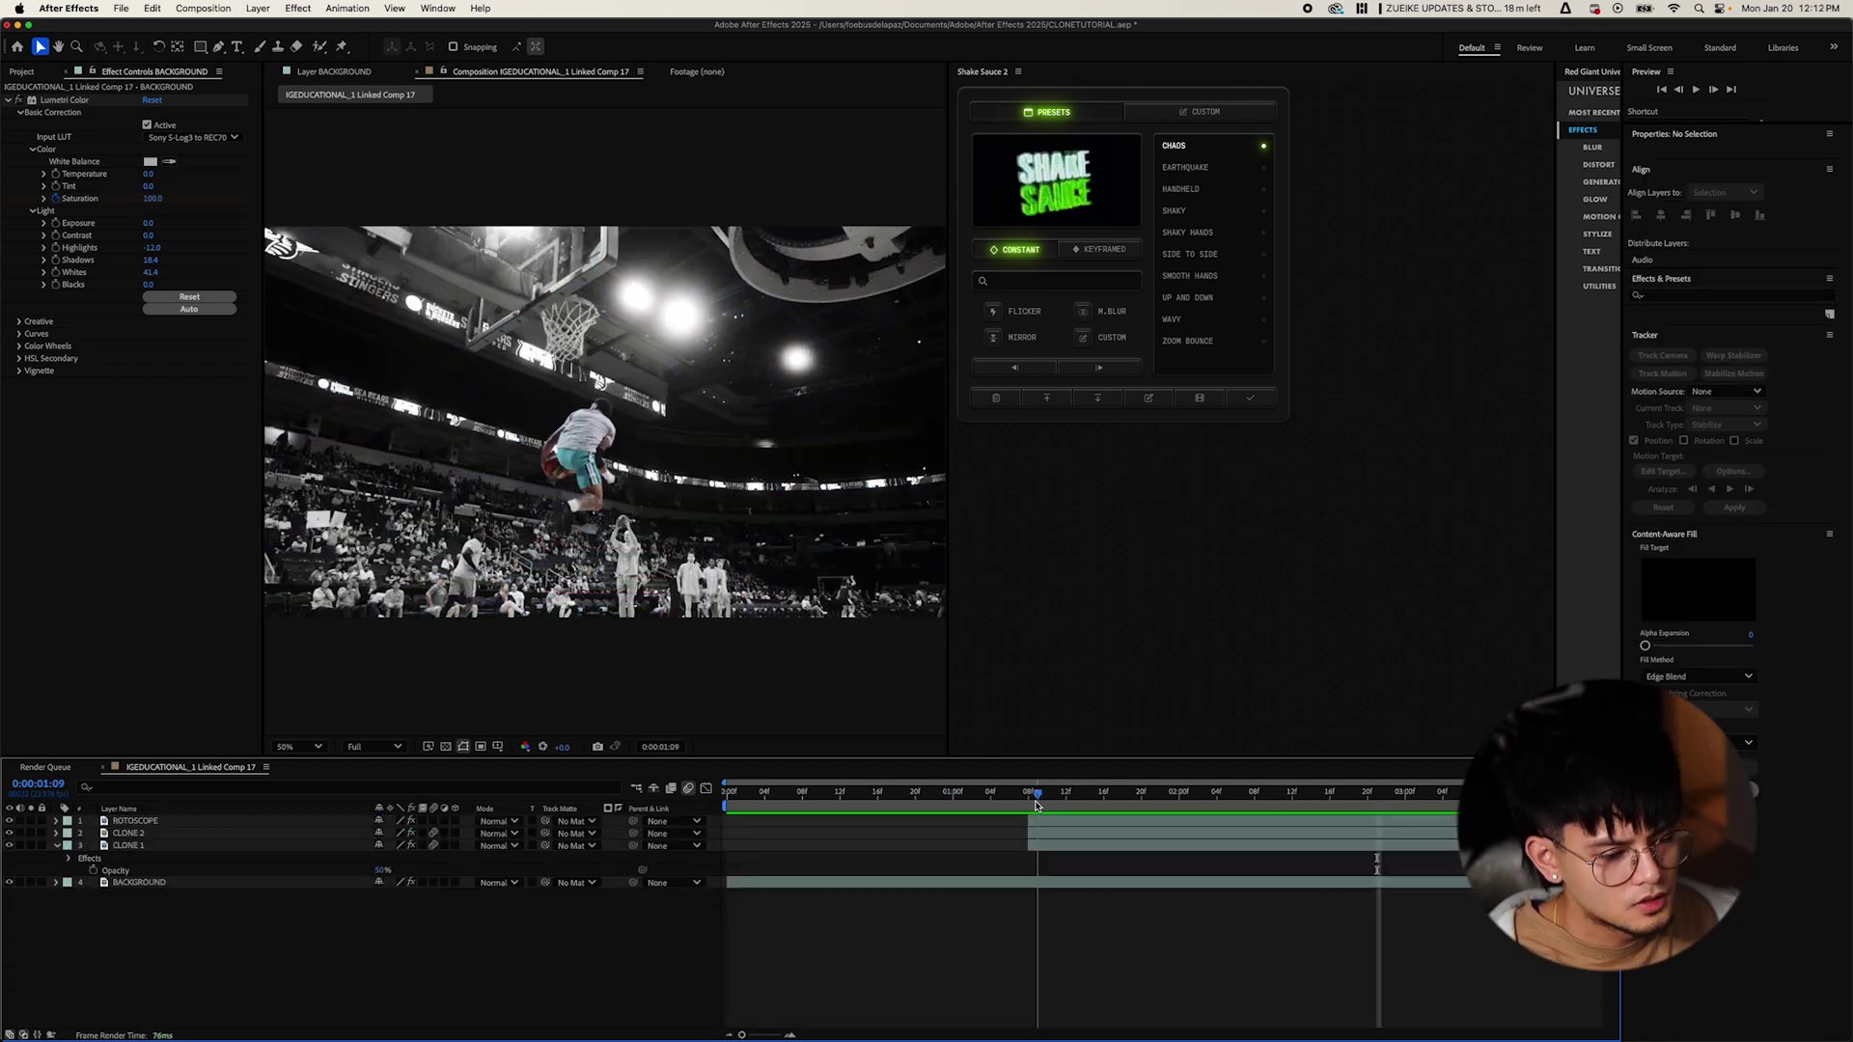
Apply the keyframed Twitch preset from Shake Sauce 2 at 0:00:01:08, making room for the preset list, and preview the shake.
left_click_drag(1037, 804, 1029, 801)
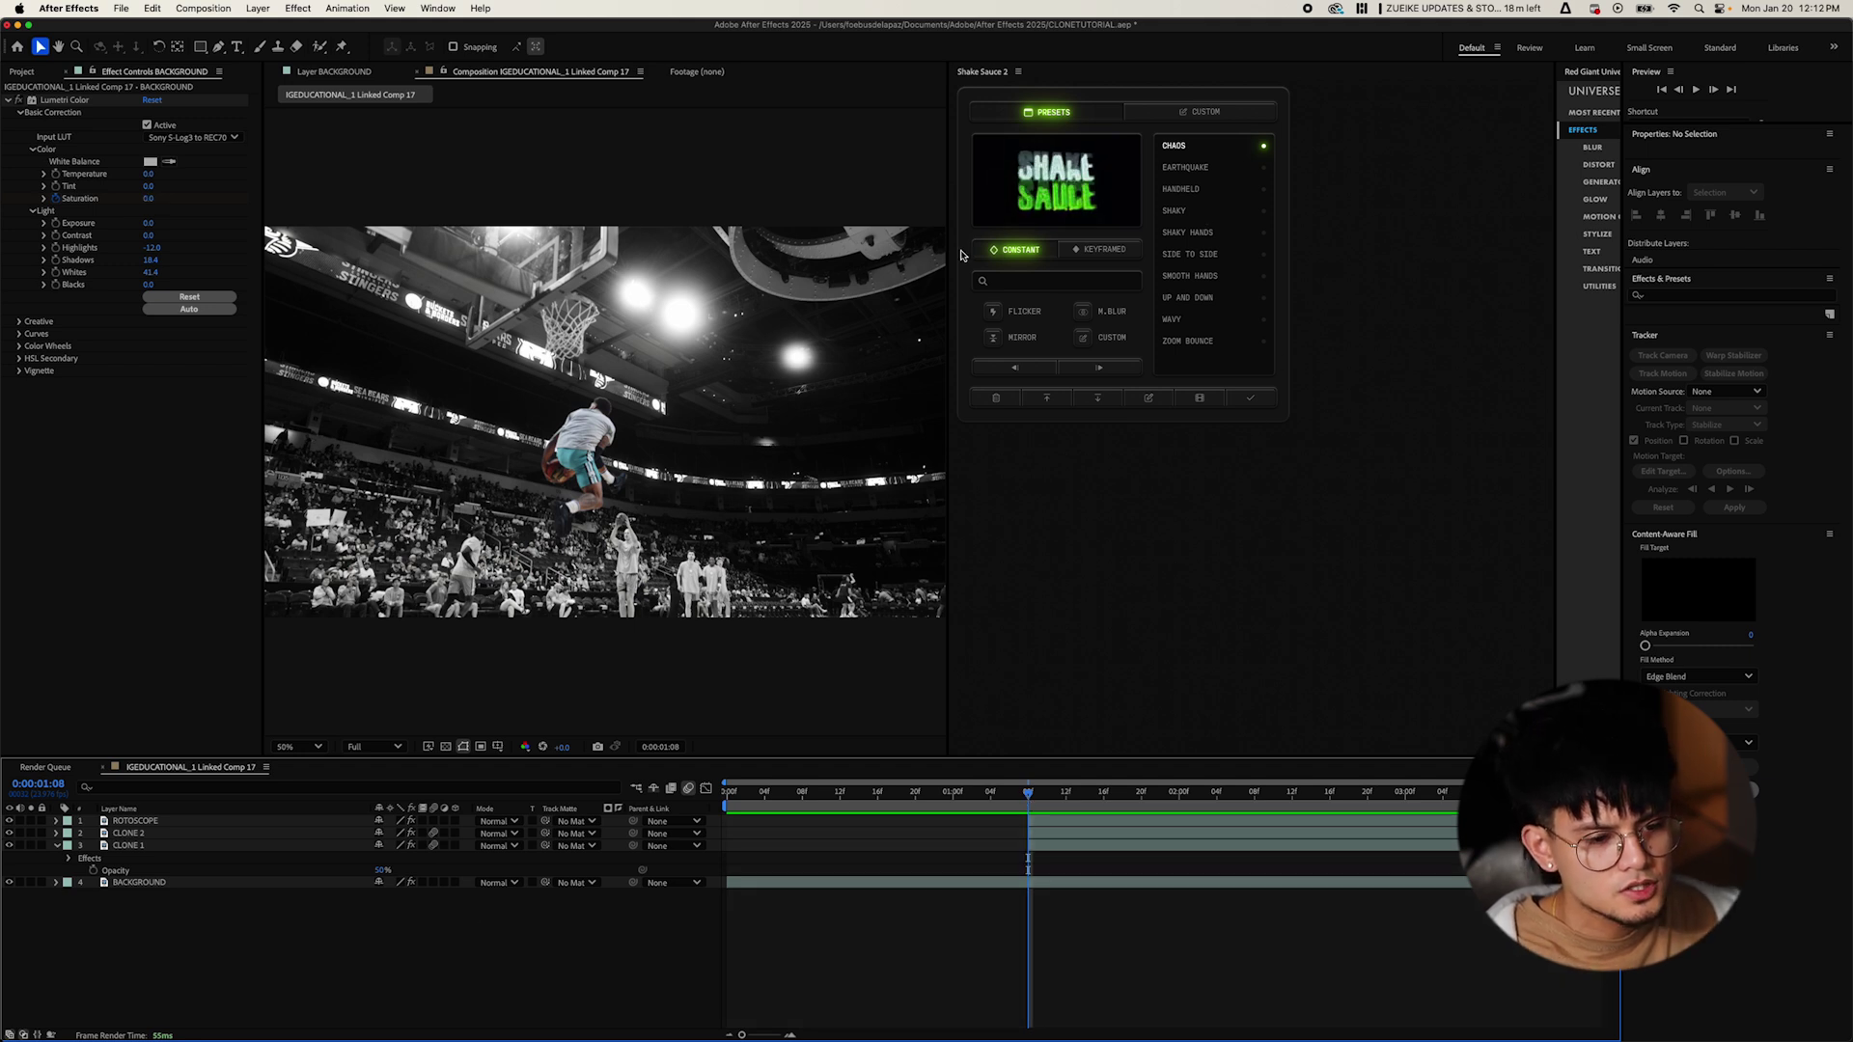
left_click_drag(950, 267, 1245, 270)
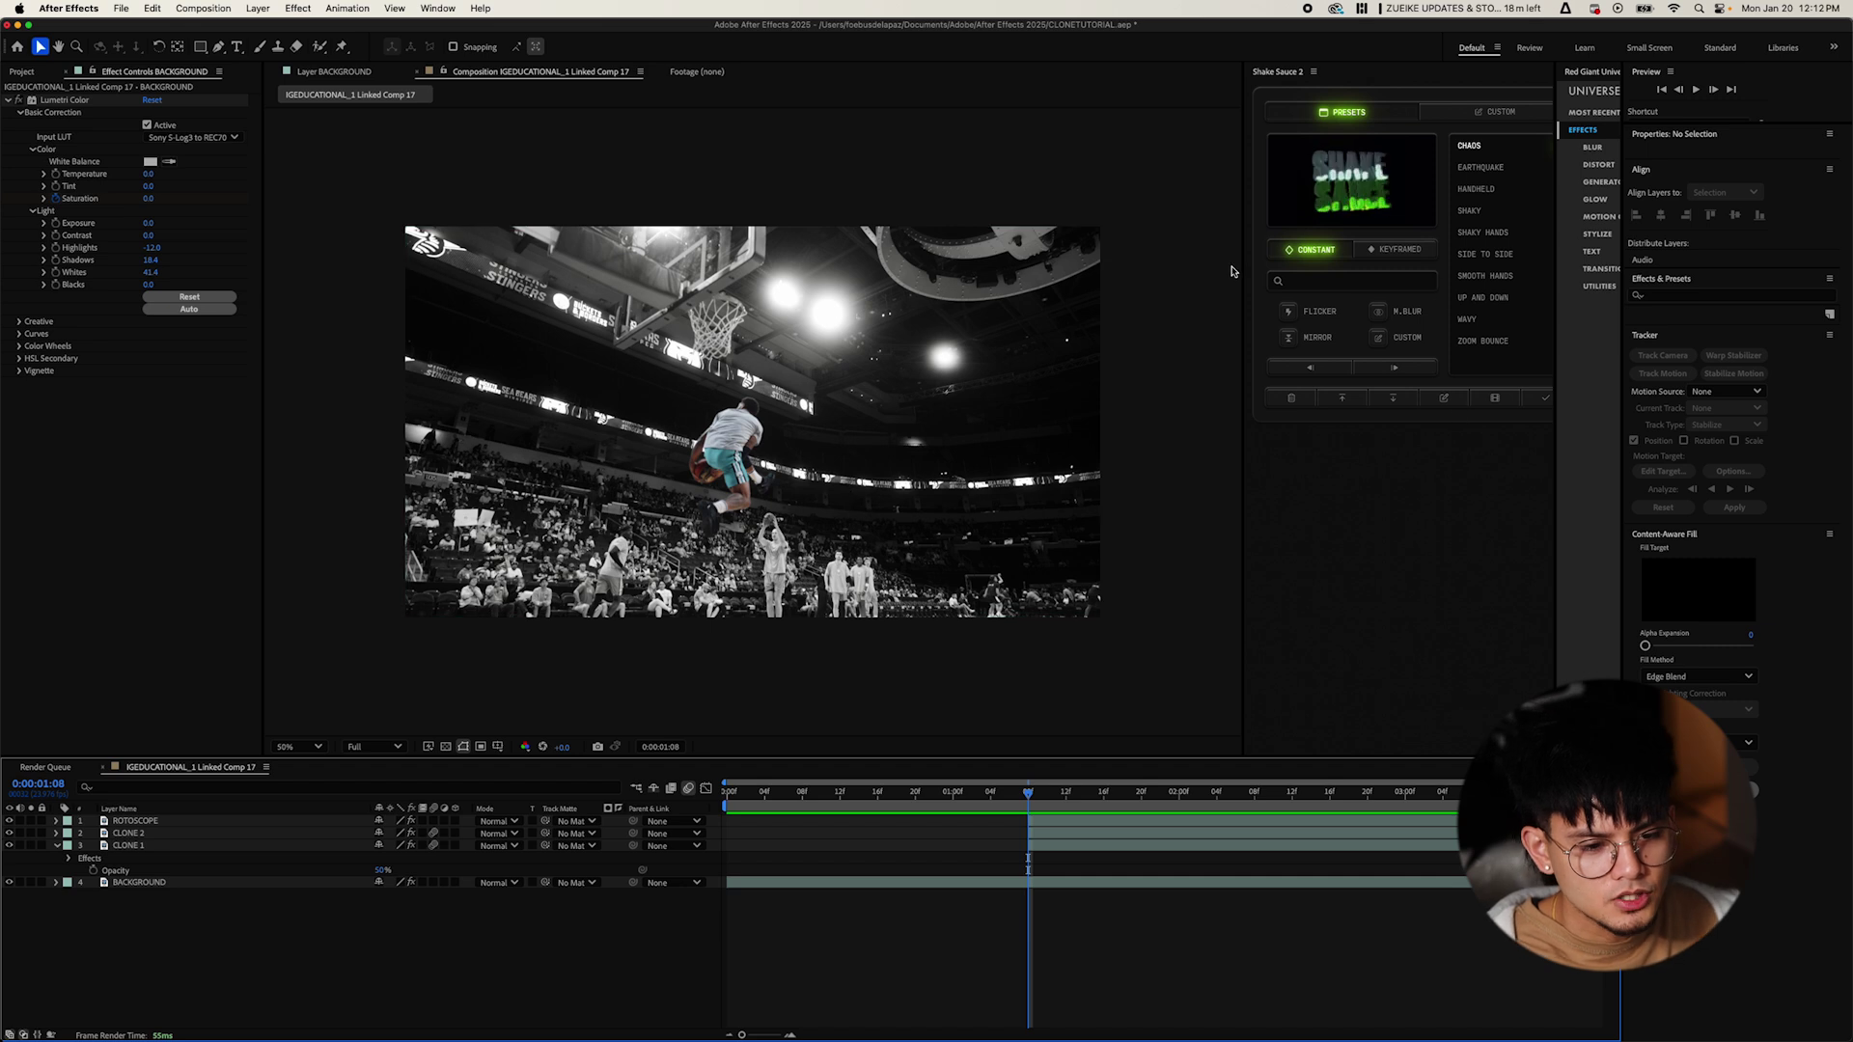
left_click_drag(1242, 269, 1207, 263)
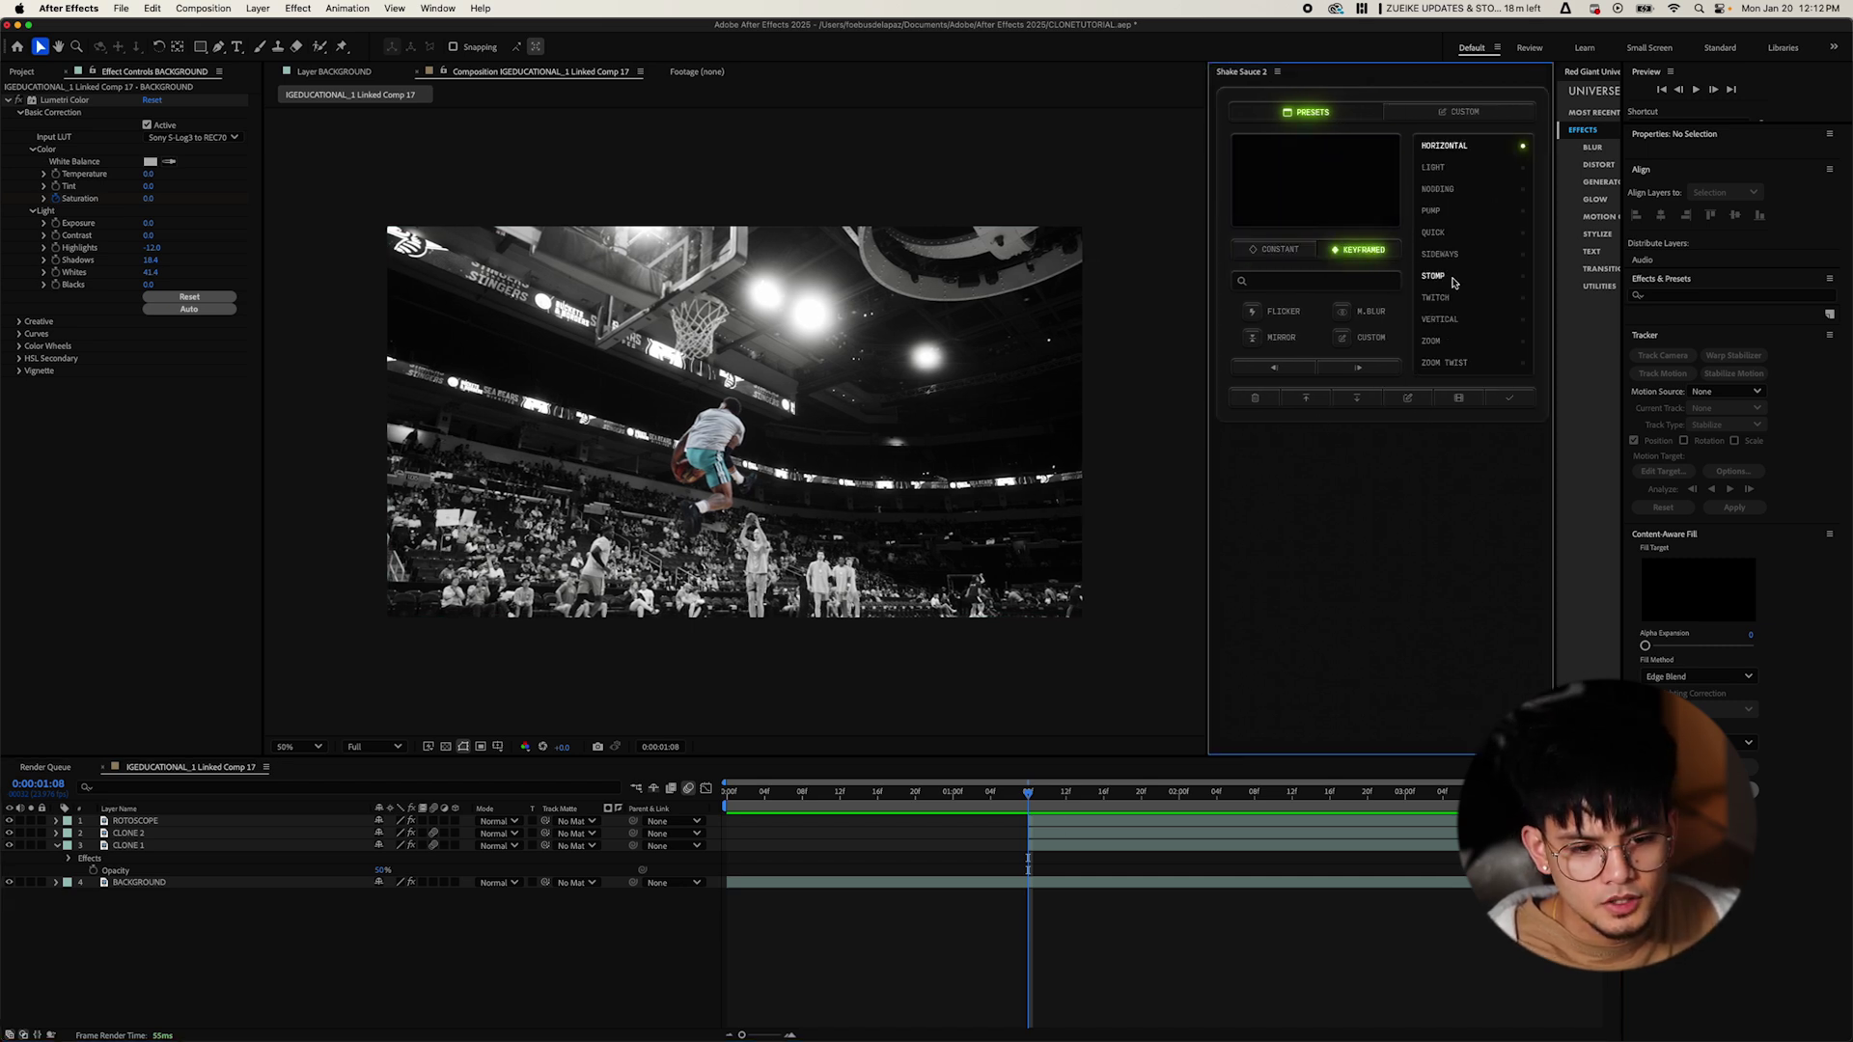
left_click(1435, 298)
left_click(918, 801)
key("space")
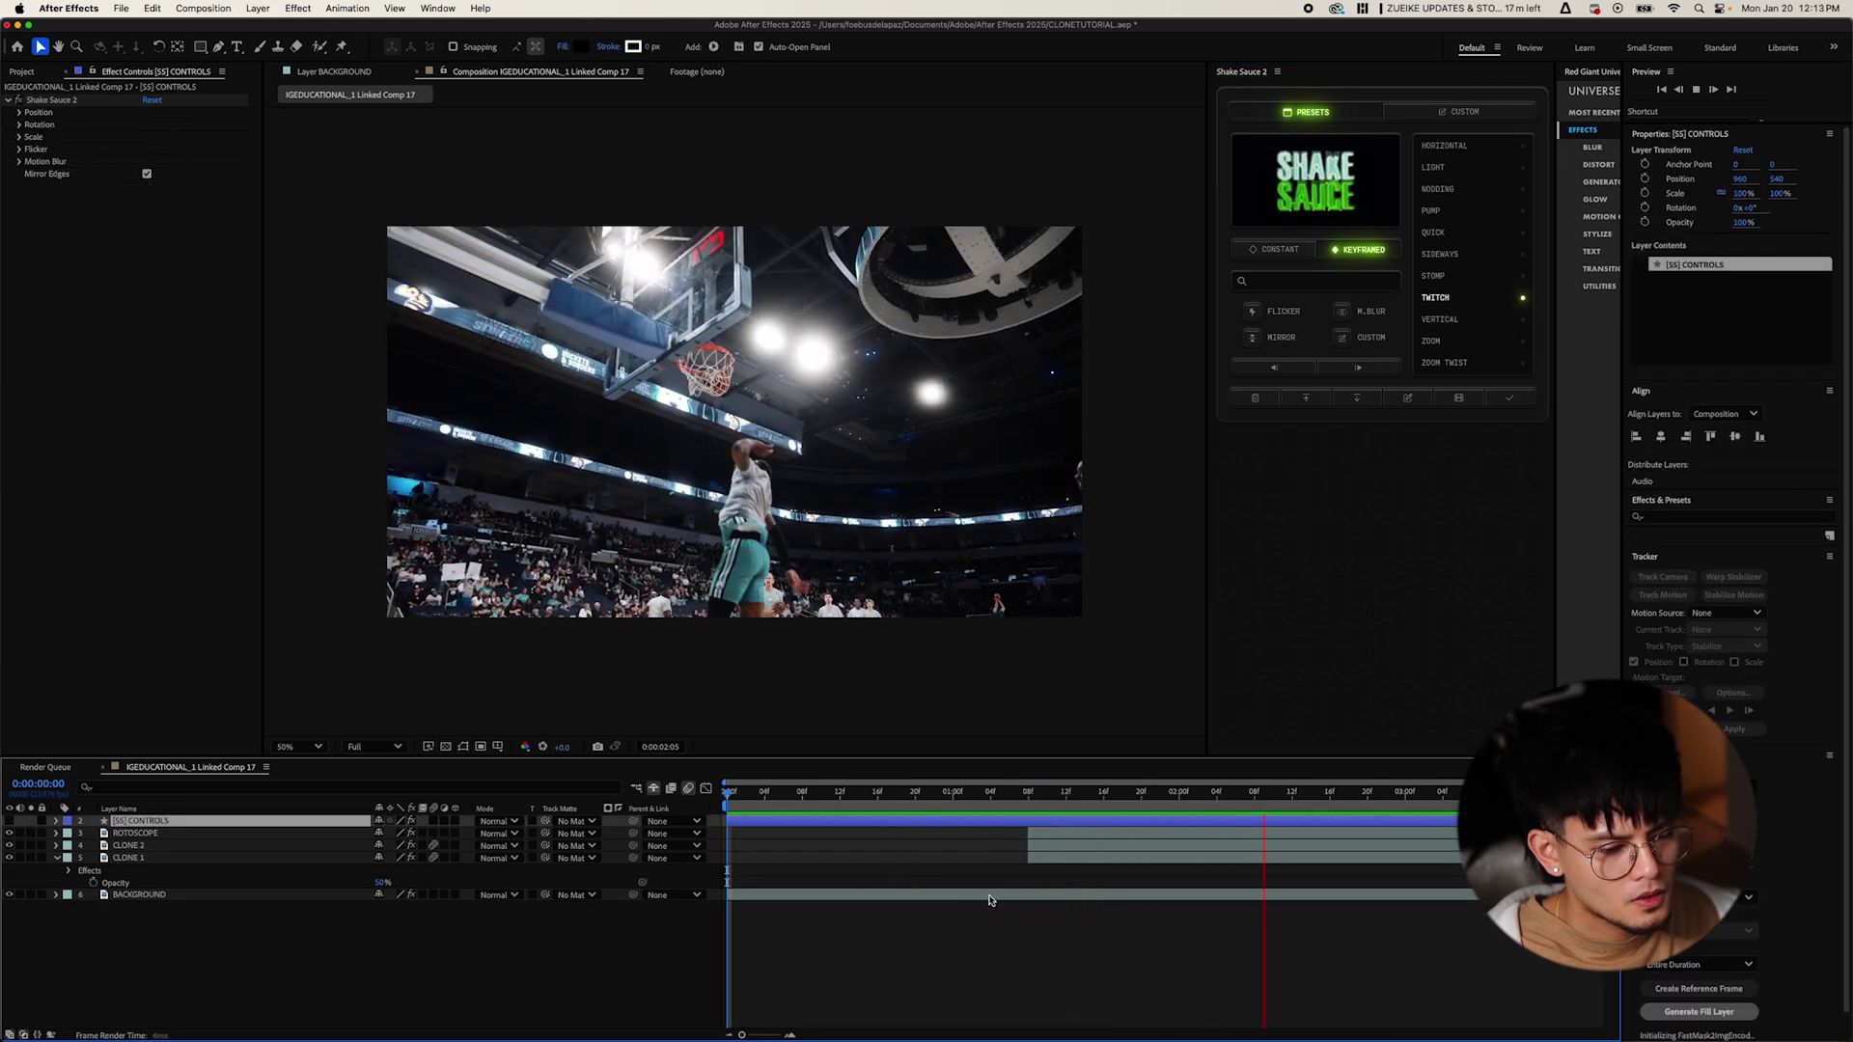
key("space")
Retime the Twitch shake's keyframes so the peak falls at about 0:00:01:01 and the shake ends at about 0:00:01:18, checking playback.
key("u")
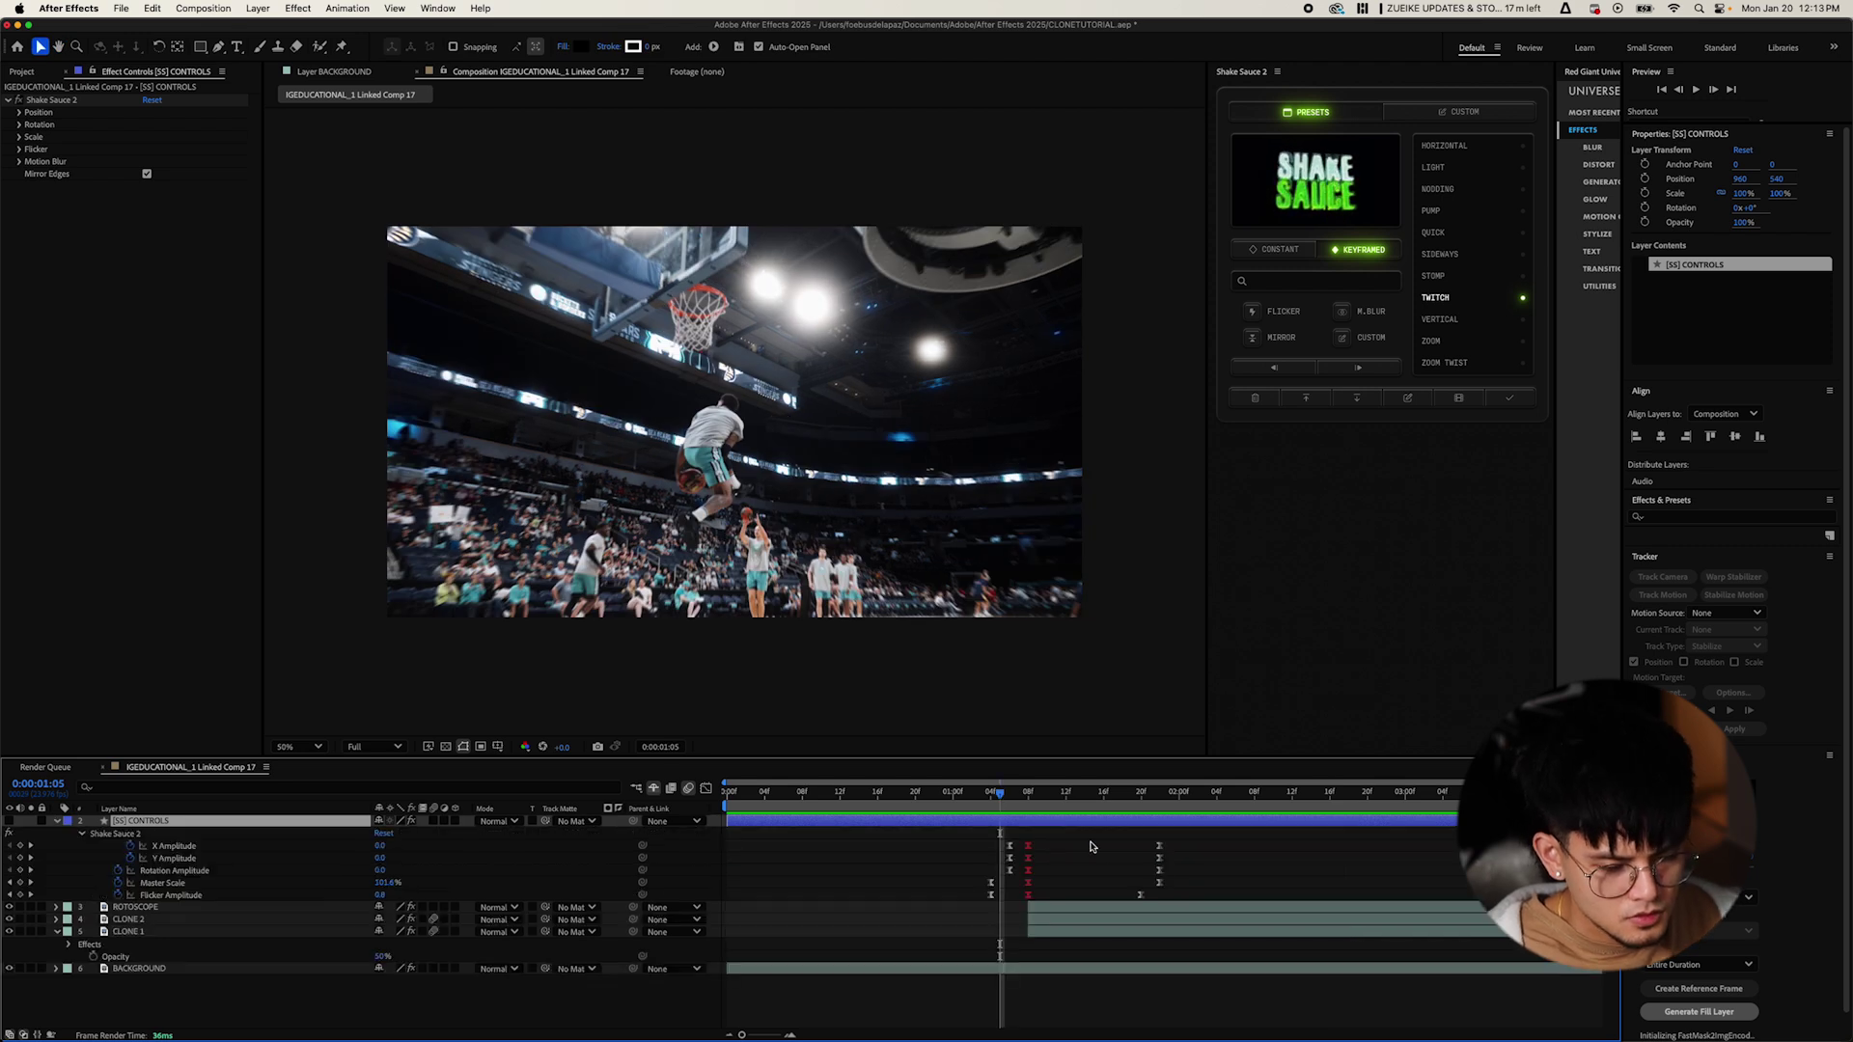
left_click(892, 957)
mouse_move(1135, 838)
left_mouse_down()
mouse_move(1169, 900)
mouse_move(1149, 849)
mouse_move(1122, 852)
left_mouse_up()
key("space")
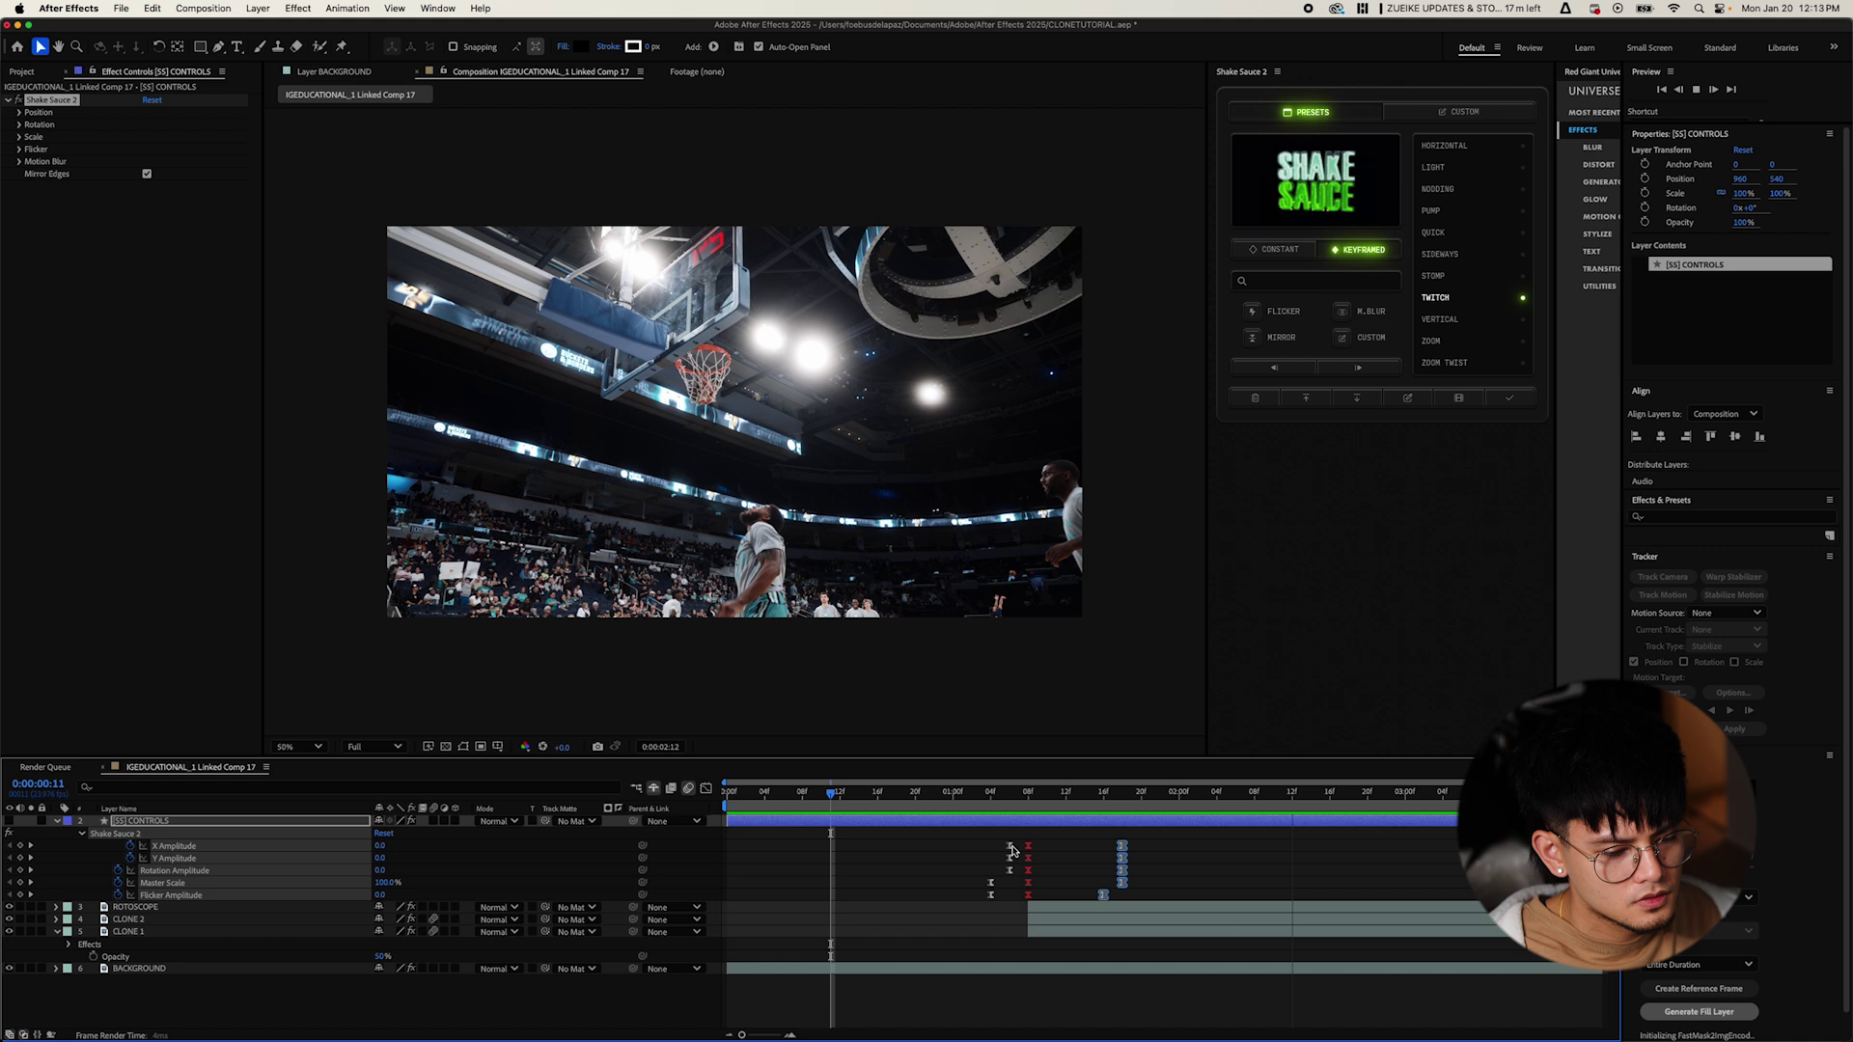
left_click_drag(1035, 853, 970, 853)
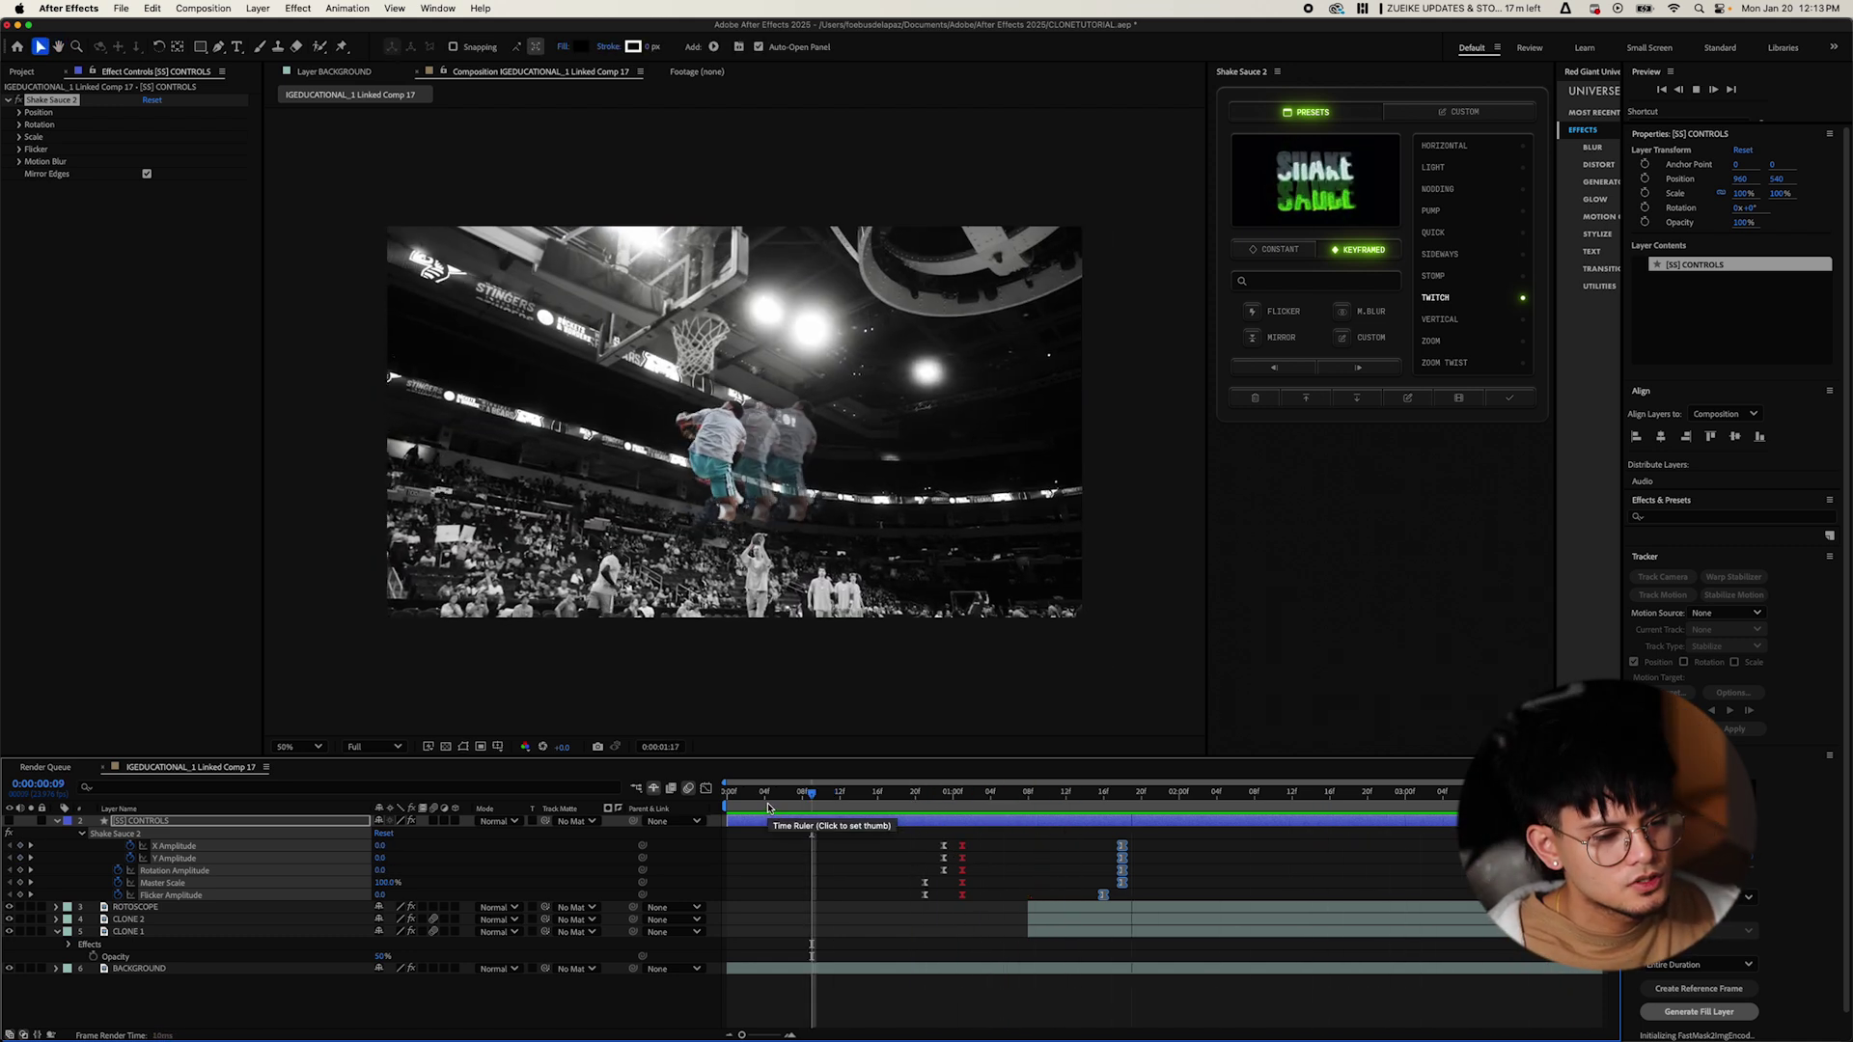
Apply the keyframed Stomp shake preset at 0:00:02:05 and play back the result.
left_click_drag(1264, 799, 1227, 799)
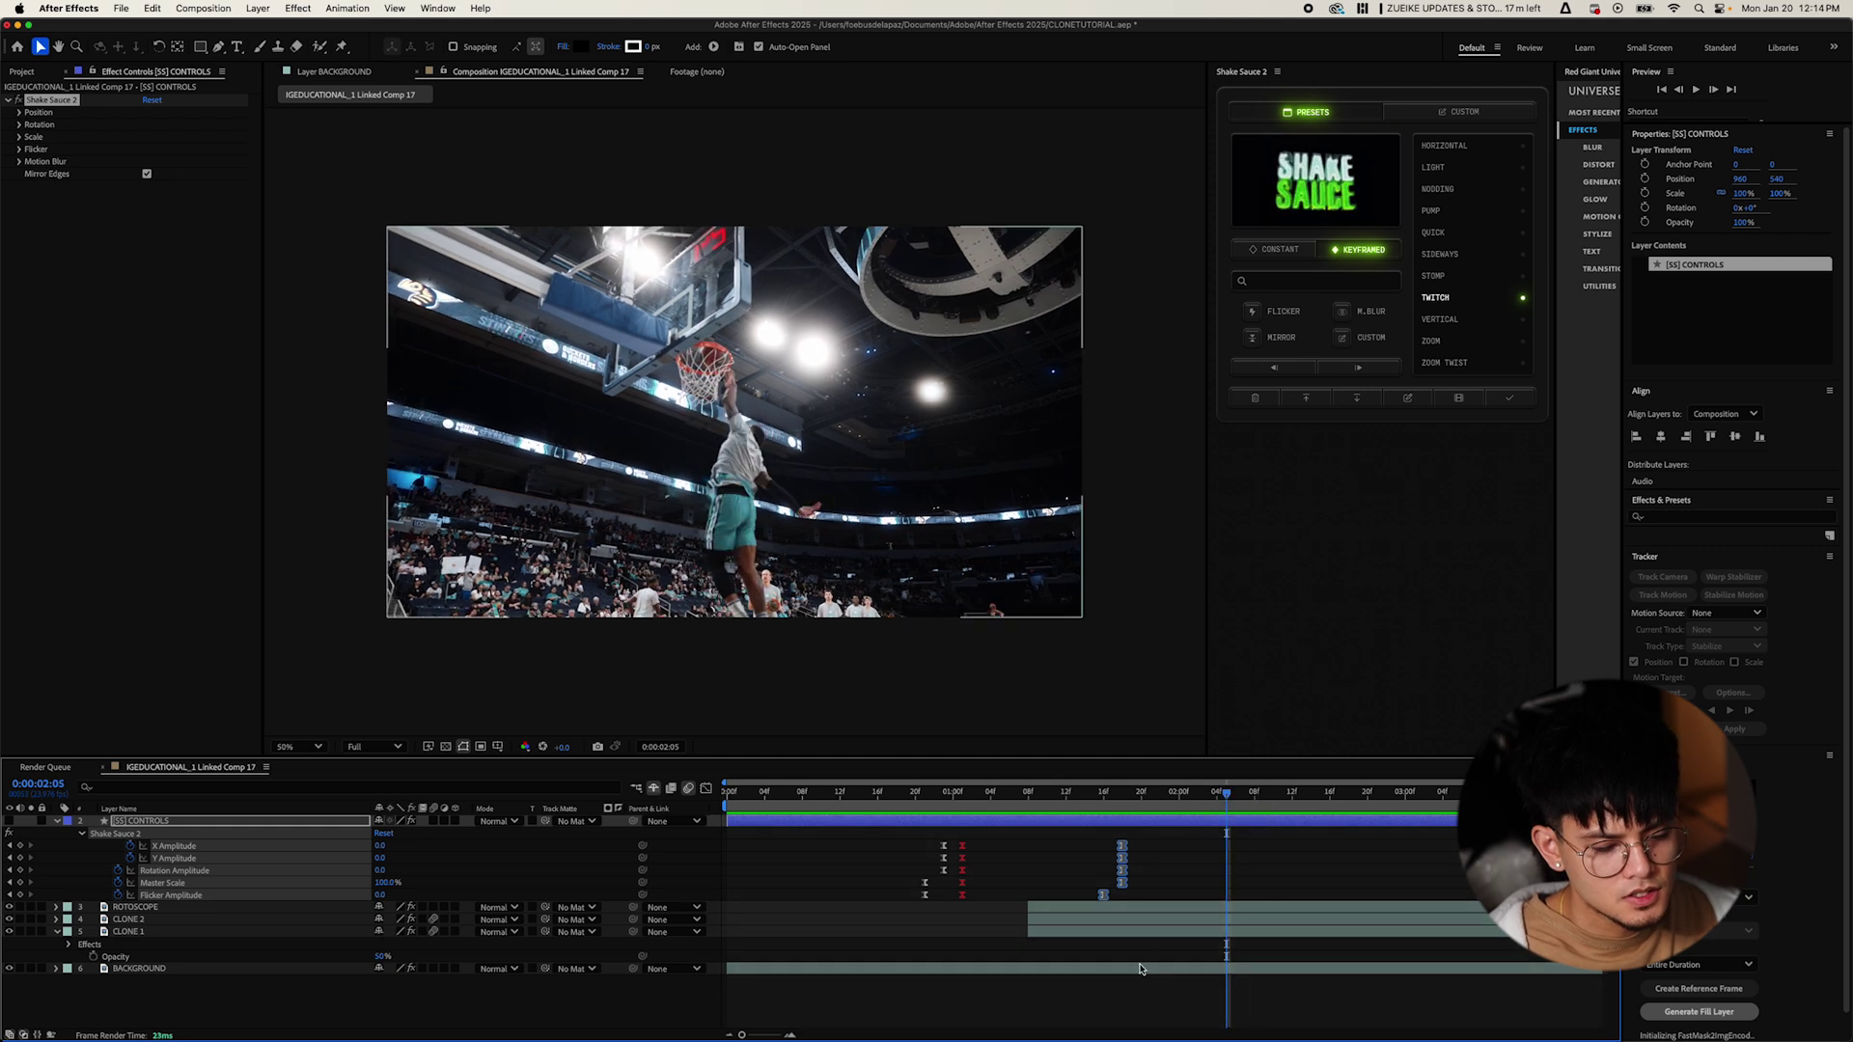
left_click(1434, 276)
left_click_drag(1227, 795, 747, 799)
key("space")
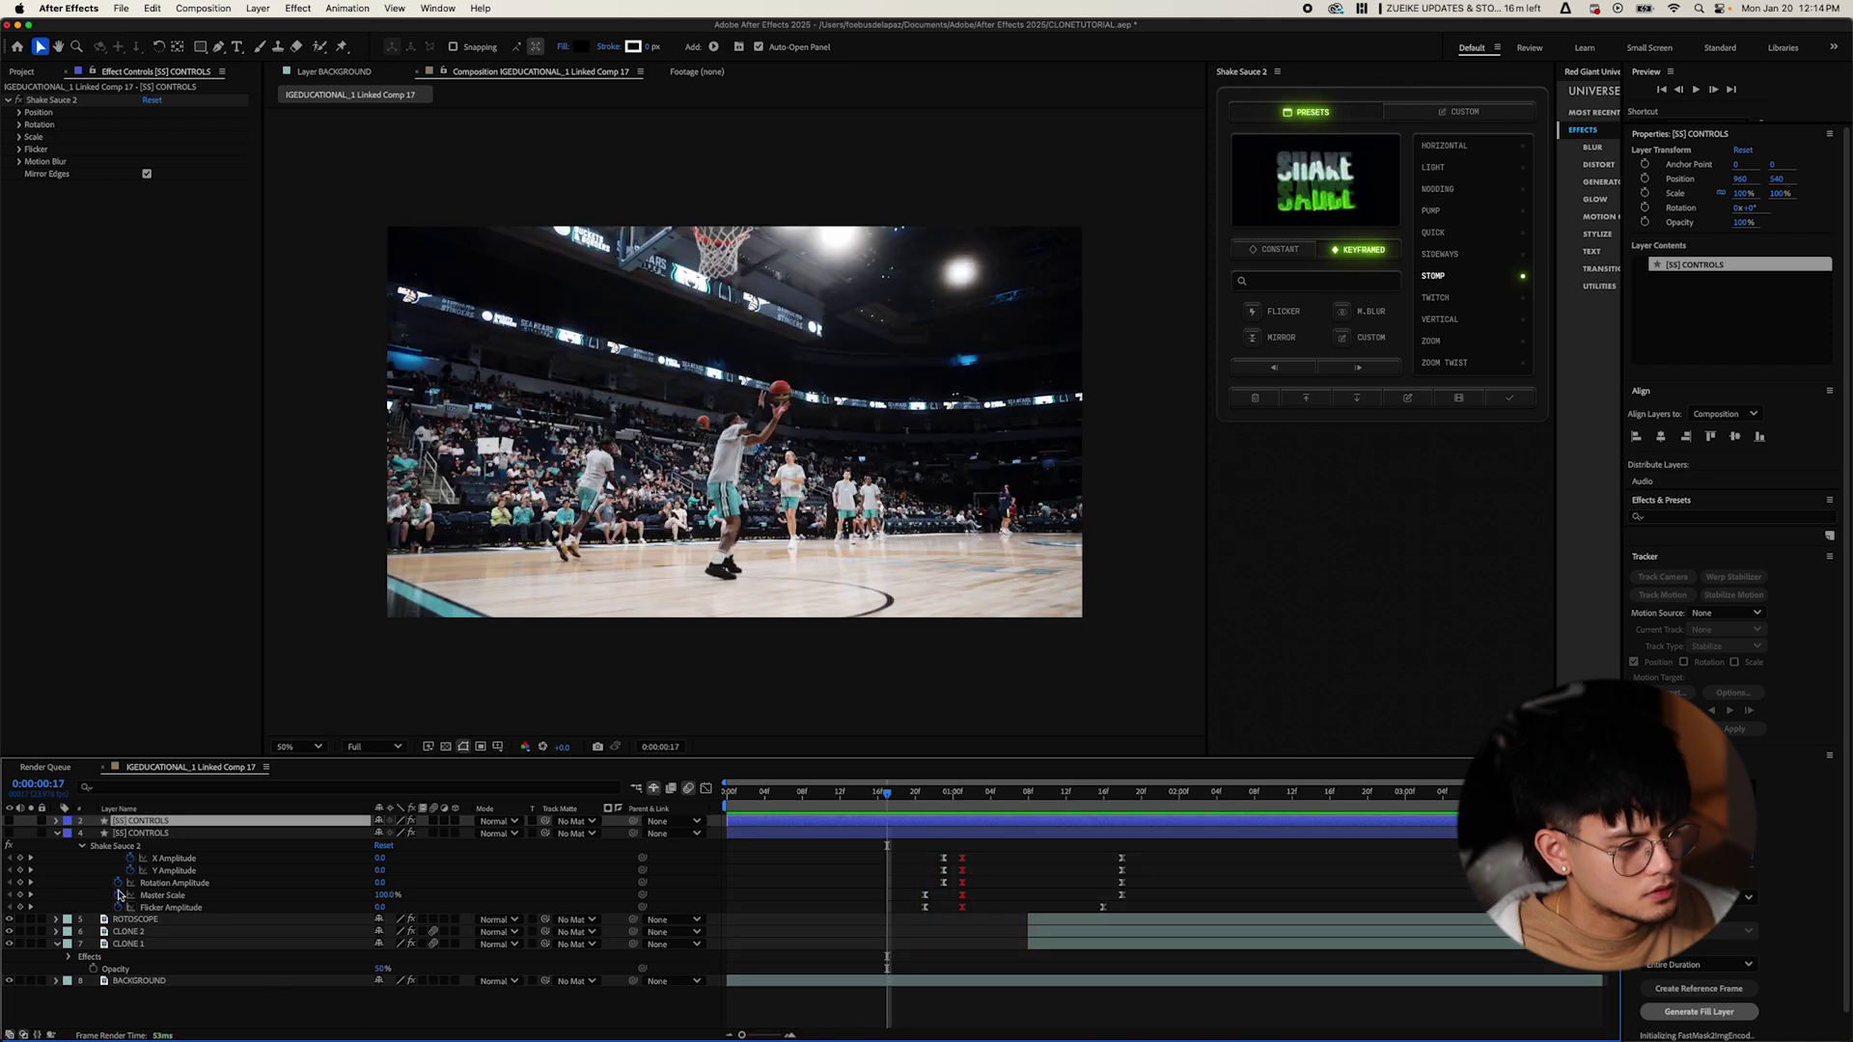
Pre-compose the ROTOSCOPE, CLONE 2, CLONE 1 and BACKGROUND layers into one composition.
left_click(57, 835)
left_click(189, 847)
left_click(167, 908, "shift")
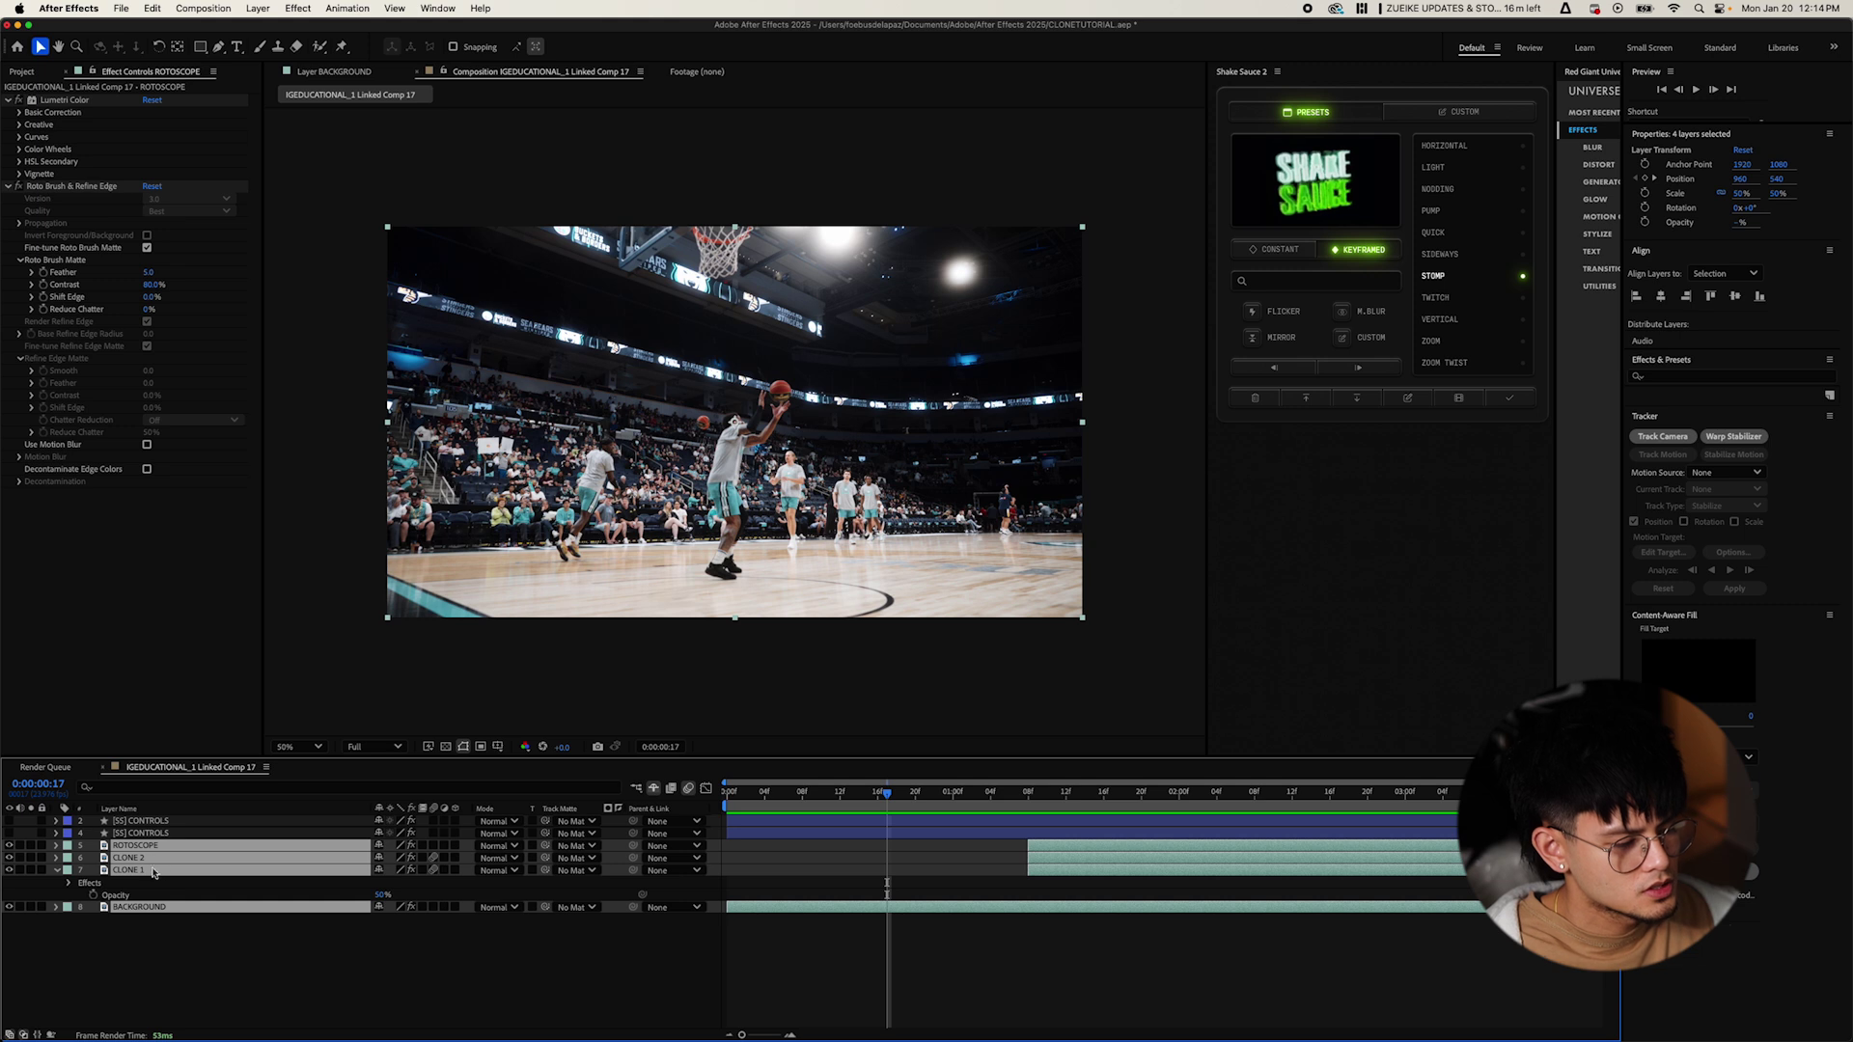
right_click(163, 868)
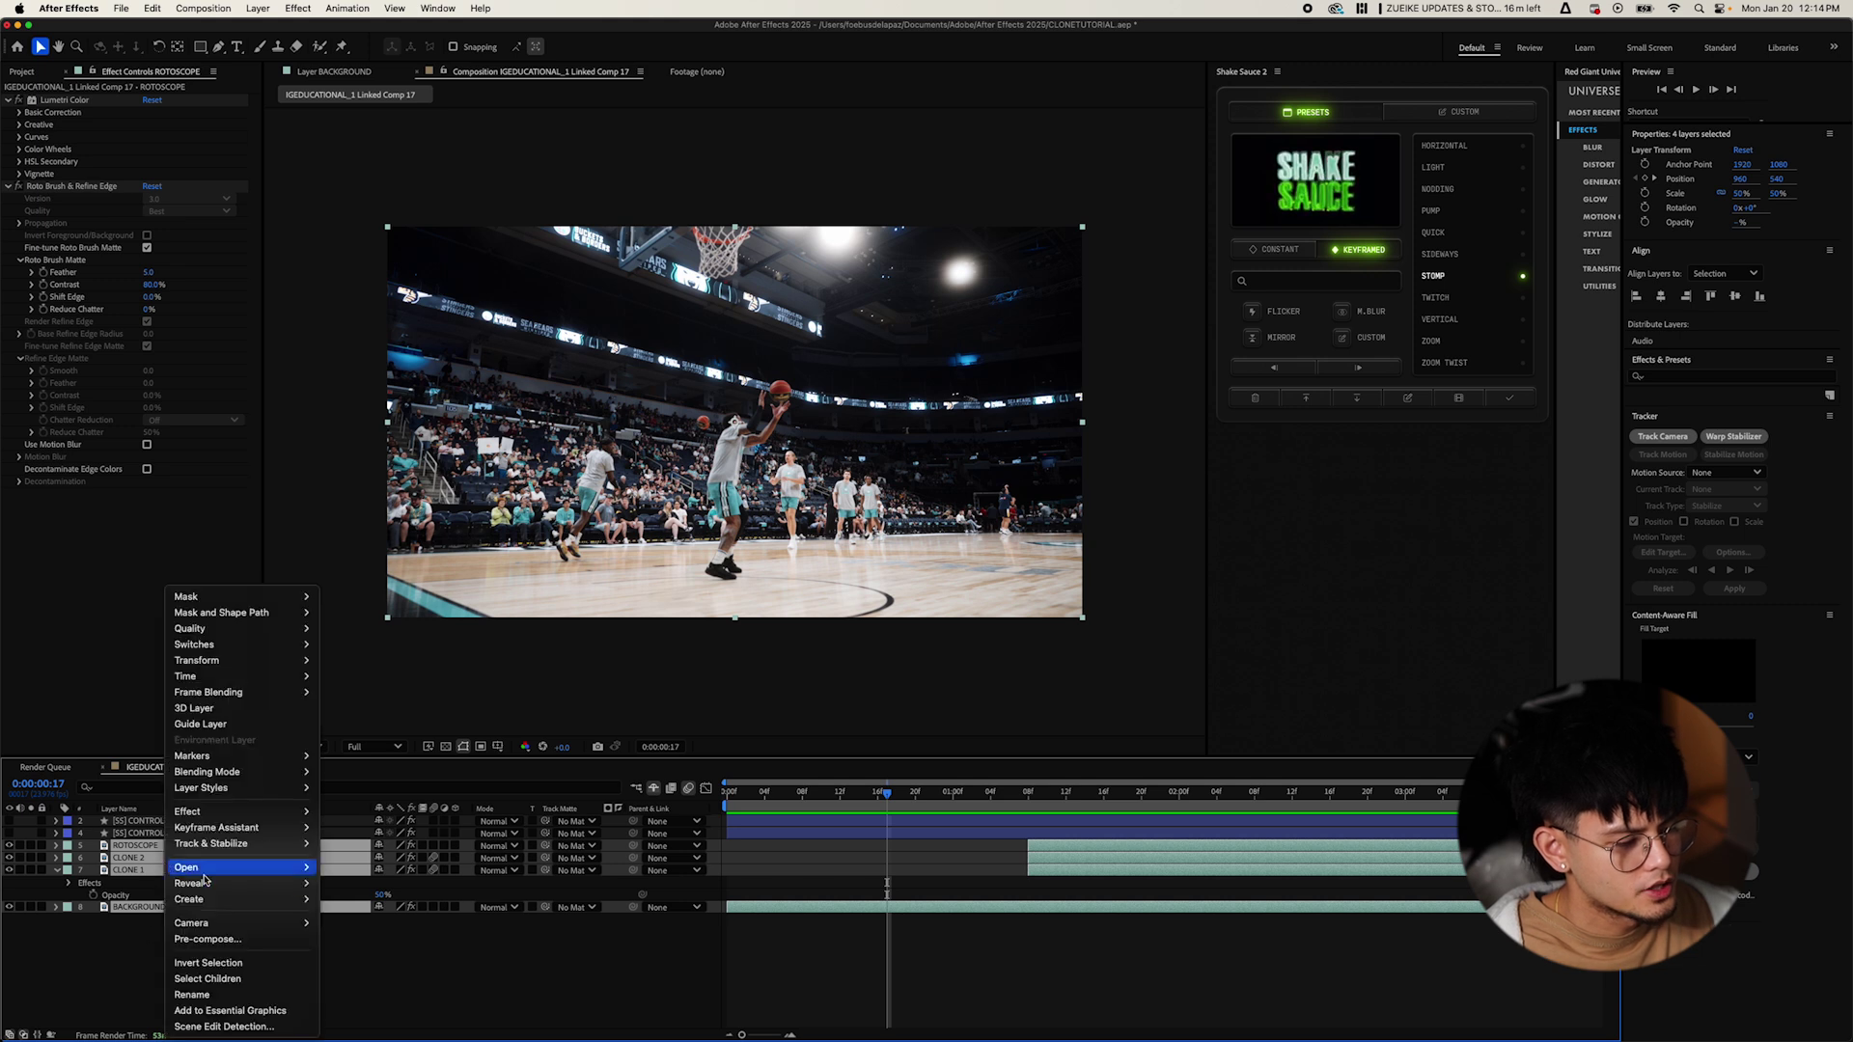
left_click(216, 939)
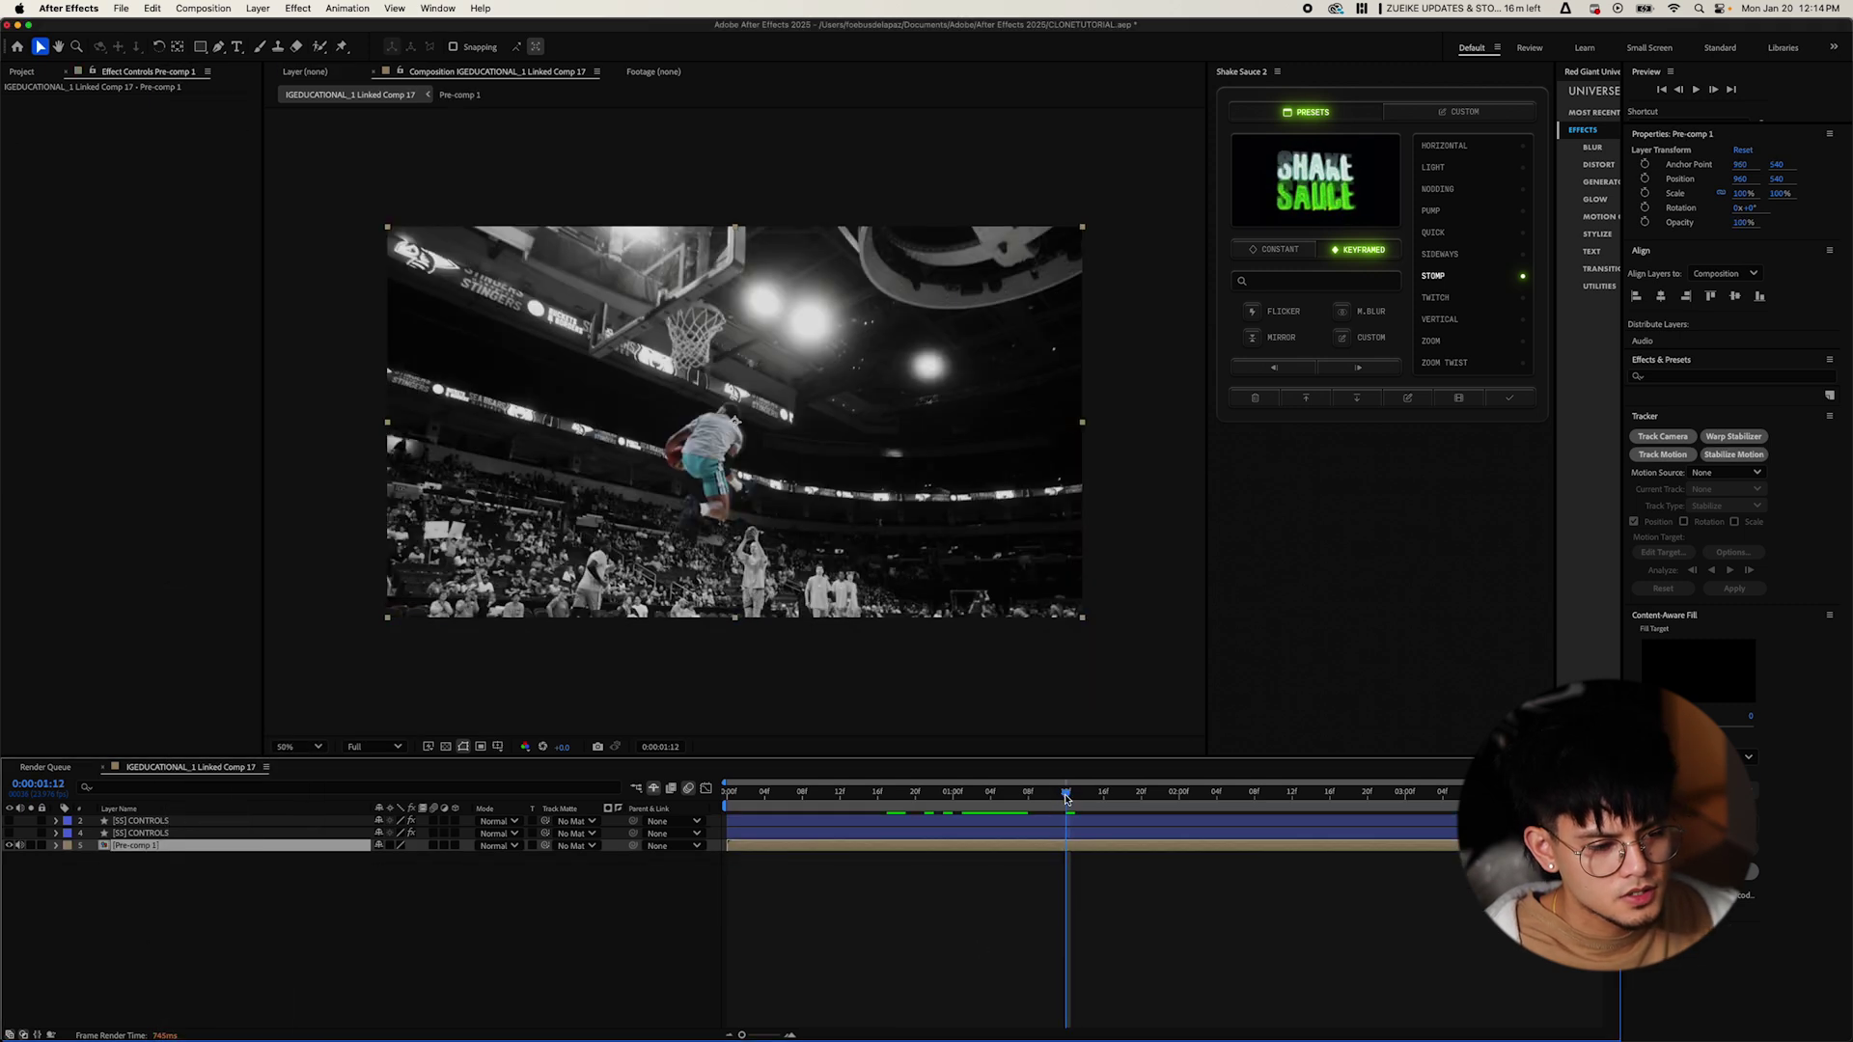
Animate the pre-comp's Scale with a 100% keyframe at 0:00:01:12 and a 150% keyframe at 0:00:02:02.
key("s")
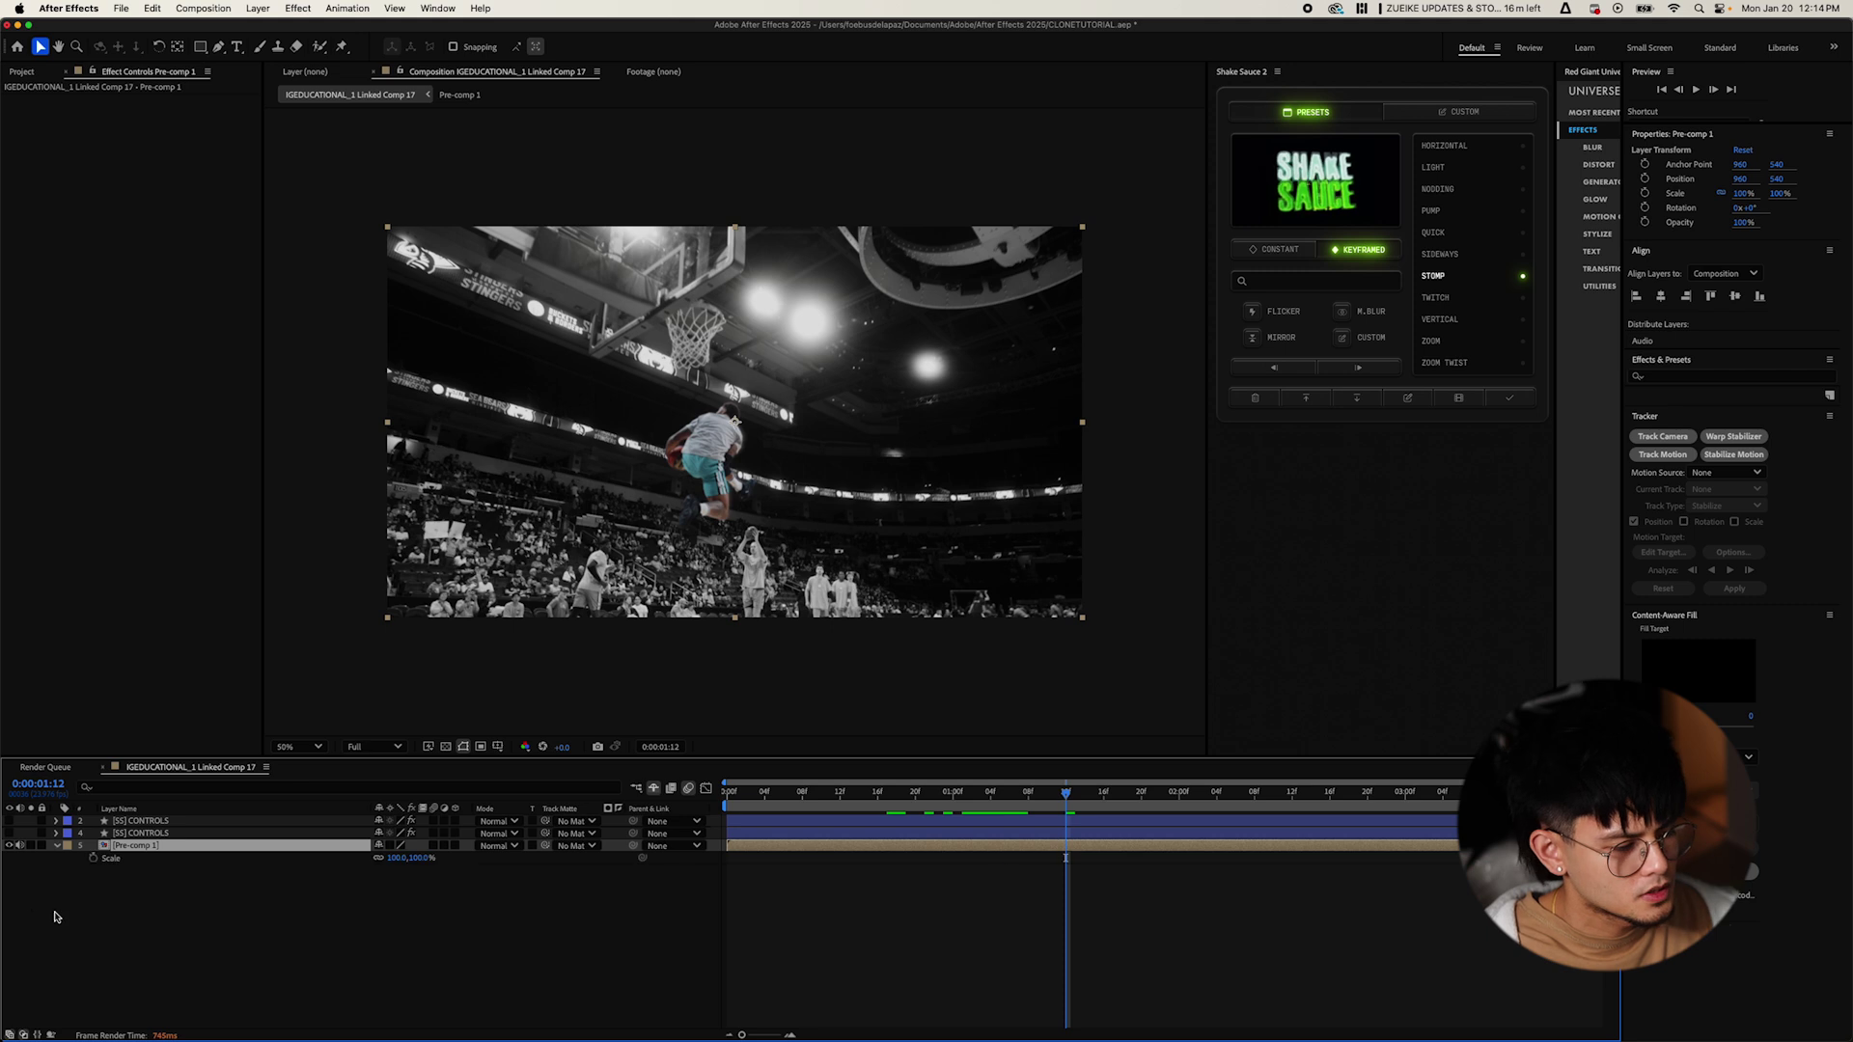
left_click(95, 858)
key("space")
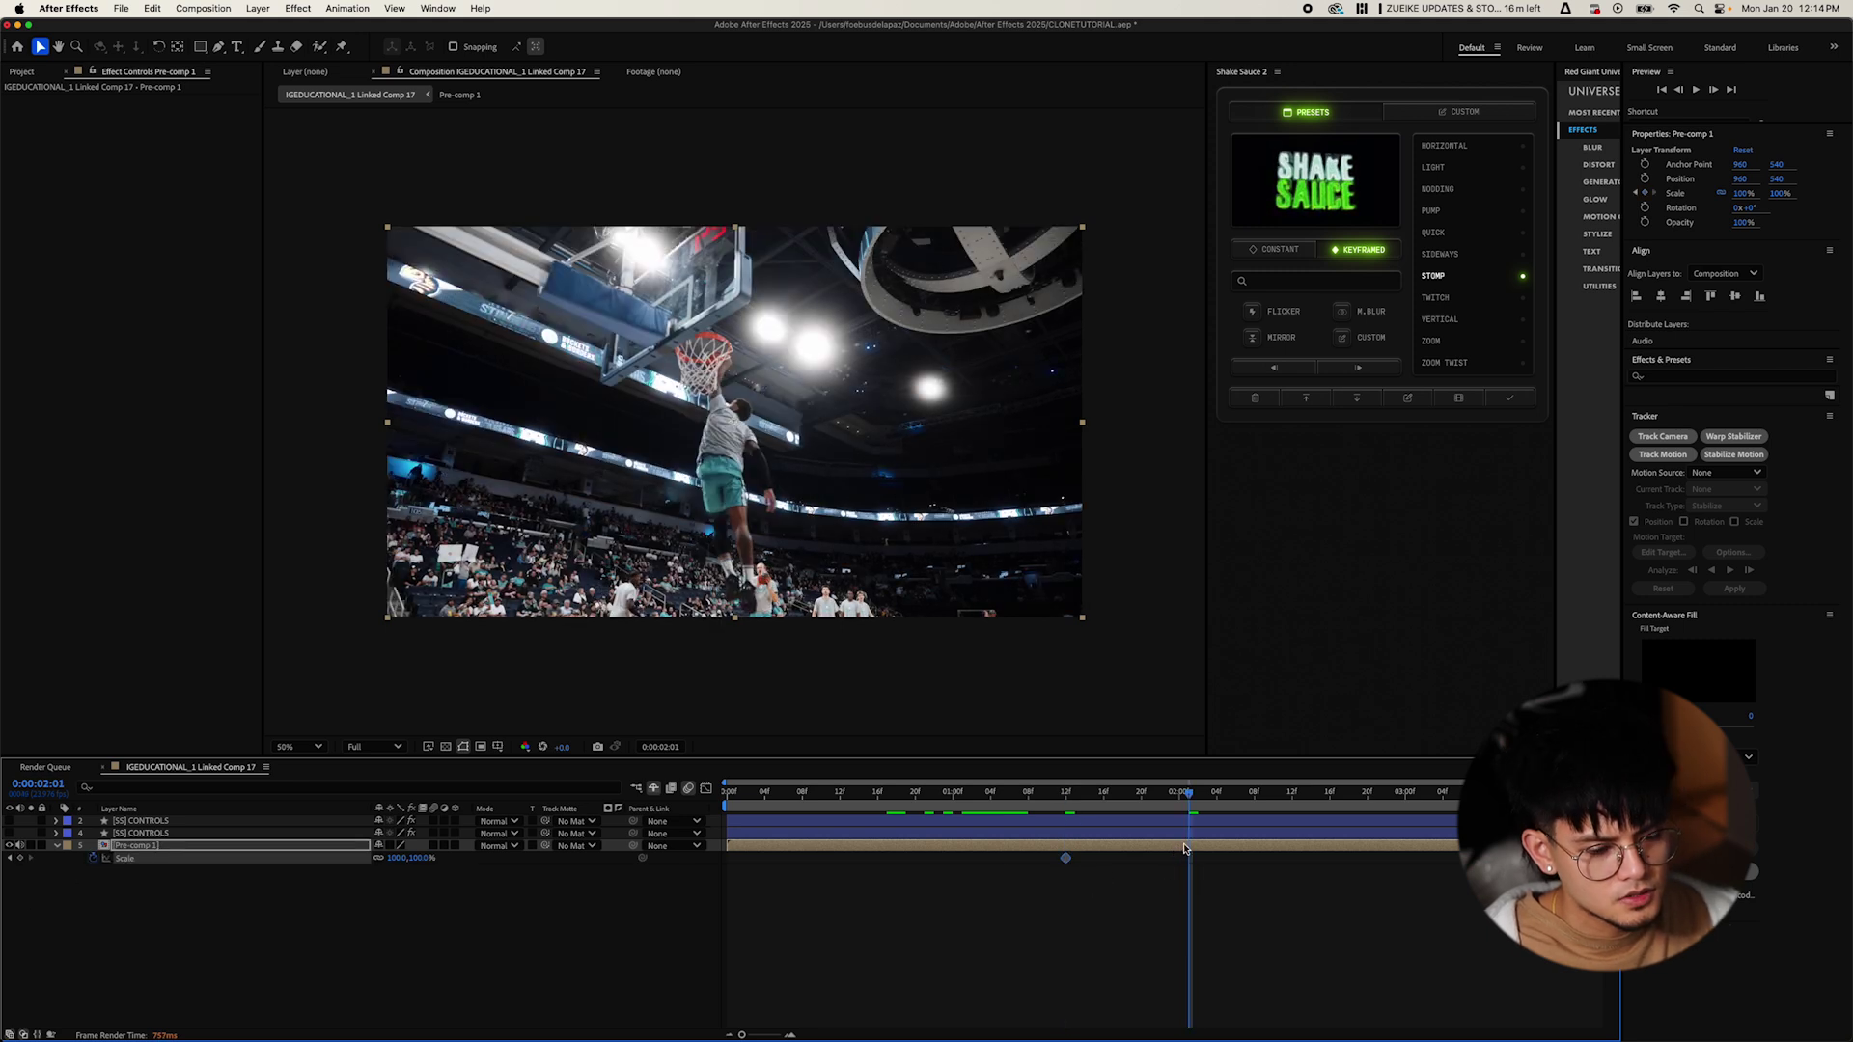
left_click(1186, 848)
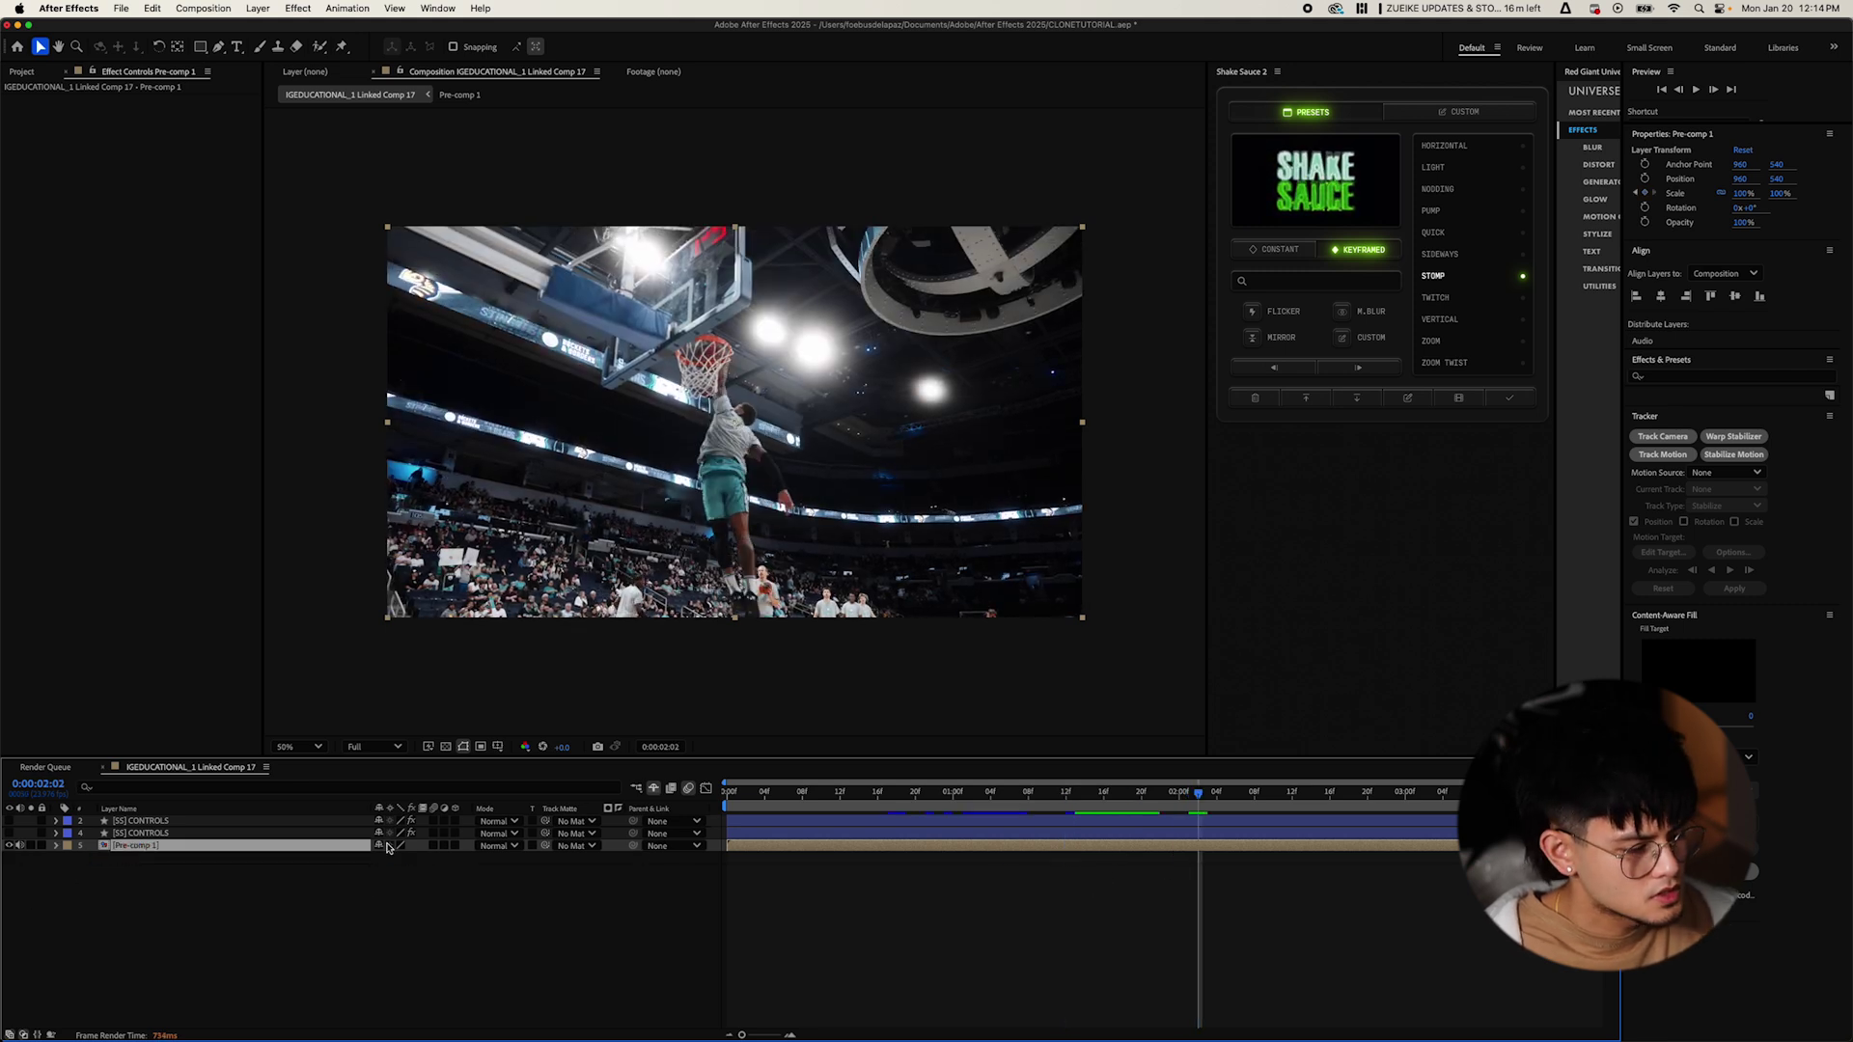
key("s")
left_click(405, 858)
type("150")
key("Return")
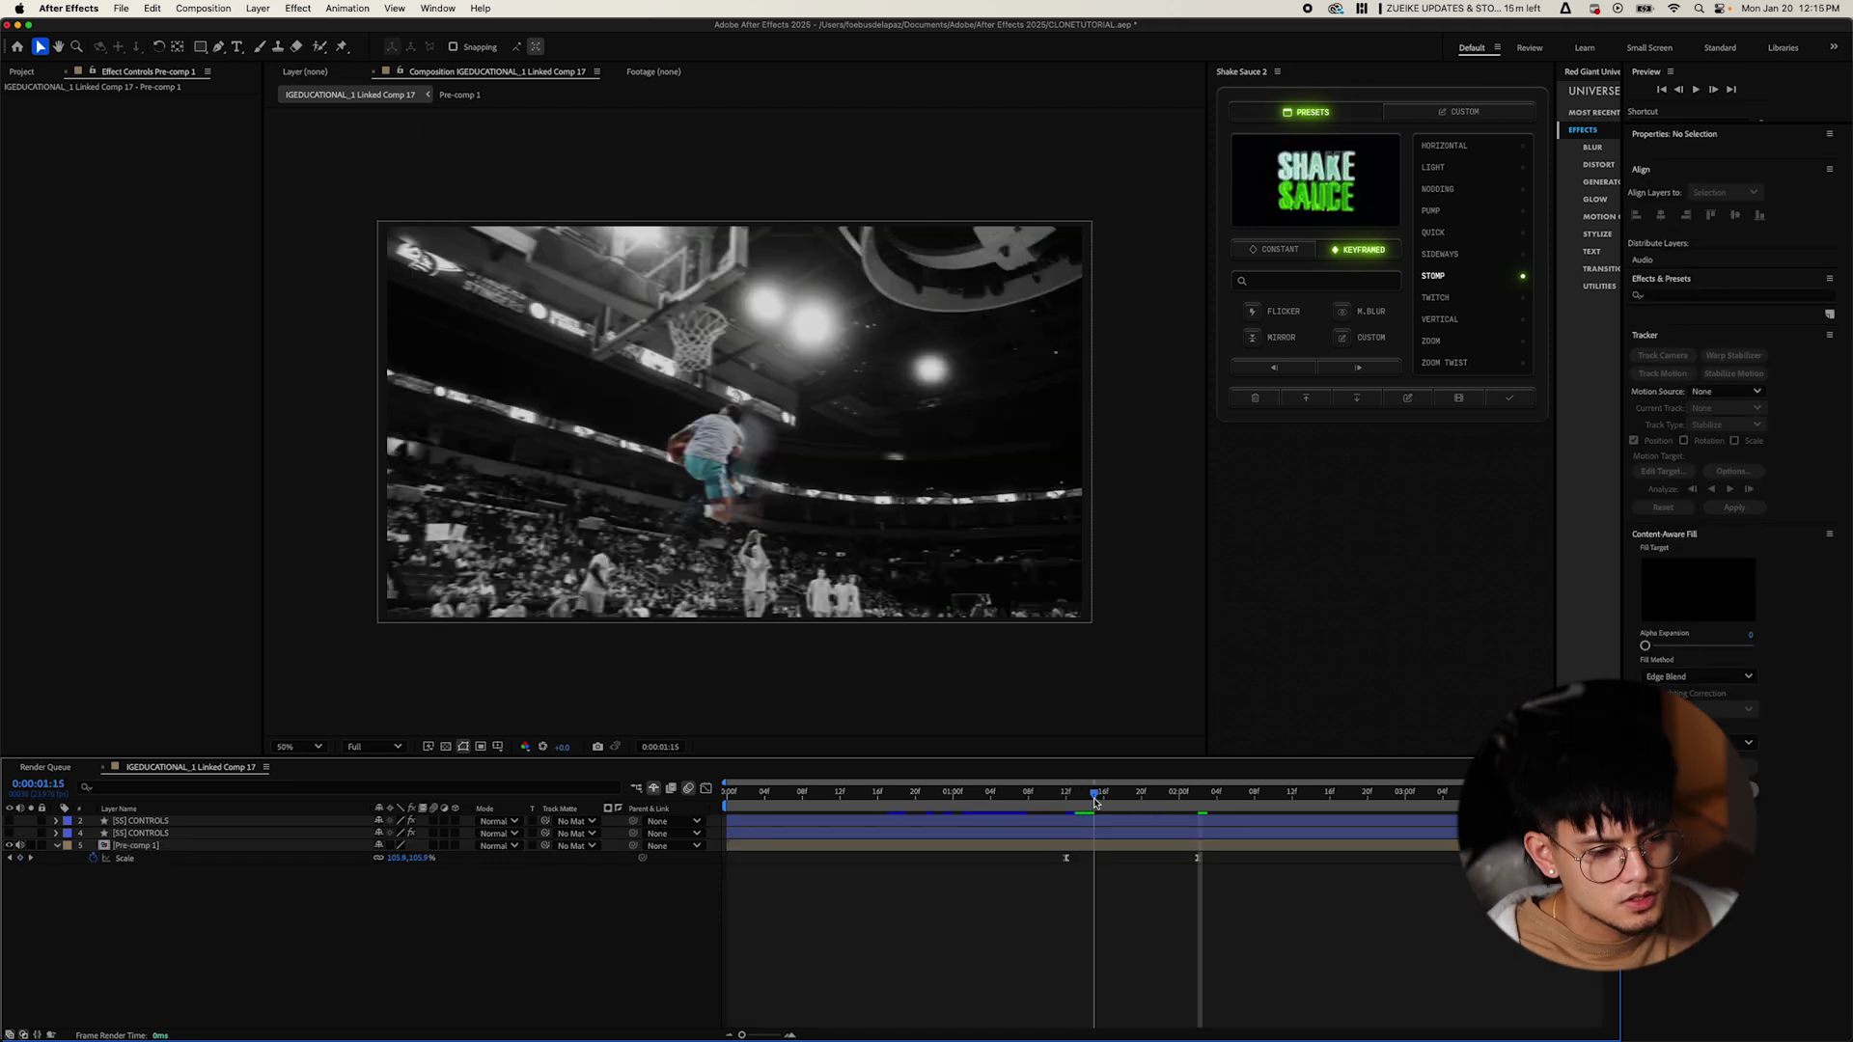
Hold the pre-comp's zoom until about 0:00:02:12 and paste the original scale keyframe at about 0:00:02:21.
left_click_drag(1094, 803, 1377, 797)
left_click(20, 858)
key("super+v")
left_click(1351, 859)
Play back the composition from the start to review the clones, desaturation, shakes and zoom together.
left_click_drag(766, 803, 755, 803)
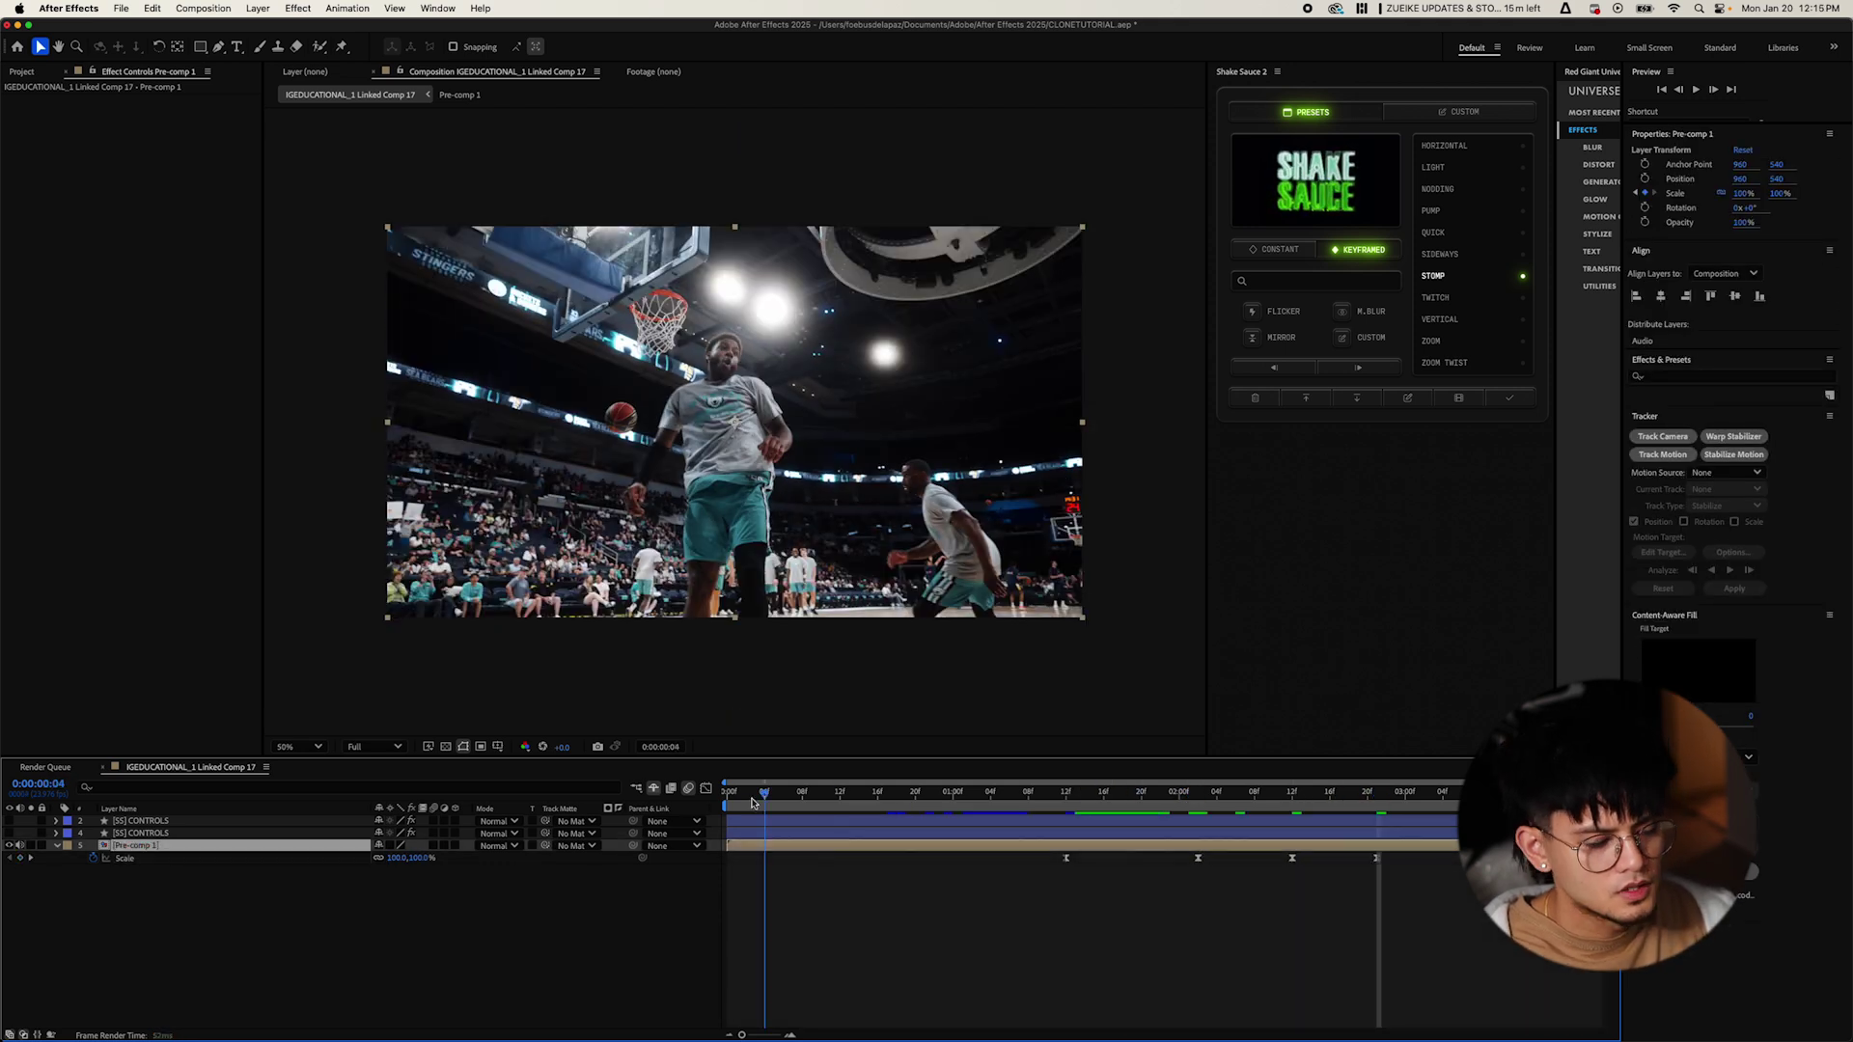
key("space")
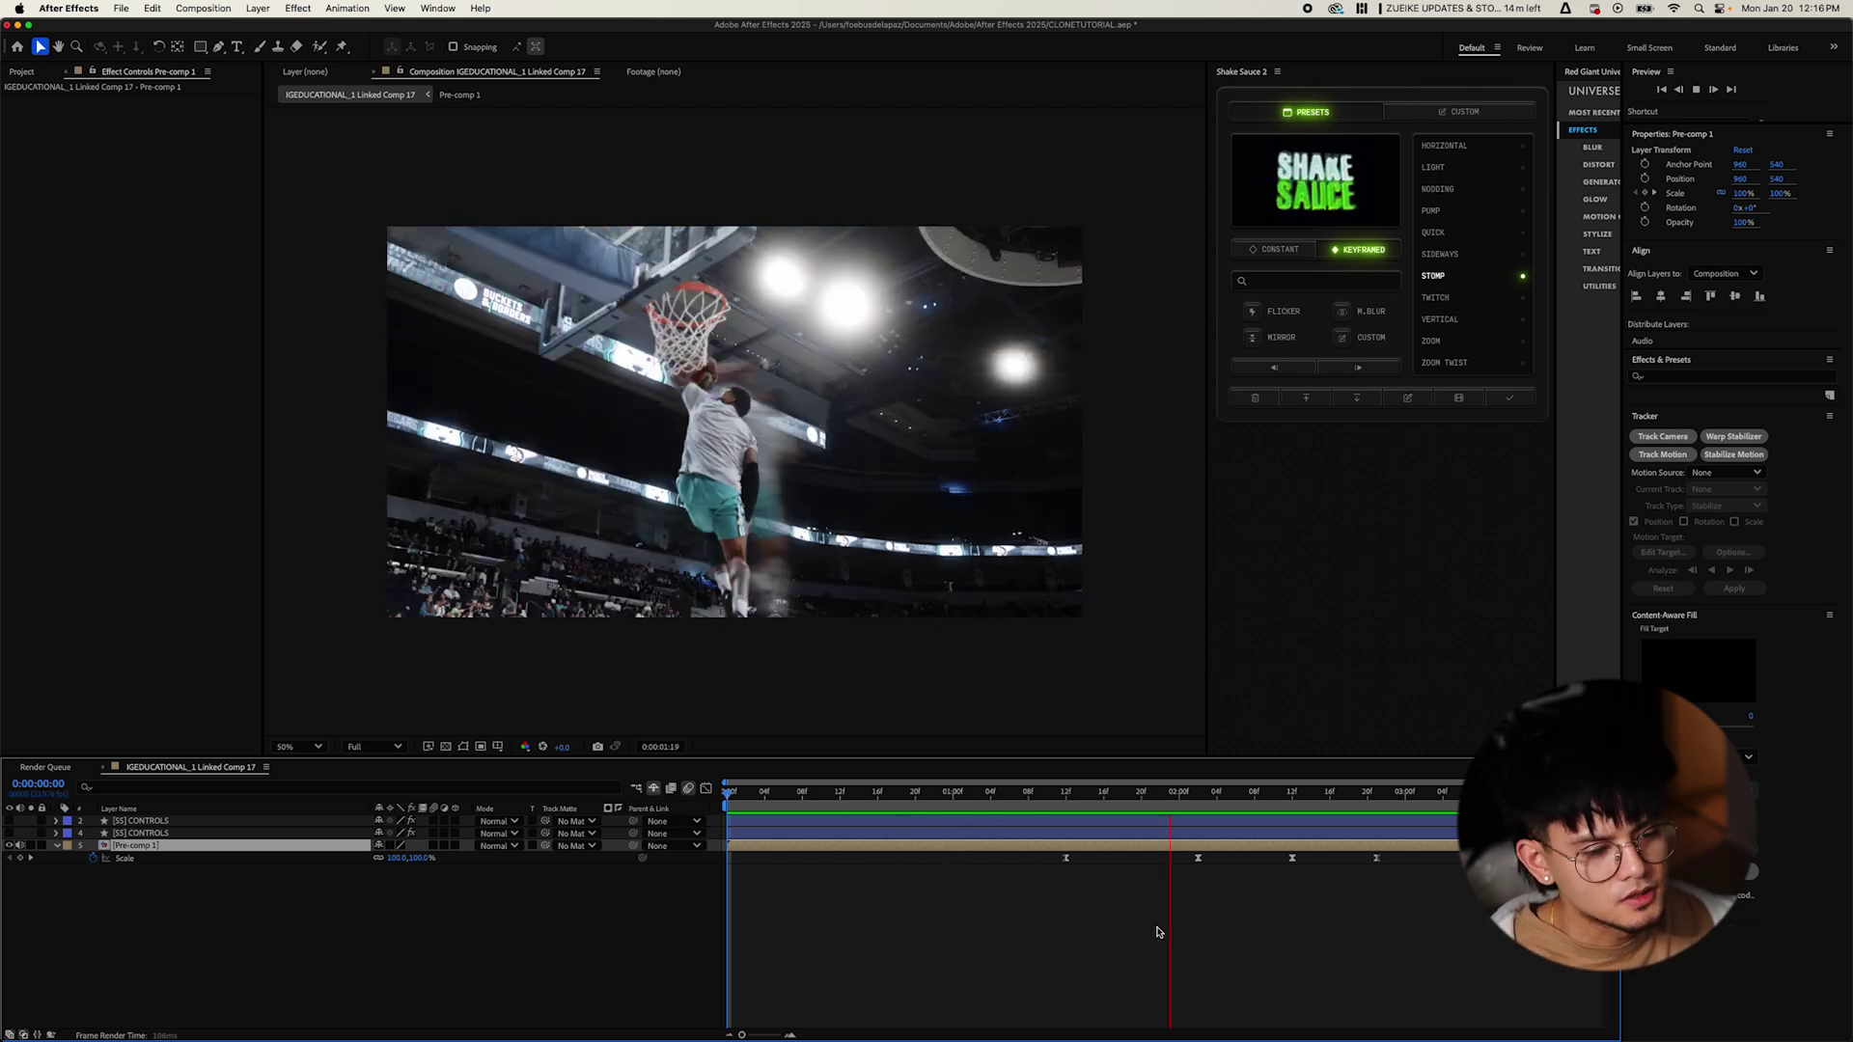
left_click(735, 792)
key("space")
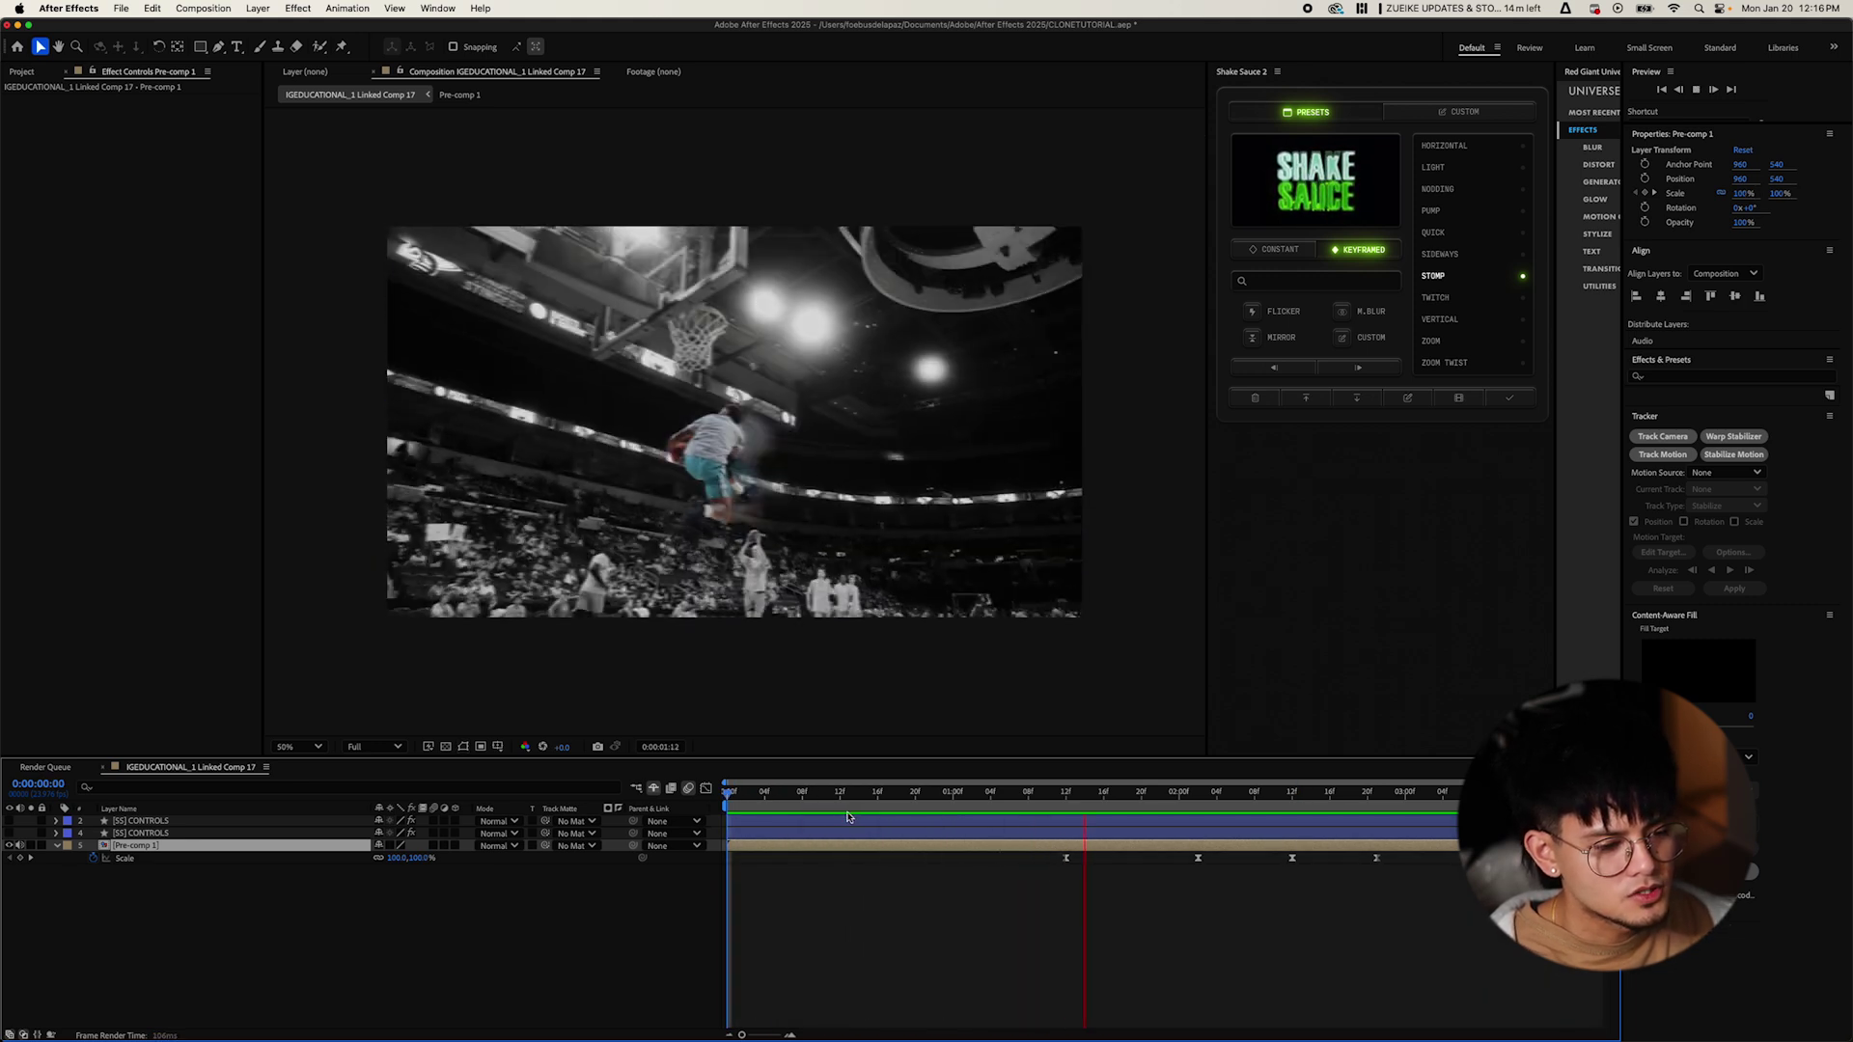
left_click(865, 889)
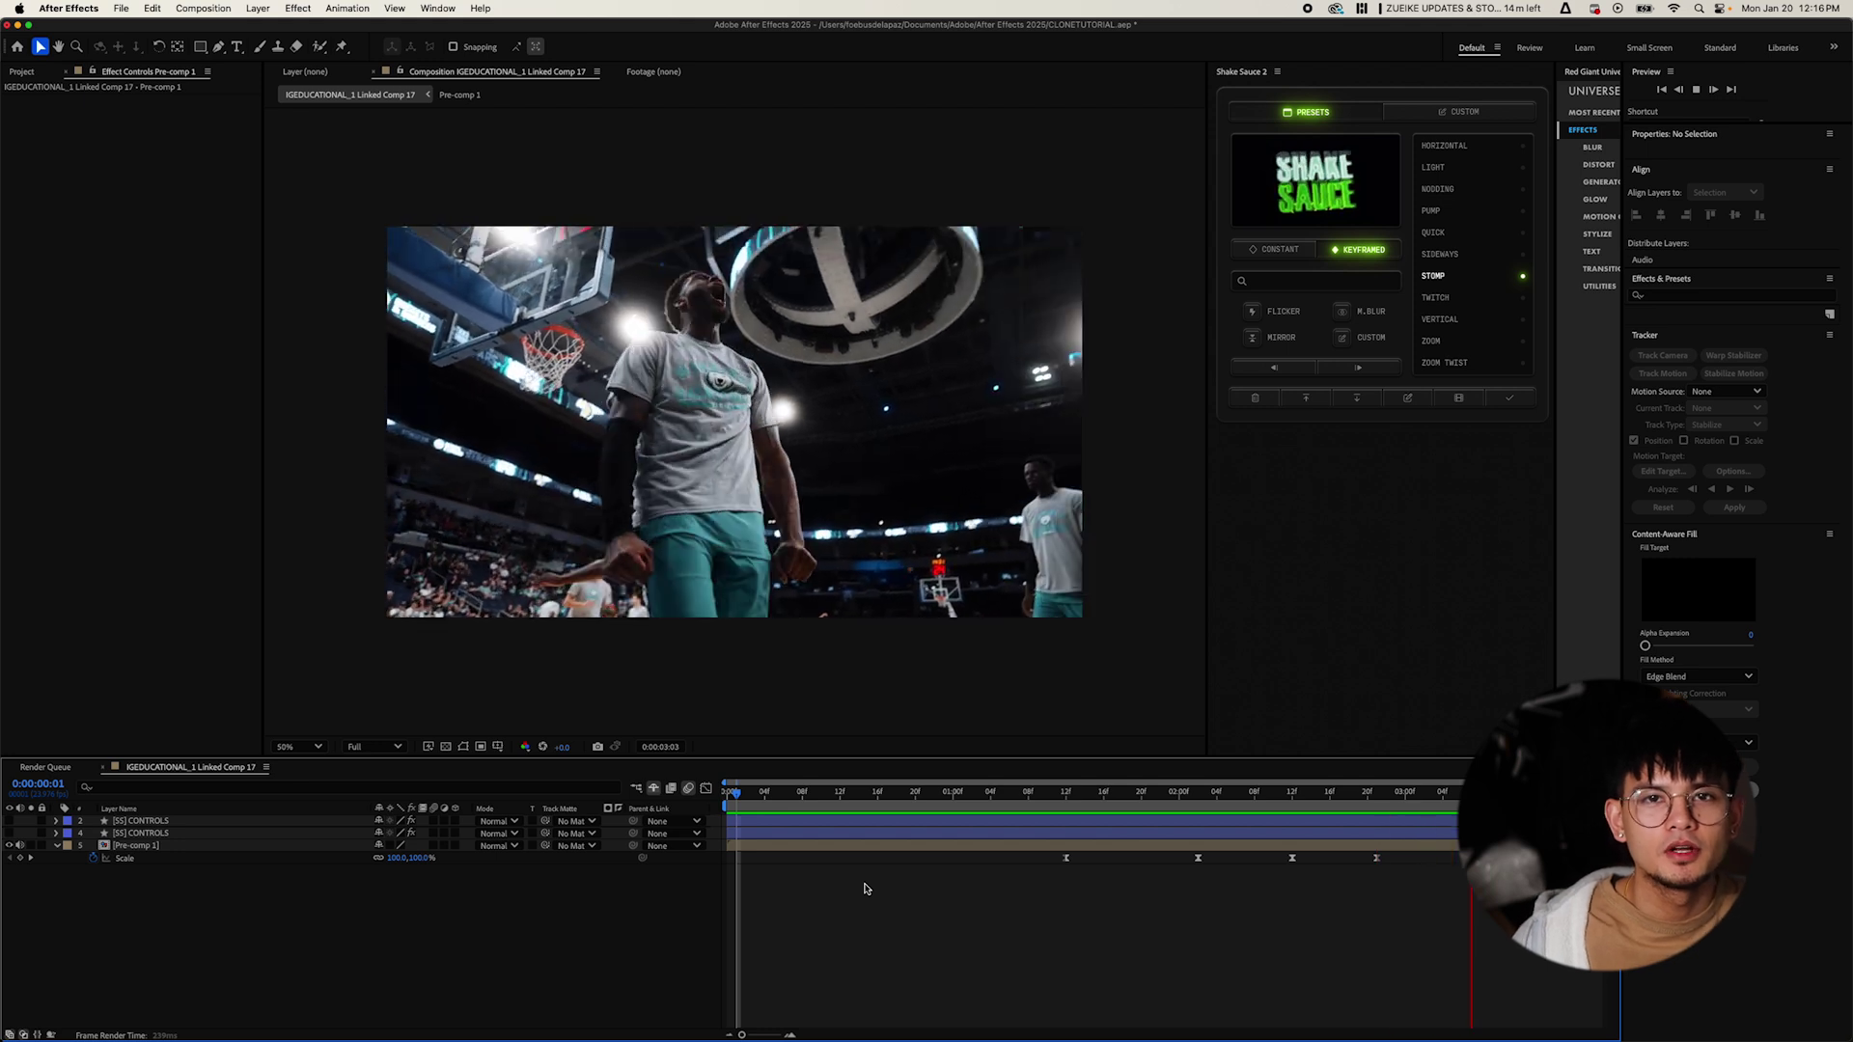